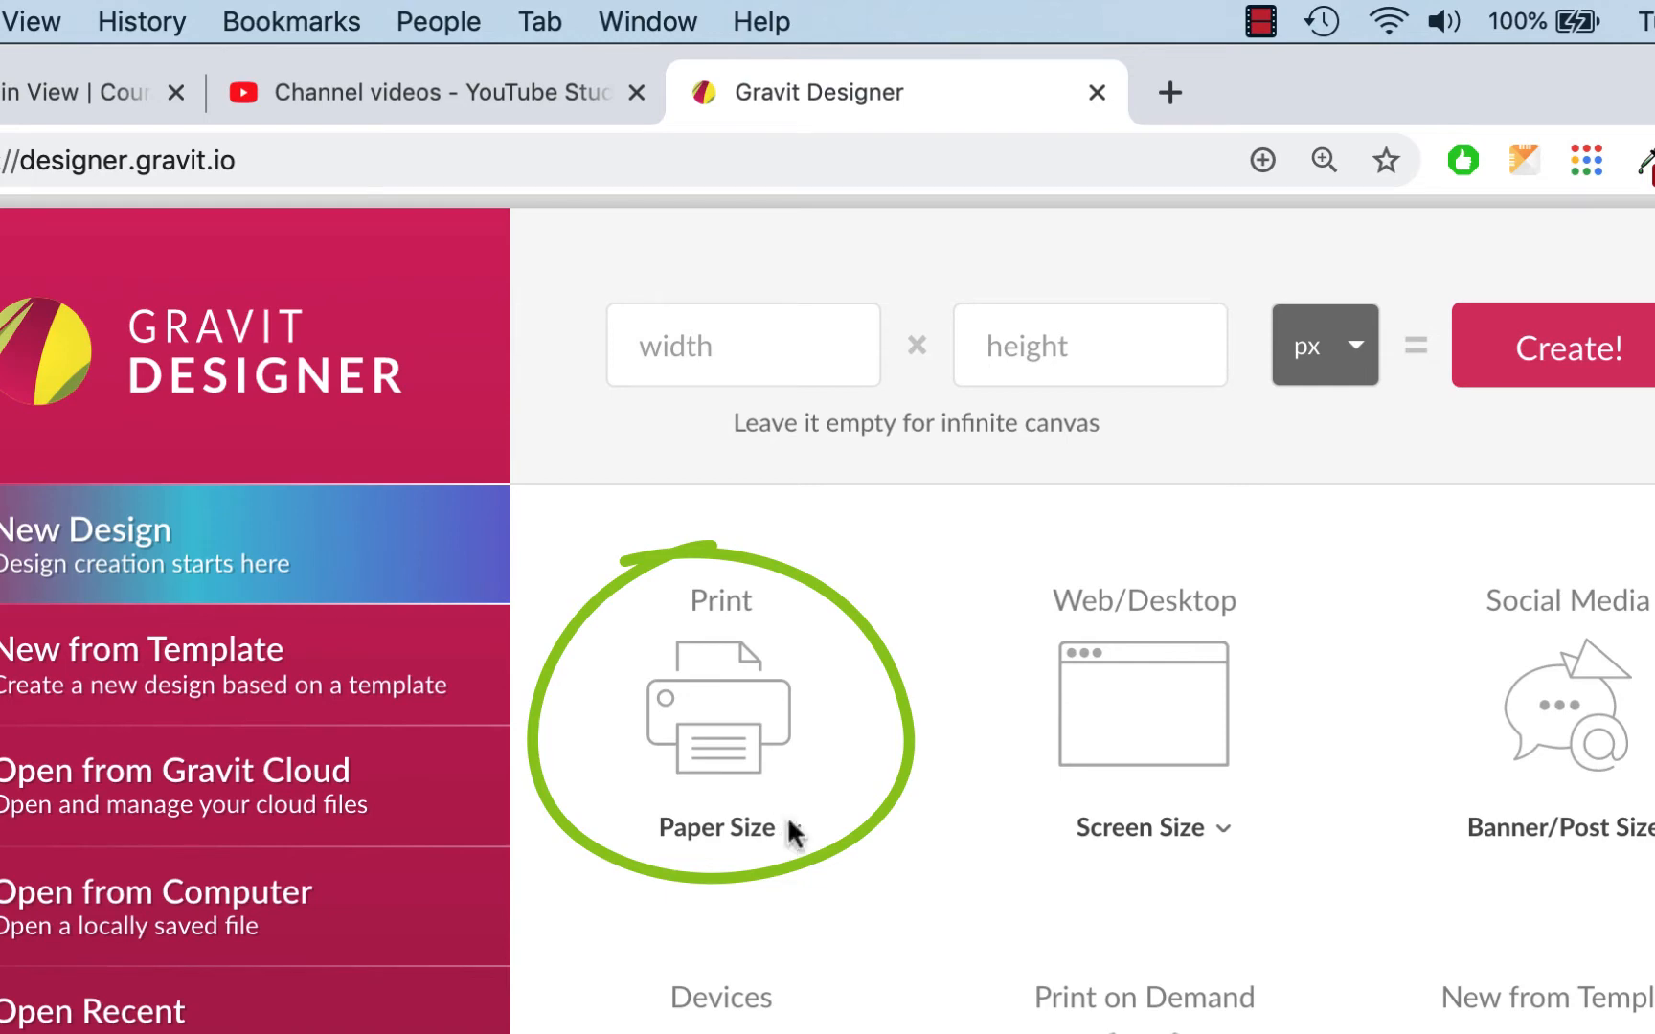
Step: Create a new US-Letter Portrait document and drag out an ellipse on the page
{"action": "left_click", "coordinate": [786, 814]}
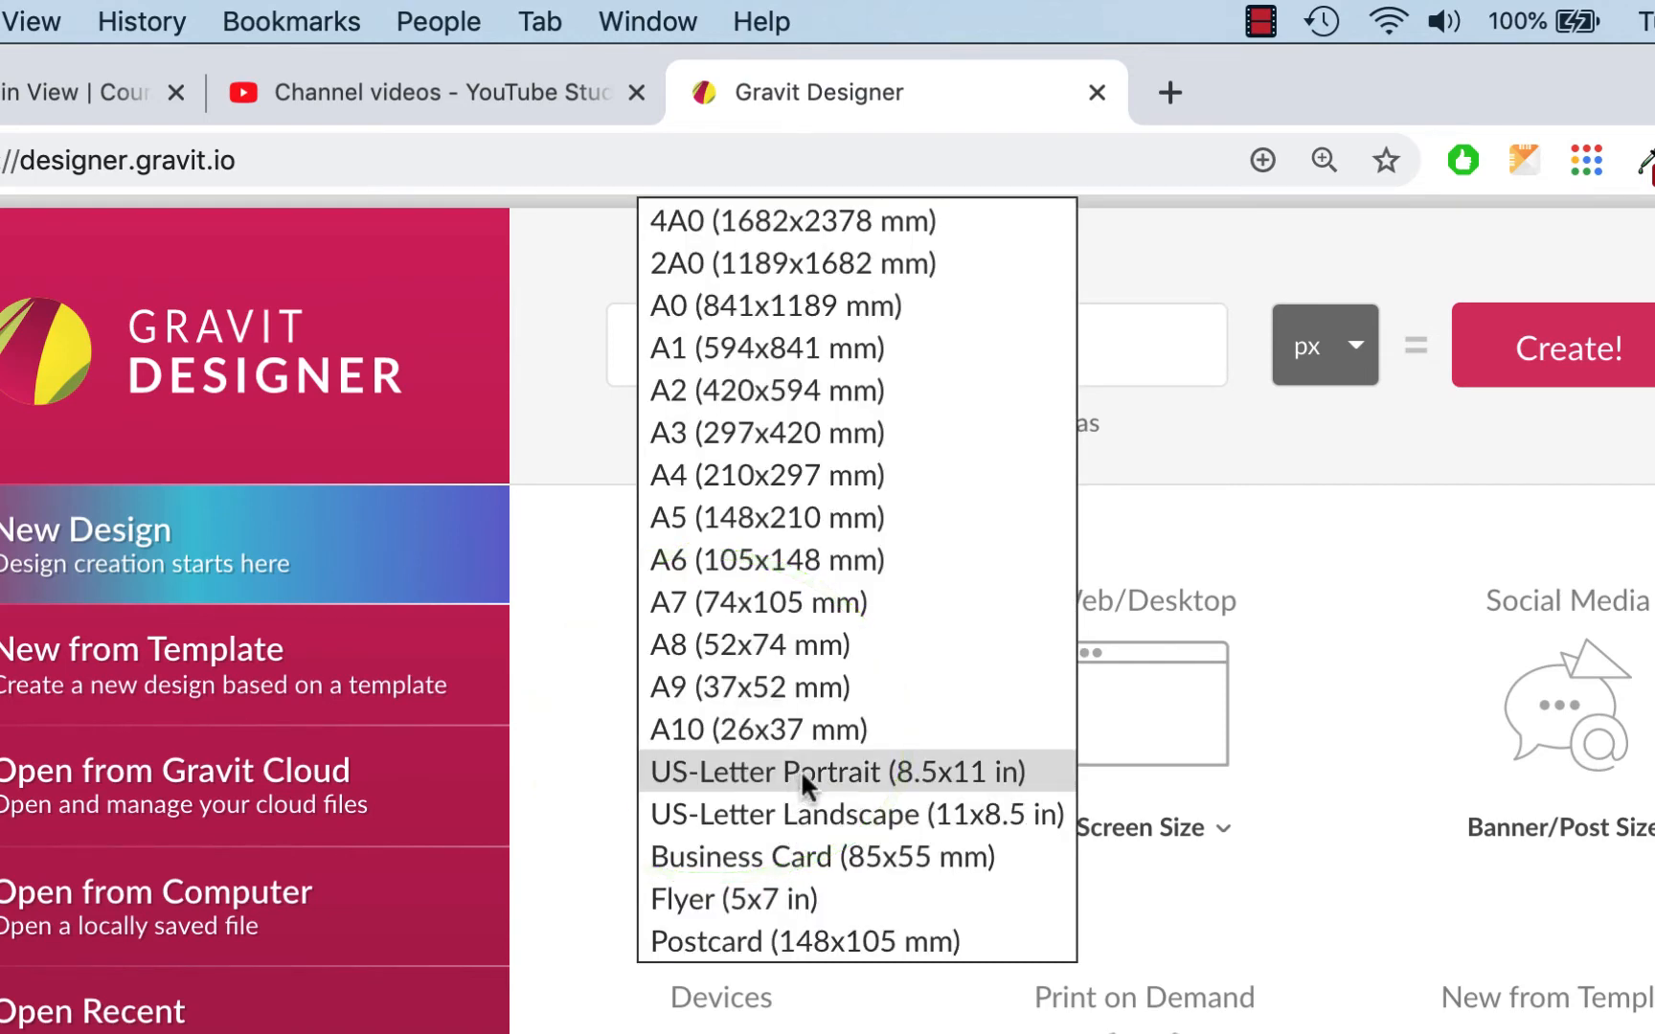
{"action": "left_click", "coordinate": [804, 772]}
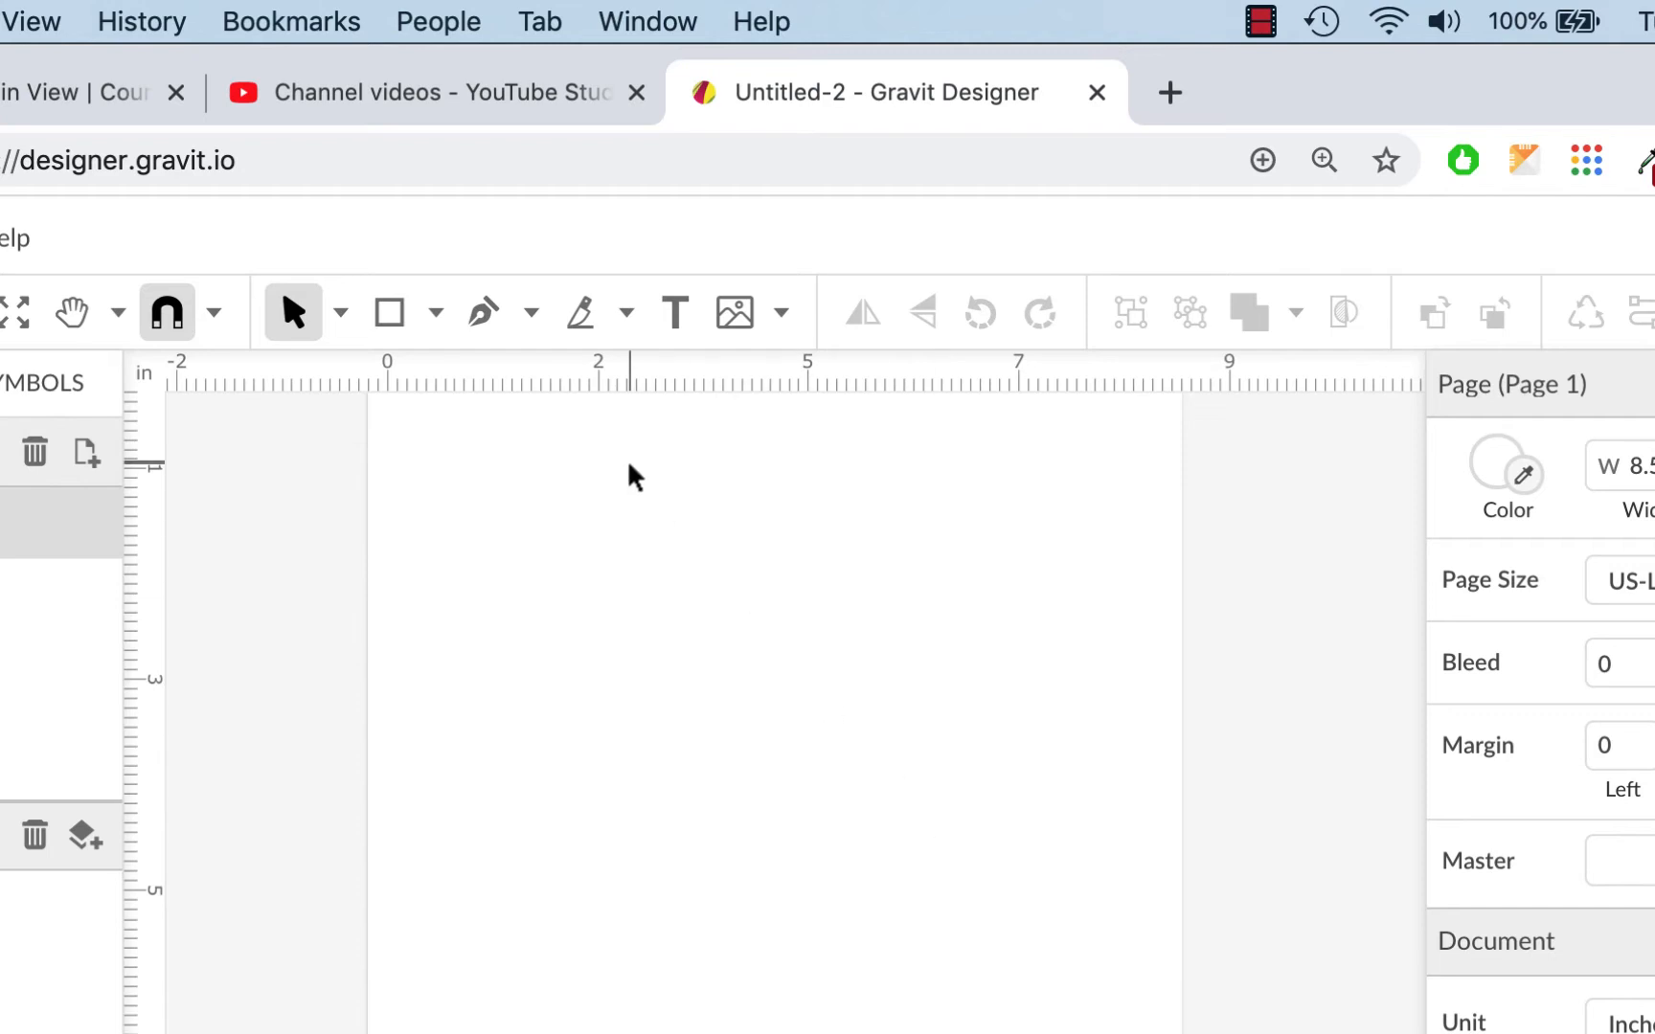
{"action": "left_click", "coordinate": [436, 314]}
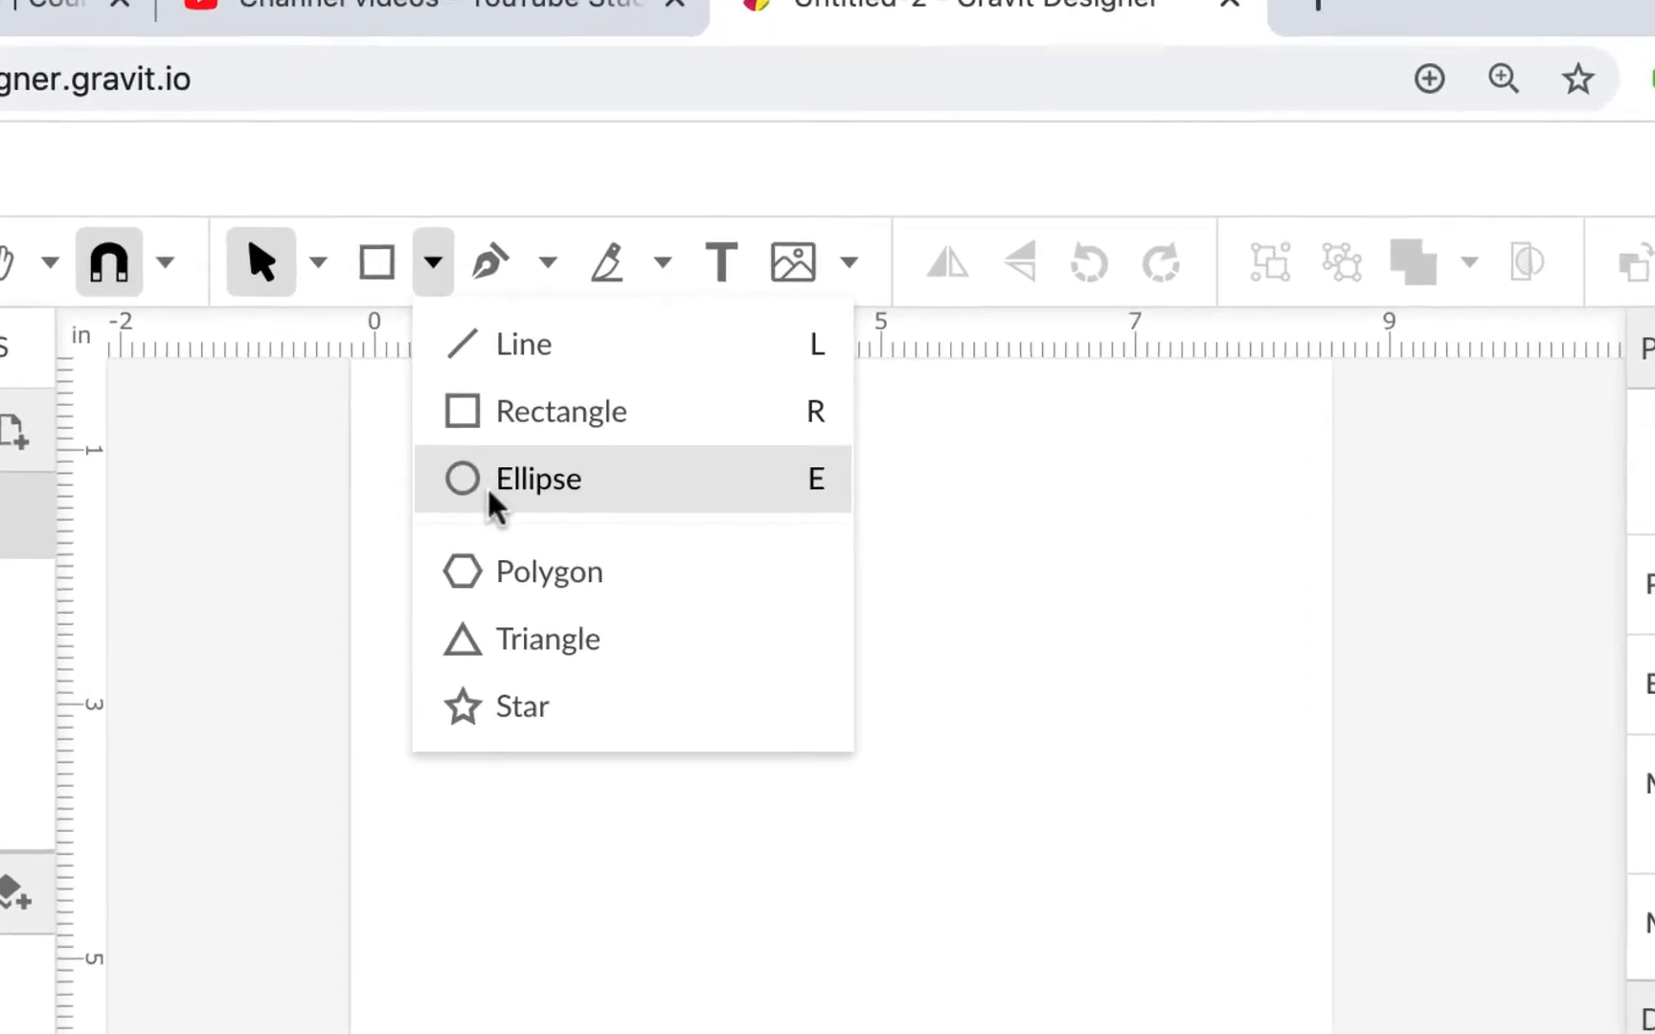
{"action": "left_click", "coordinate": [488, 497]}
{"action": "left_click_drag", "start_coordinate": [488, 489], "coordinate": [956, 1022]}
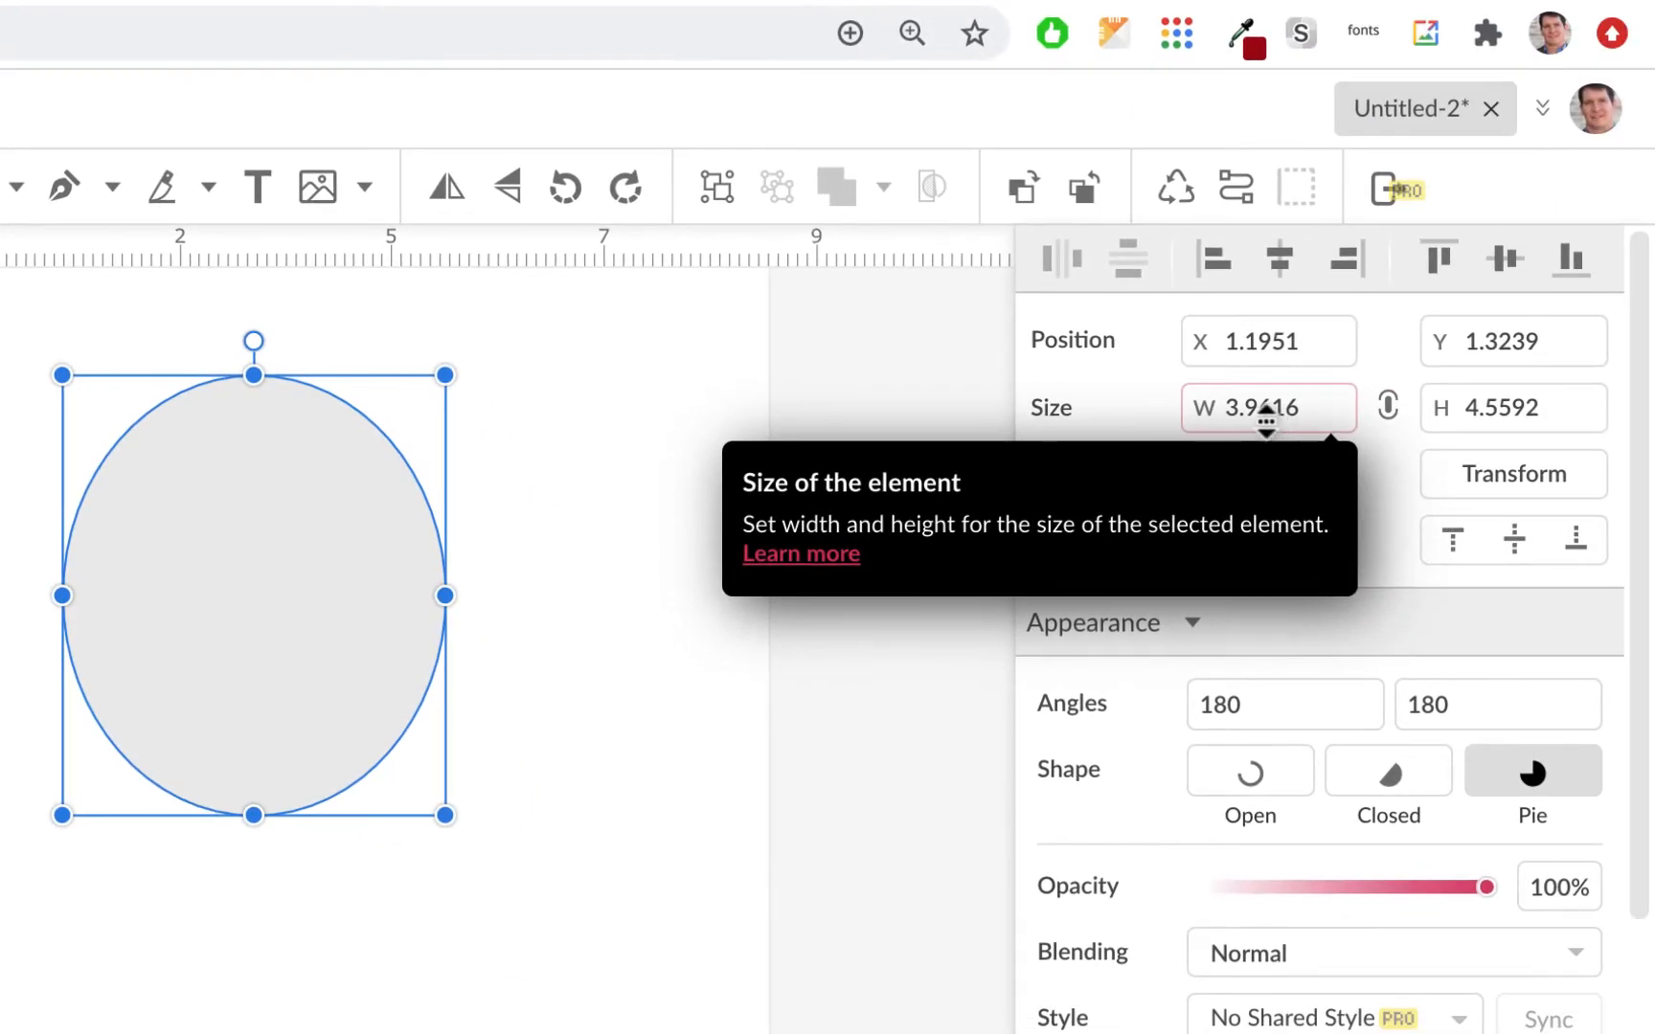
Step: Unlock the keep-ratio lock and set the ellipse's width and height to 6 inches
{"action": "left_click", "coordinate": [1252, 406]}
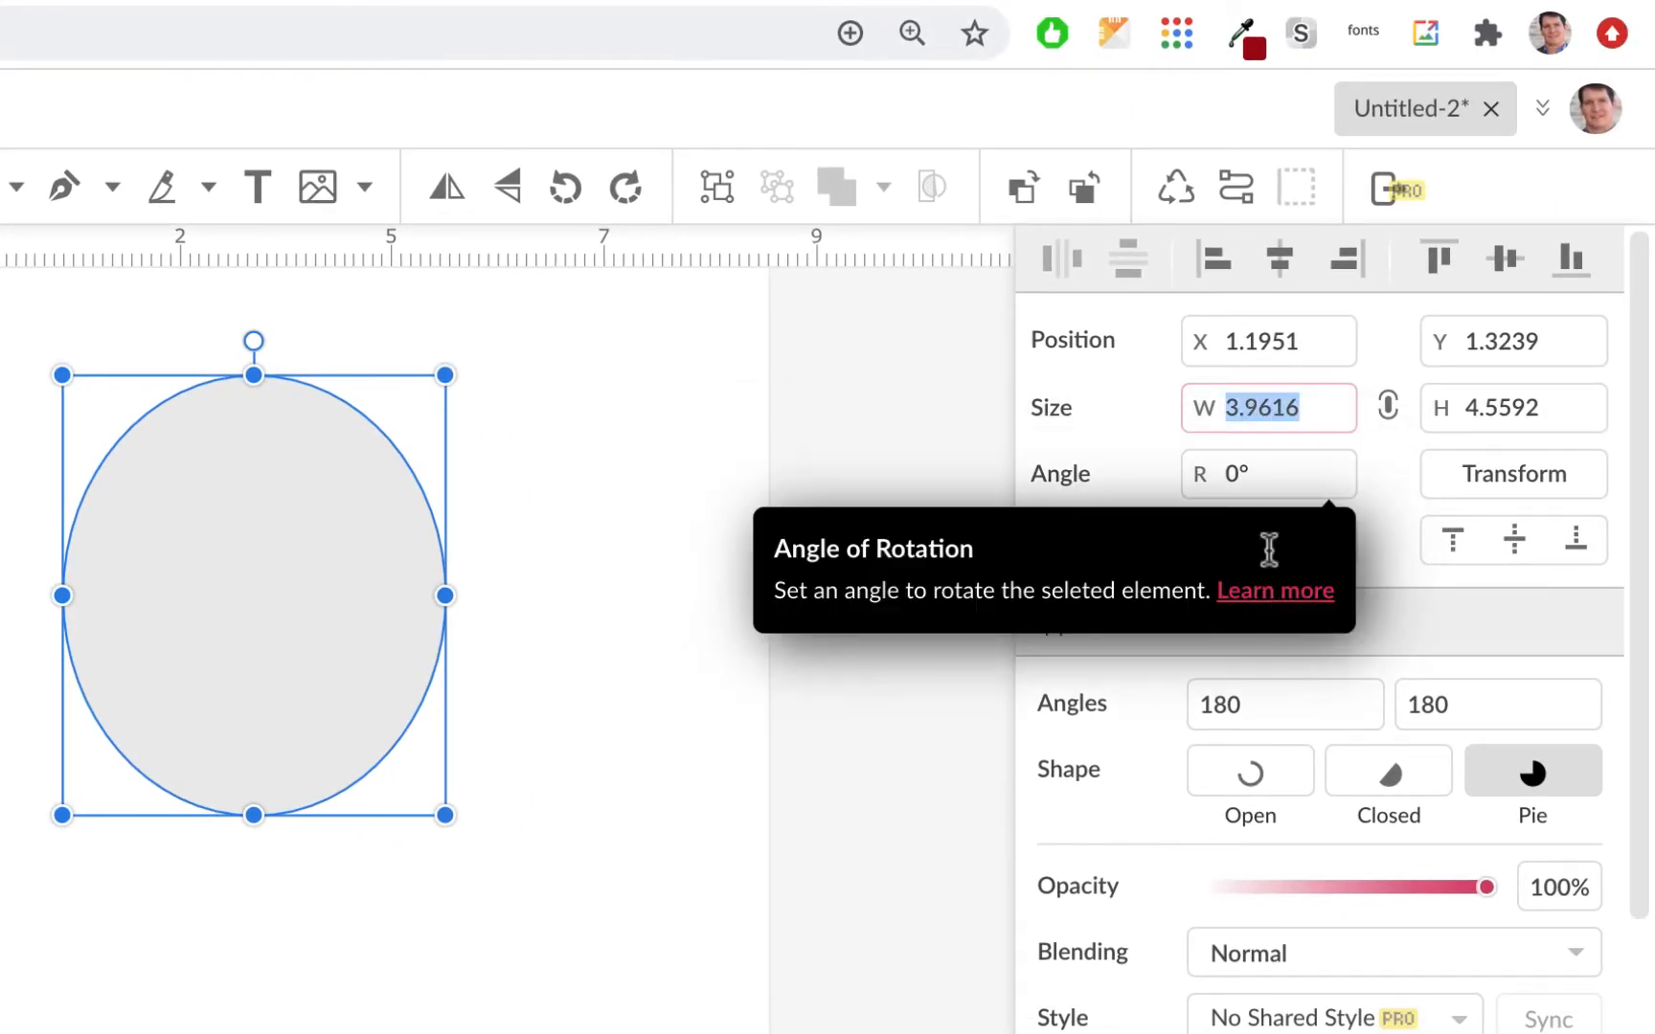
{"action": "left_click", "coordinate": [1391, 404]}
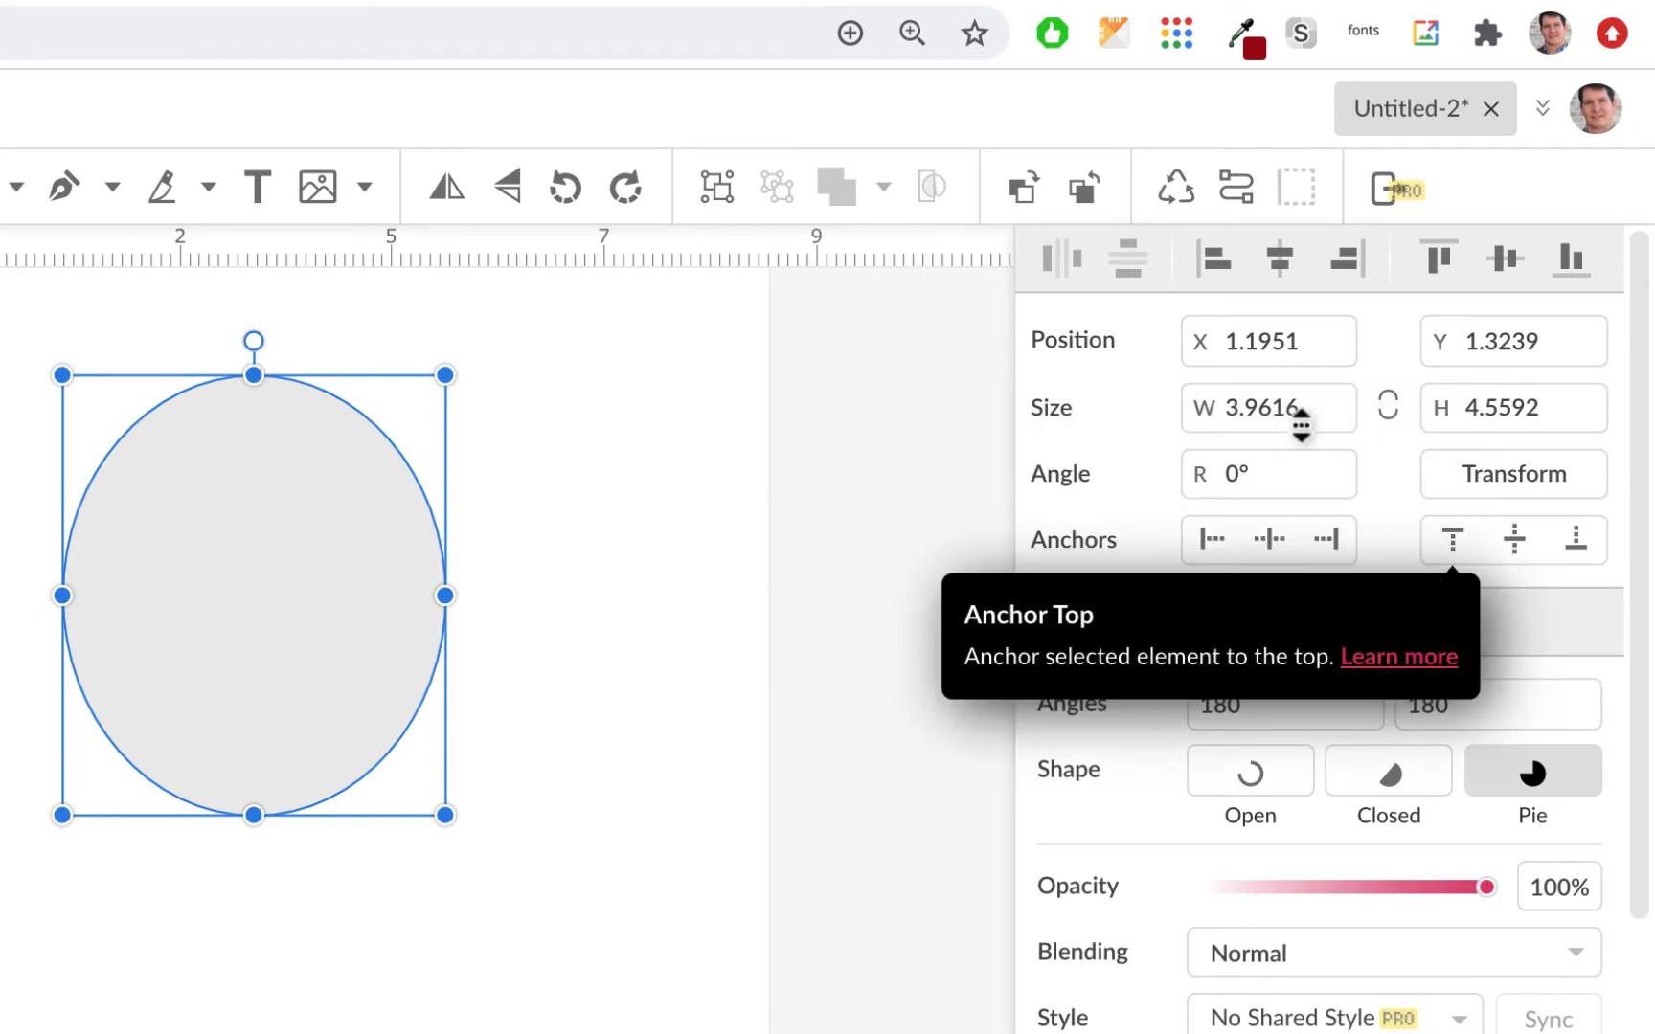
{"action": "left_click", "coordinate": [1270, 402]}
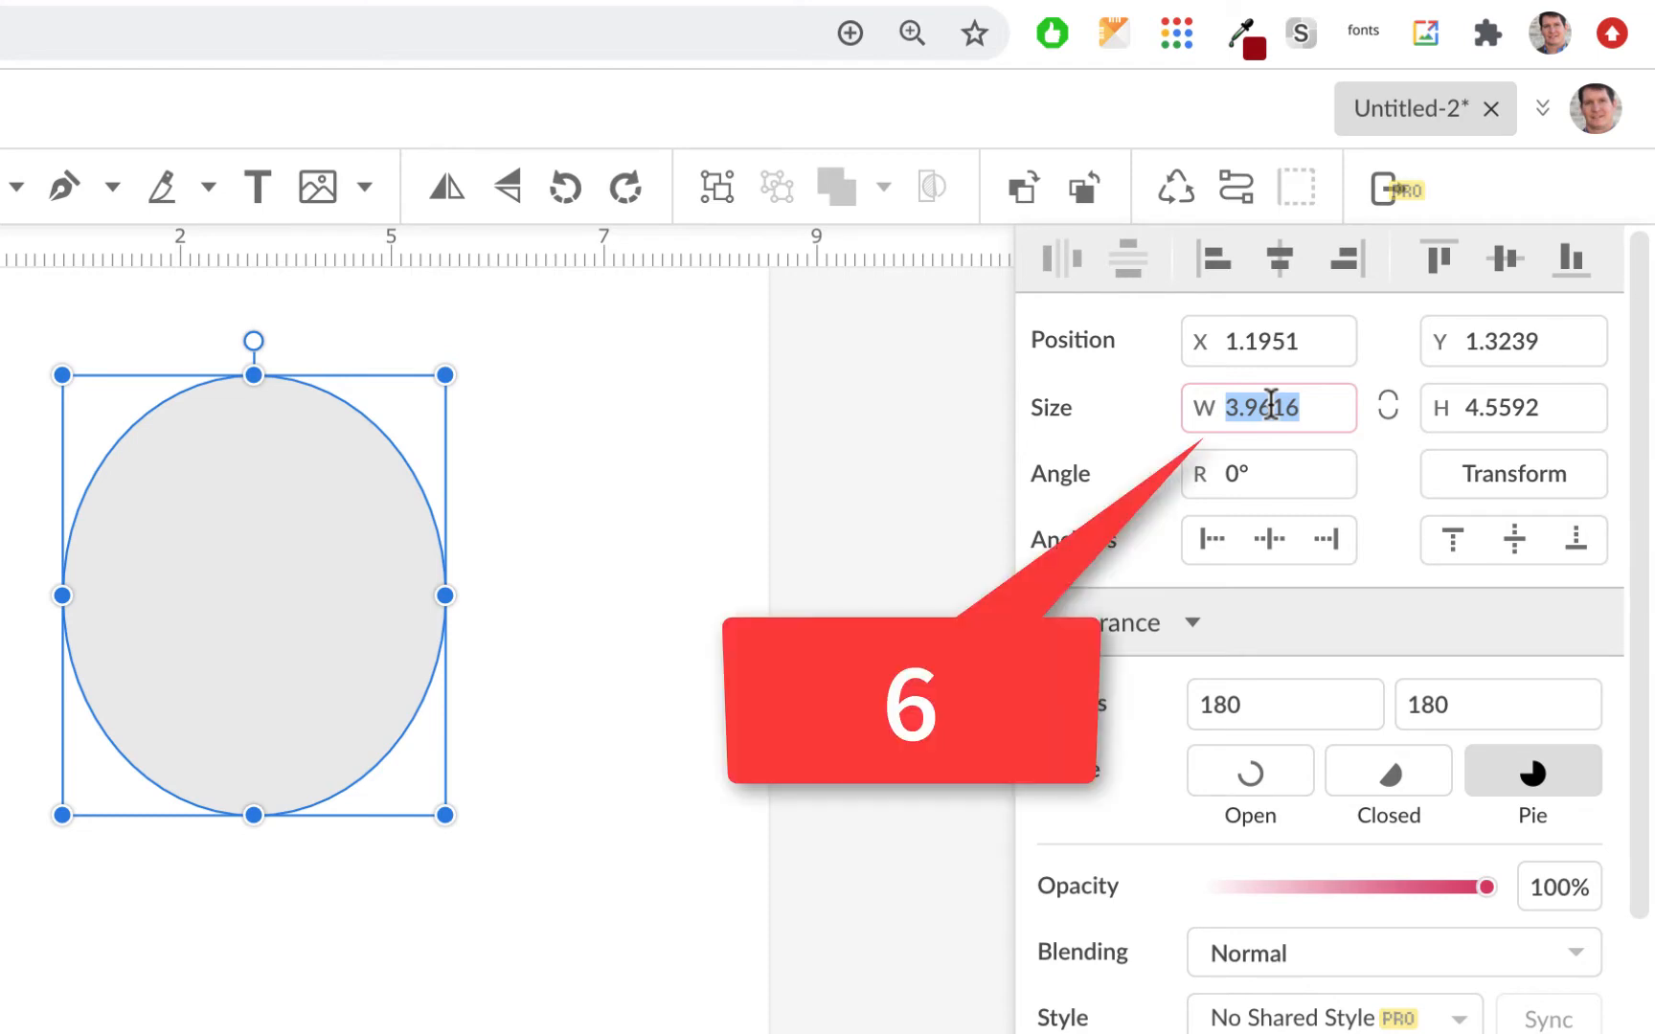
{"action": "type", "text": "6"}
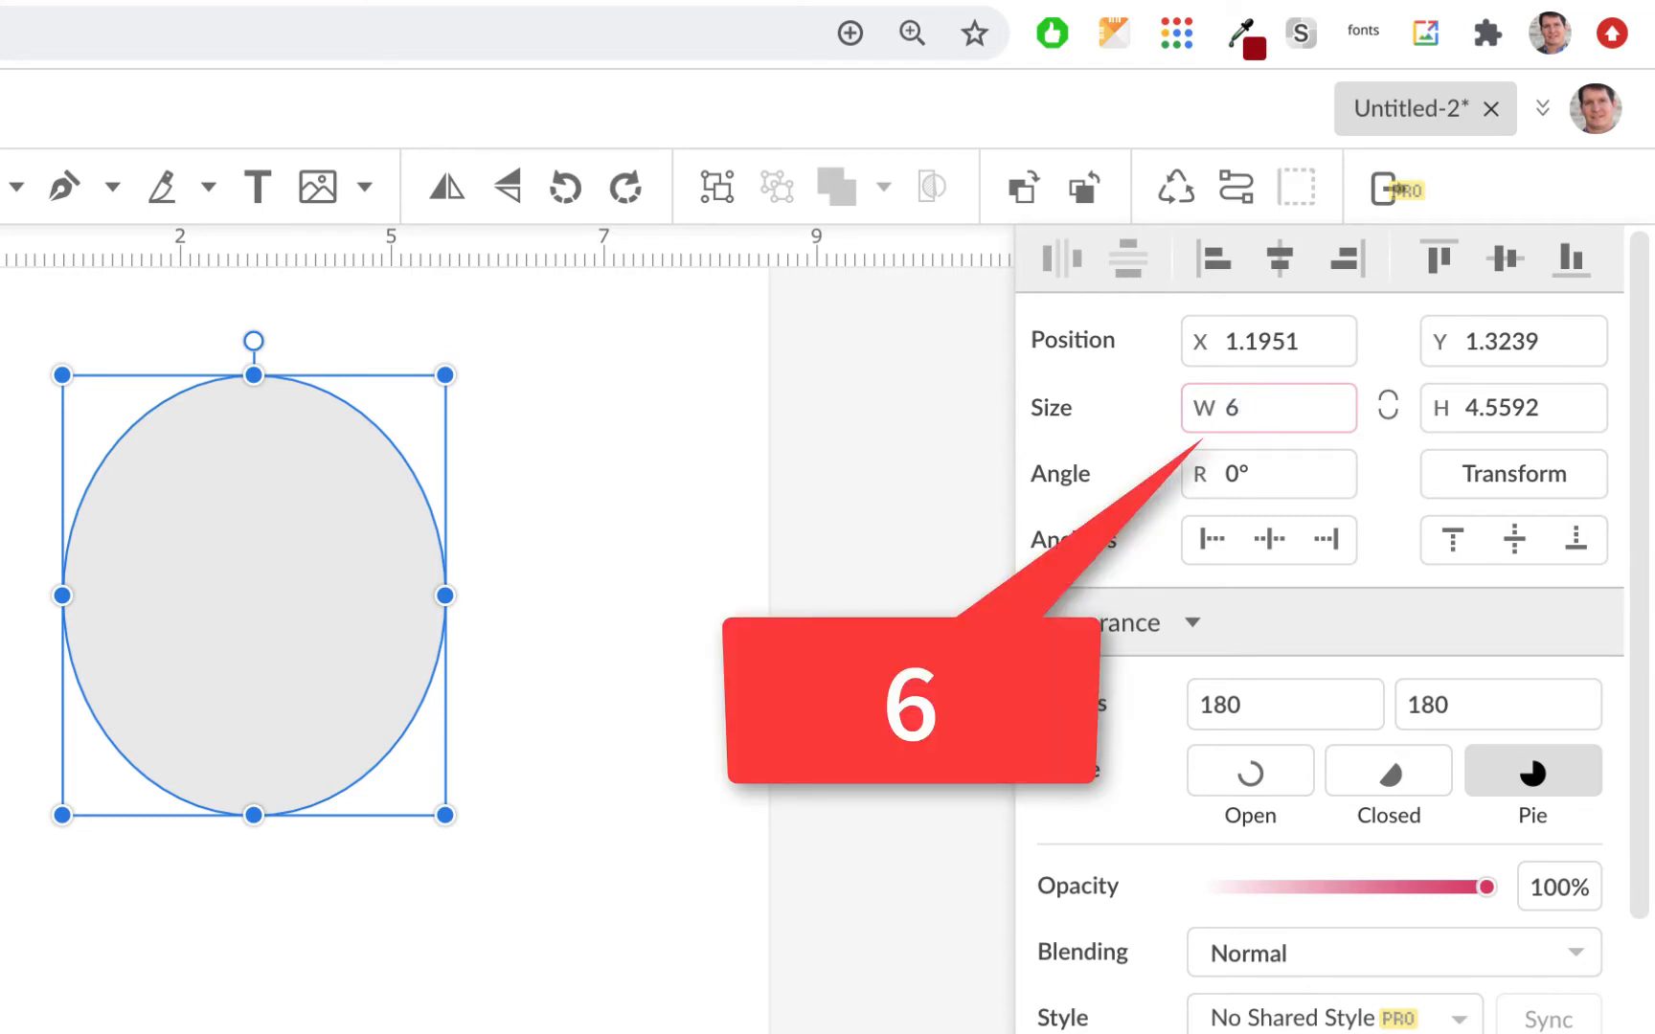
{"action": "key", "text": "Tab"}
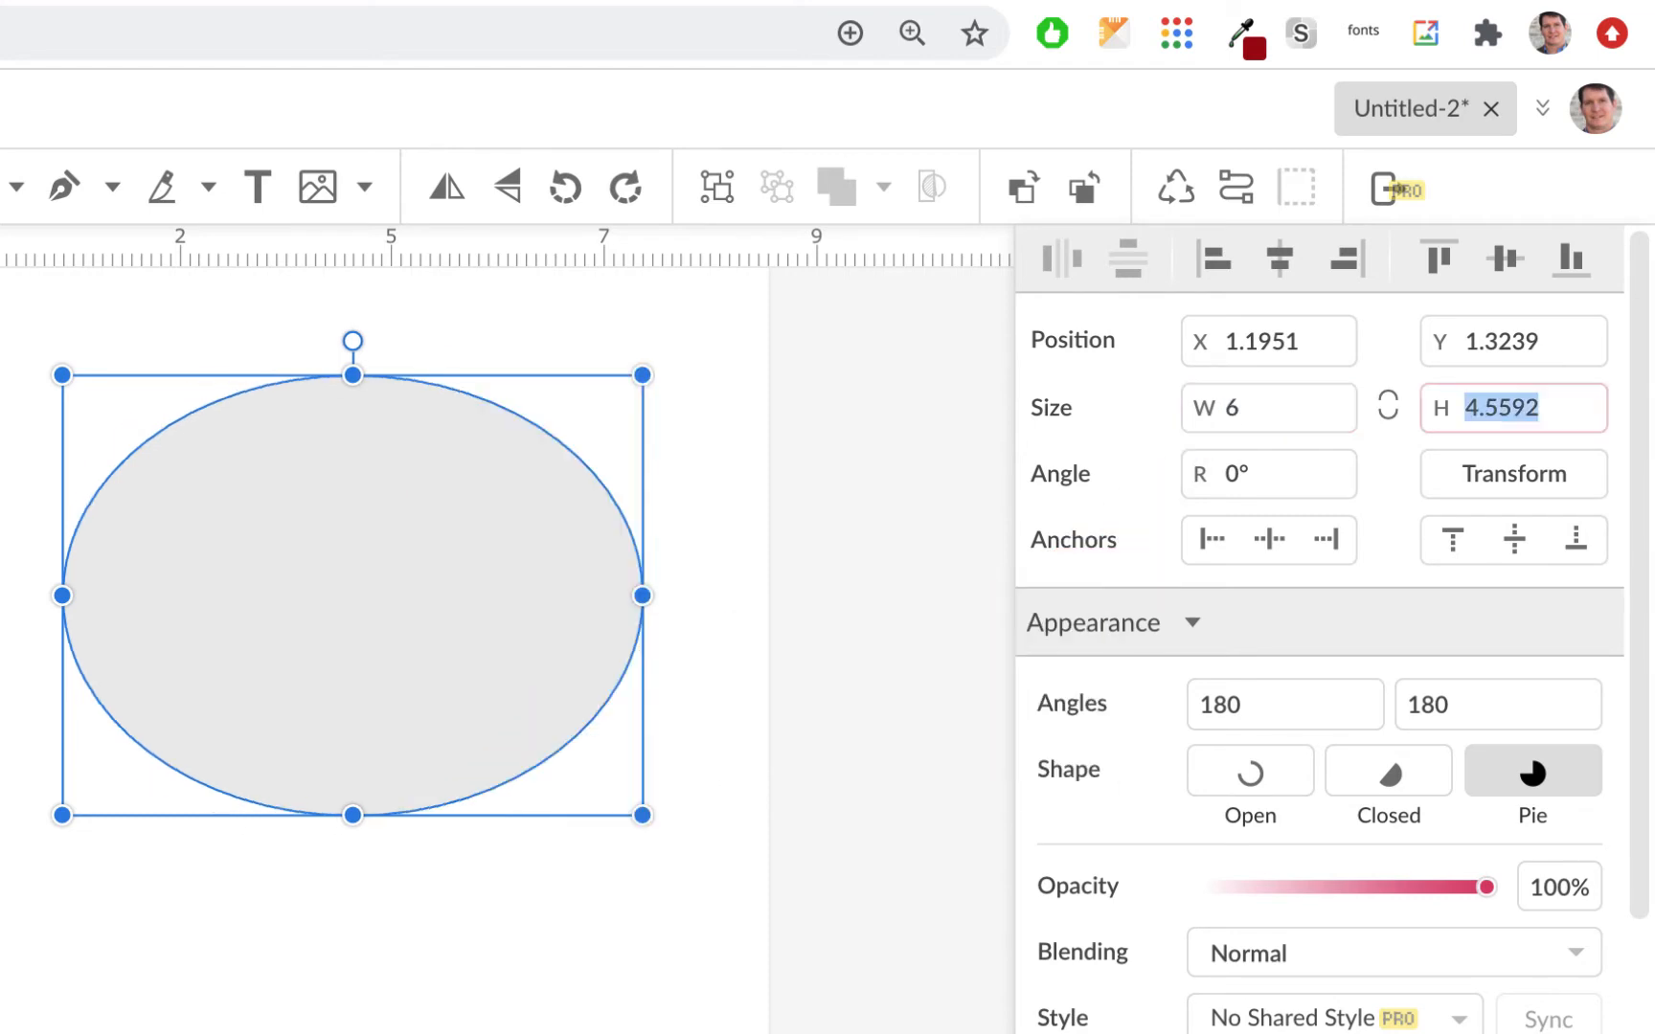
{"action": "type", "text": "6"}
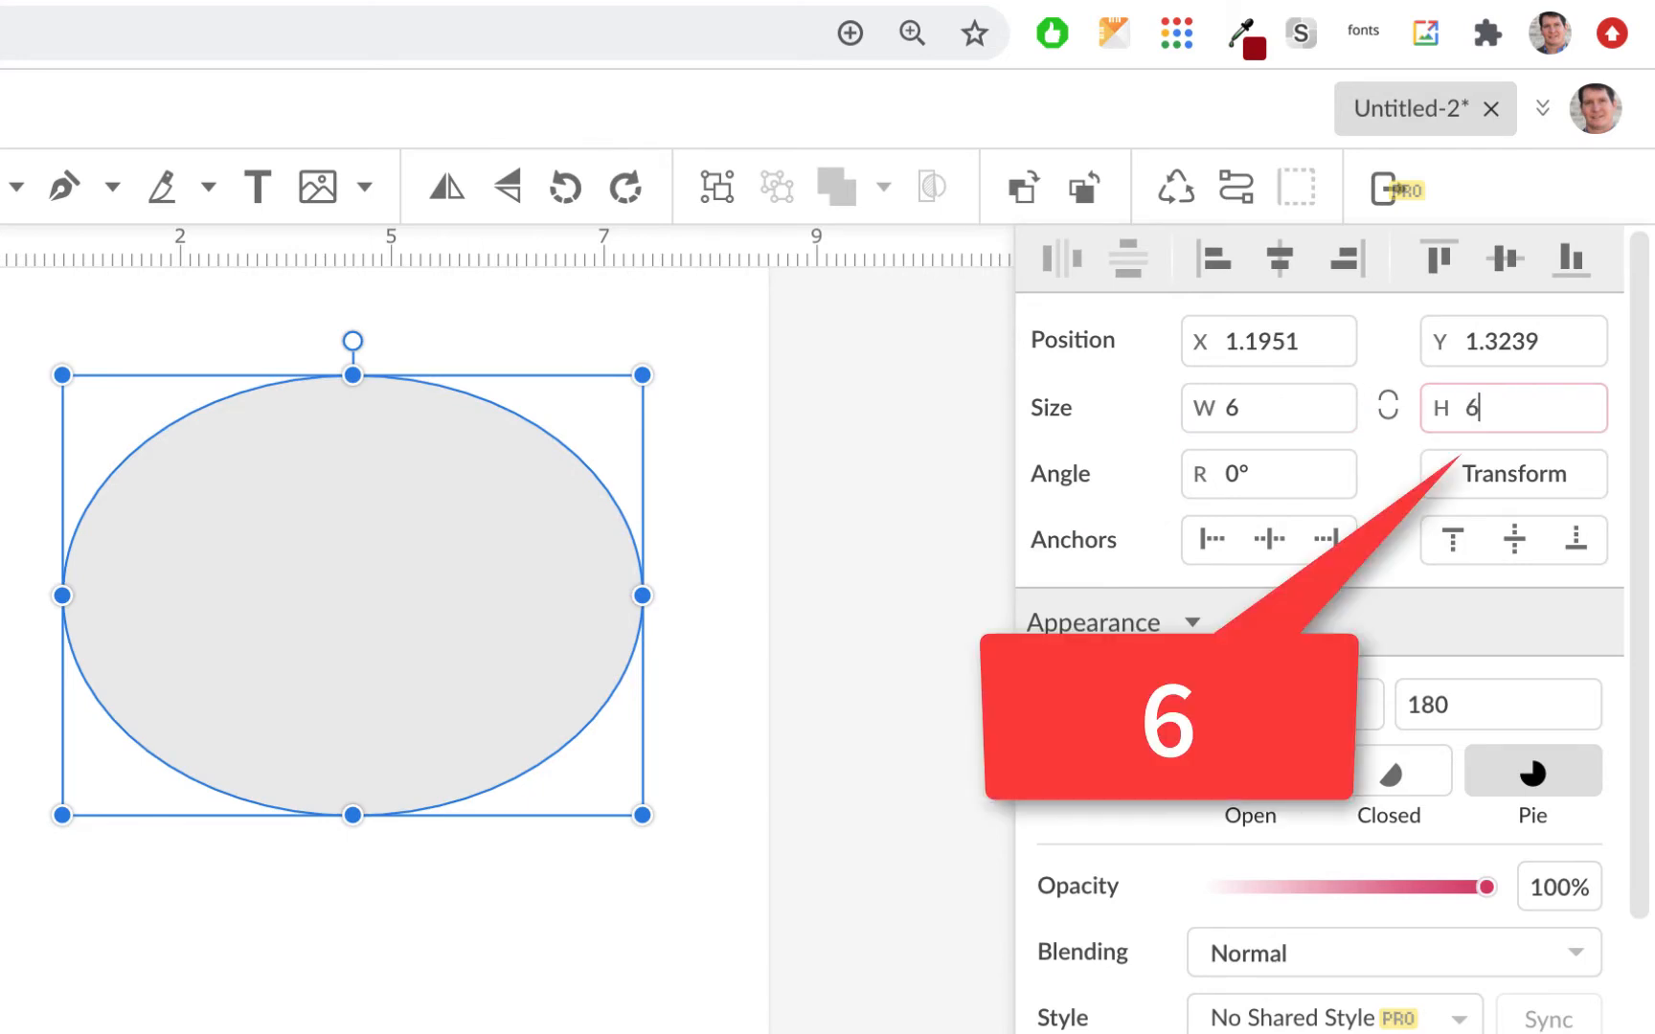
{"action": "key", "text": "Return"}
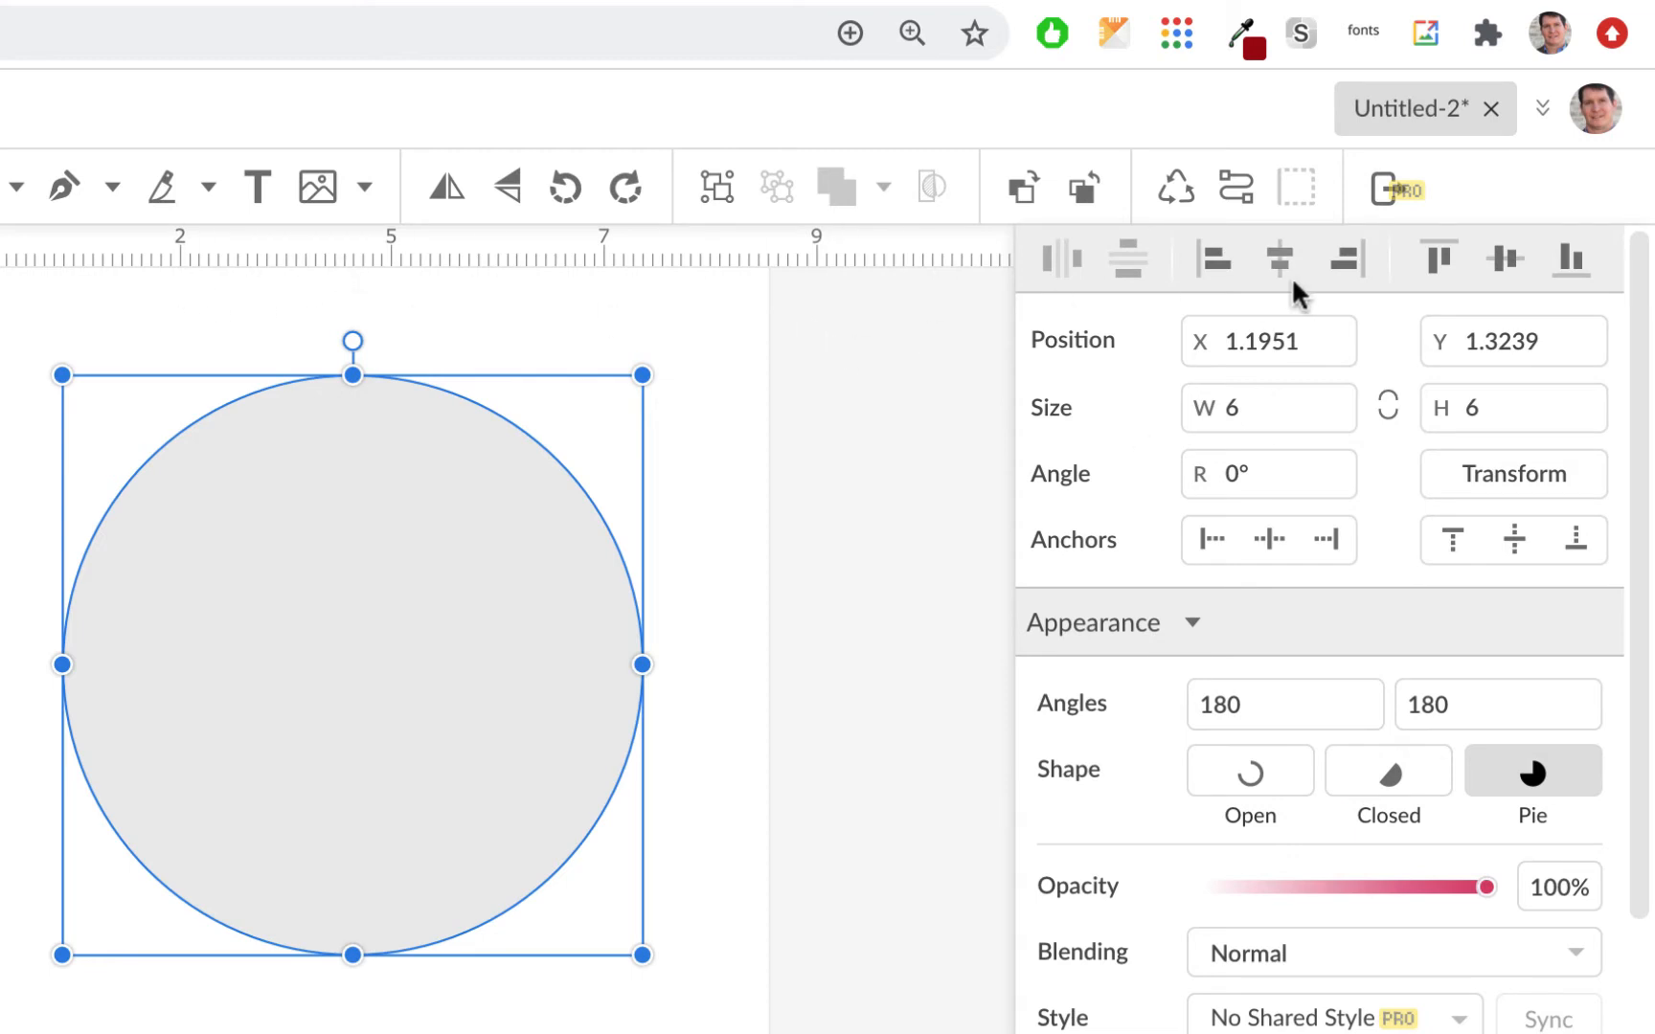
Step: Align the circle to the page's vertical middle and horizontal center
{"action": "left_click", "coordinate": [1506, 260]}
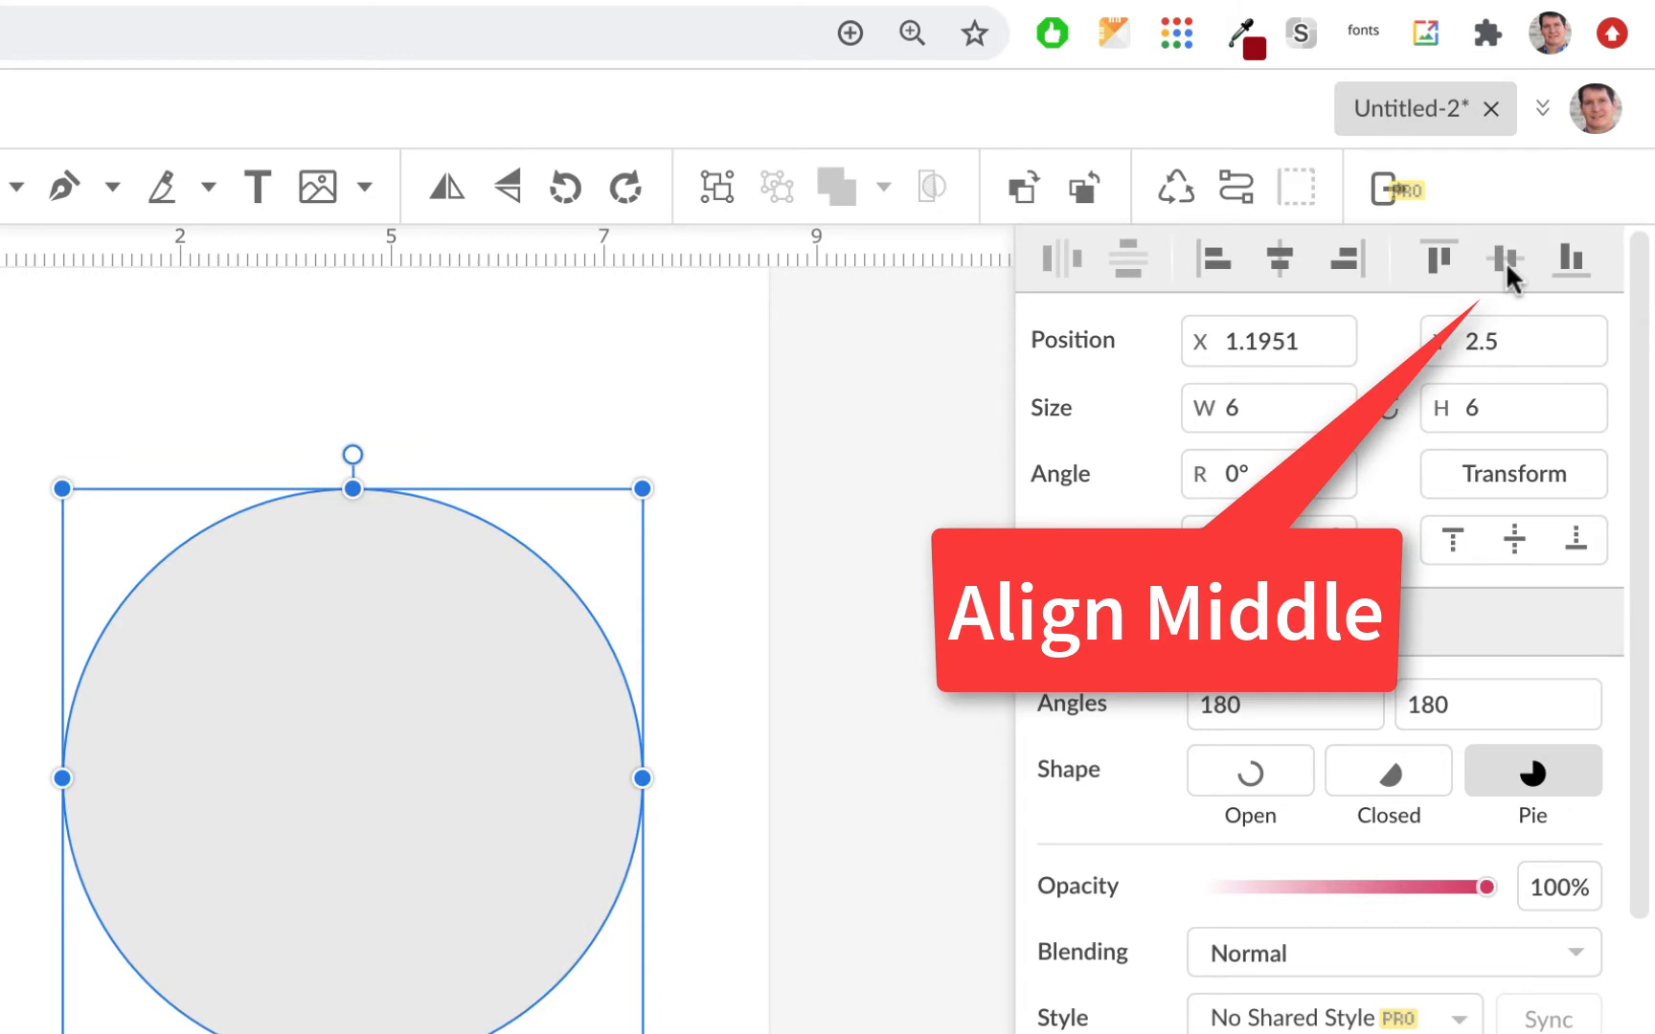
{"action": "left_click", "coordinate": [1280, 256]}
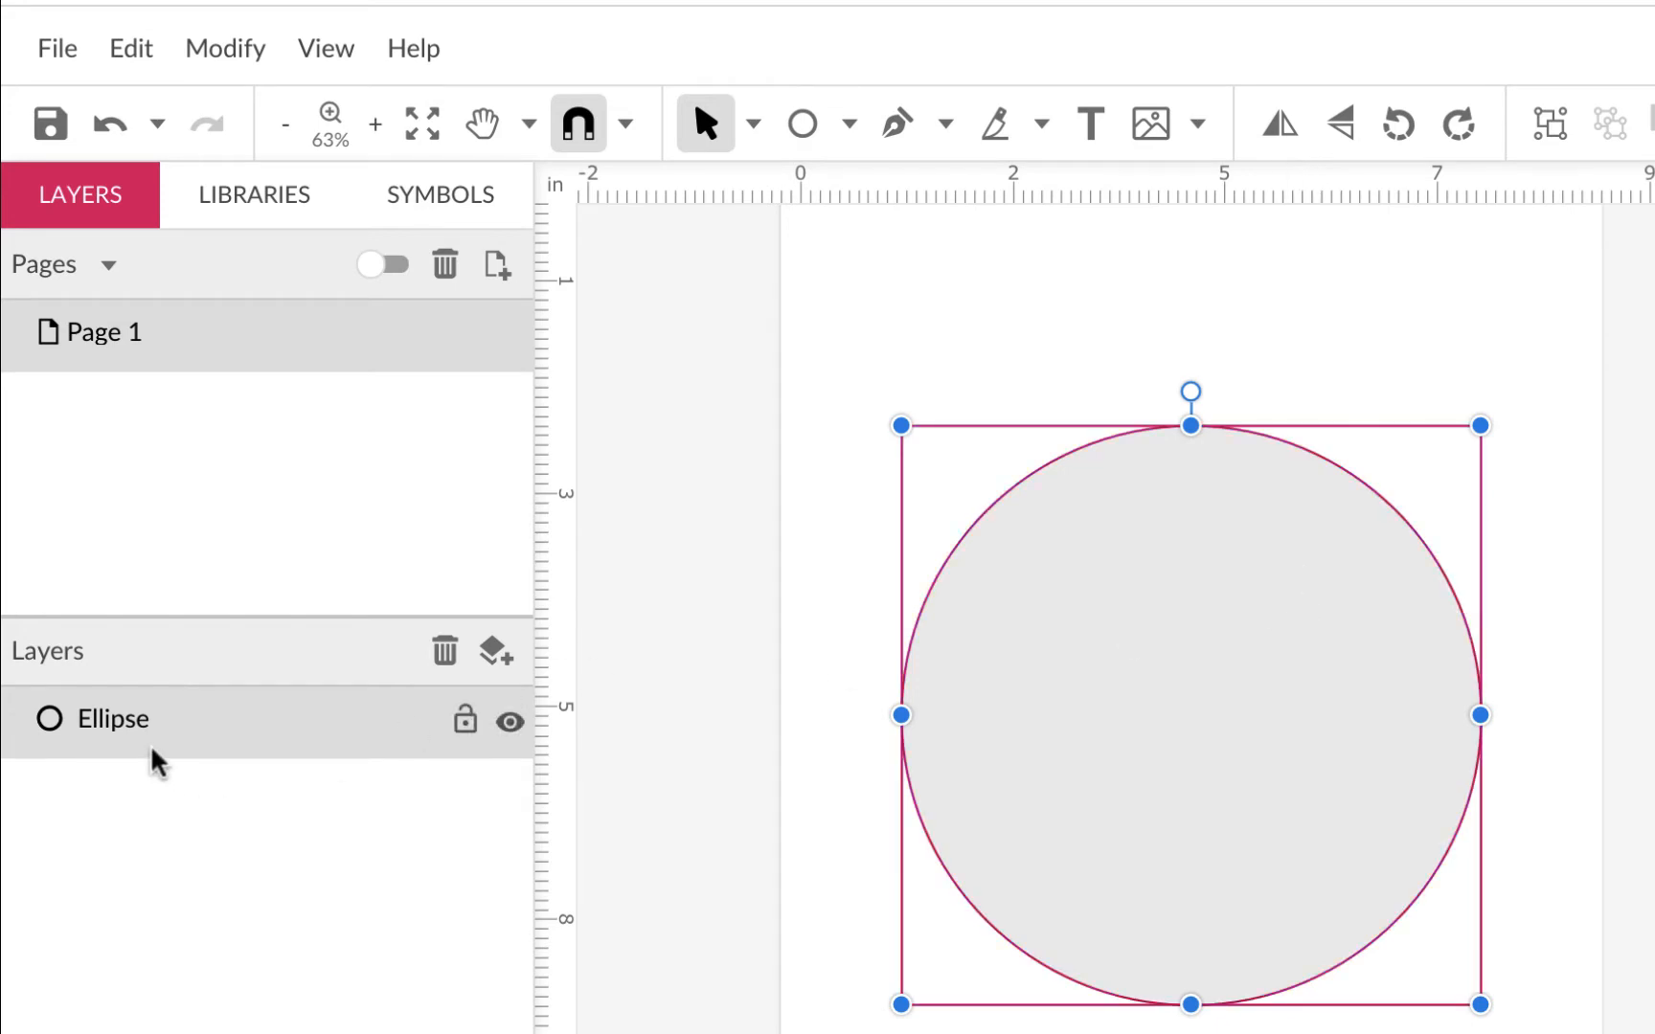
{"action": "left_click", "coordinate": [751, 125]}
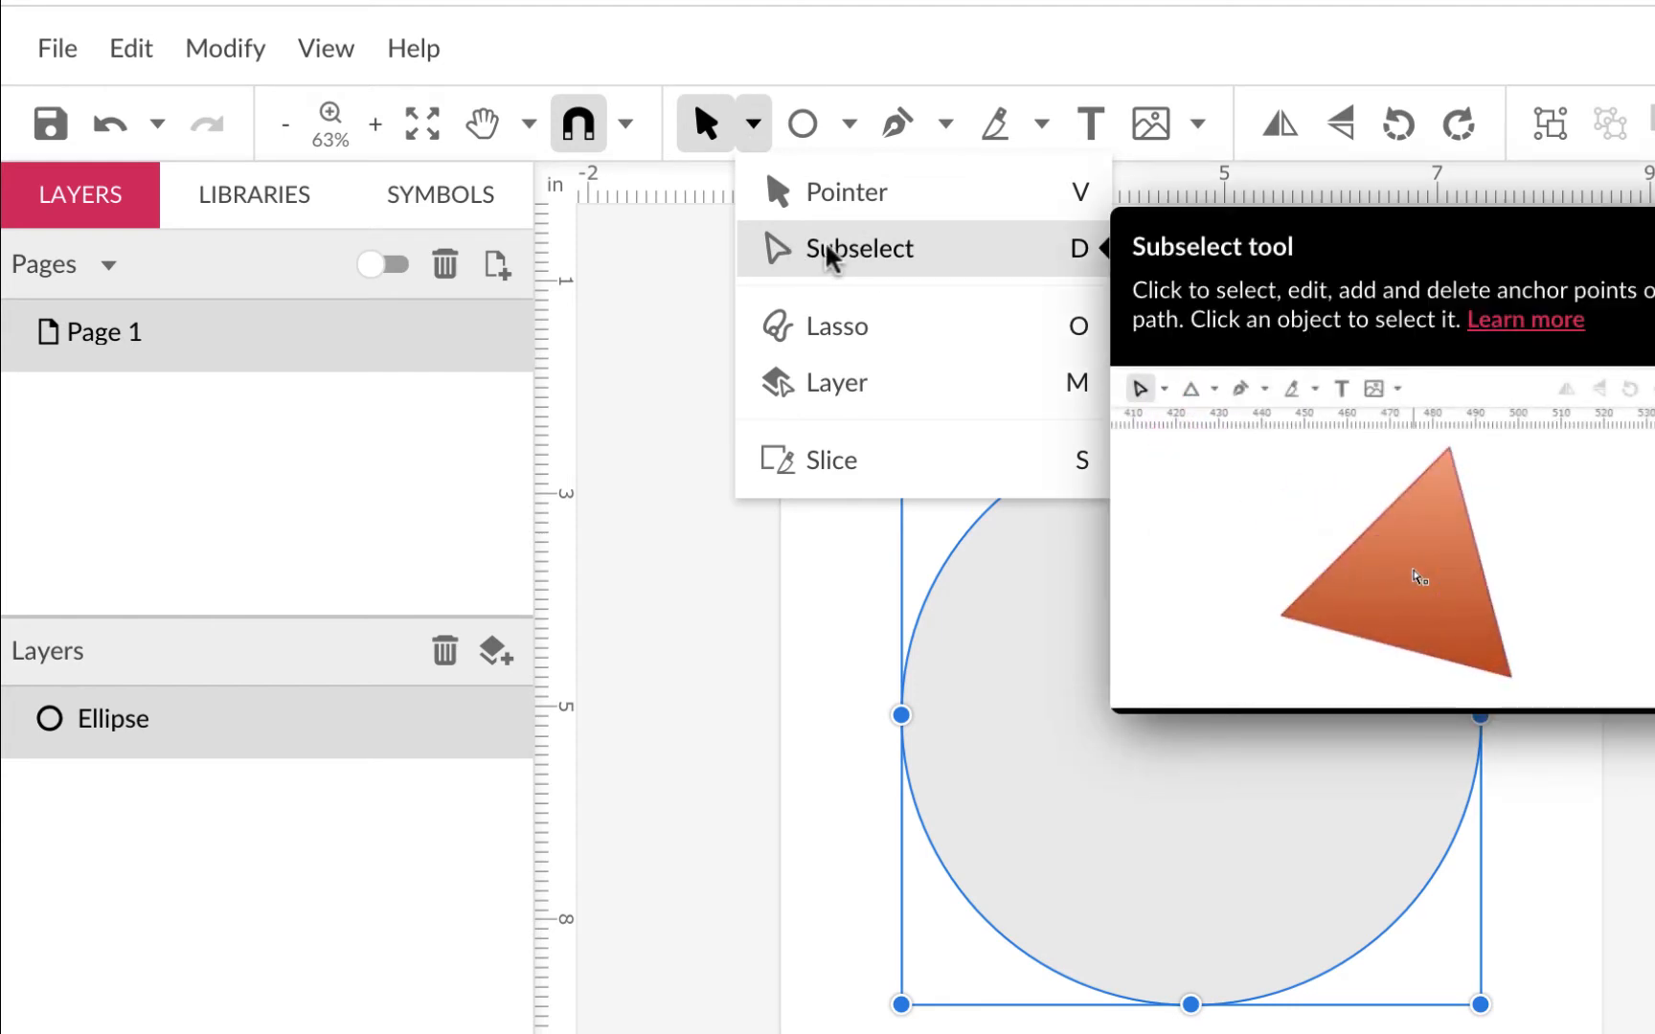
Step: With the Subselect tool, convert the circle into a path with four anchor points
{"action": "left_click", "coordinate": [829, 251]}
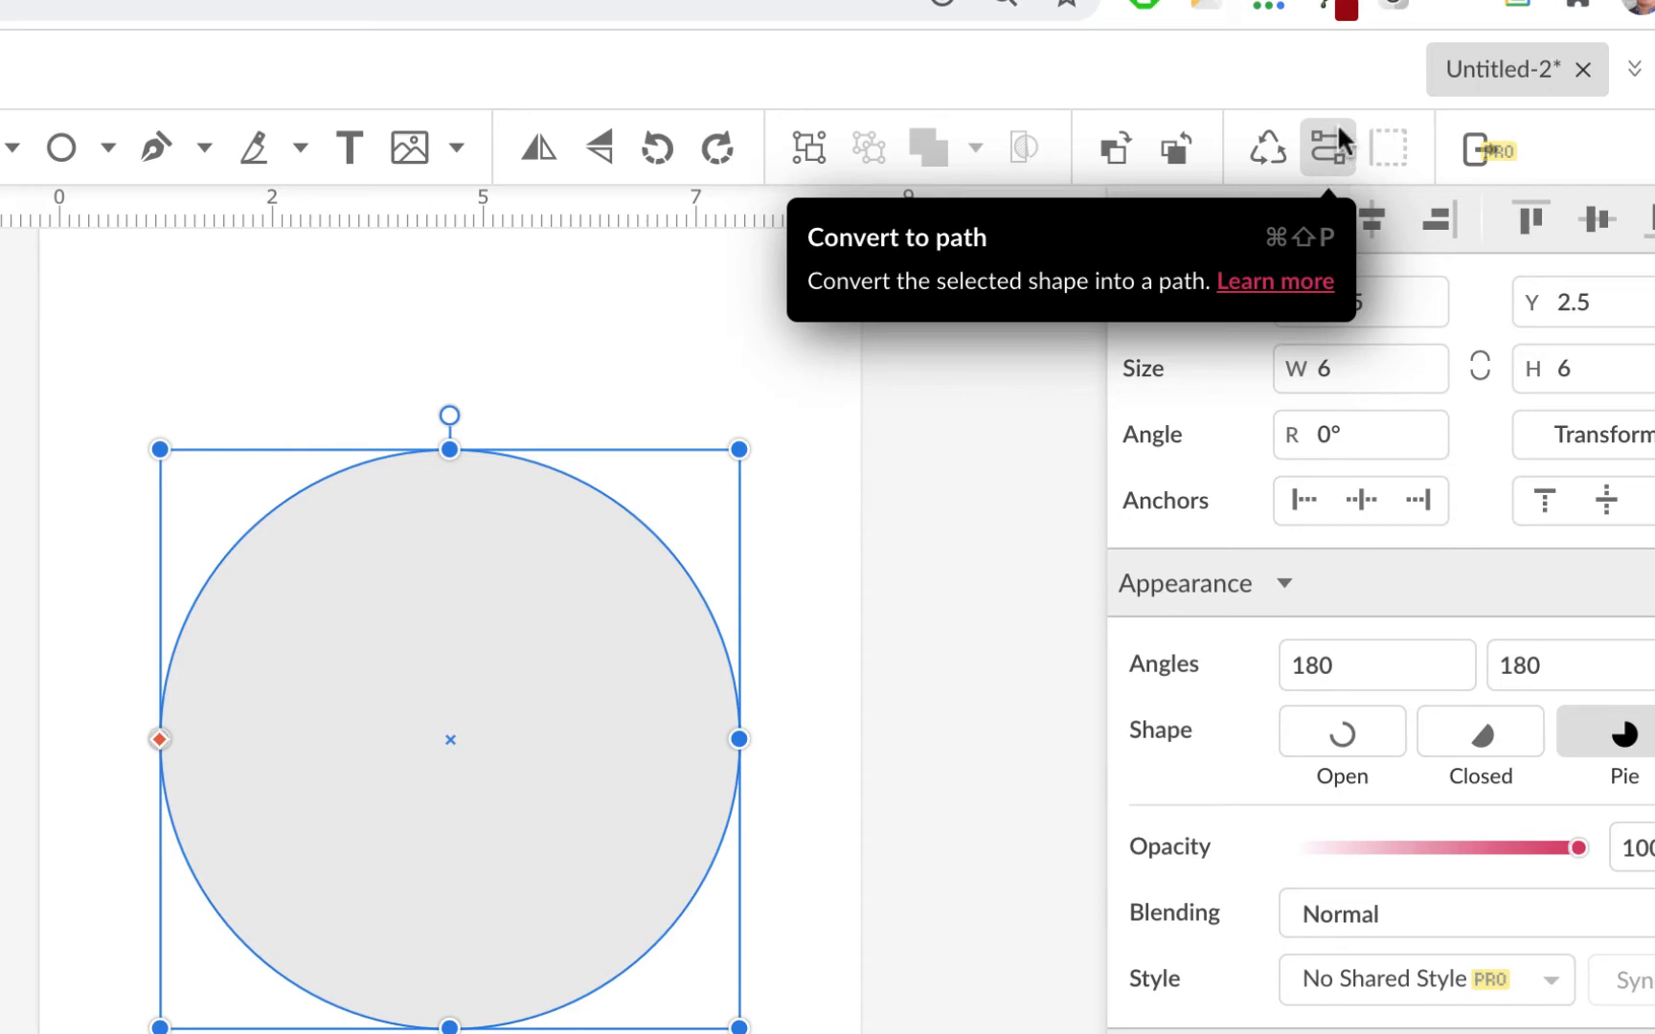
{"action": "left_click", "coordinate": [1330, 146]}
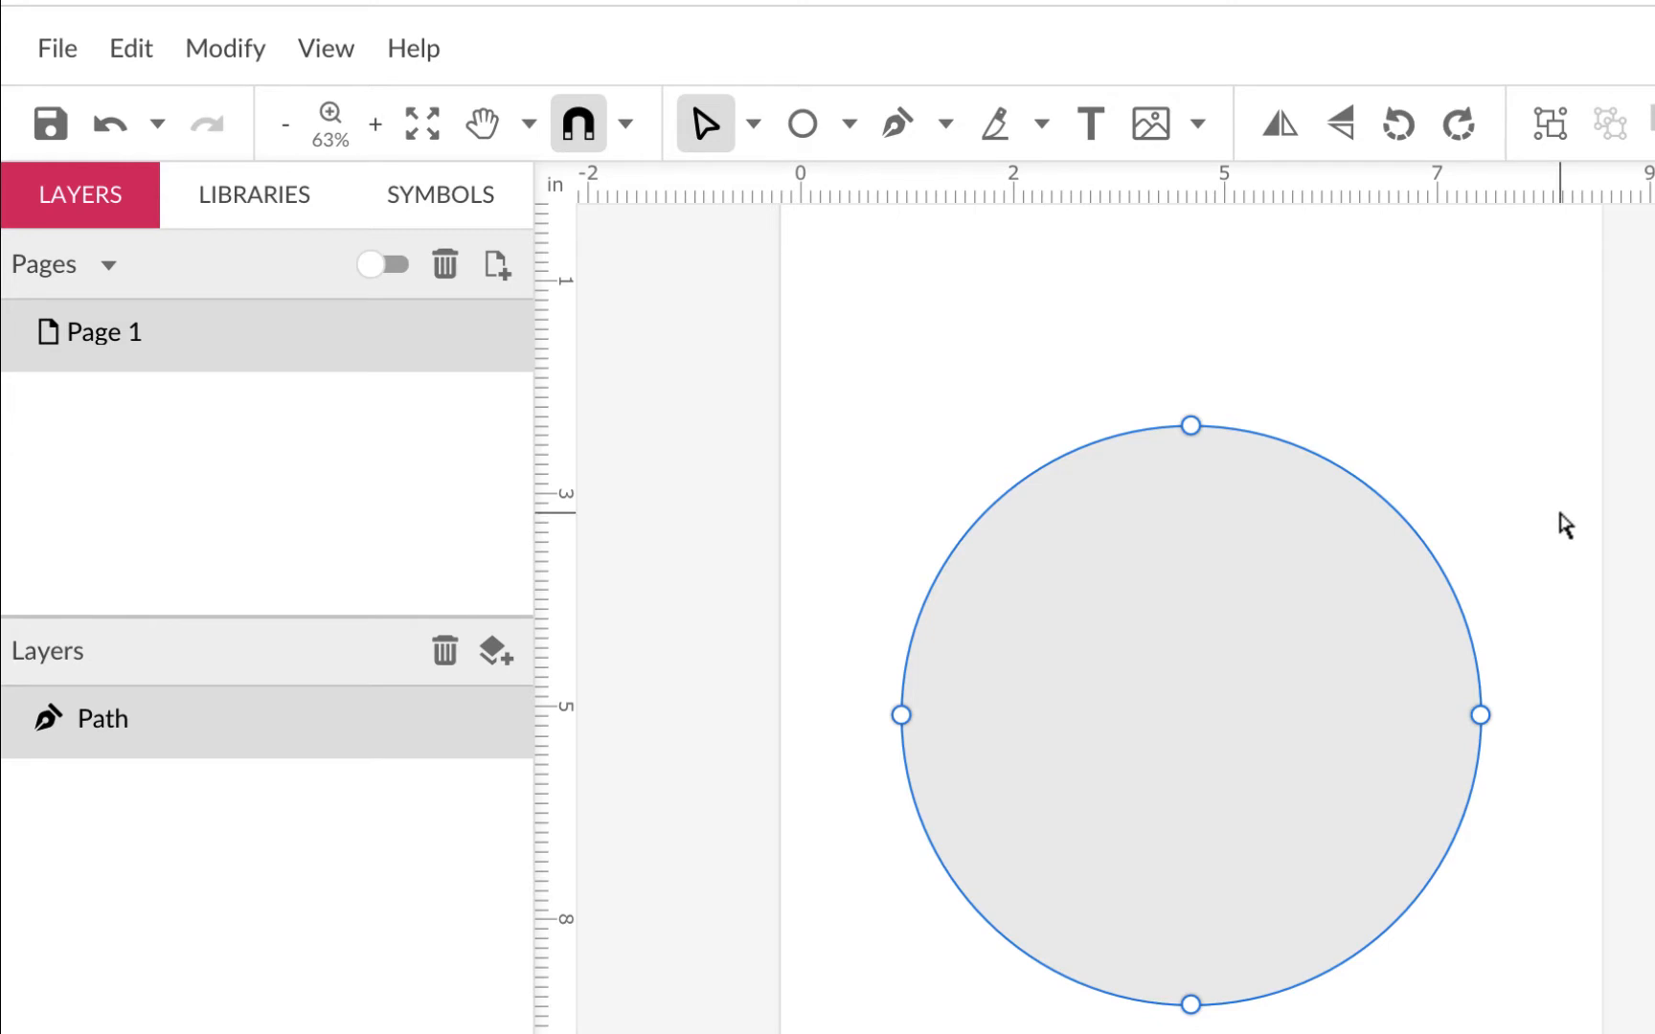
{"action": "left_click", "coordinate": [1194, 436]}
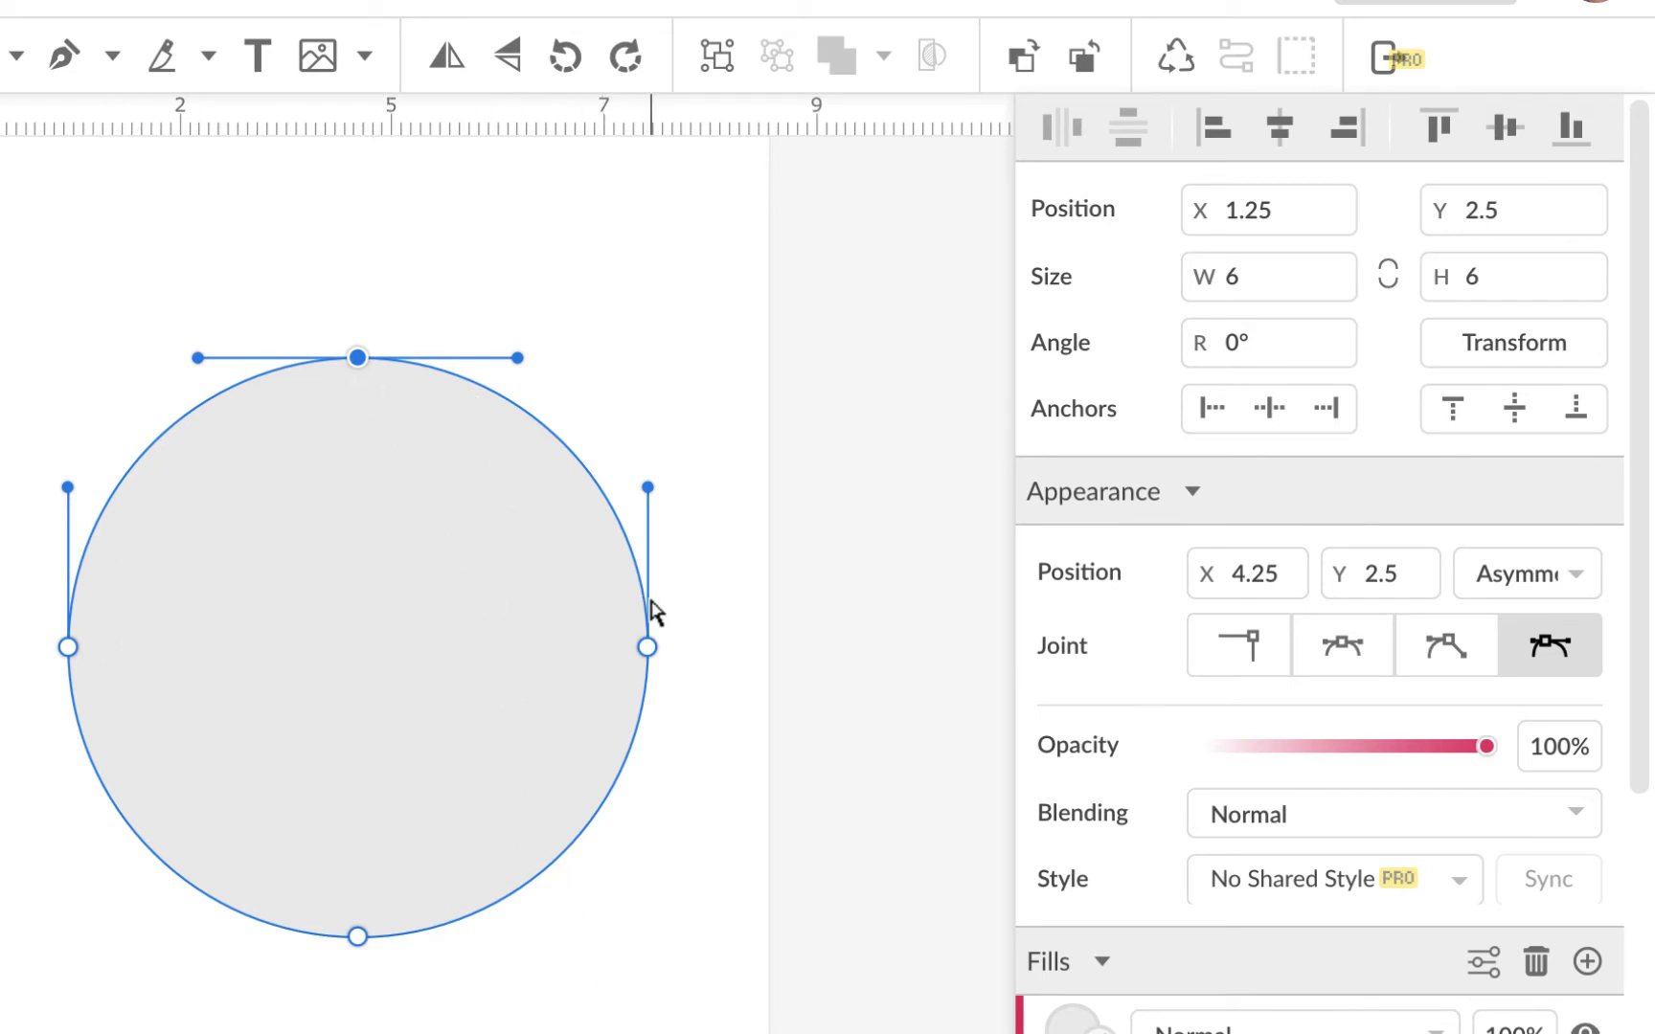
{"action": "left_click", "coordinate": [648, 649]}
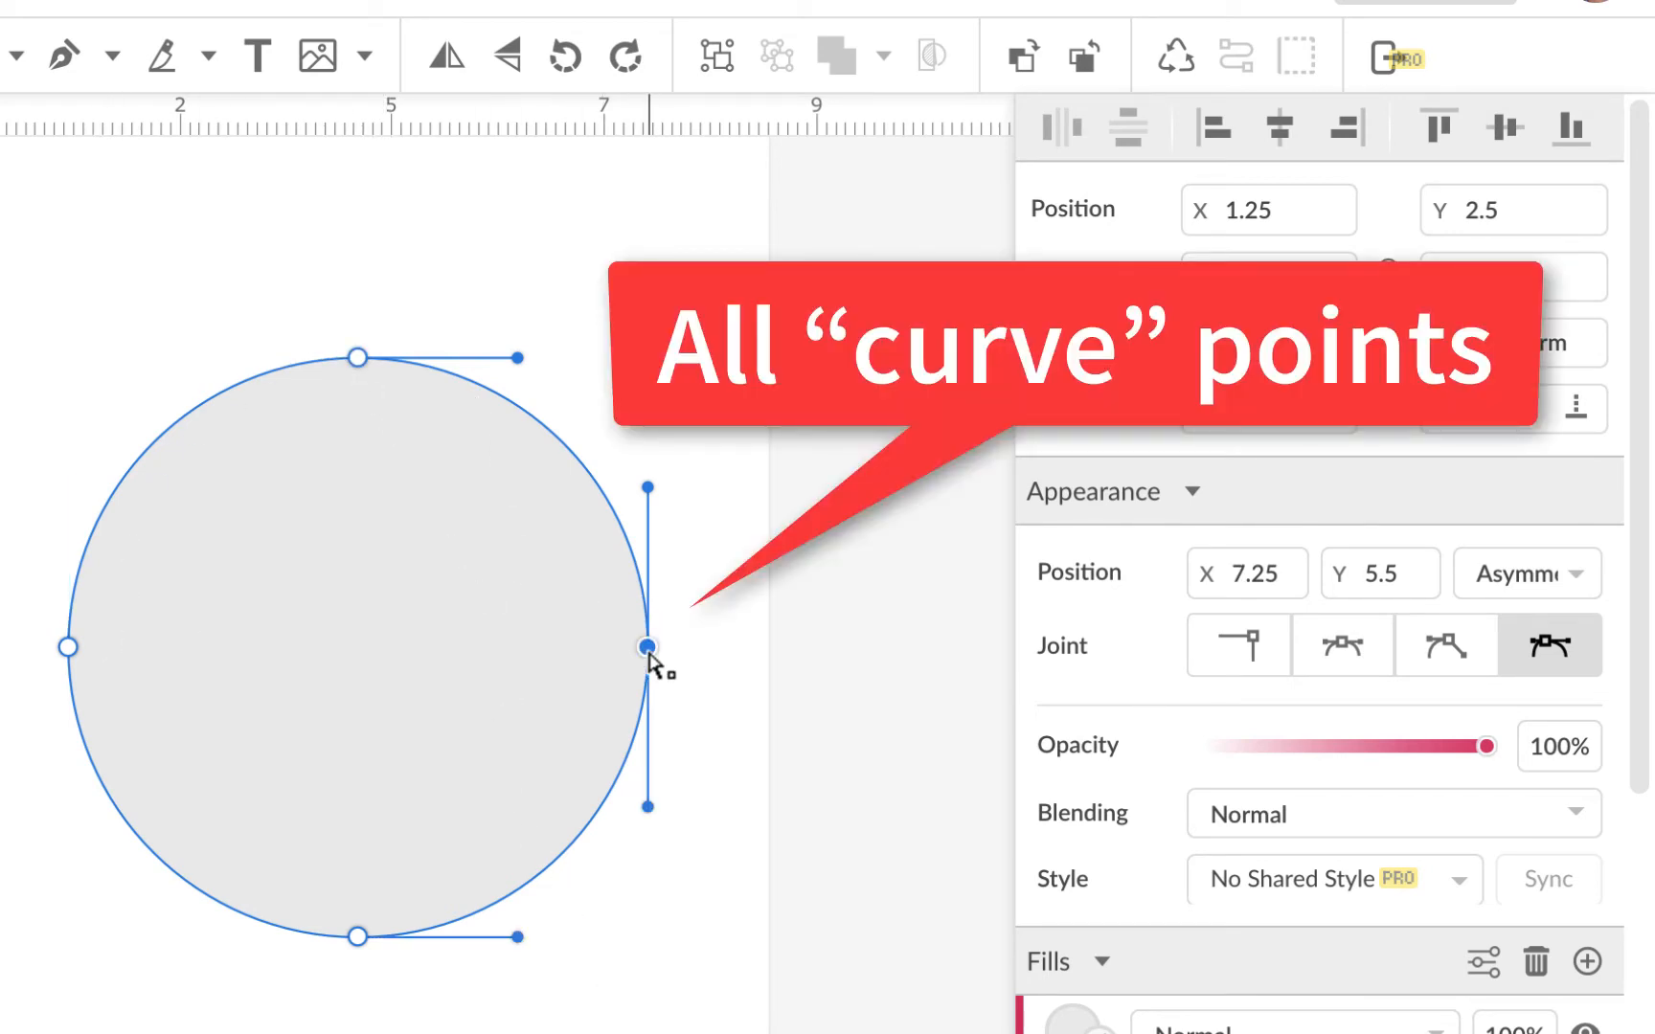
{"action": "left_click", "coordinate": [357, 936]}
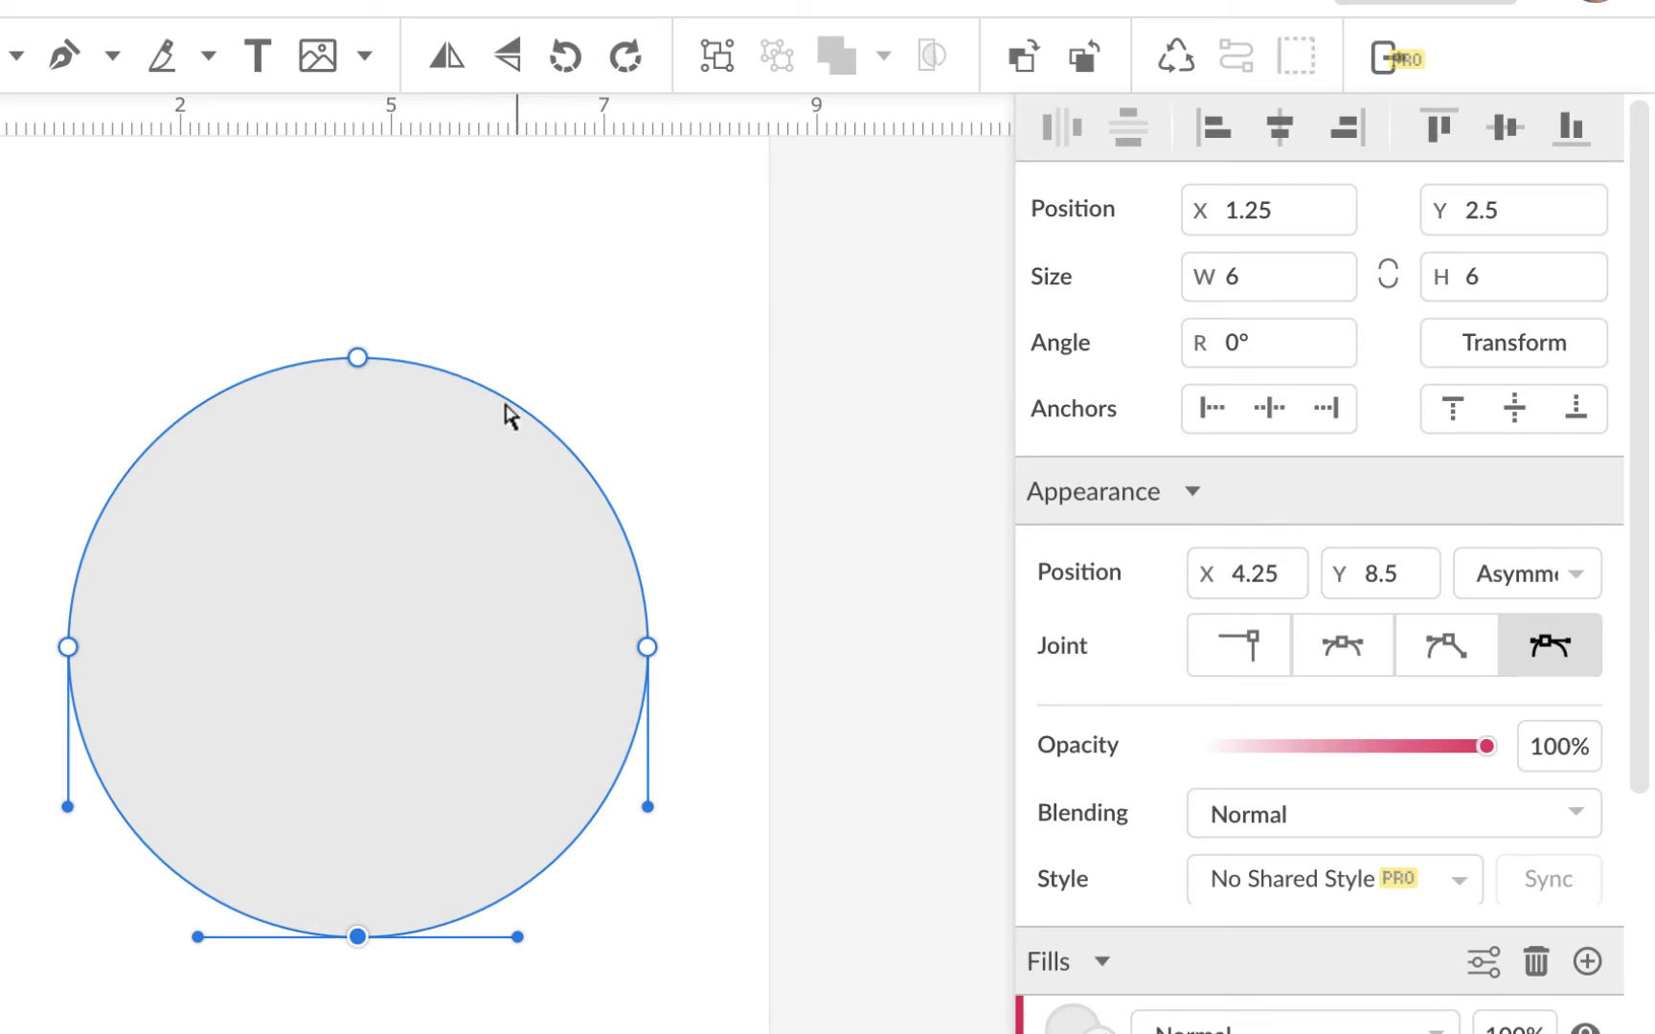
{"action": "left_click", "coordinate": [68, 647]}
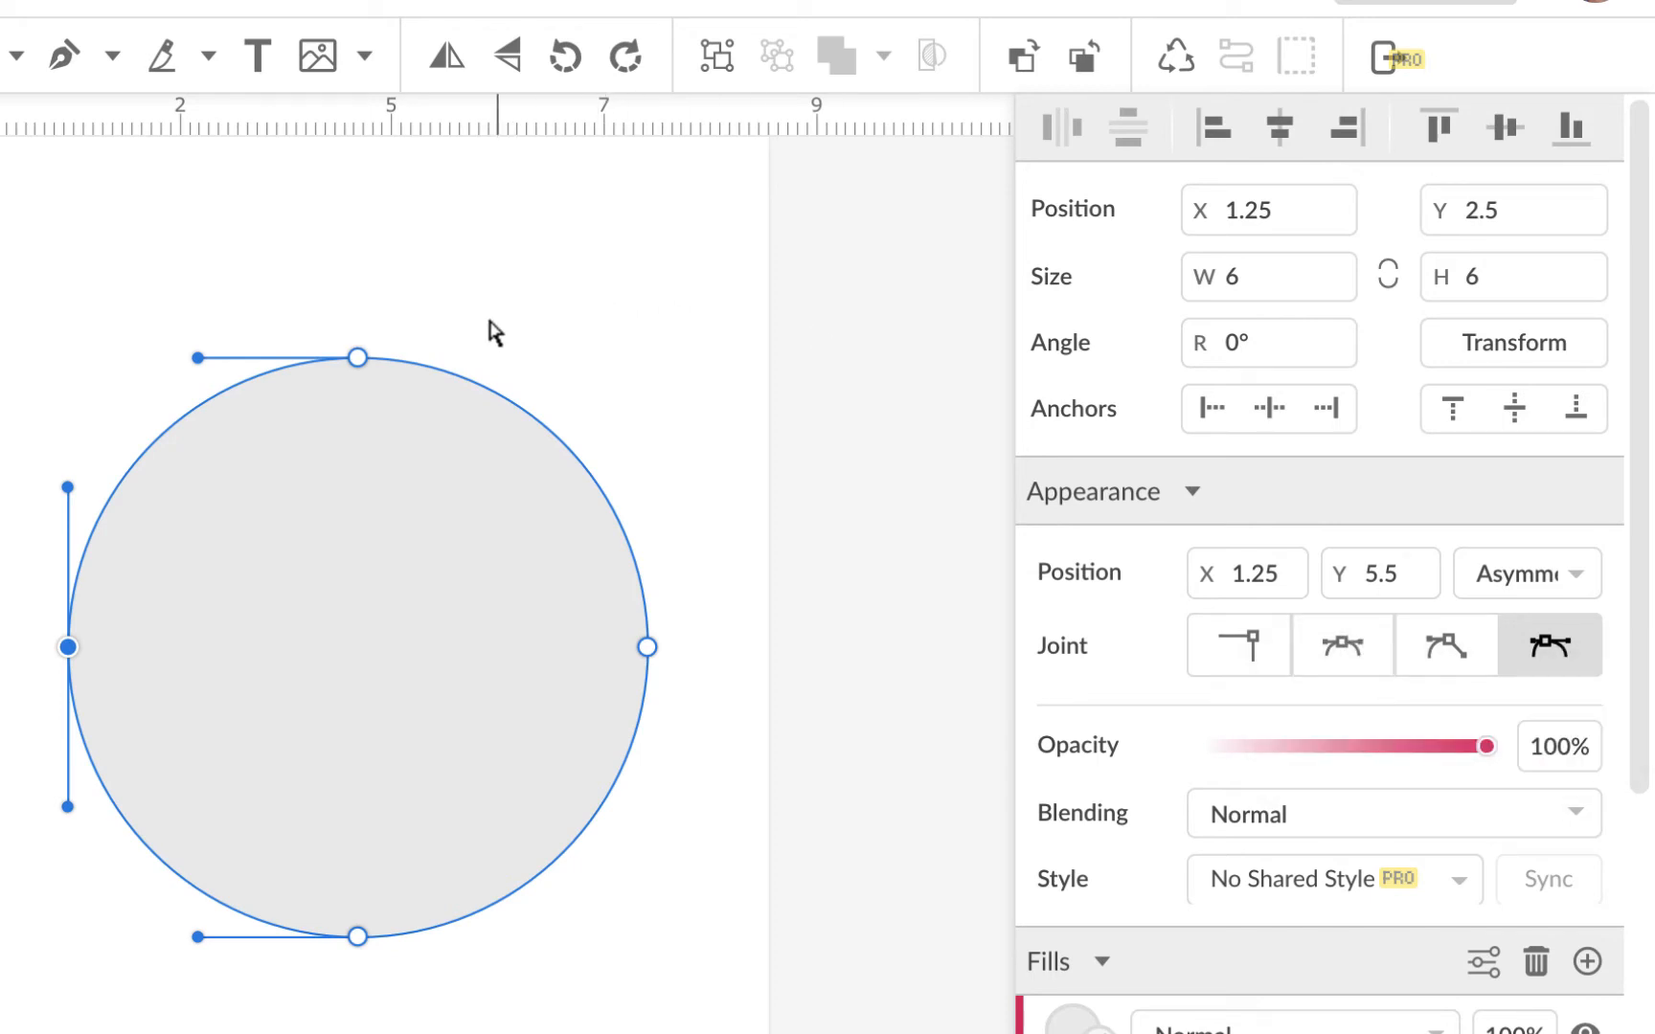
{"action": "left_click", "coordinate": [358, 359]}
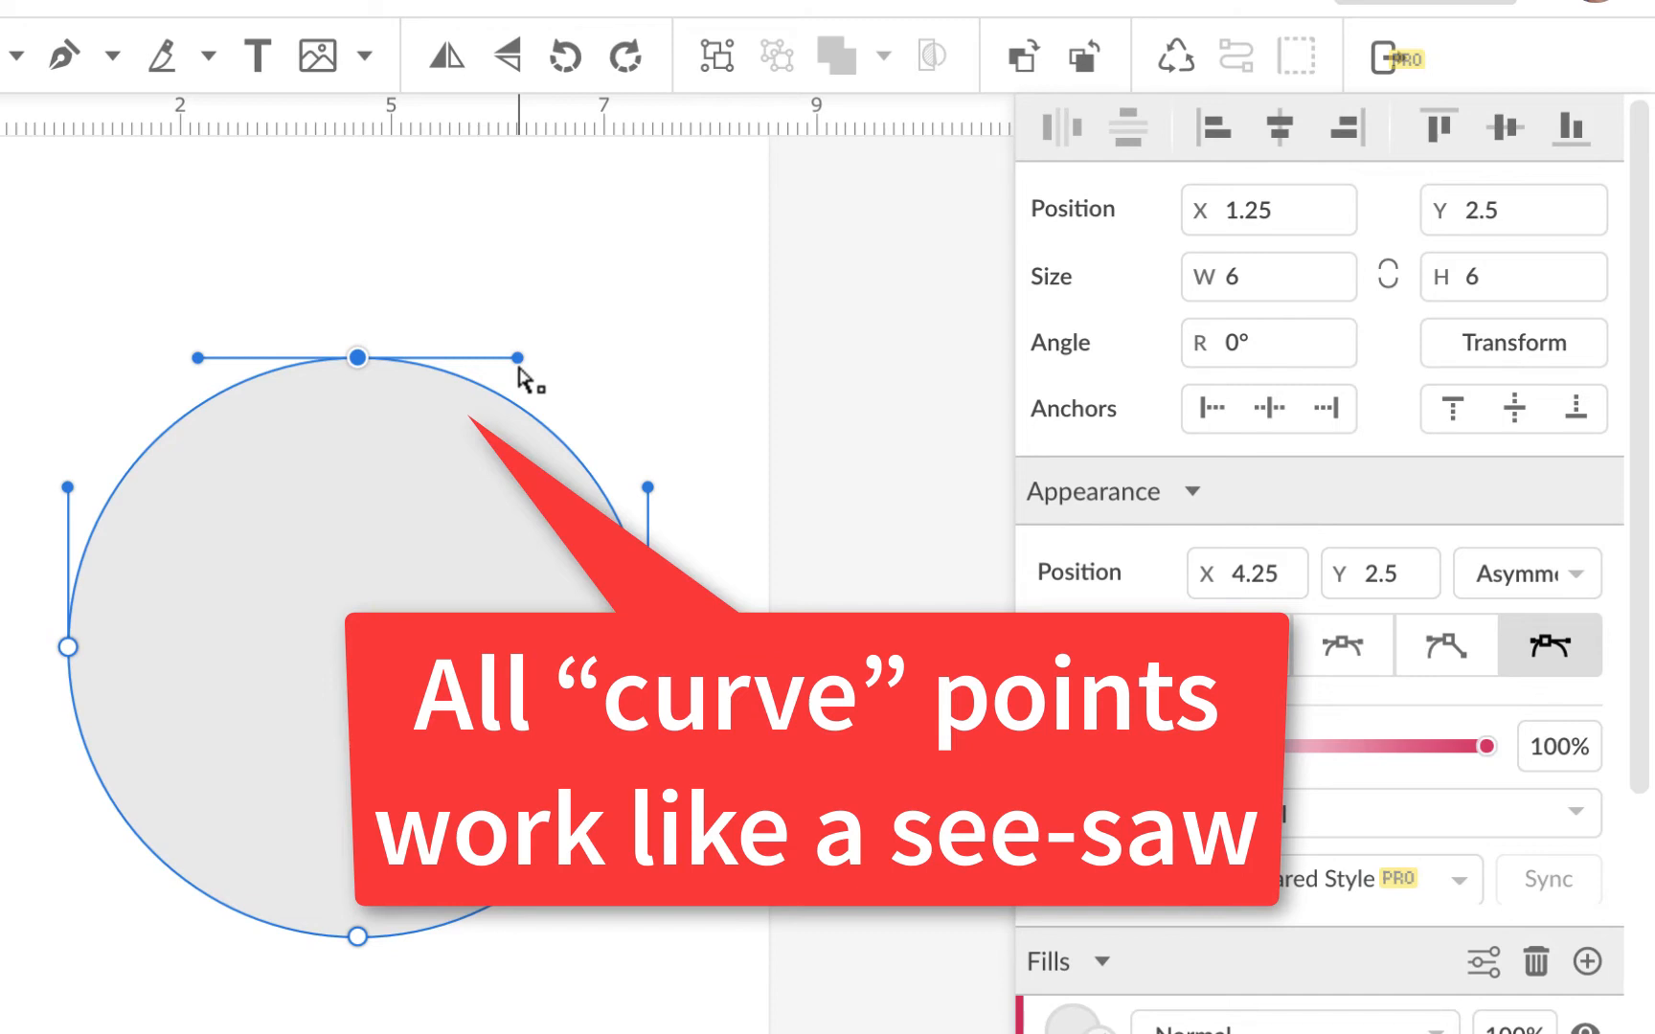
{"action": "left_click_drag", "start_coordinate": [518, 368], "coordinate": [491, 412]}
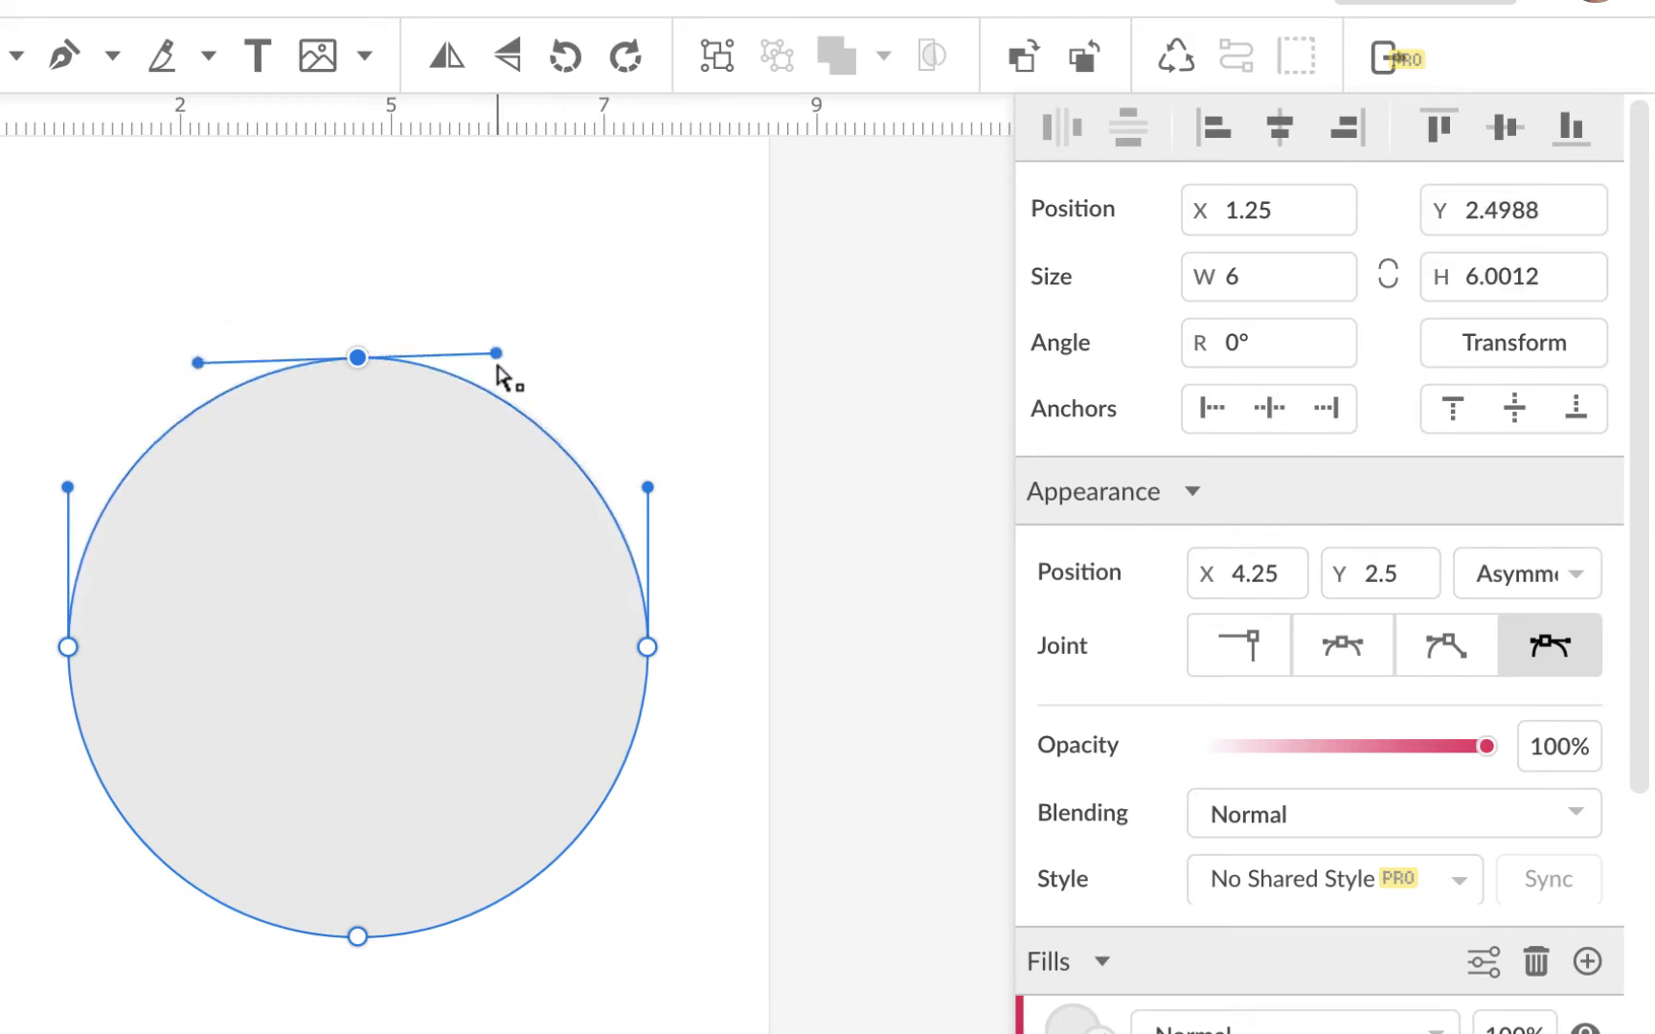
{"action": "left_click_drag", "start_coordinate": [502, 364], "coordinate": [537, 363]}
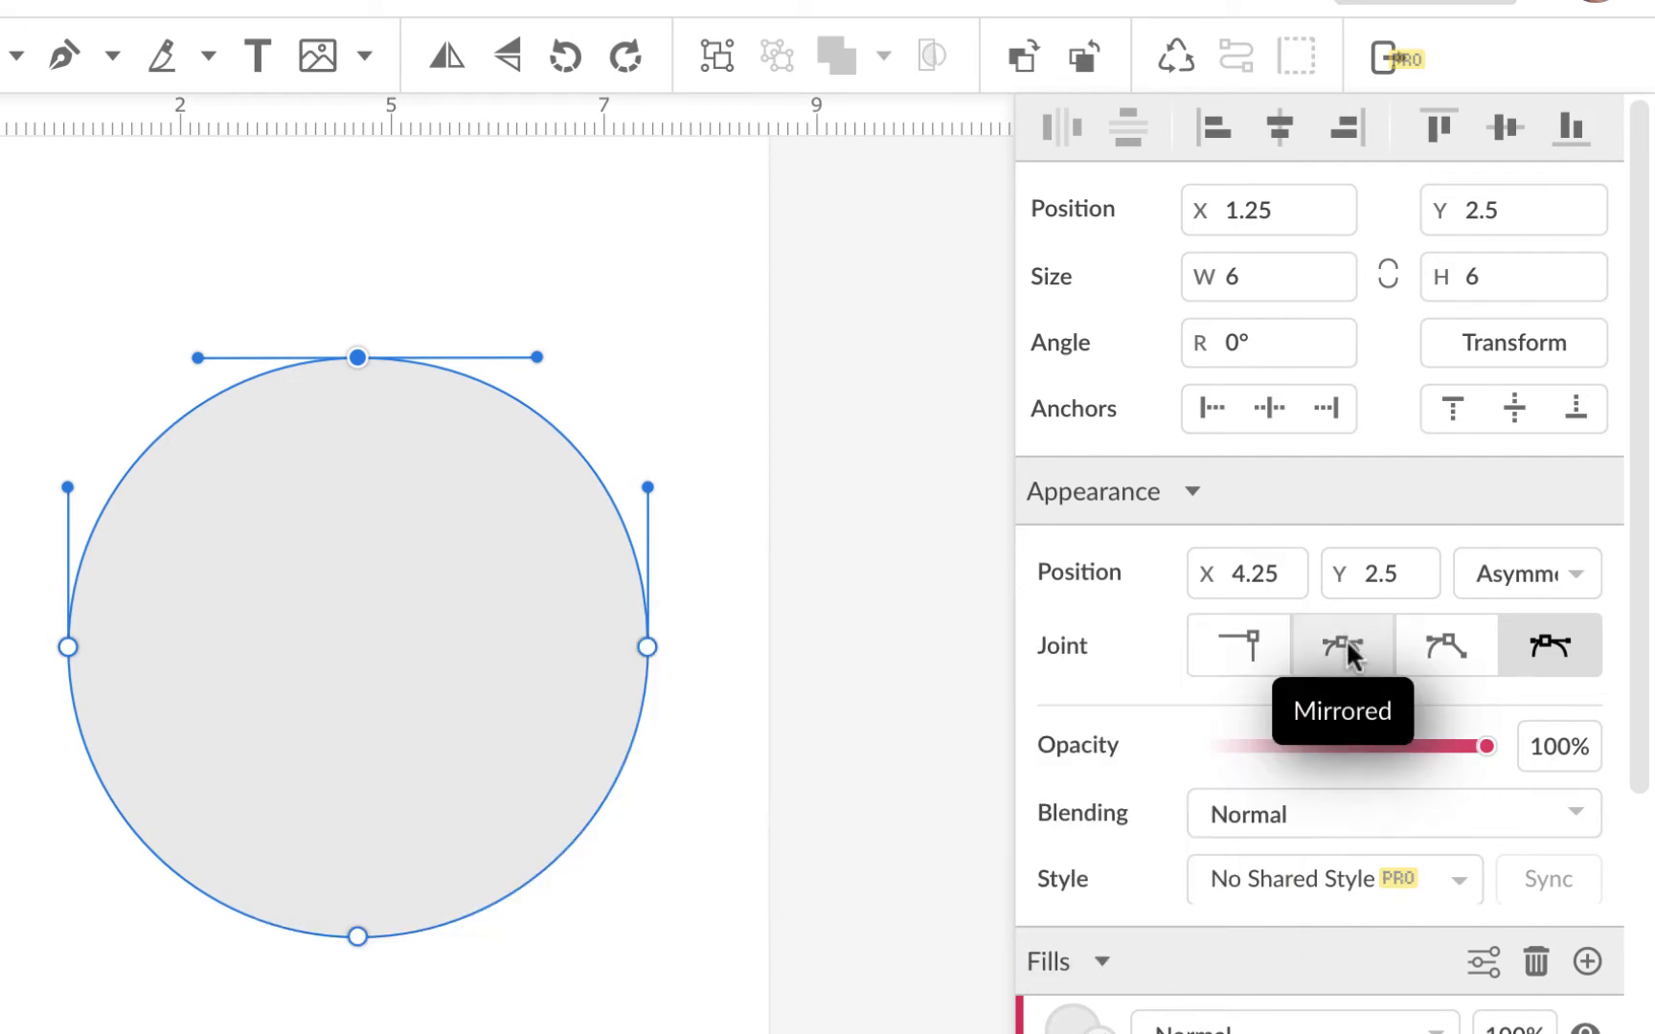
Step: Set the top anchor's joint to Mirrored and adjust its handles to tilt the top curve
{"action": "left_click", "coordinate": [1346, 648]}
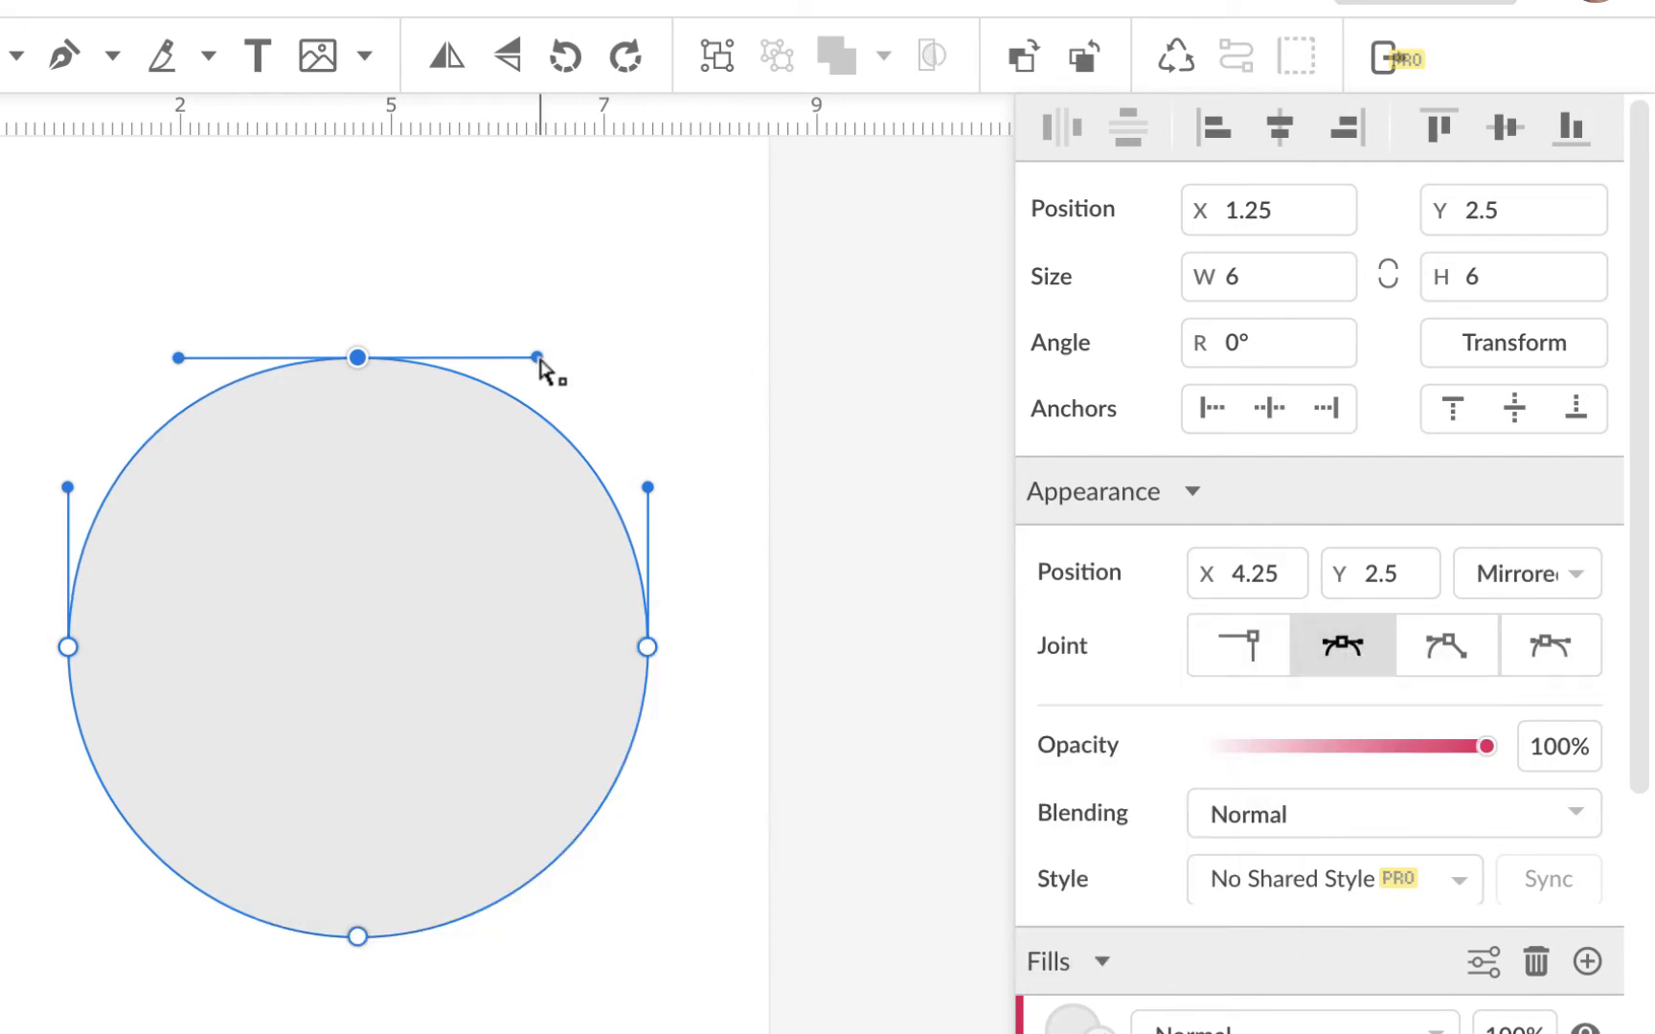
{"action": "mouse_move", "coordinate": [538, 360]}
{"action": "left_mouse_down"}
{"action": "mouse_move", "coordinate": [686, 364]}
{"action": "mouse_move", "coordinate": [456, 362]}
{"action": "mouse_move", "coordinate": [538, 356]}
{"action": "left_mouse_up"}
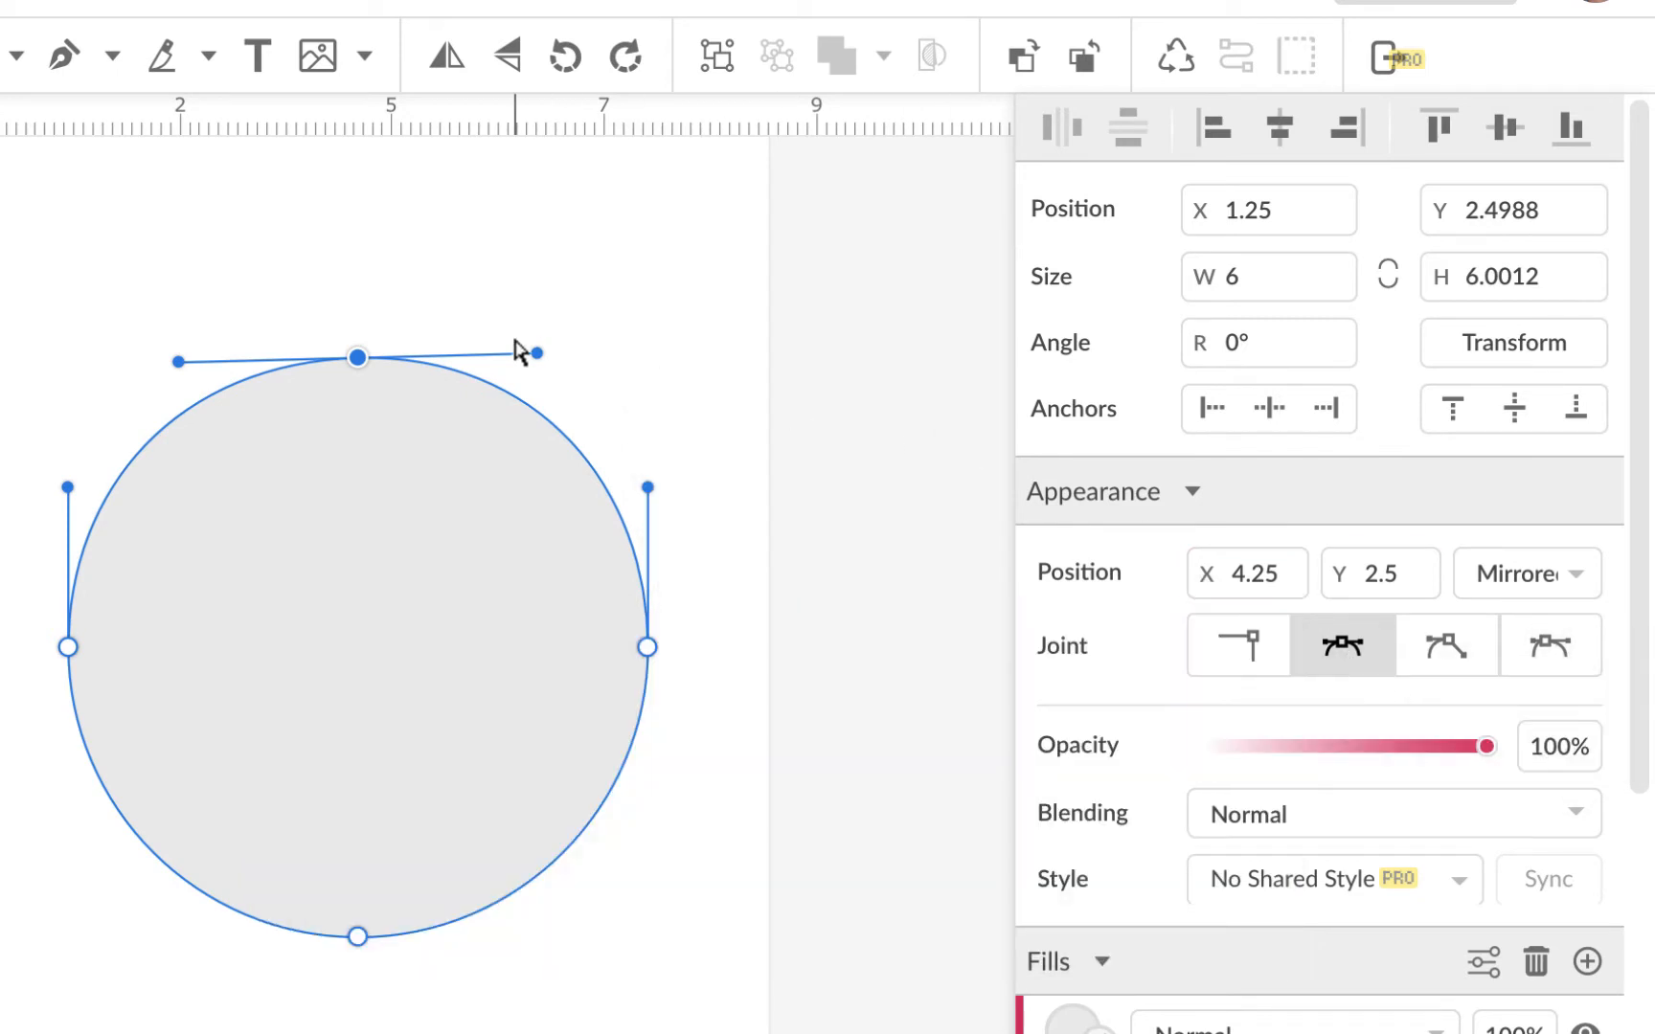
{"action": "mouse_move", "coordinate": [537, 356]}
{"action": "left_mouse_down"}
{"action": "mouse_move", "coordinate": [530, 266]}
{"action": "mouse_move", "coordinate": [527, 370]}
{"action": "left_mouse_up"}
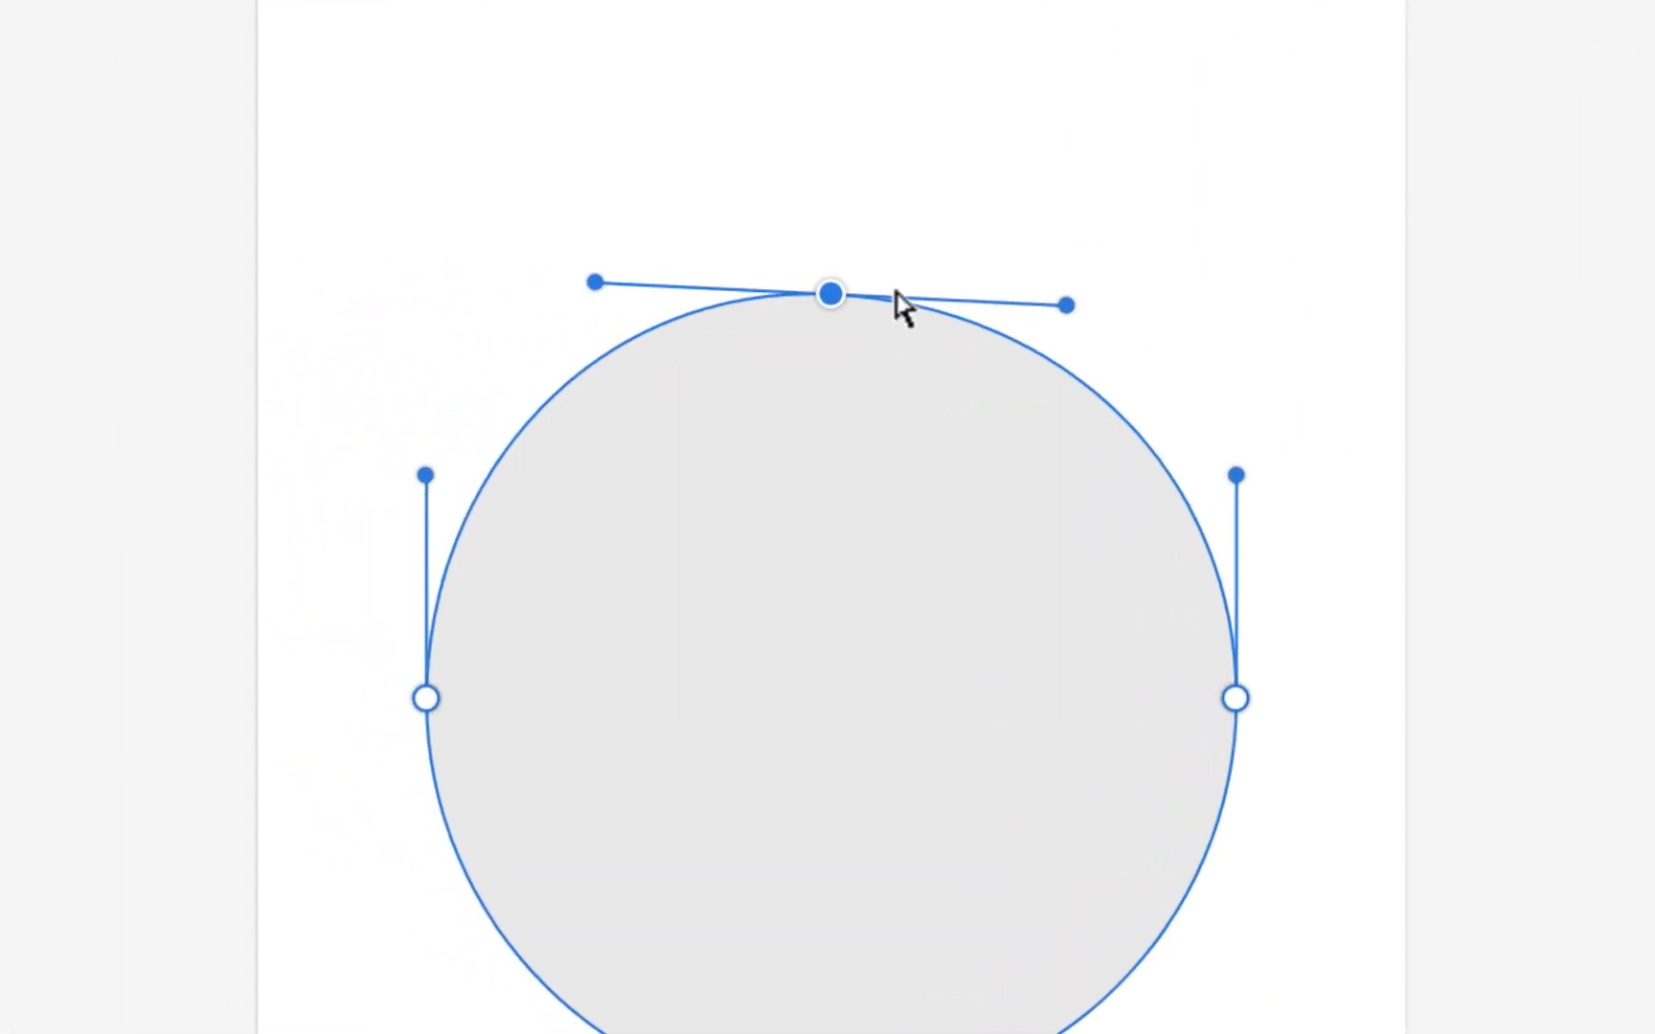
{"action": "left_click_drag", "start_coordinate": [1066, 306], "coordinate": [1066, 282]}
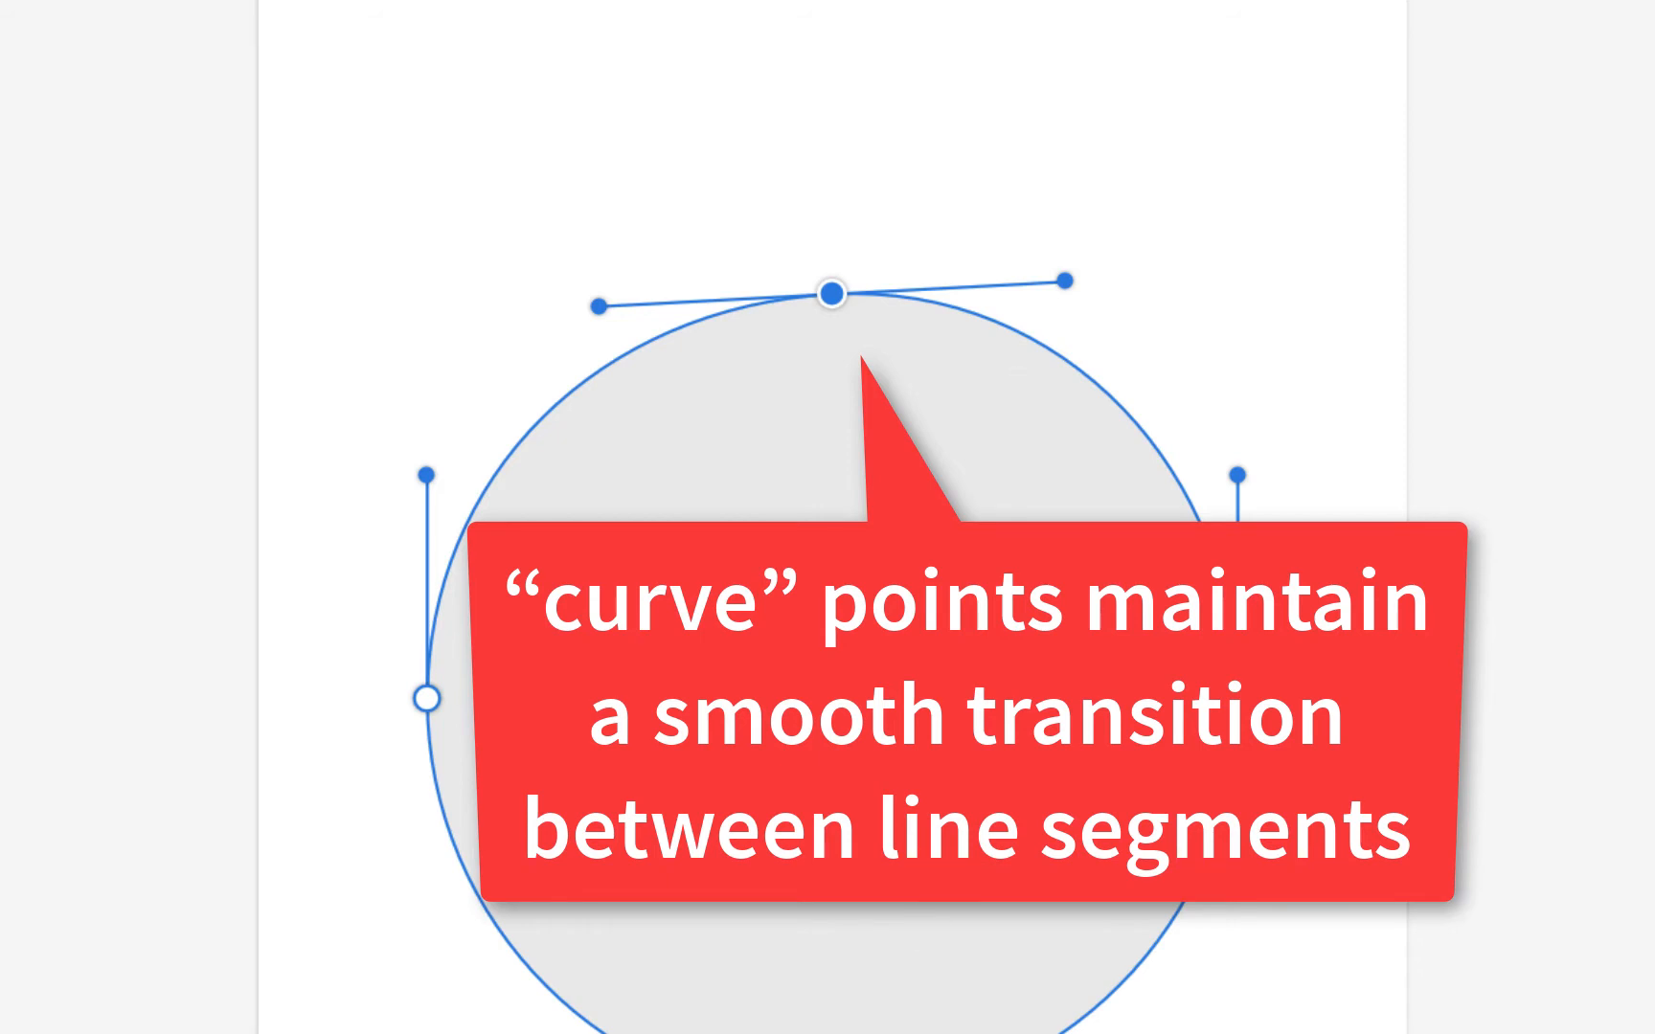
{"action": "left_click", "coordinate": [336, 879]}
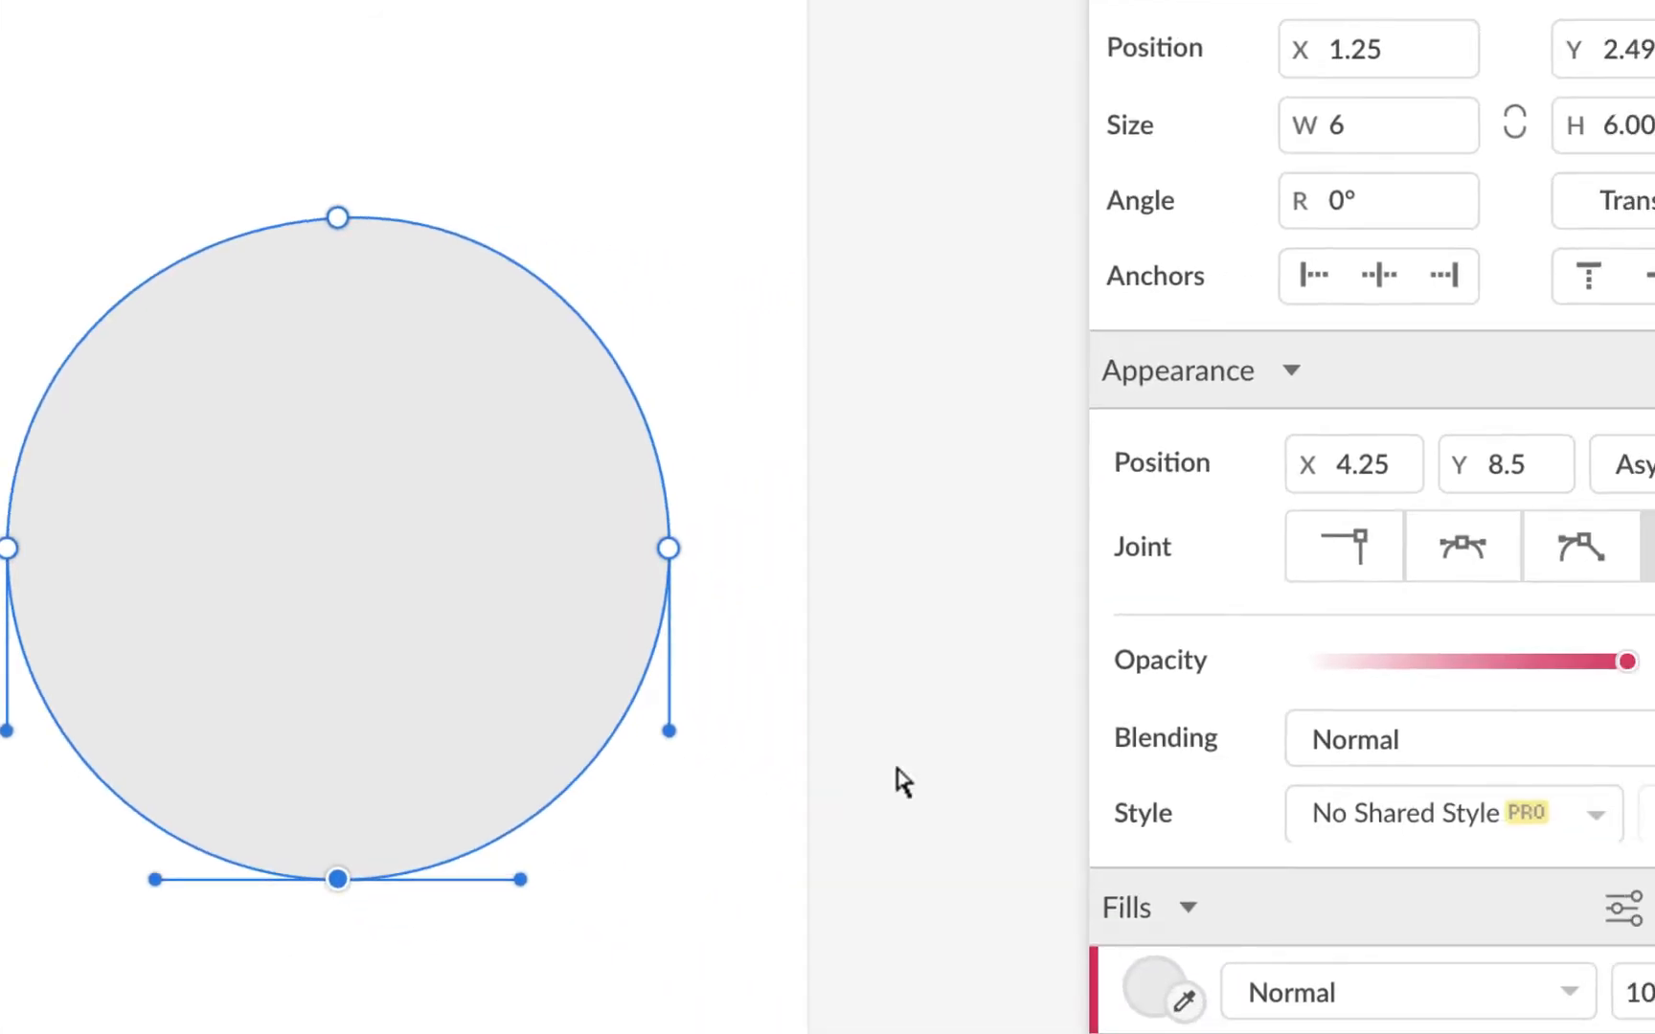
Step: Make the bottom point a sharp corner under the top point and flatten the top curve
{"action": "left_click", "coordinate": [1298, 529]}
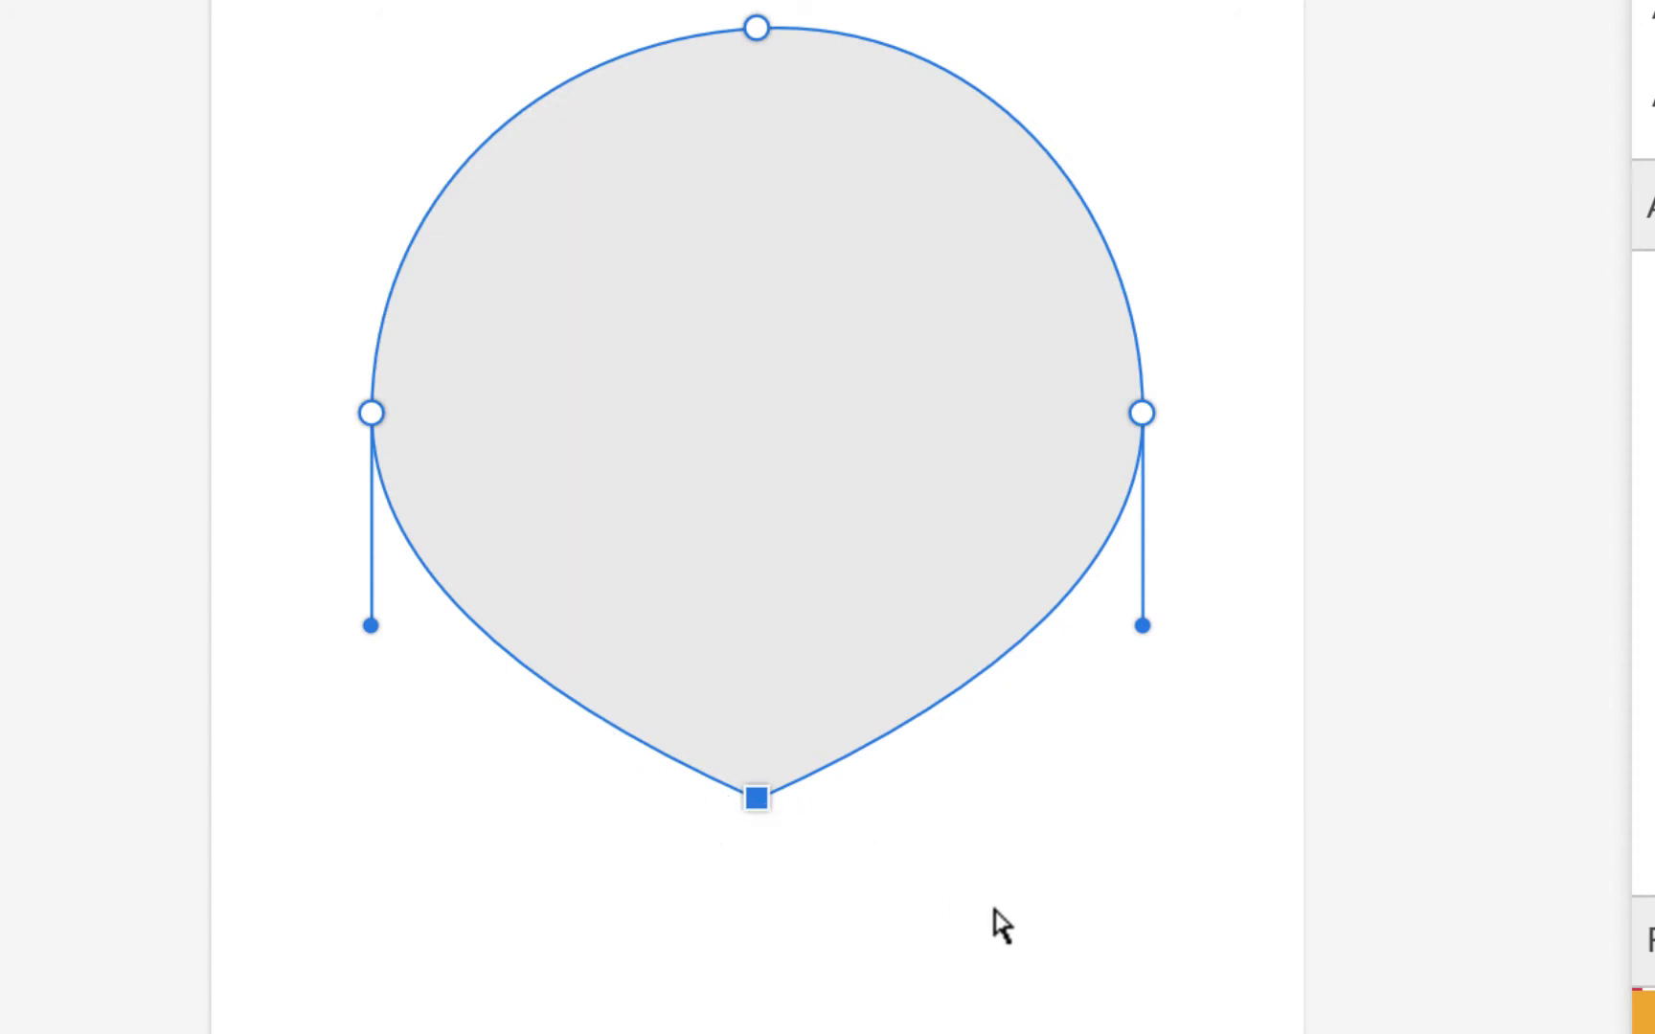
{"action": "mouse_move", "coordinate": [759, 800]}
{"action": "left_mouse_down"}
{"action": "mouse_move", "coordinate": [831, 835]}
{"action": "mouse_move", "coordinate": [746, 831]}
{"action": "mouse_move", "coordinate": [758, 814]}
{"action": "left_mouse_up"}
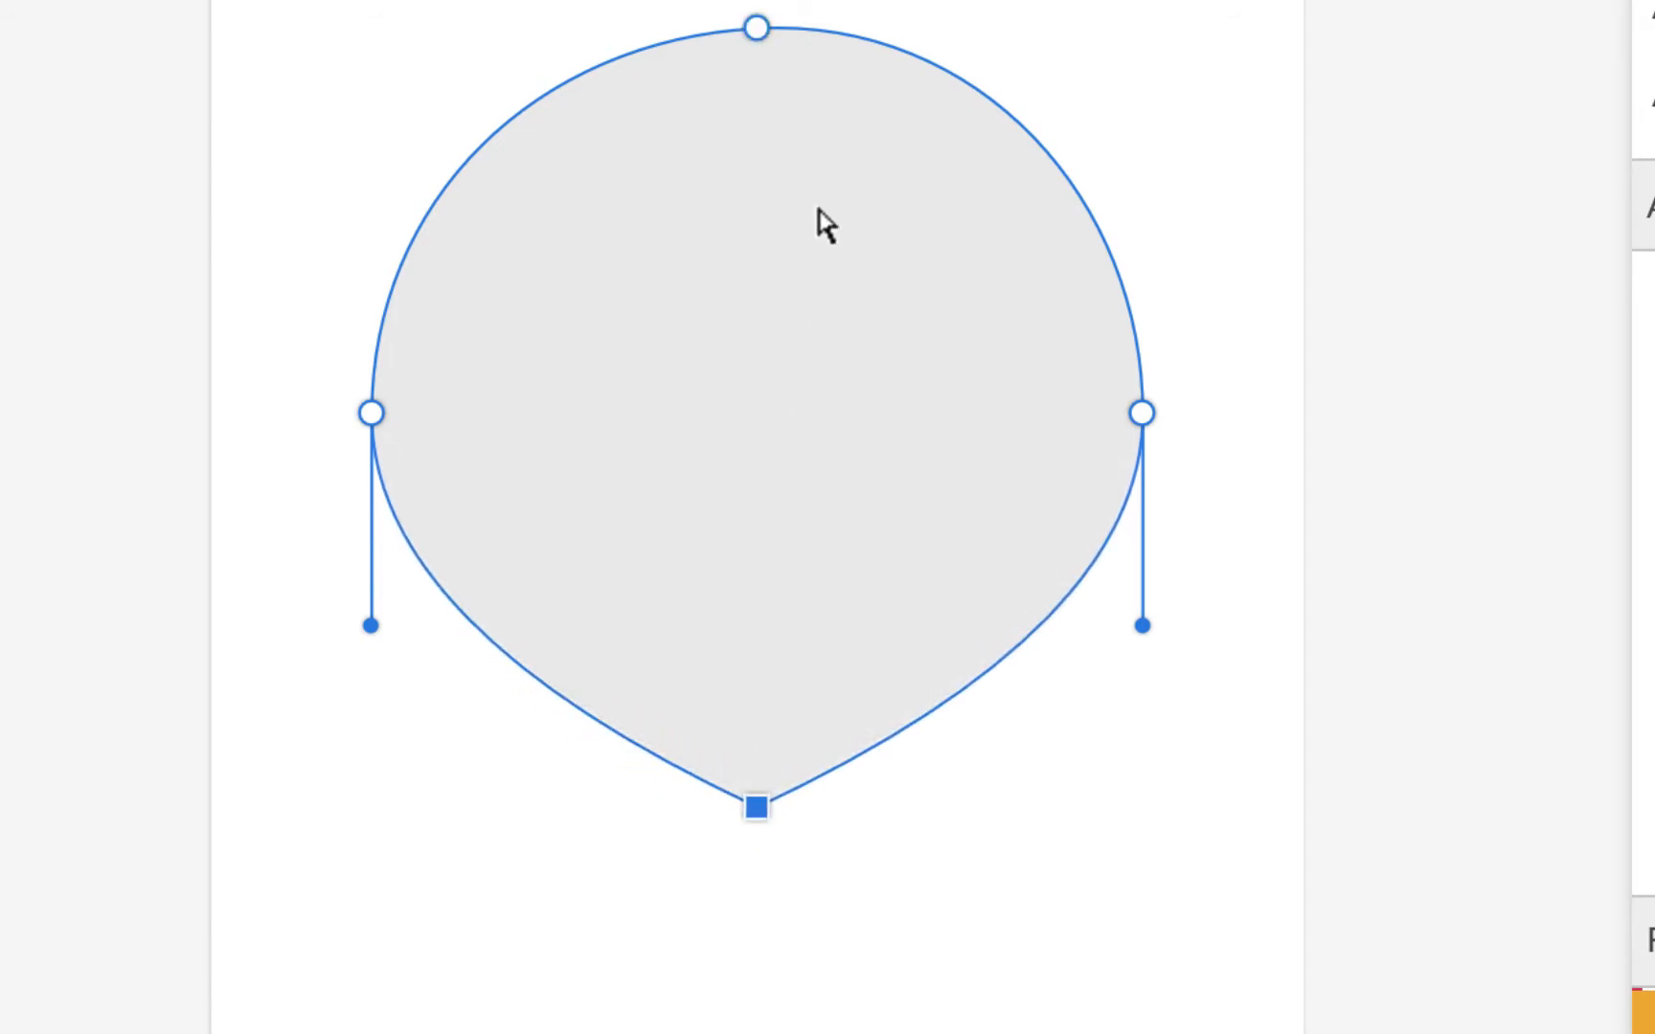
{"action": "left_click", "coordinate": [757, 29]}
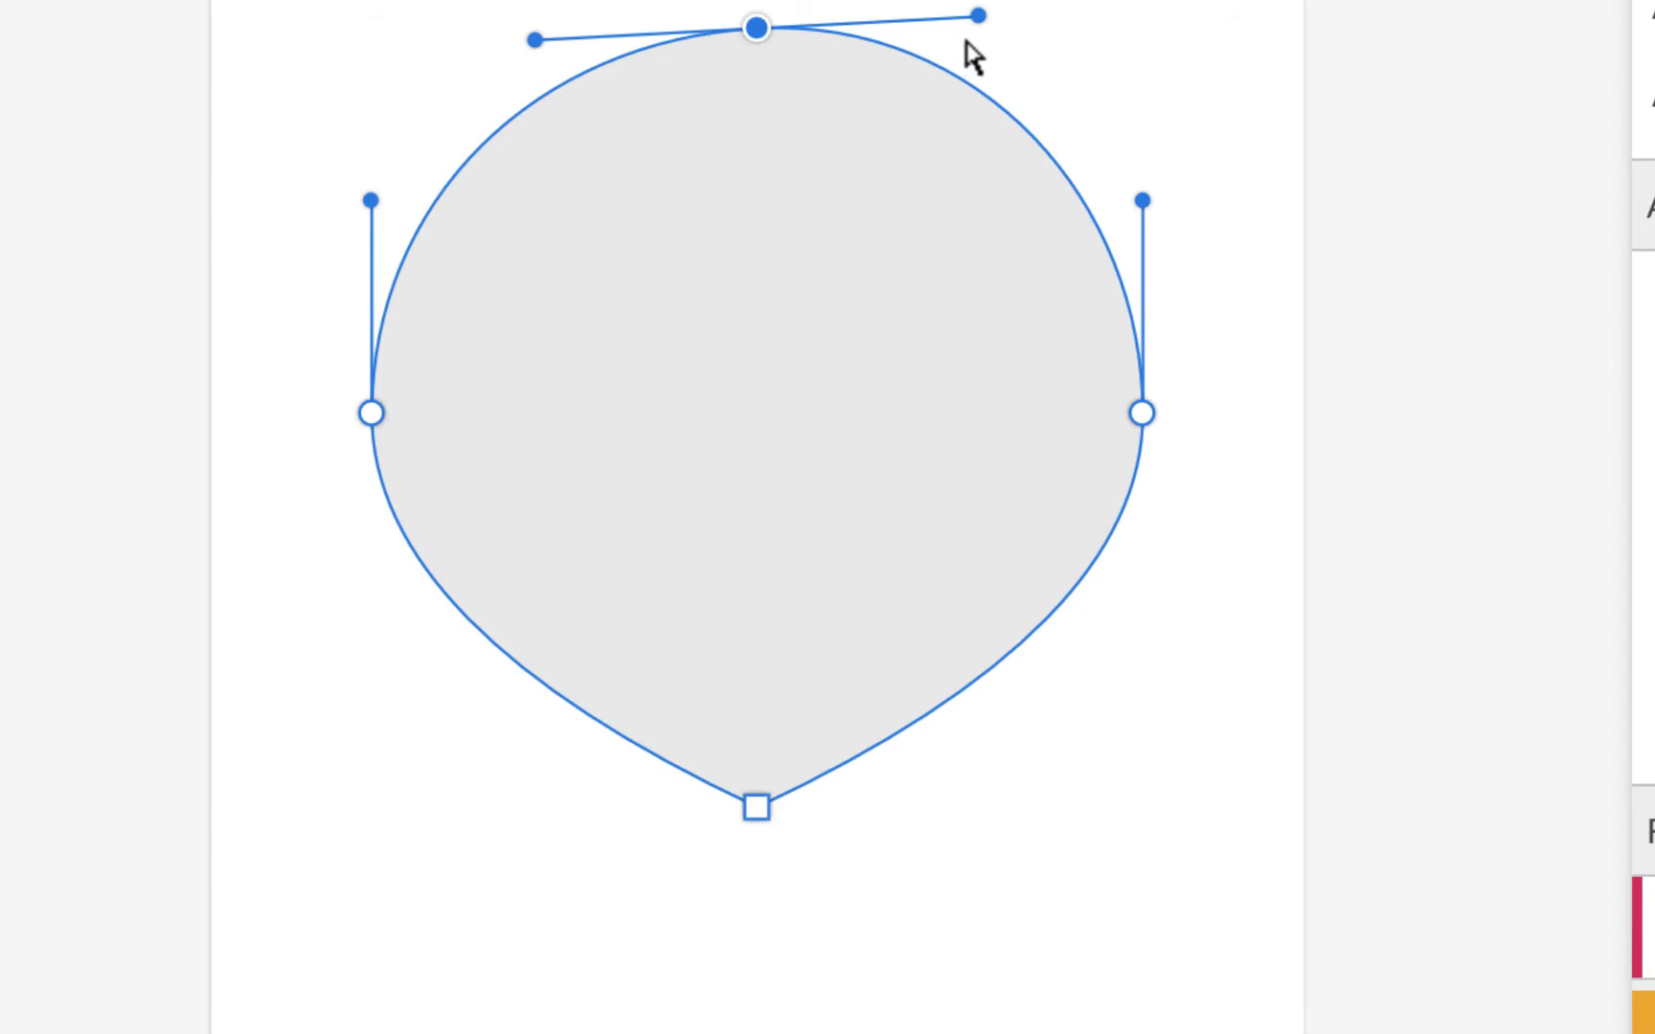
{"action": "mouse_move", "coordinate": [978, 17]}
{"action": "left_mouse_down"}
{"action": "mouse_move", "coordinate": [1068, 35]}
{"action": "mouse_move", "coordinate": [949, 16]}
{"action": "mouse_move", "coordinate": [973, 21]}
{"action": "left_mouse_up"}
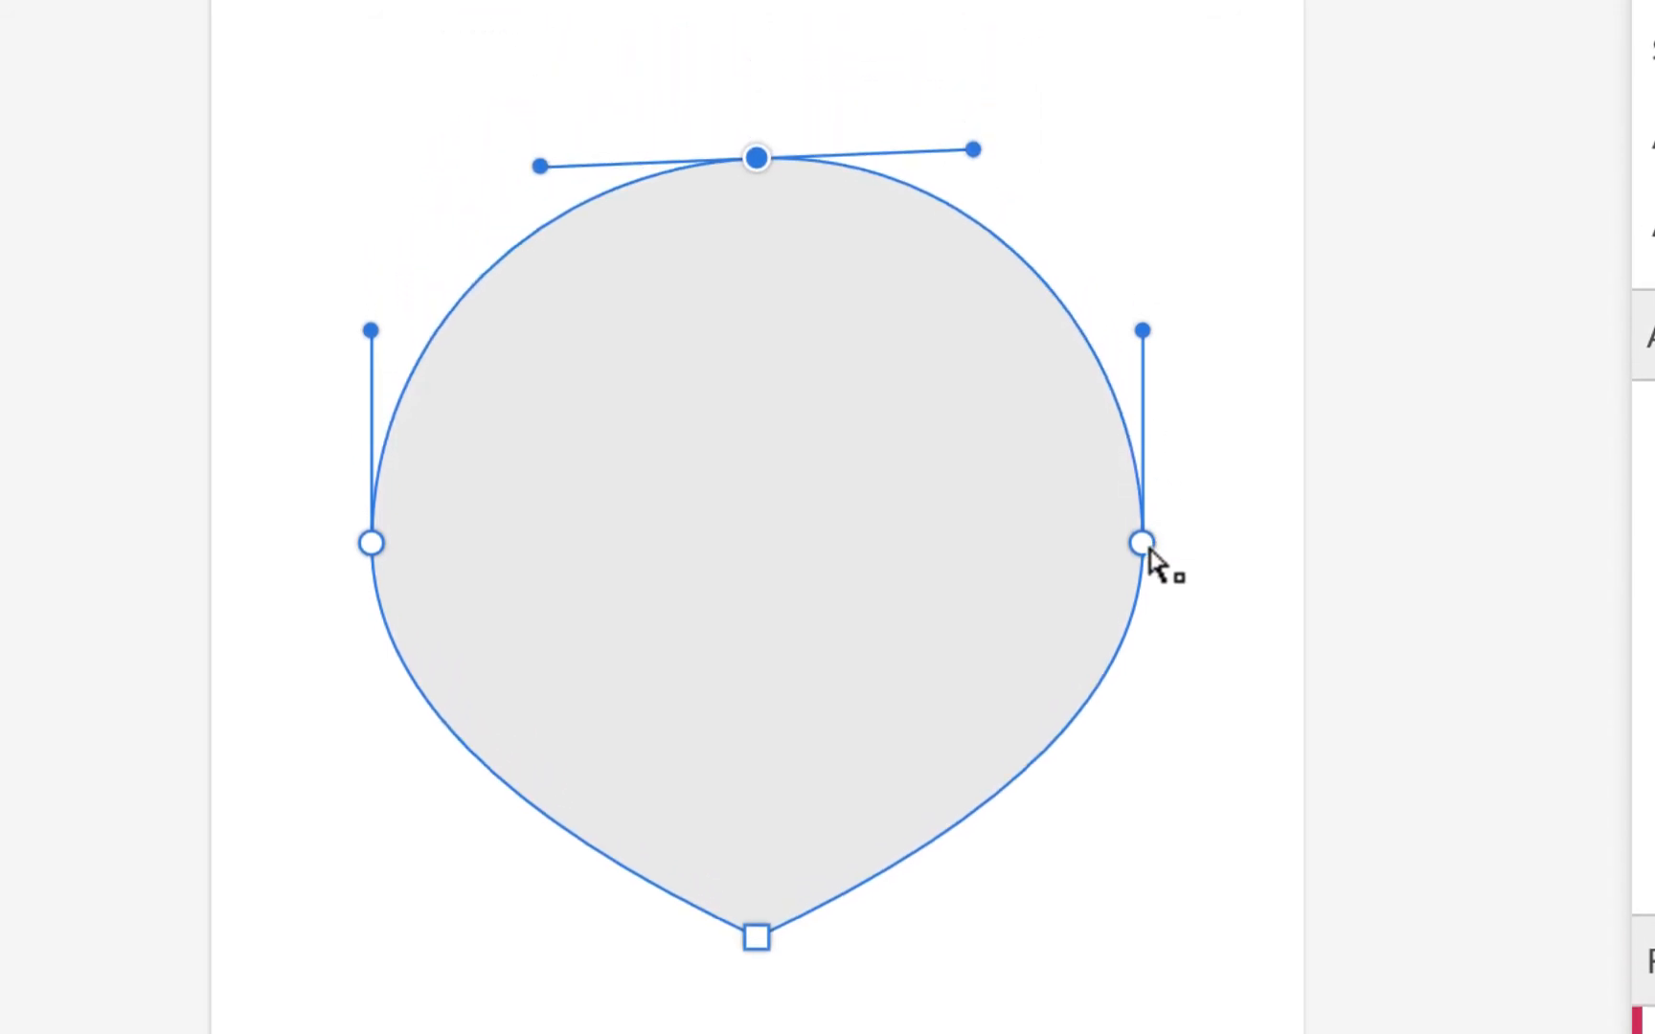
Step: Drag the right point's lower handle down to stretch that curve asymmetrically
{"action": "left_click", "coordinate": [1142, 412]}
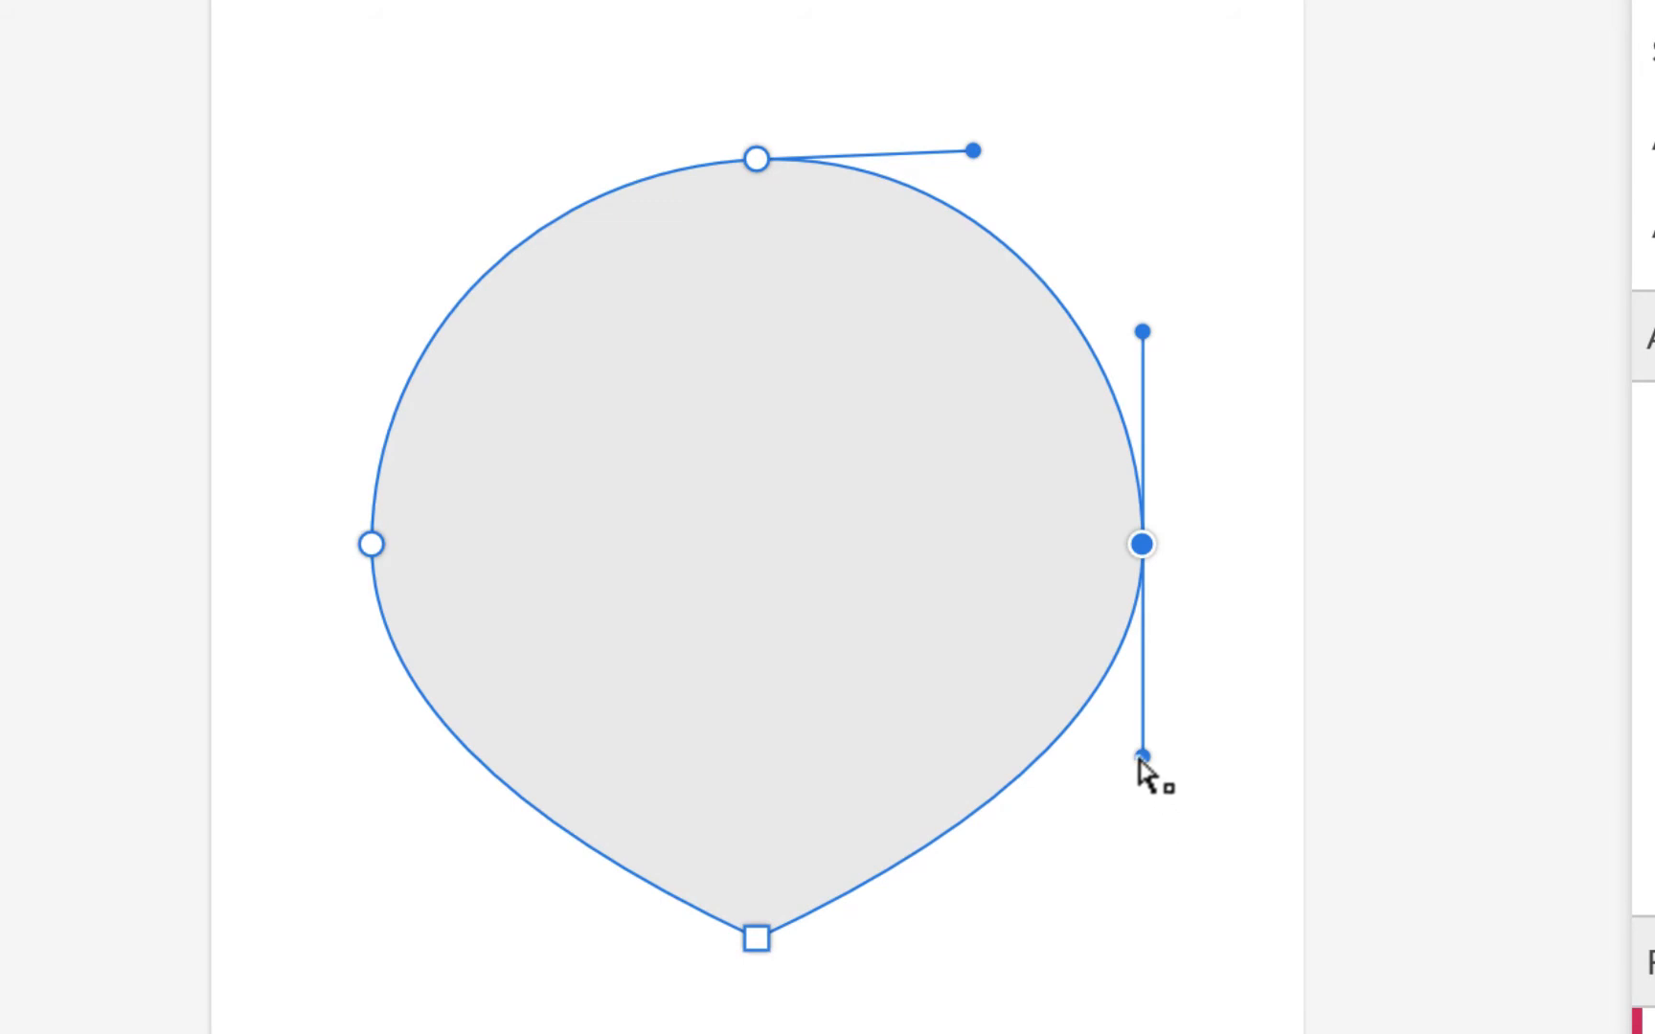
{"action": "mouse_move", "coordinate": [1142, 757]}
{"action": "left_mouse_down"}
{"action": "mouse_move", "coordinate": [1167, 908]}
{"action": "mouse_move", "coordinate": [1142, 752]}
{"action": "mouse_move", "coordinate": [1126, 838]}
{"action": "mouse_move", "coordinate": [1126, 739]}
{"action": "mouse_move", "coordinate": [1104, 871]}
{"action": "mouse_move", "coordinate": [1120, 737]}
{"action": "mouse_move", "coordinate": [1132, 778]}
{"action": "left_mouse_up"}
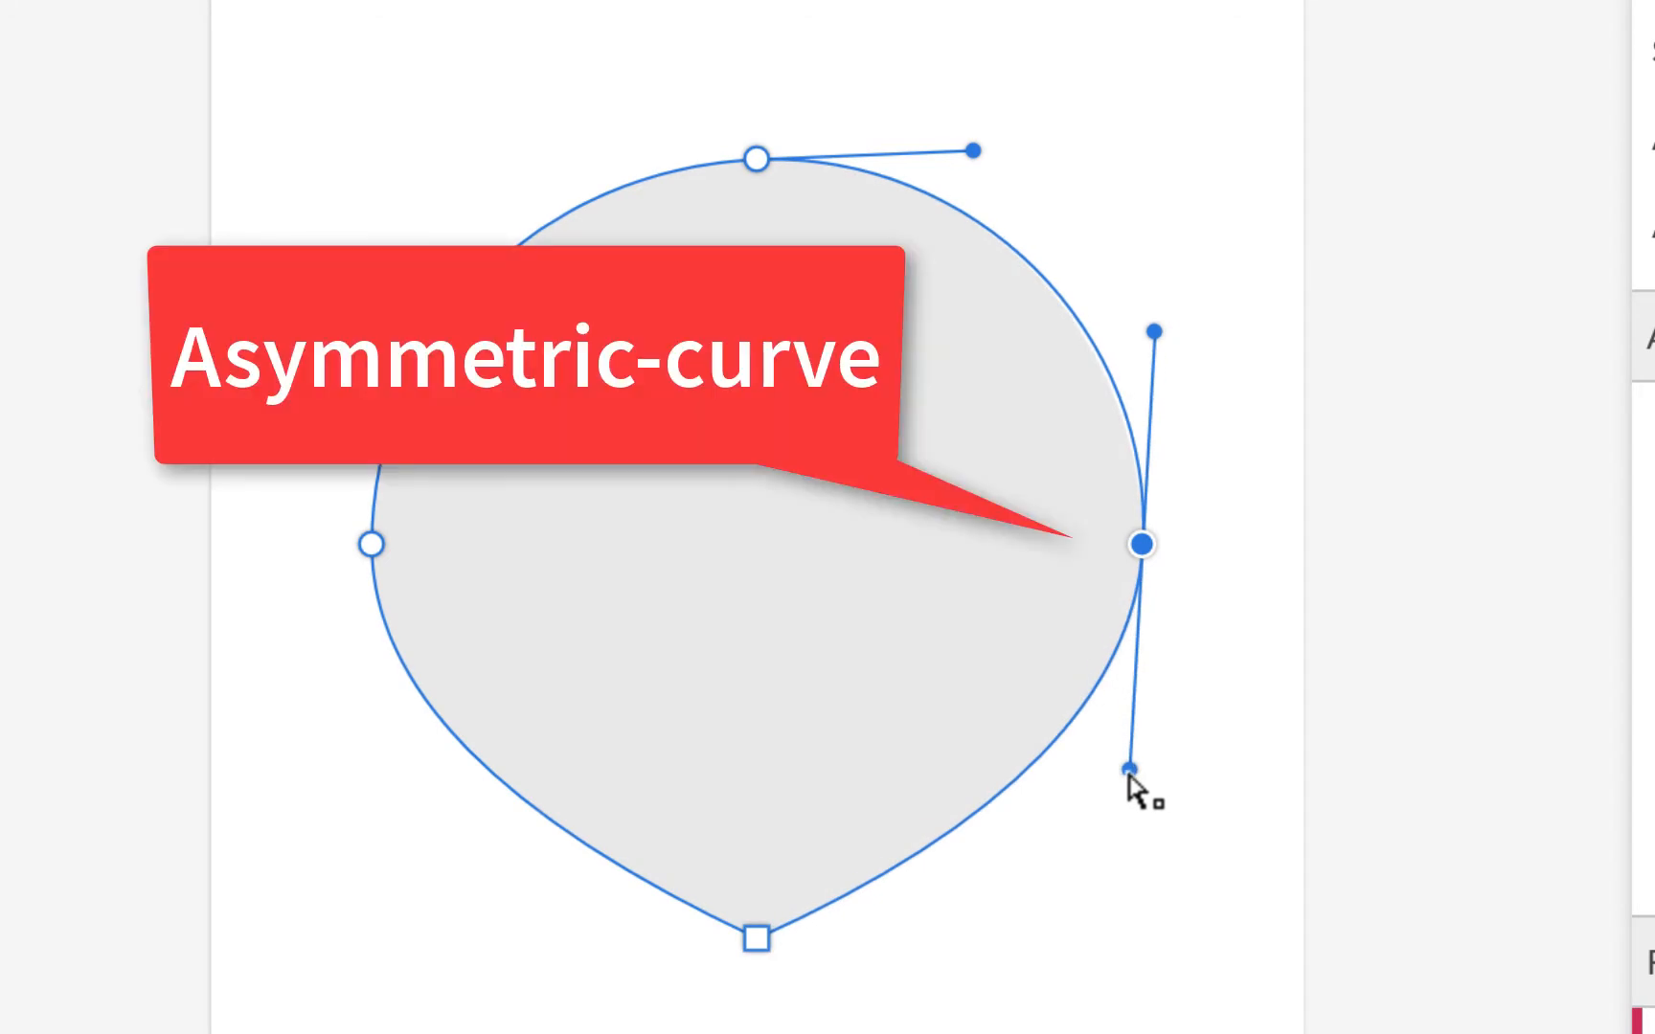
{"action": "left_click", "coordinate": [372, 546]}
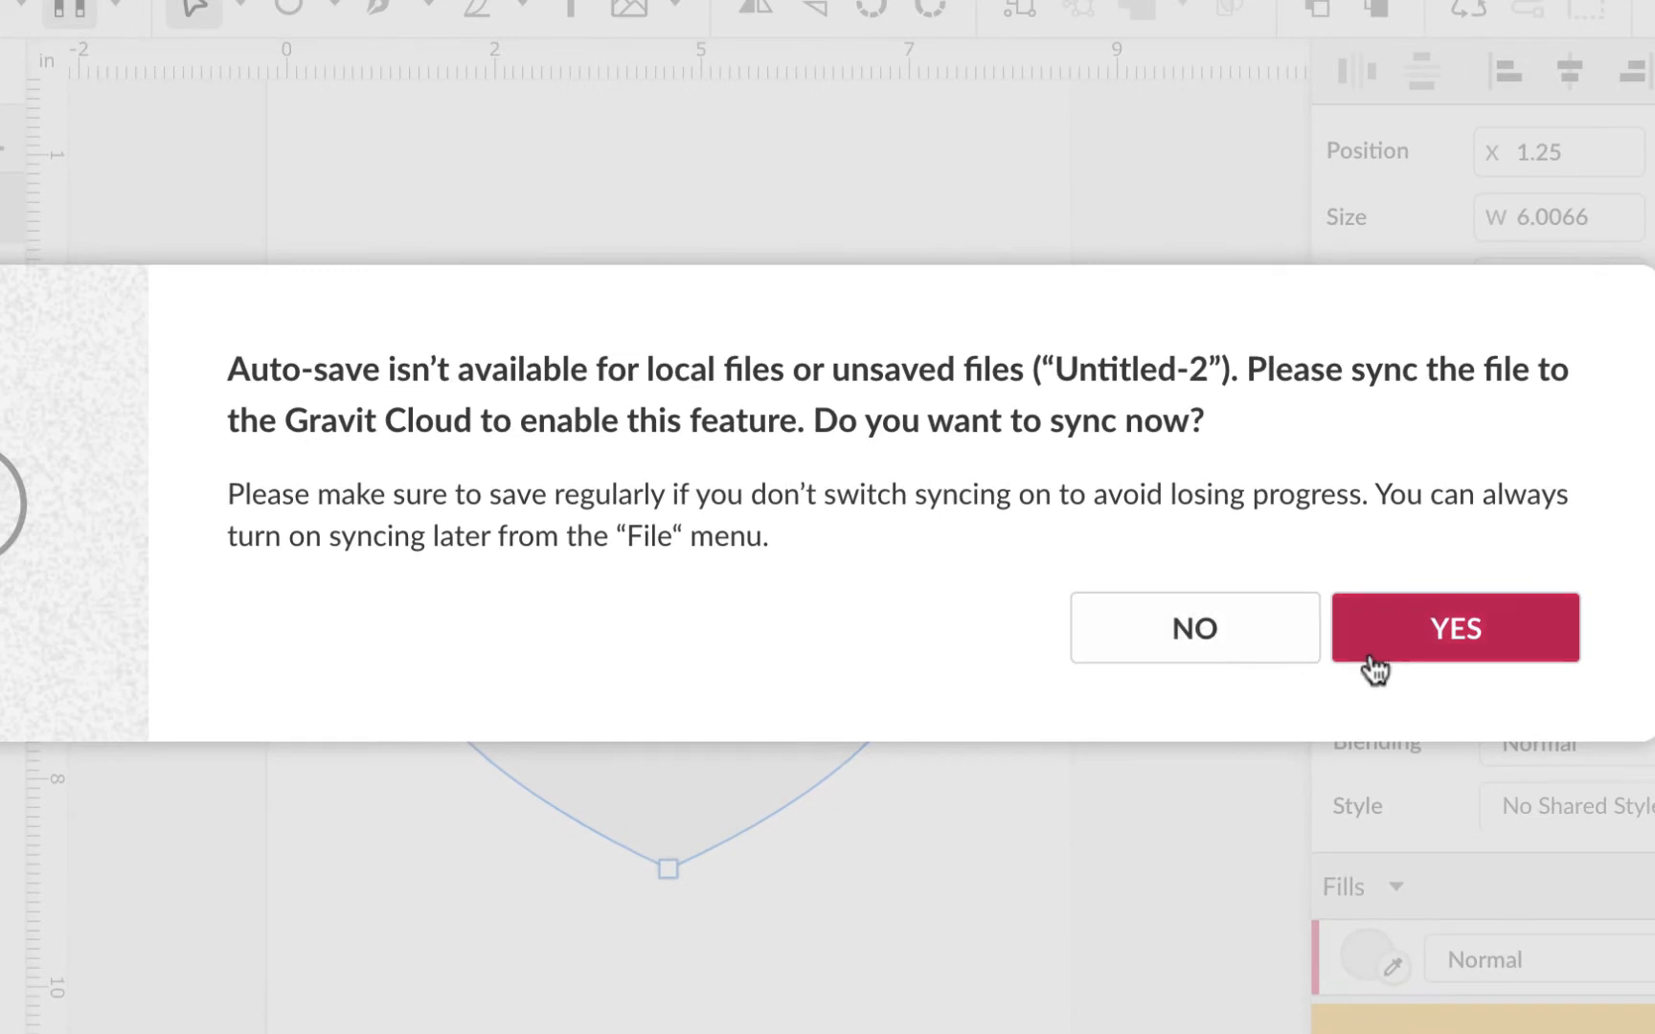
Step: Accept cloud syncing and save the design to Gravit Cloud as '5-heartclover'
{"action": "left_click", "coordinate": [1456, 624]}
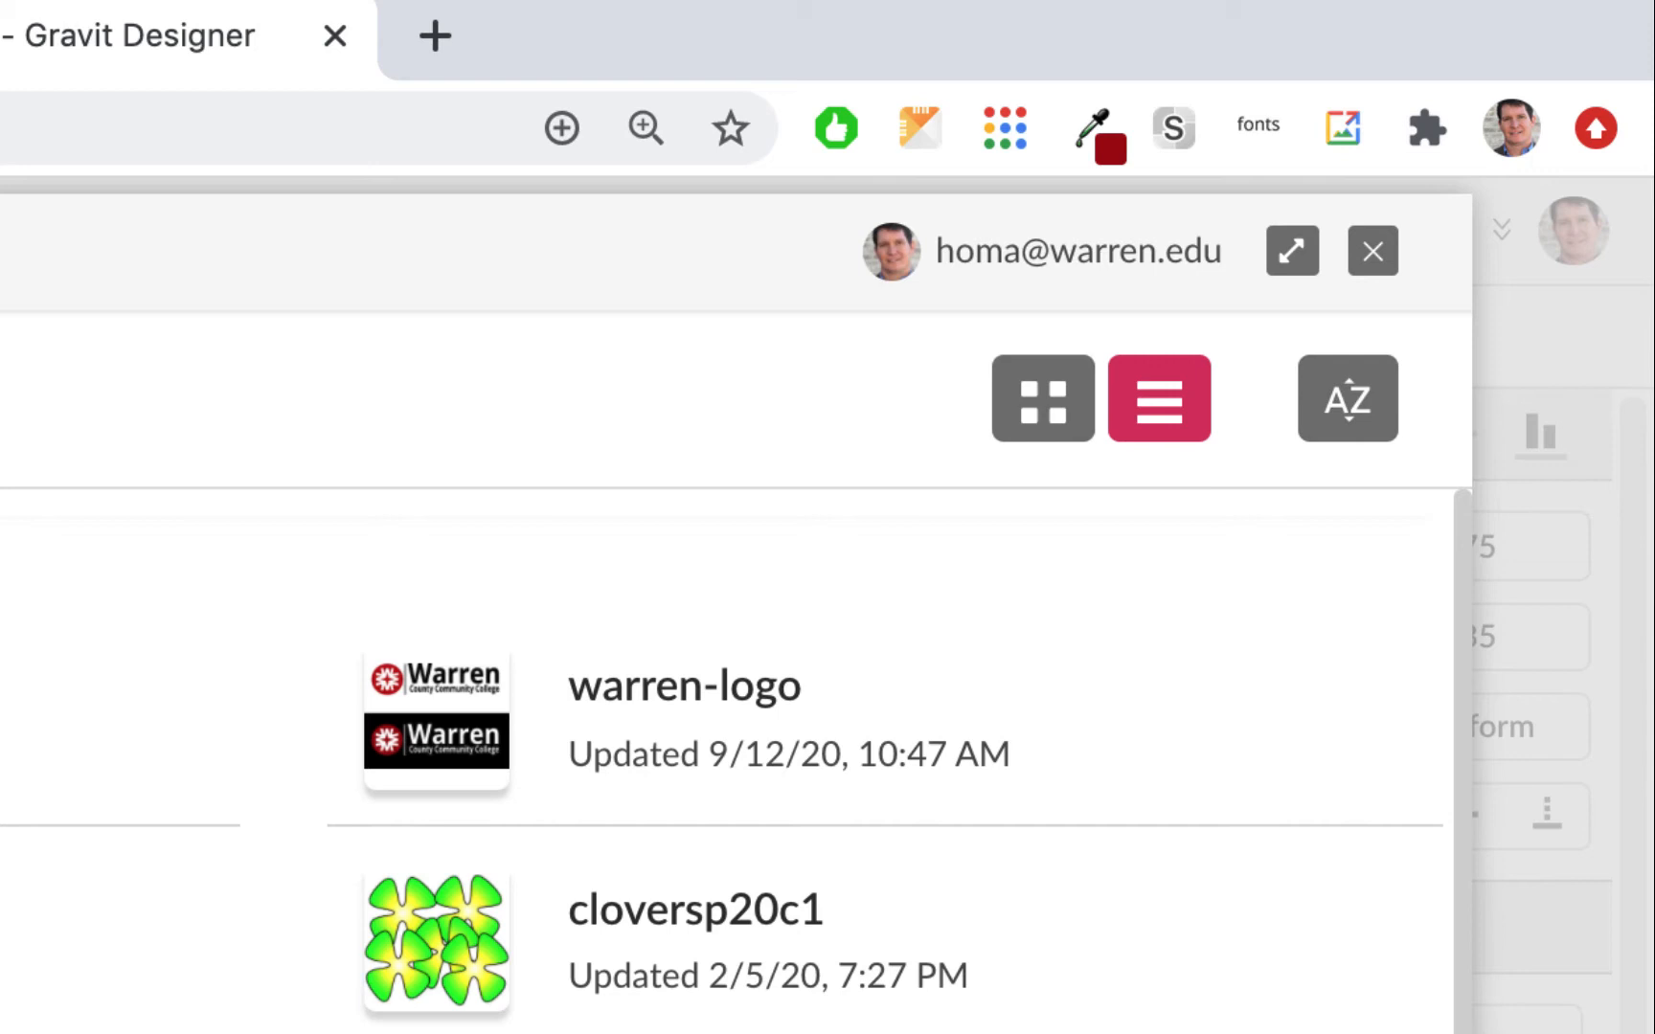
{"action": "key", "text": "Return"}
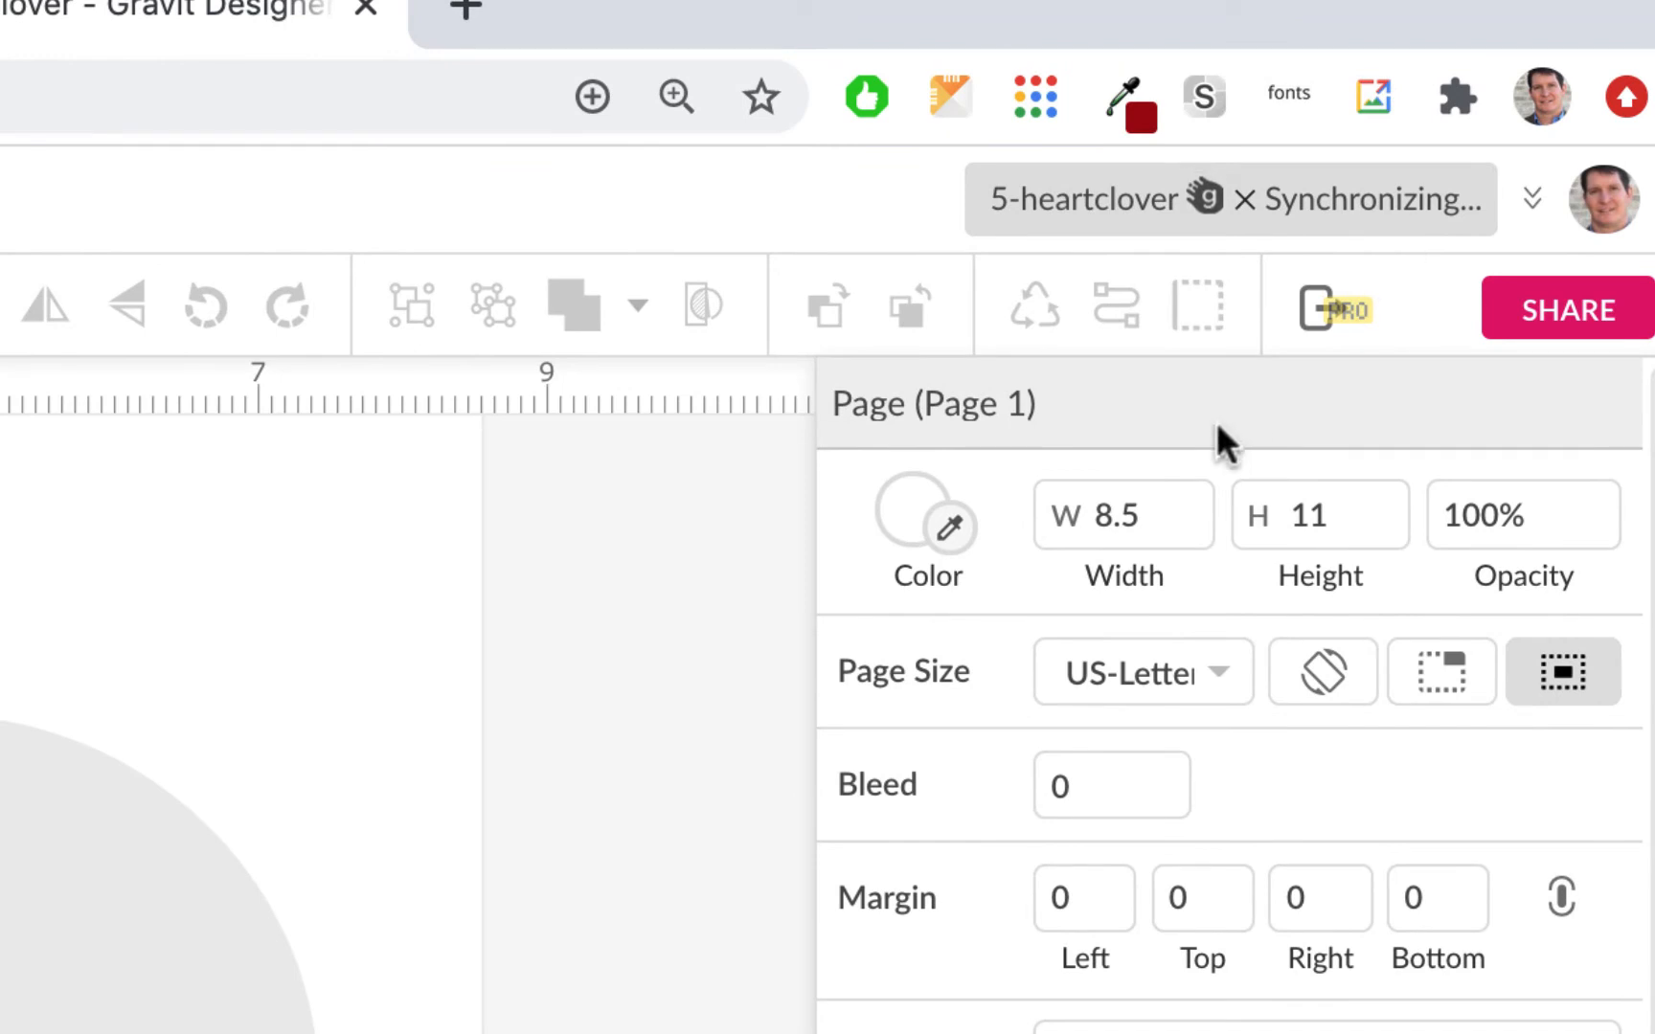
Step: Select the teardrop shape and inspect the handles on each of its anchor points
{"action": "left_click", "coordinate": [137, 923]}
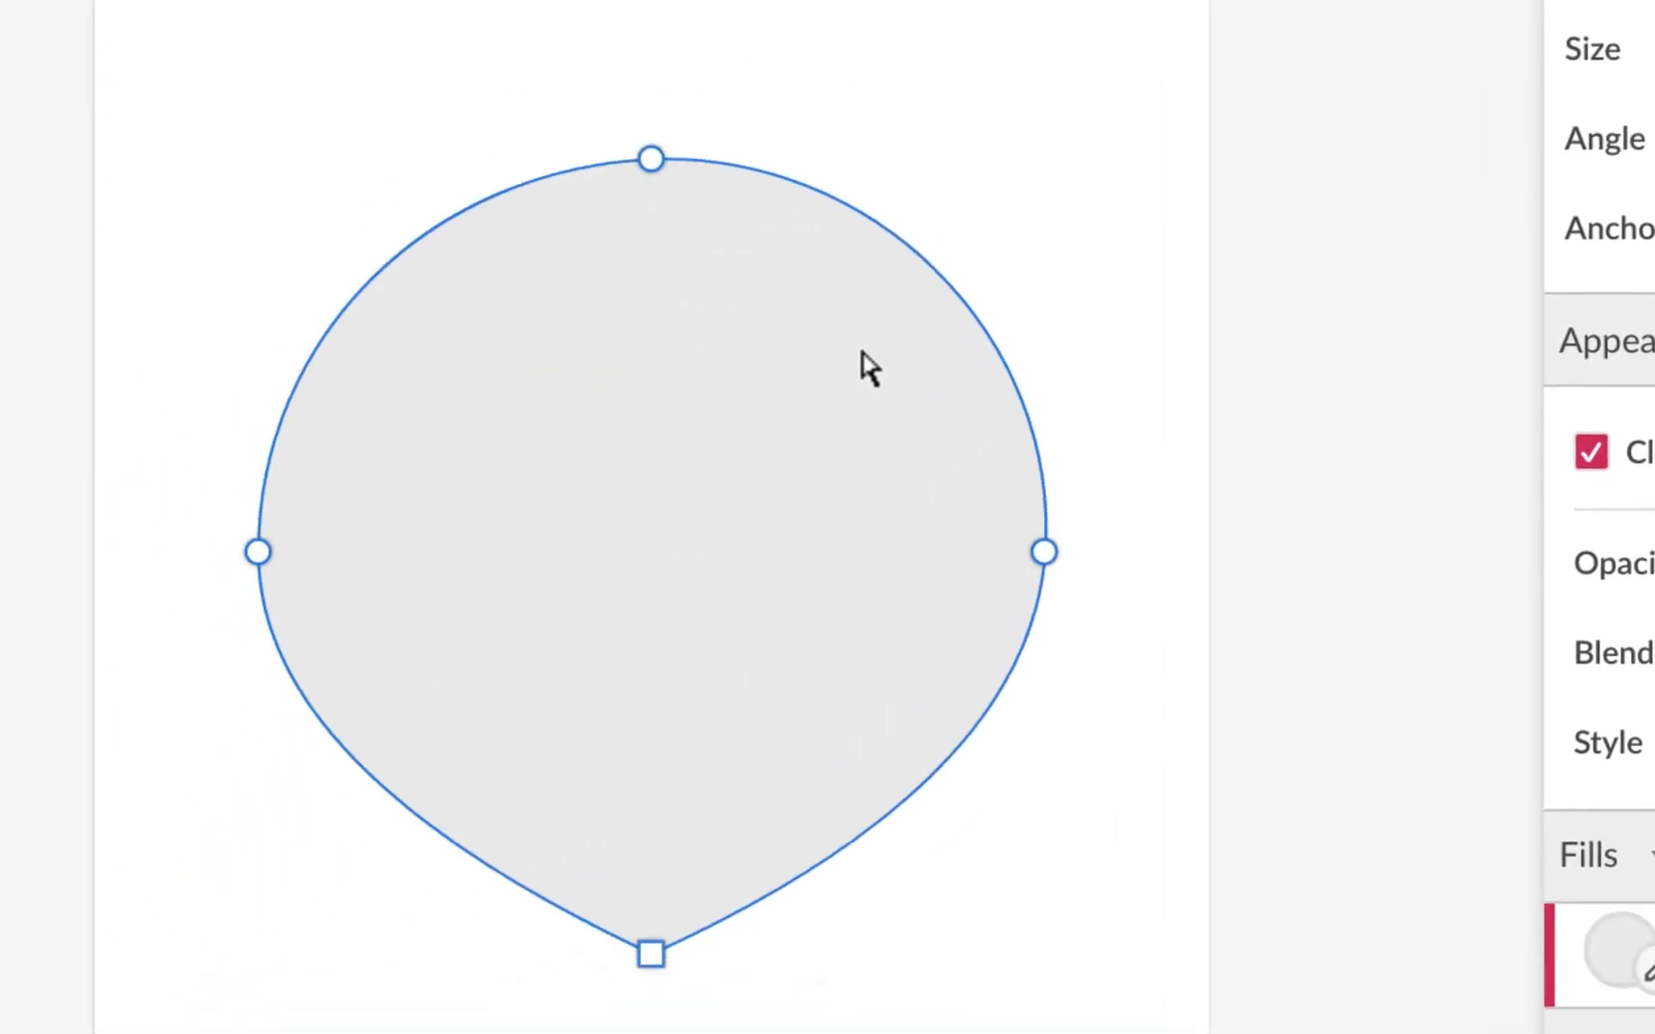
{"action": "left_click", "coordinate": [652, 161]}
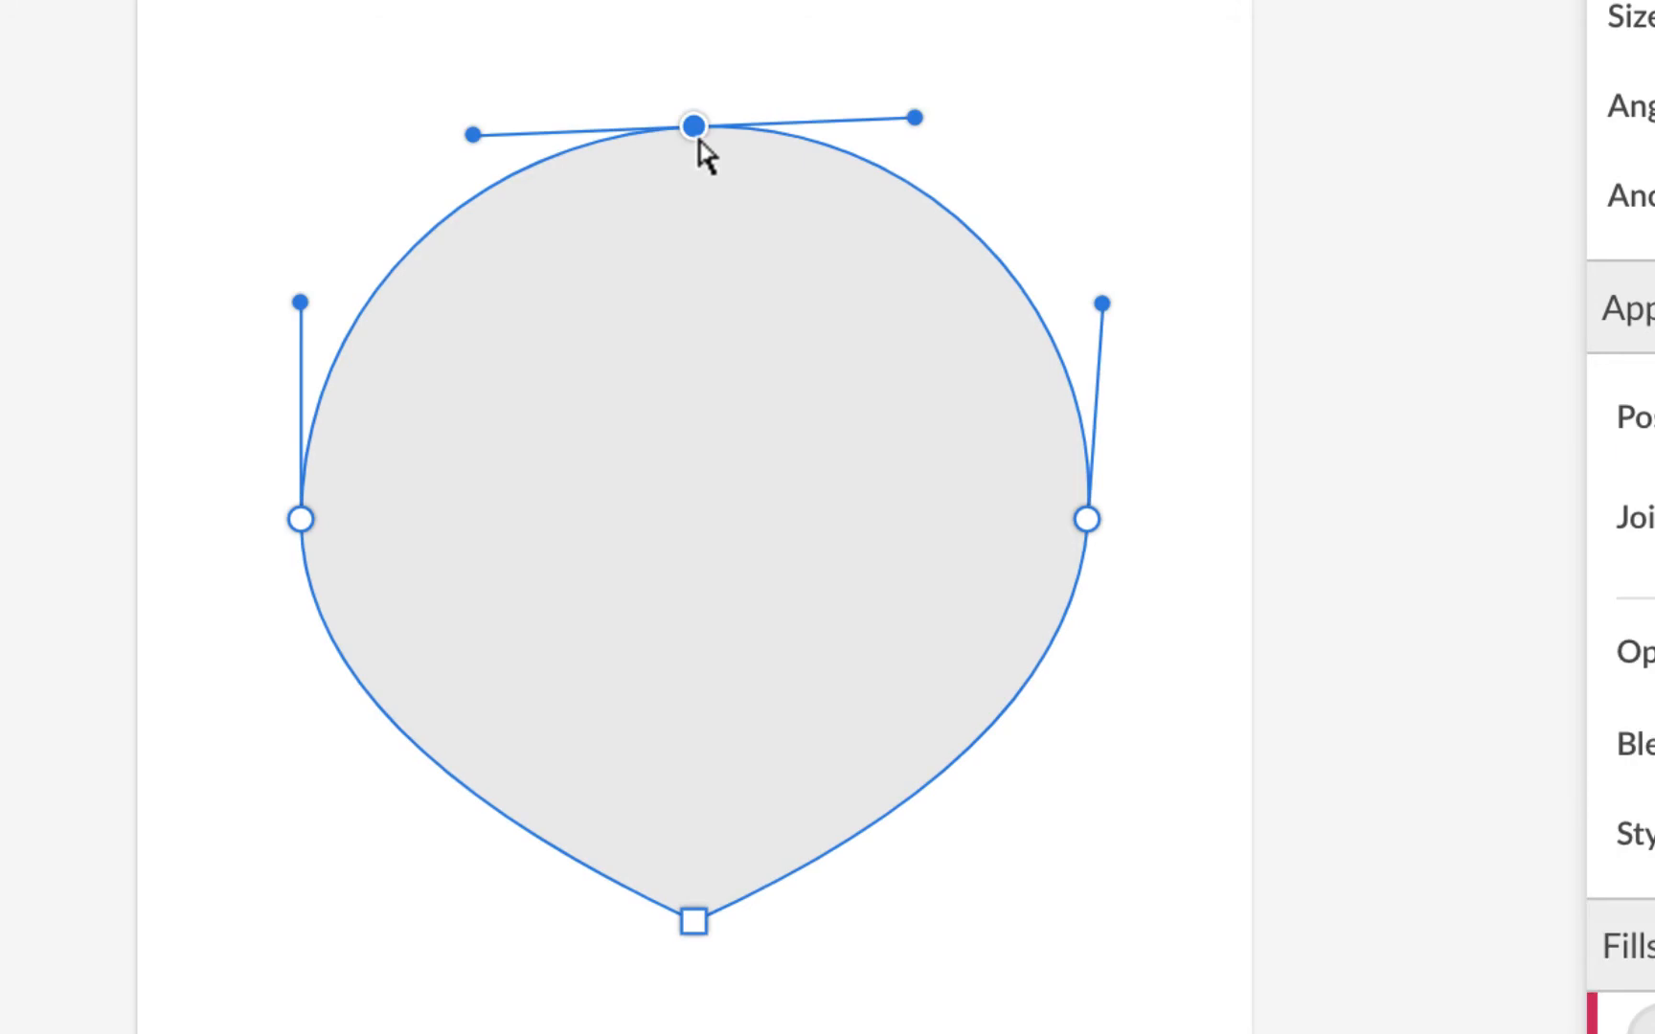
{"action": "left_click", "coordinate": [1087, 522]}
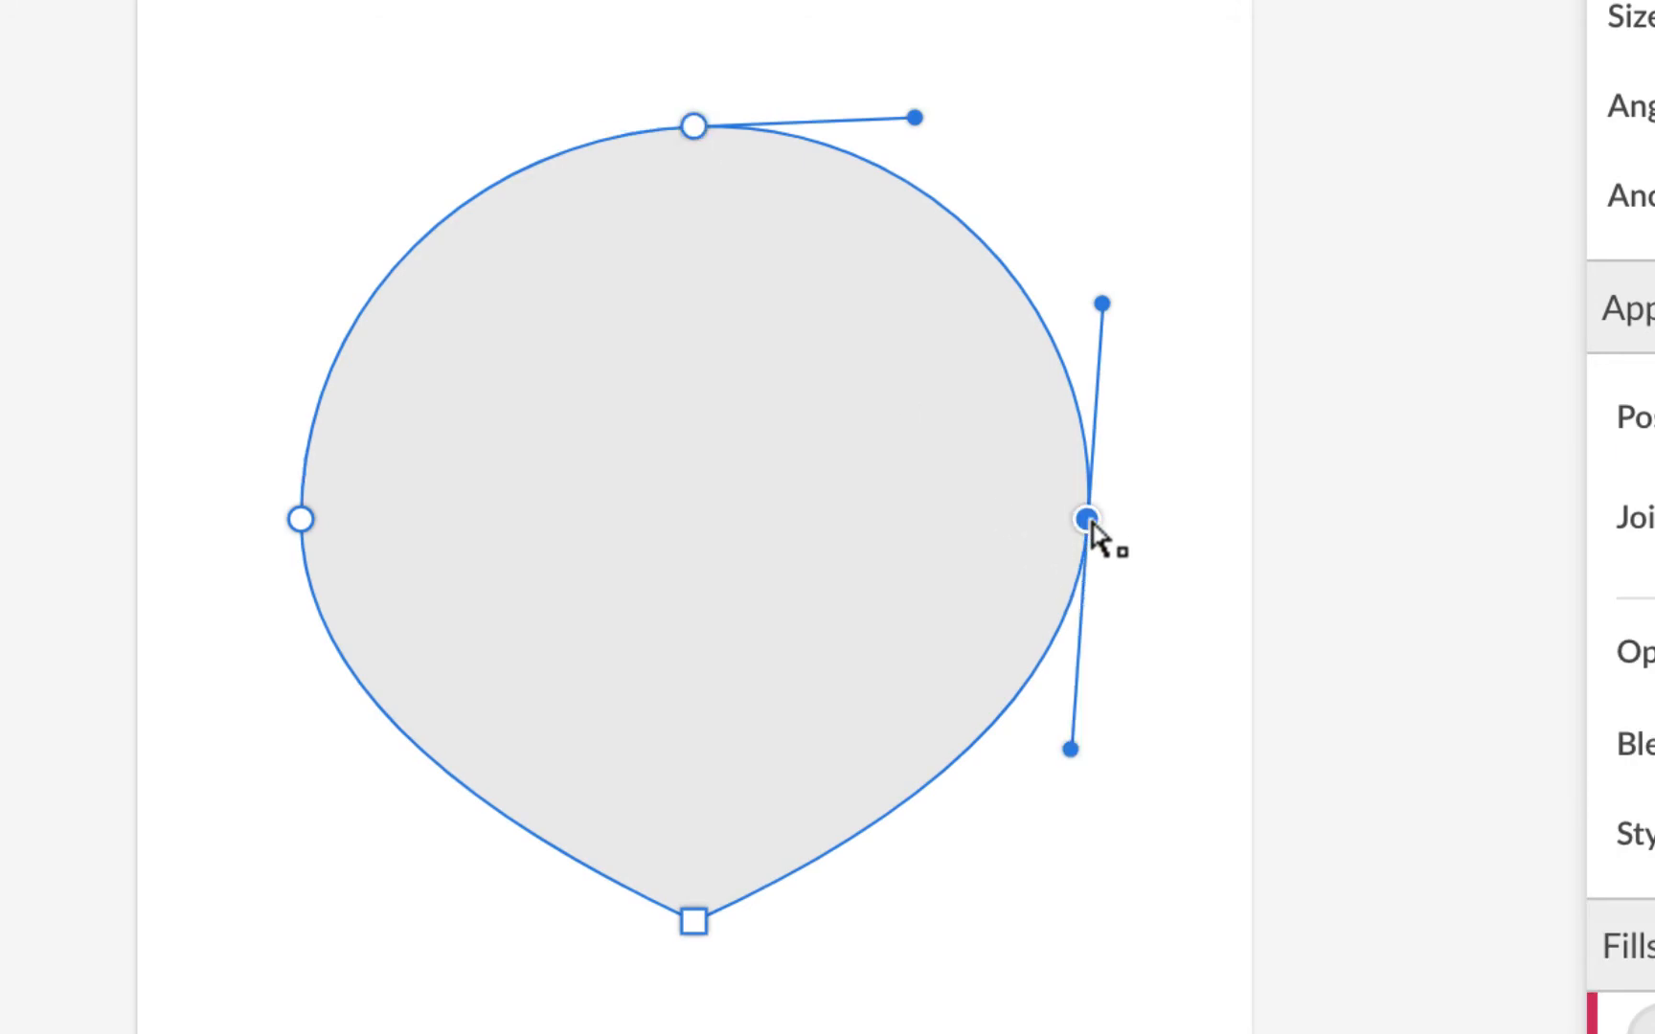
{"action": "left_click", "coordinate": [303, 524]}
{"action": "left_click", "coordinate": [697, 931]}
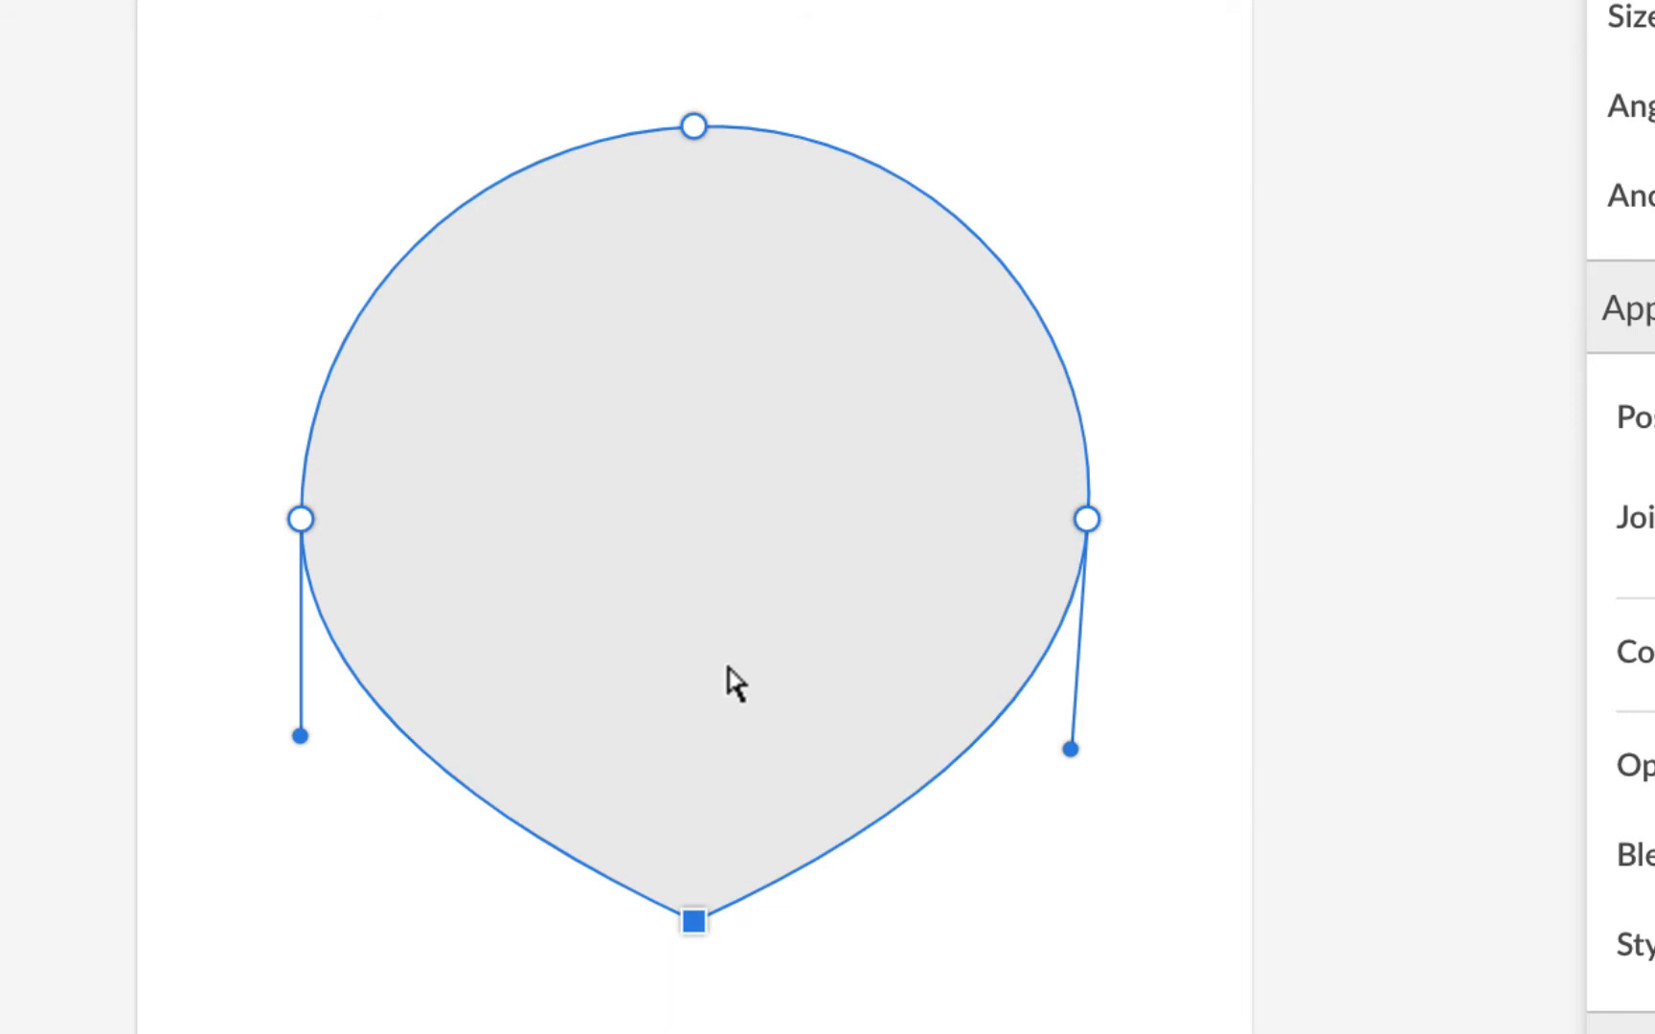
{"action": "left_click", "coordinate": [695, 130]}
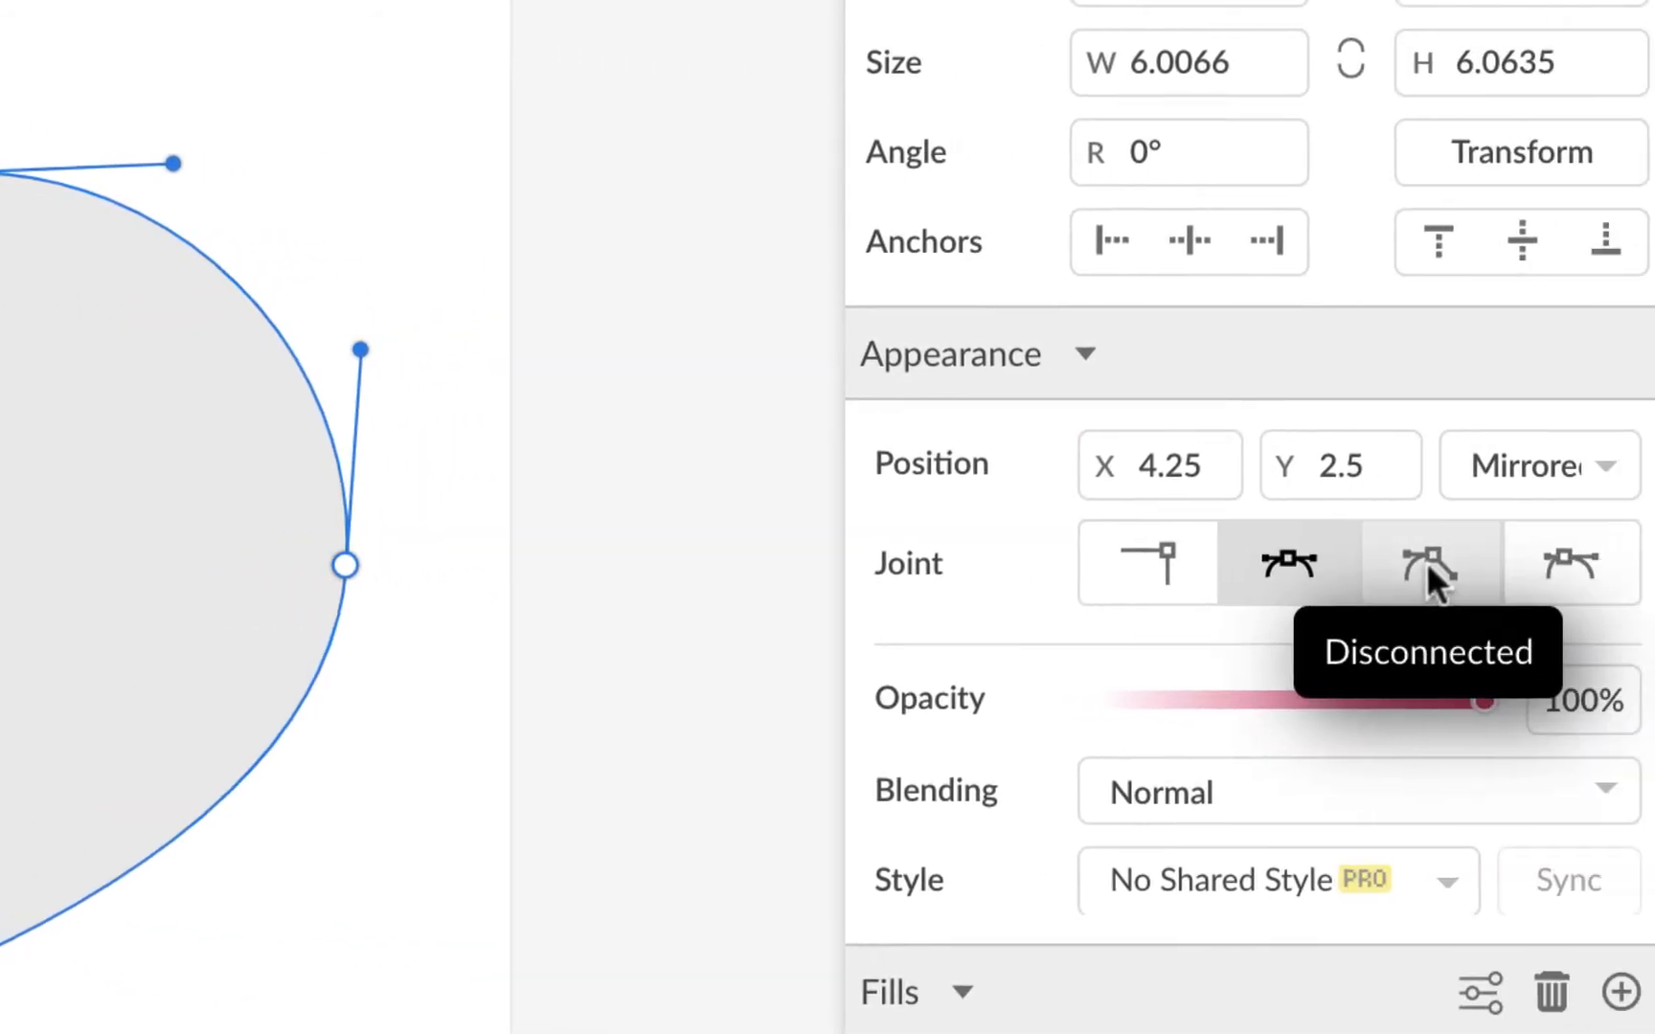
Step: Set the top anchor's joint to Disconnected and drag that point down toward the centre
{"action": "left_click", "coordinate": [1371, 563]}
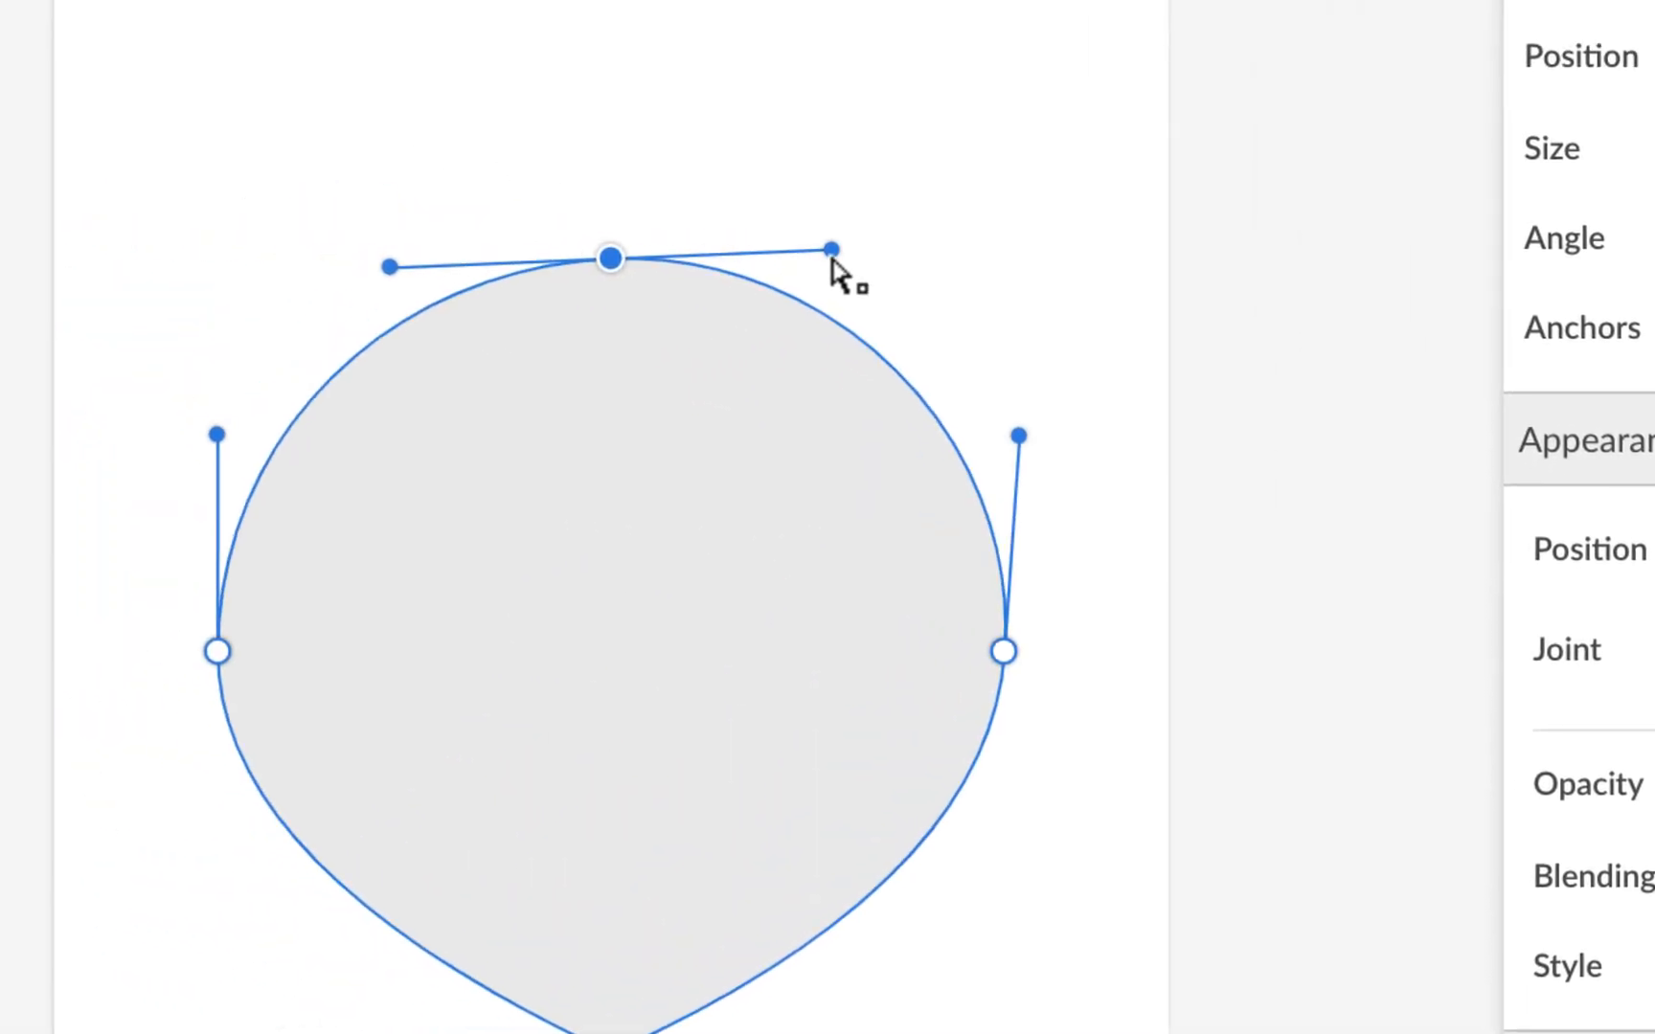
{"action": "left_click_drag", "start_coordinate": [832, 257], "coordinate": [794, 54]}
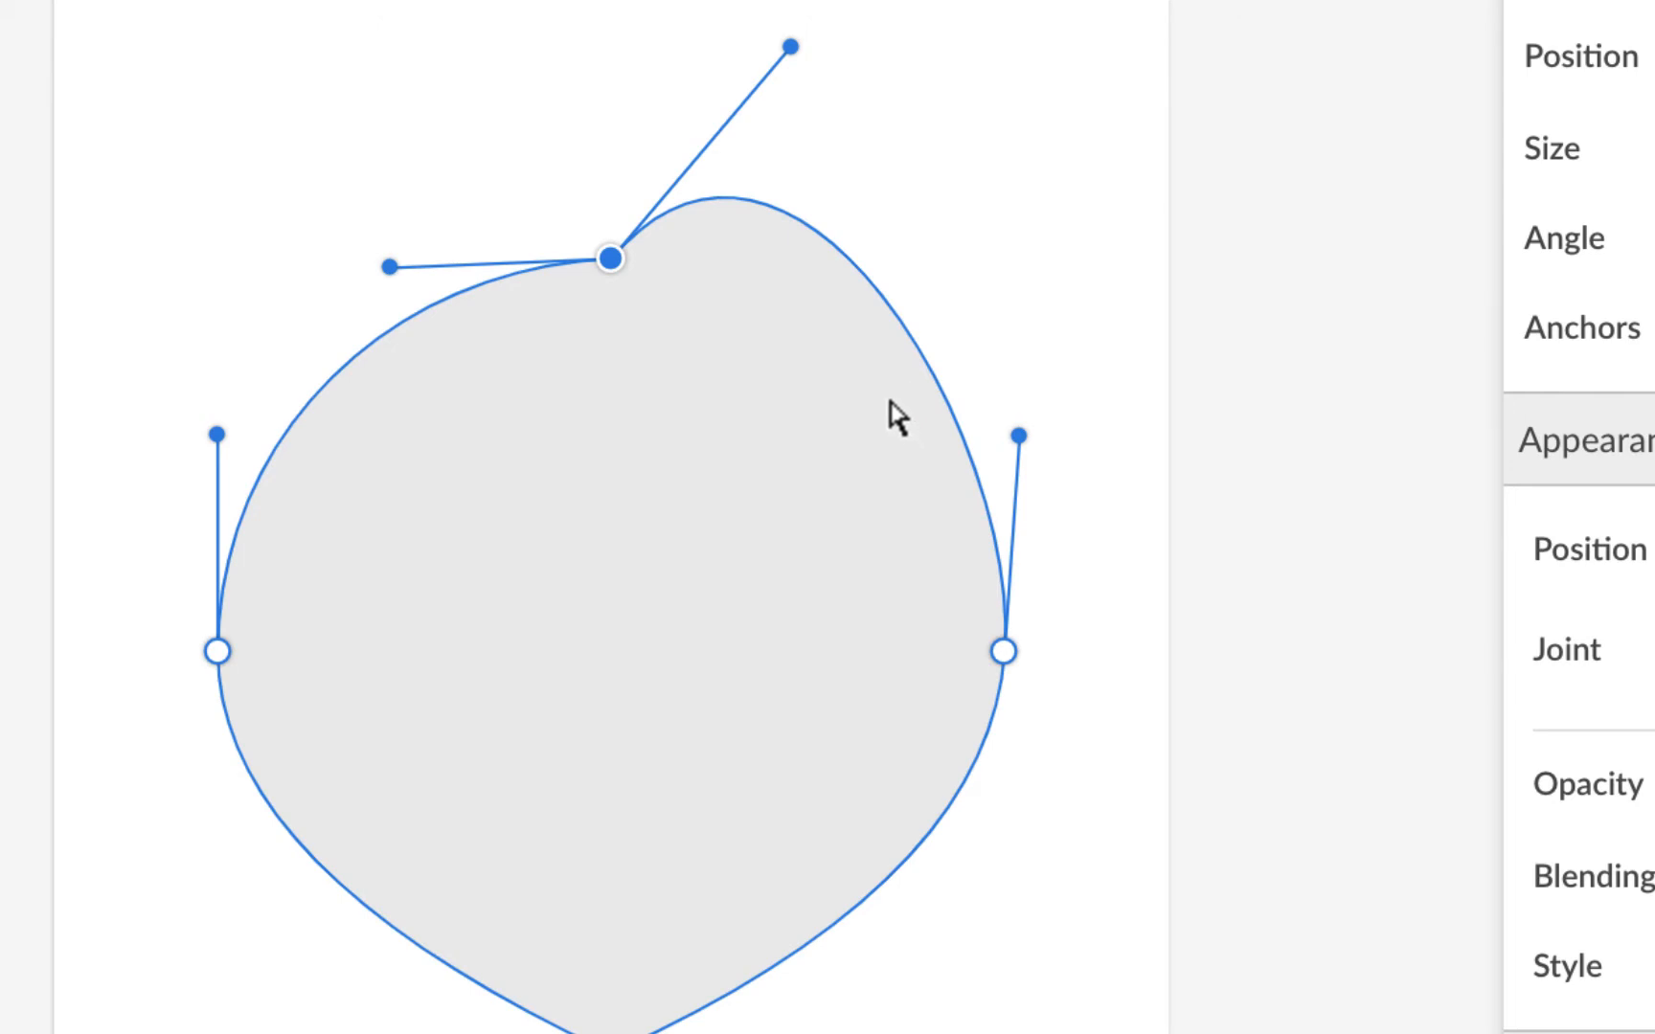
{"action": "key", "text": "ctrl+z"}
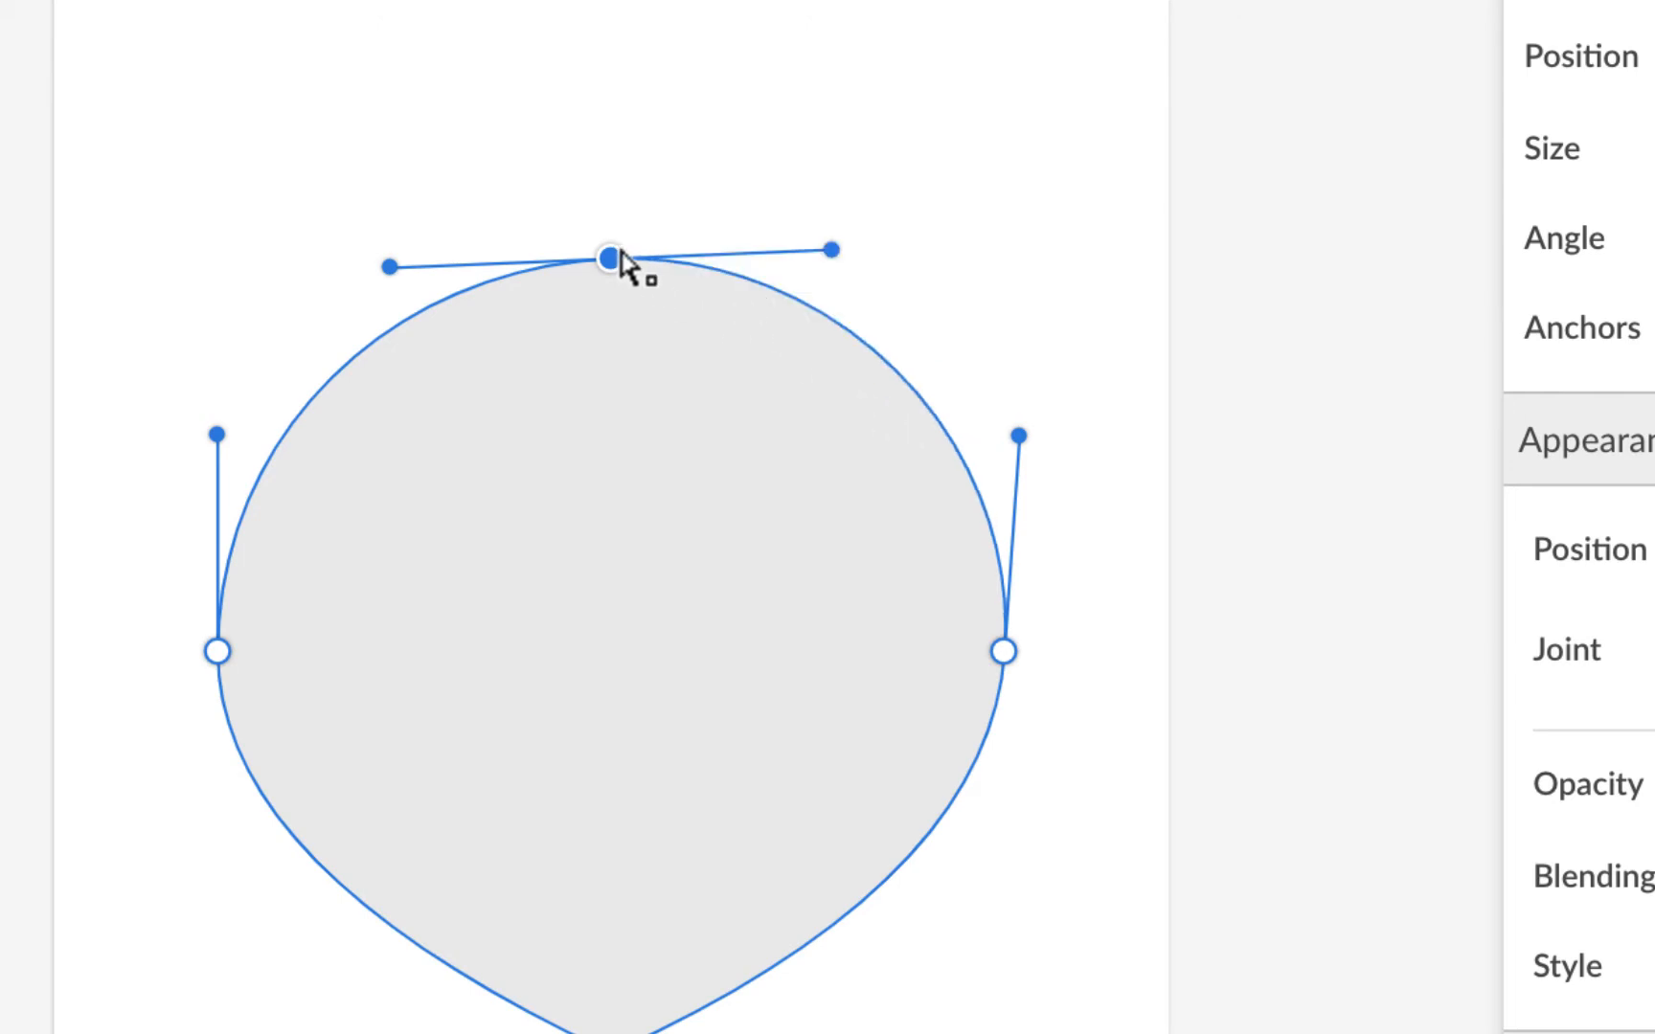
{"action": "left_click_drag", "start_coordinate": [613, 260], "coordinate": [616, 553]}
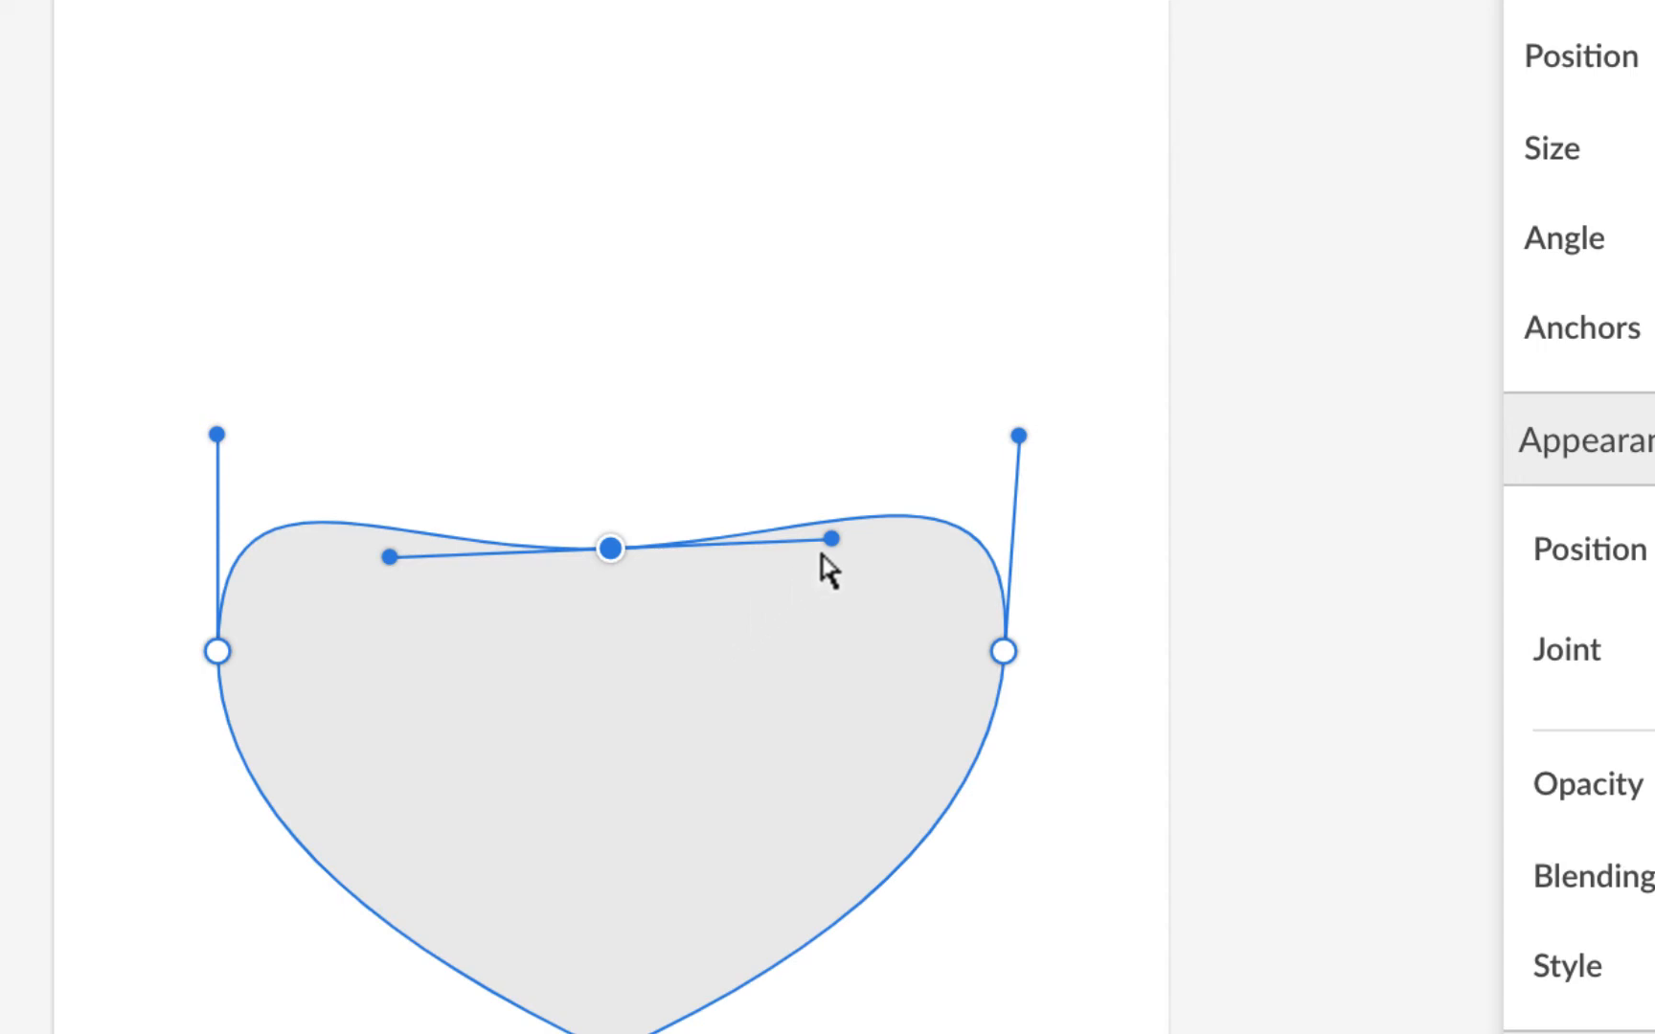
Step: Drag the top anchor's handles upward into left and right lobes, then set its joint to Mirrored
{"action": "left_click_drag", "start_coordinate": [830, 539], "coordinate": [769, 234]}
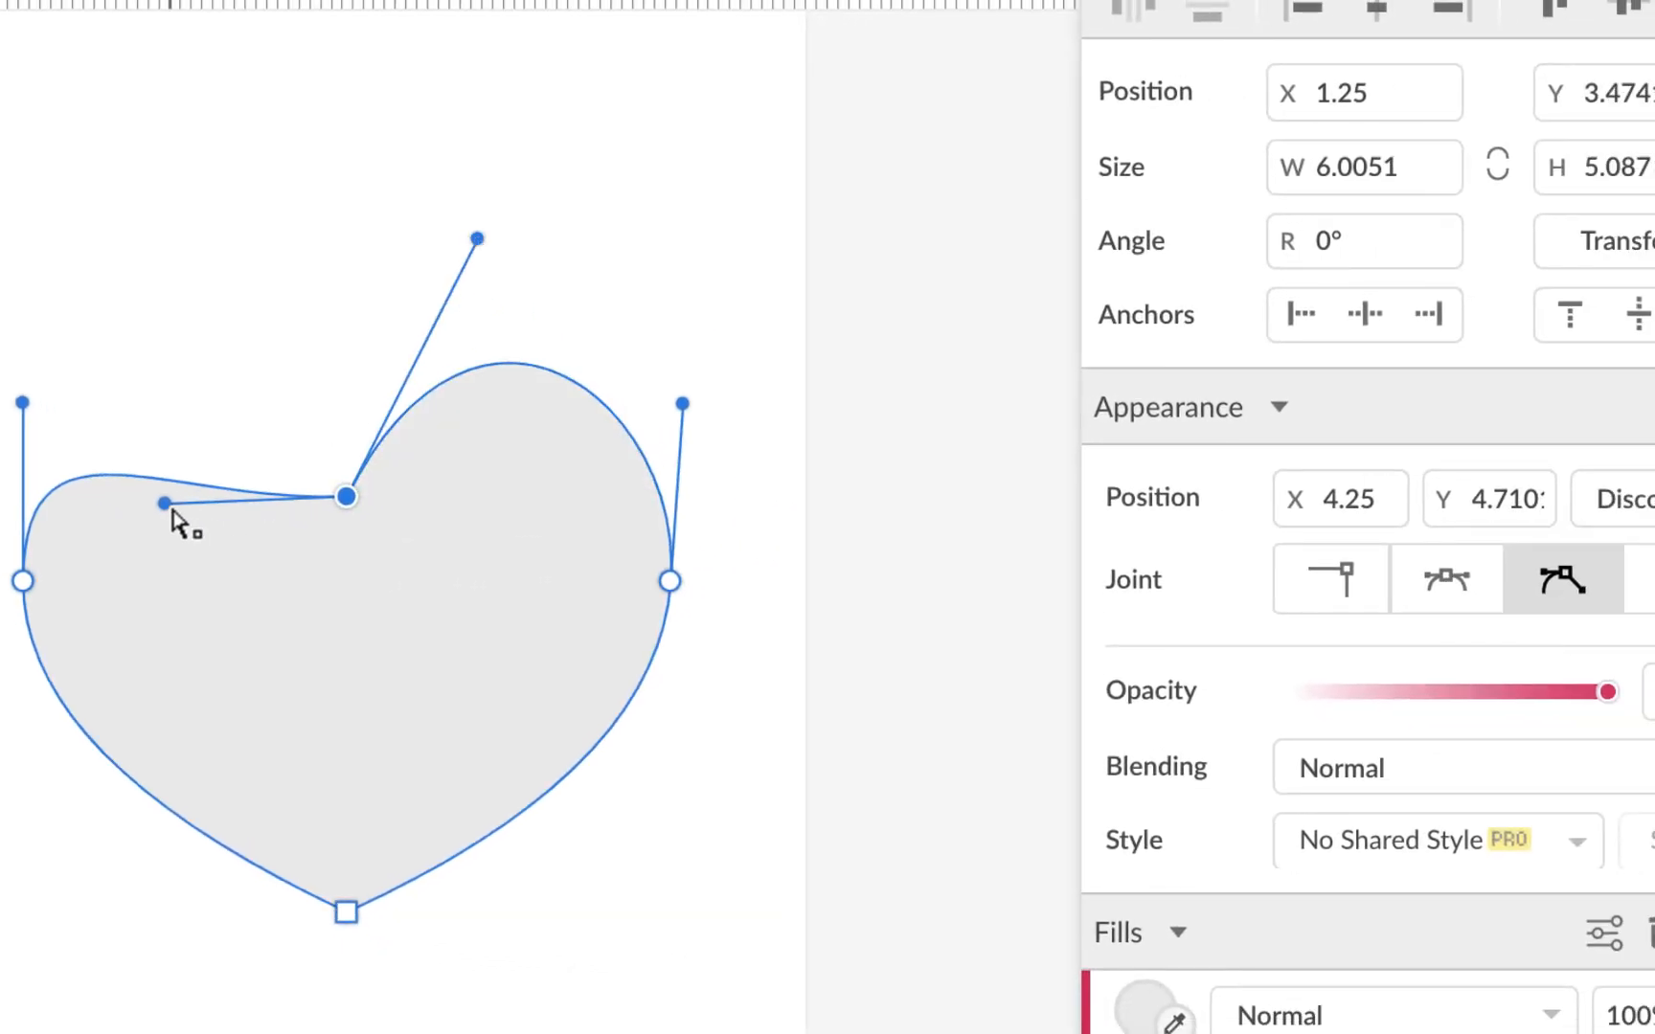
{"action": "left_click_drag", "start_coordinate": [166, 503], "coordinate": [236, 237]}
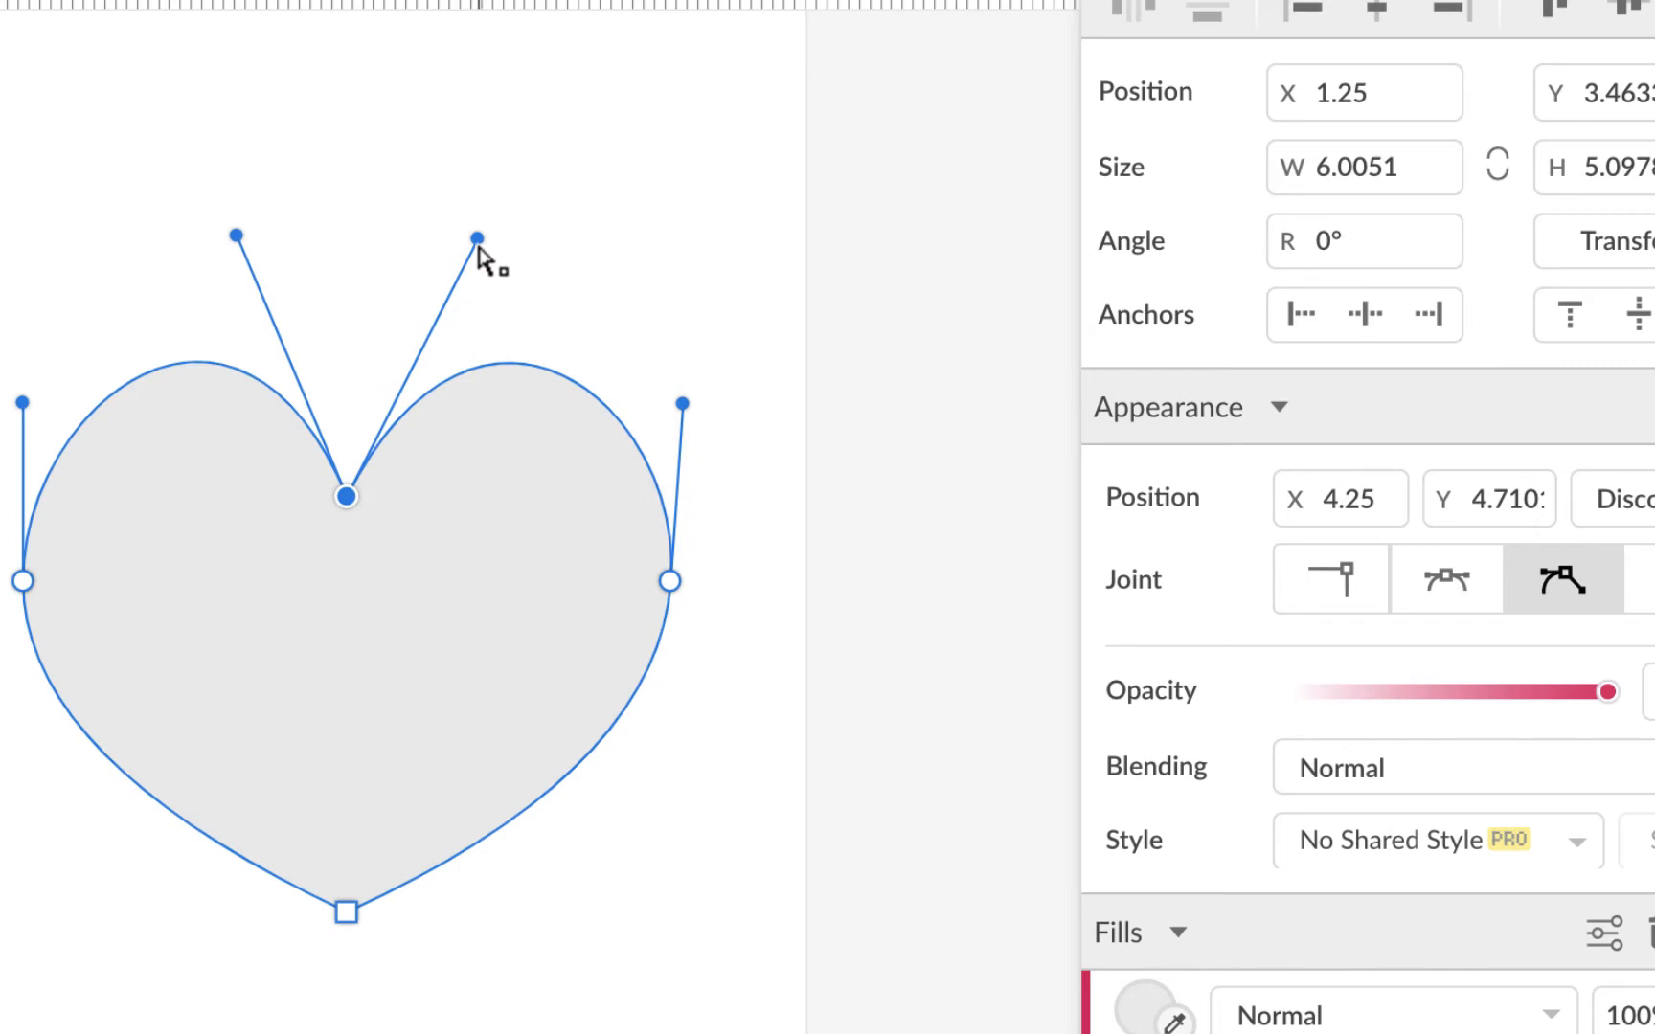
{"action": "left_click_drag", "start_coordinate": [477, 240], "coordinate": [470, 226]}
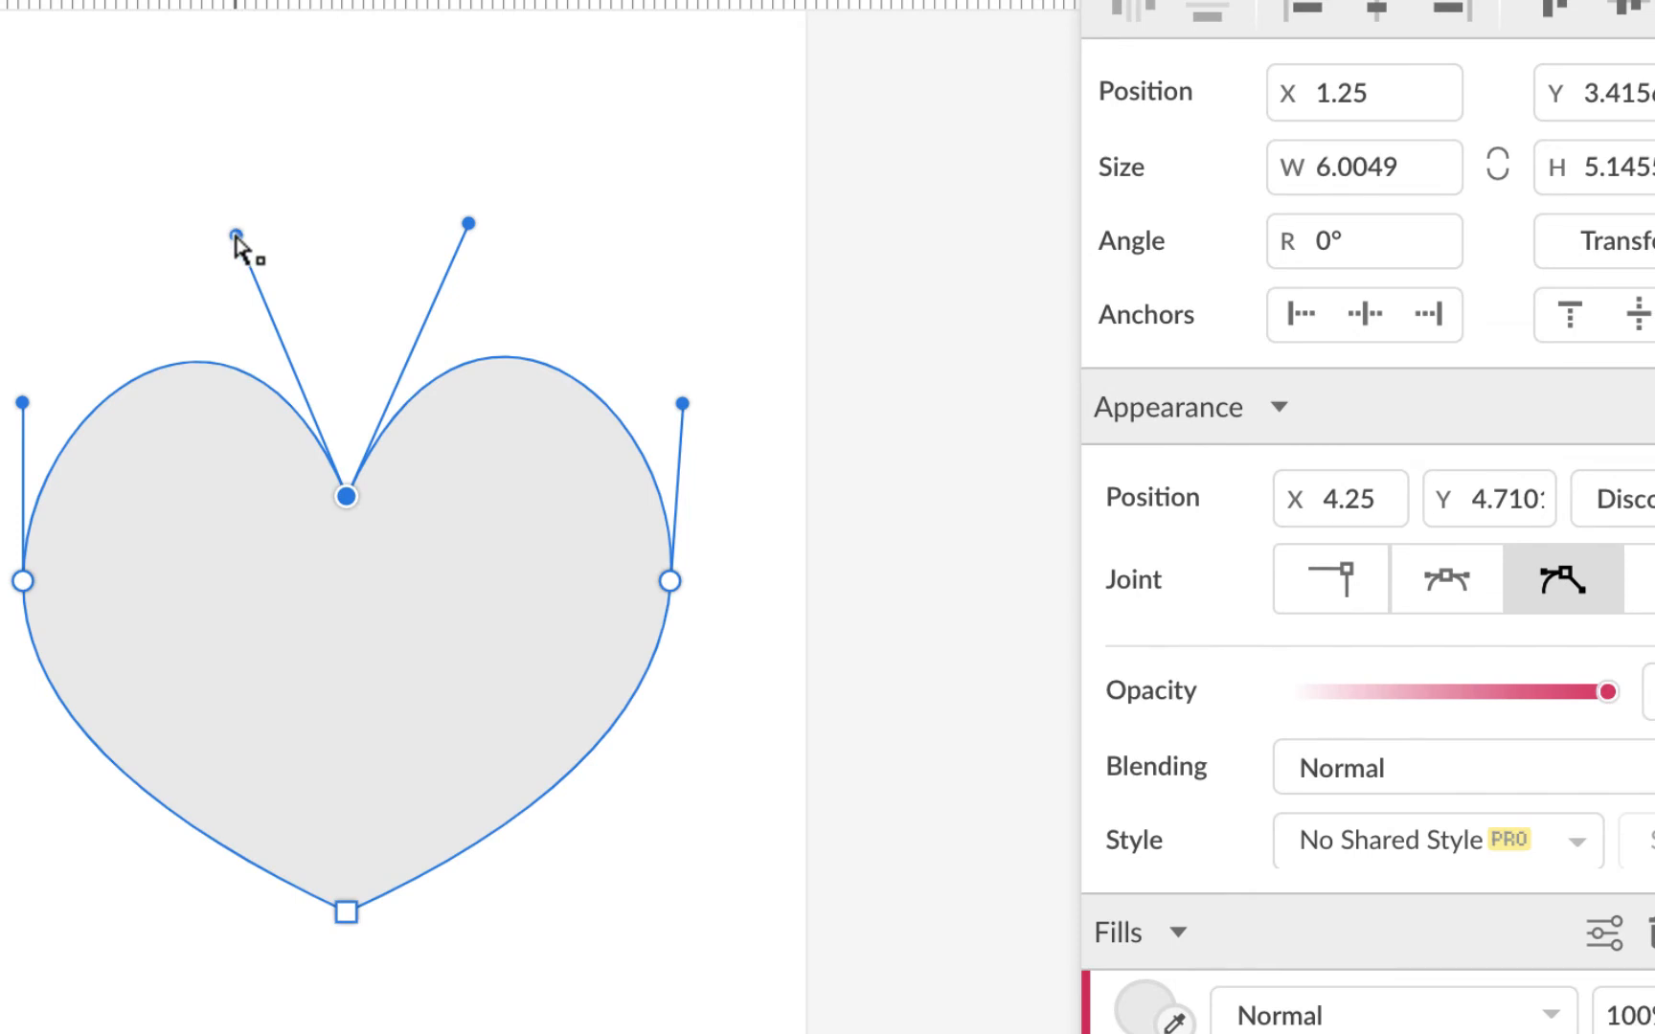
{"action": "left_click_drag", "start_coordinate": [235, 235], "coordinate": [220, 209]}
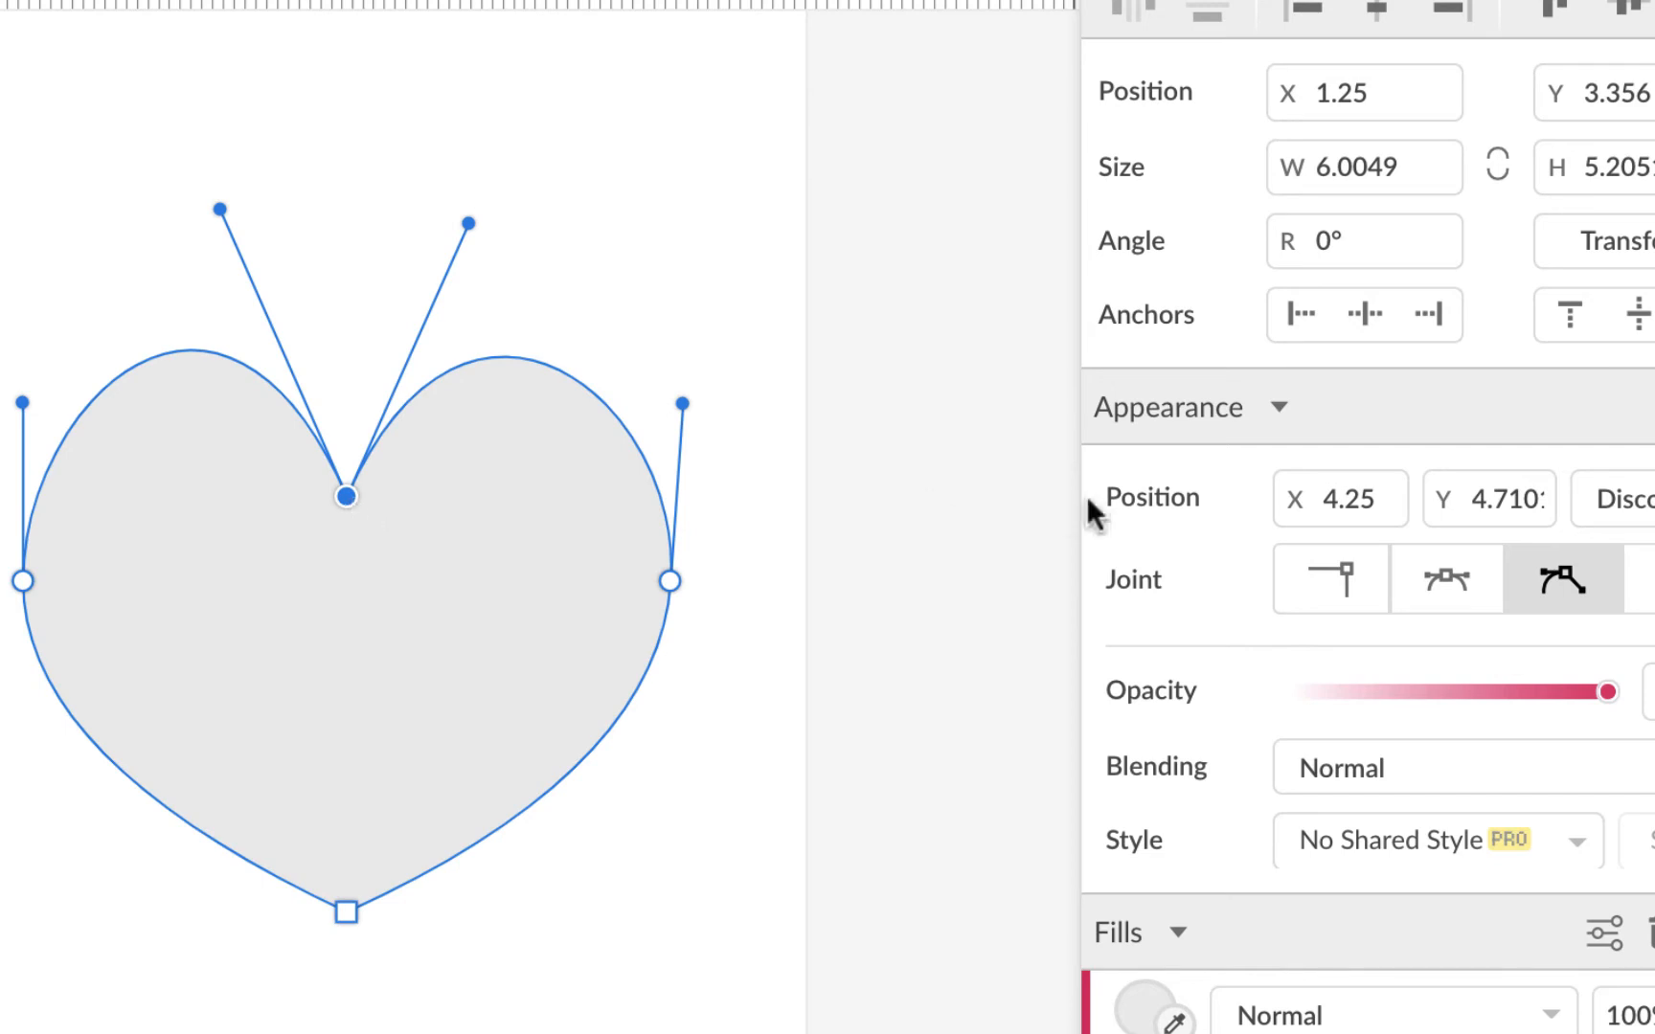
{"action": "left_click", "coordinate": [1448, 580]}
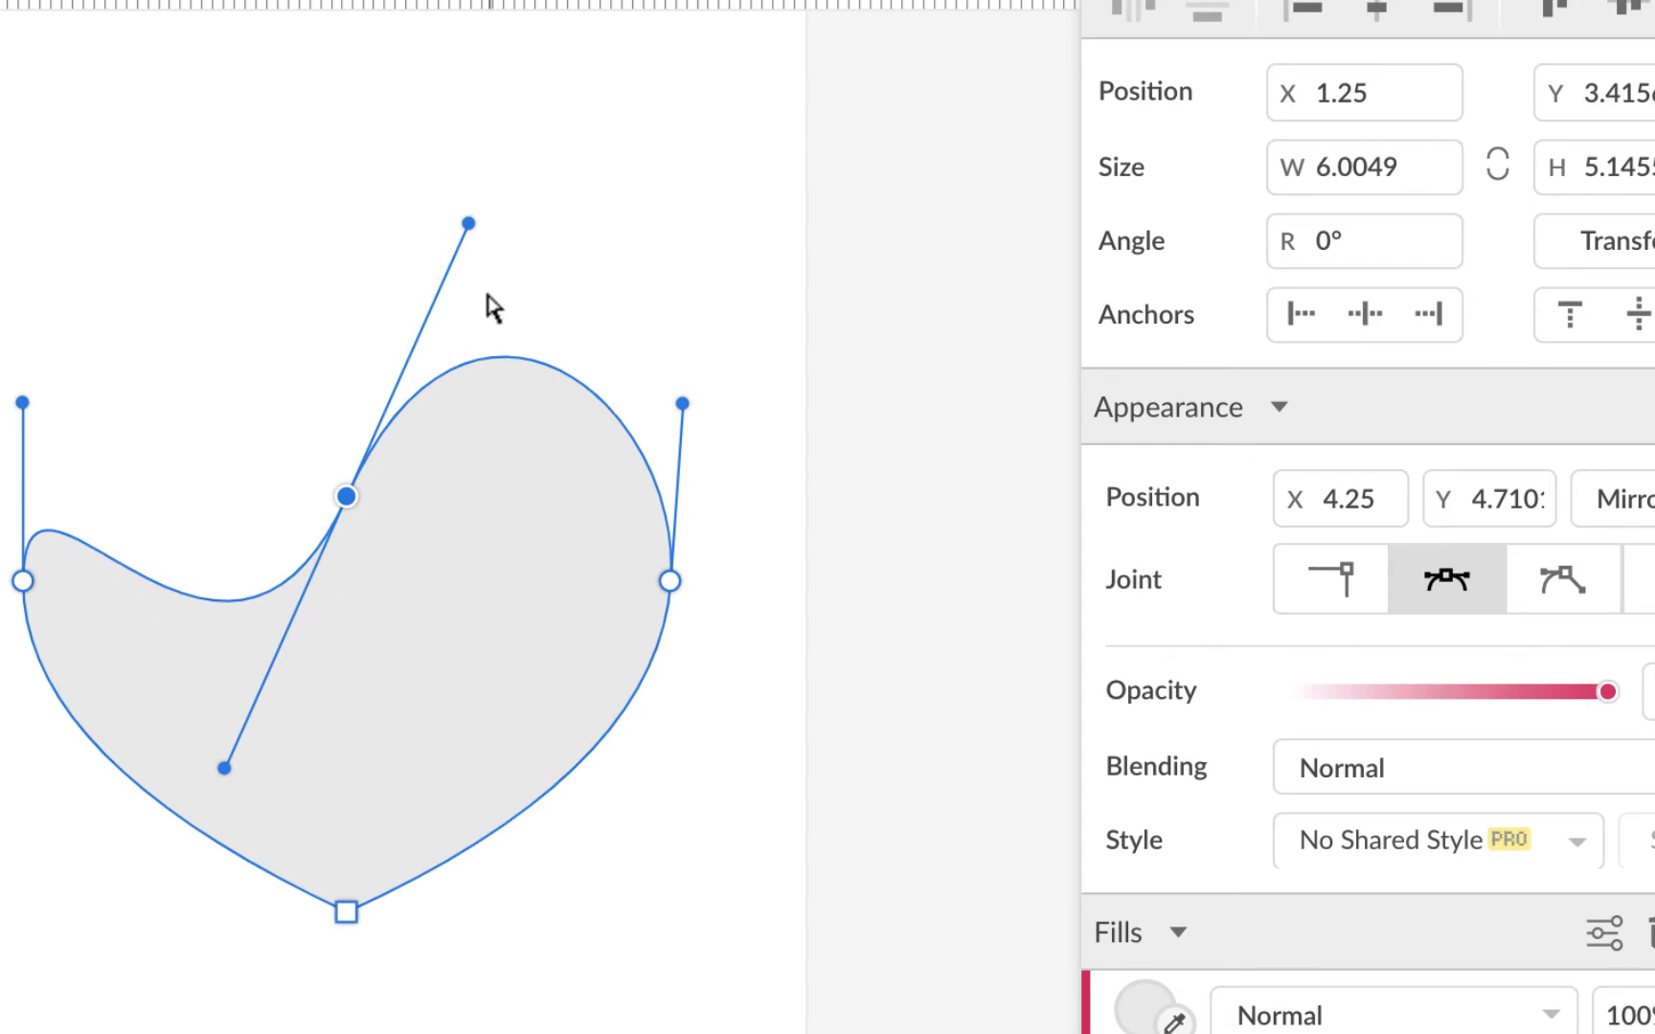
Step: Switch the top joint back to Disconnected, restore the left lobe, and straighten the left point's lower handle
{"action": "left_click", "coordinate": [1566, 582]}
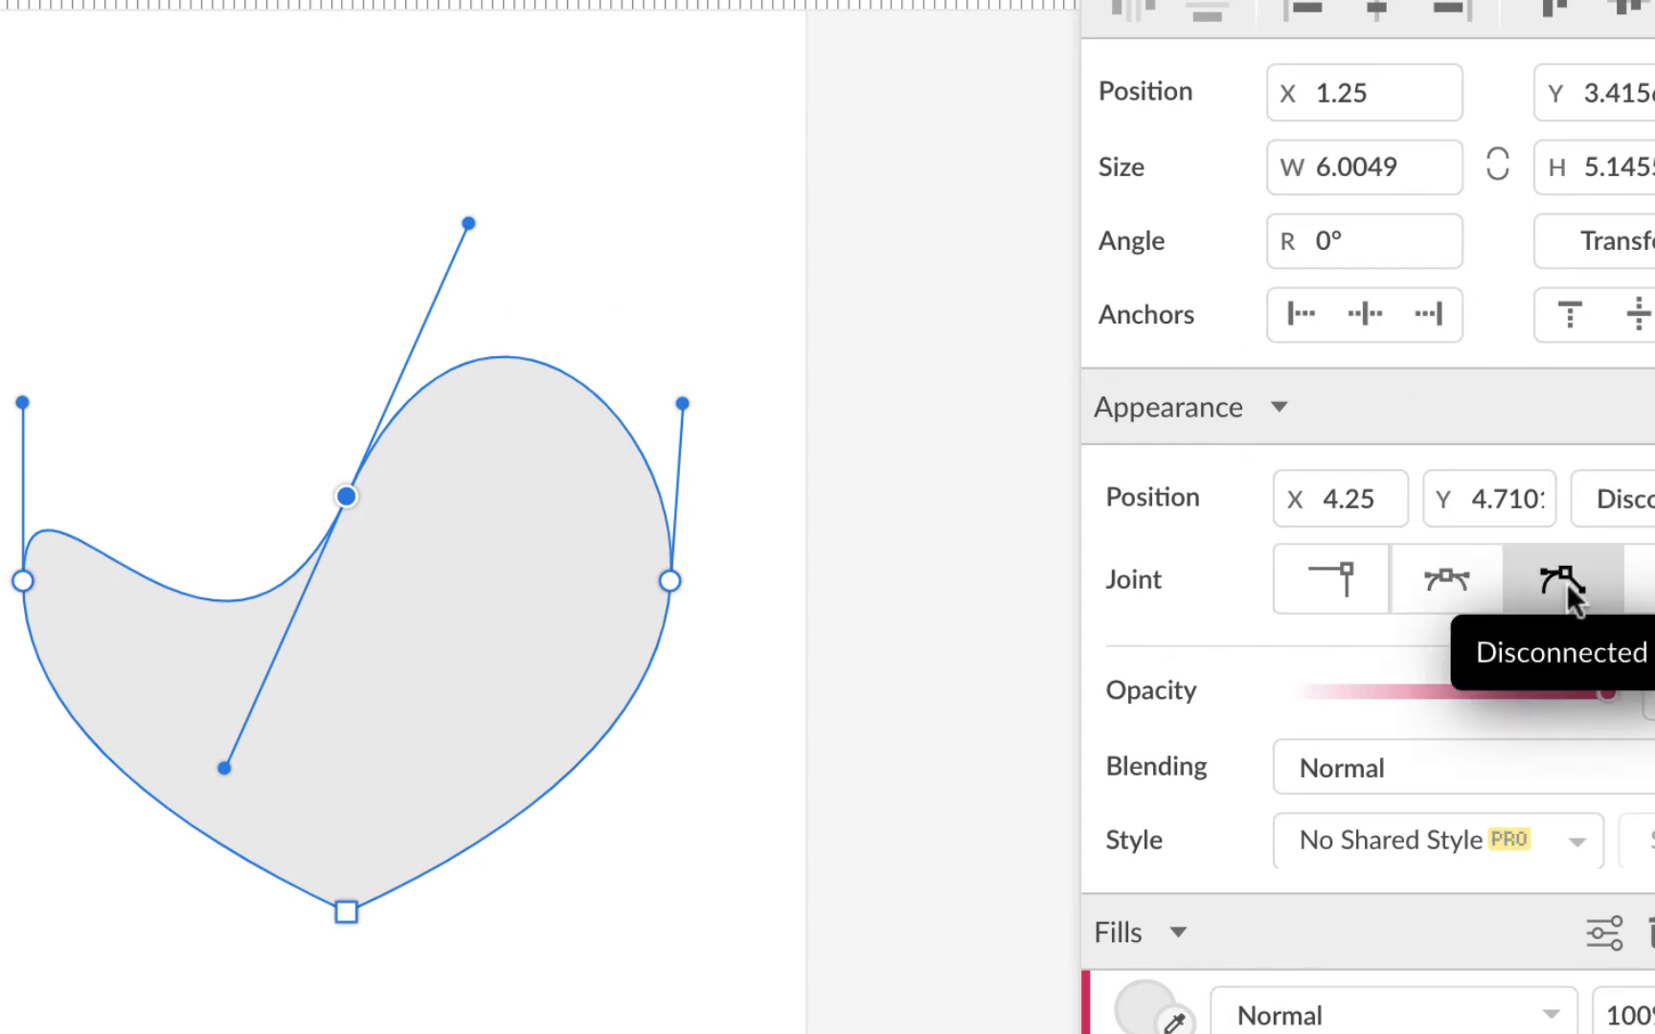
{"action": "left_click_drag", "start_coordinate": [226, 769], "coordinate": [230, 255]}
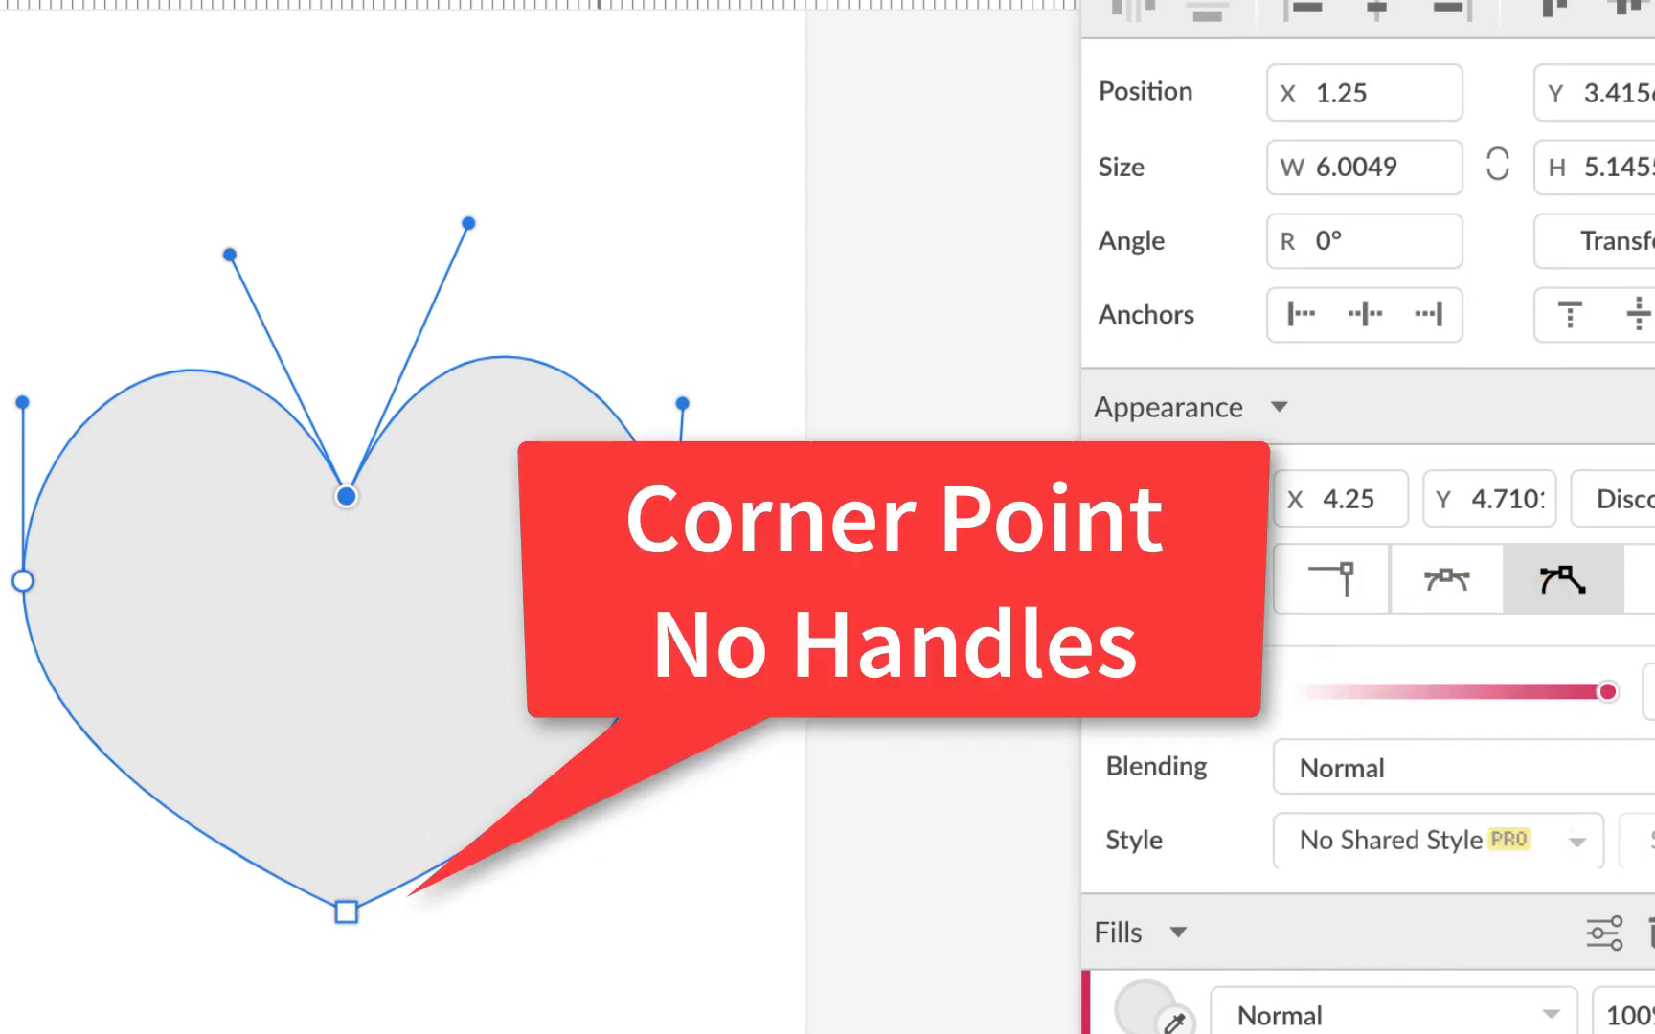
{"action": "left_click", "coordinate": [671, 582]}
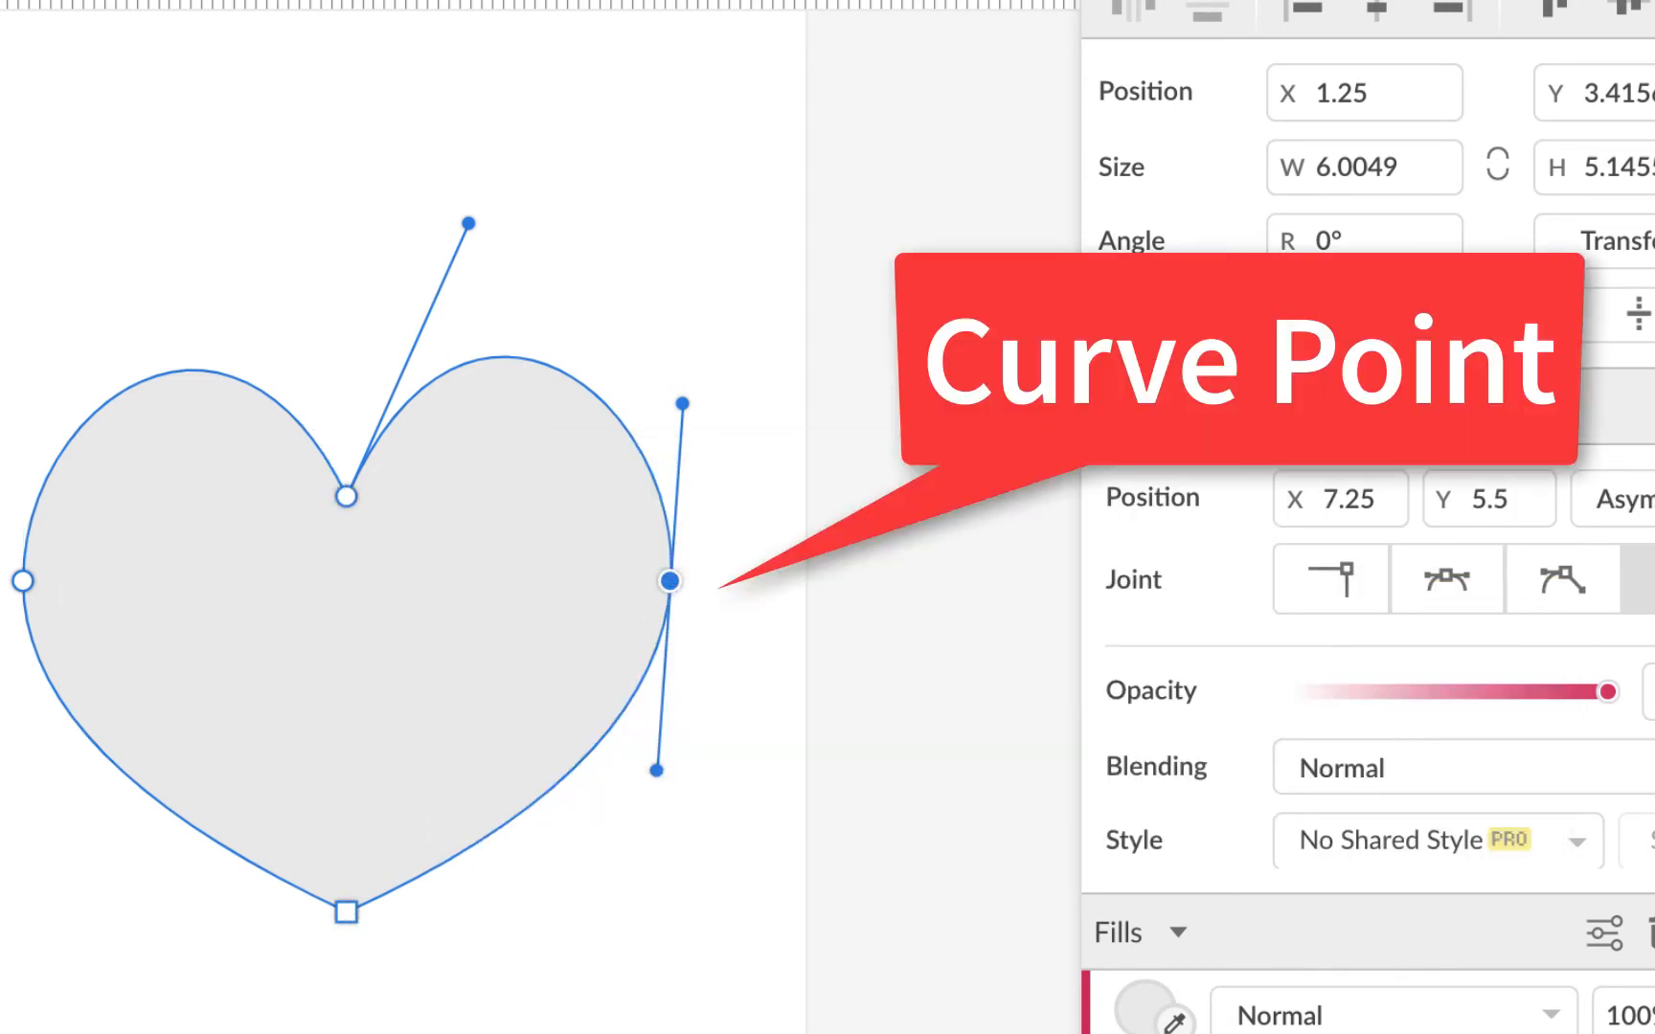
{"action": "left_click", "coordinate": [22, 581]}
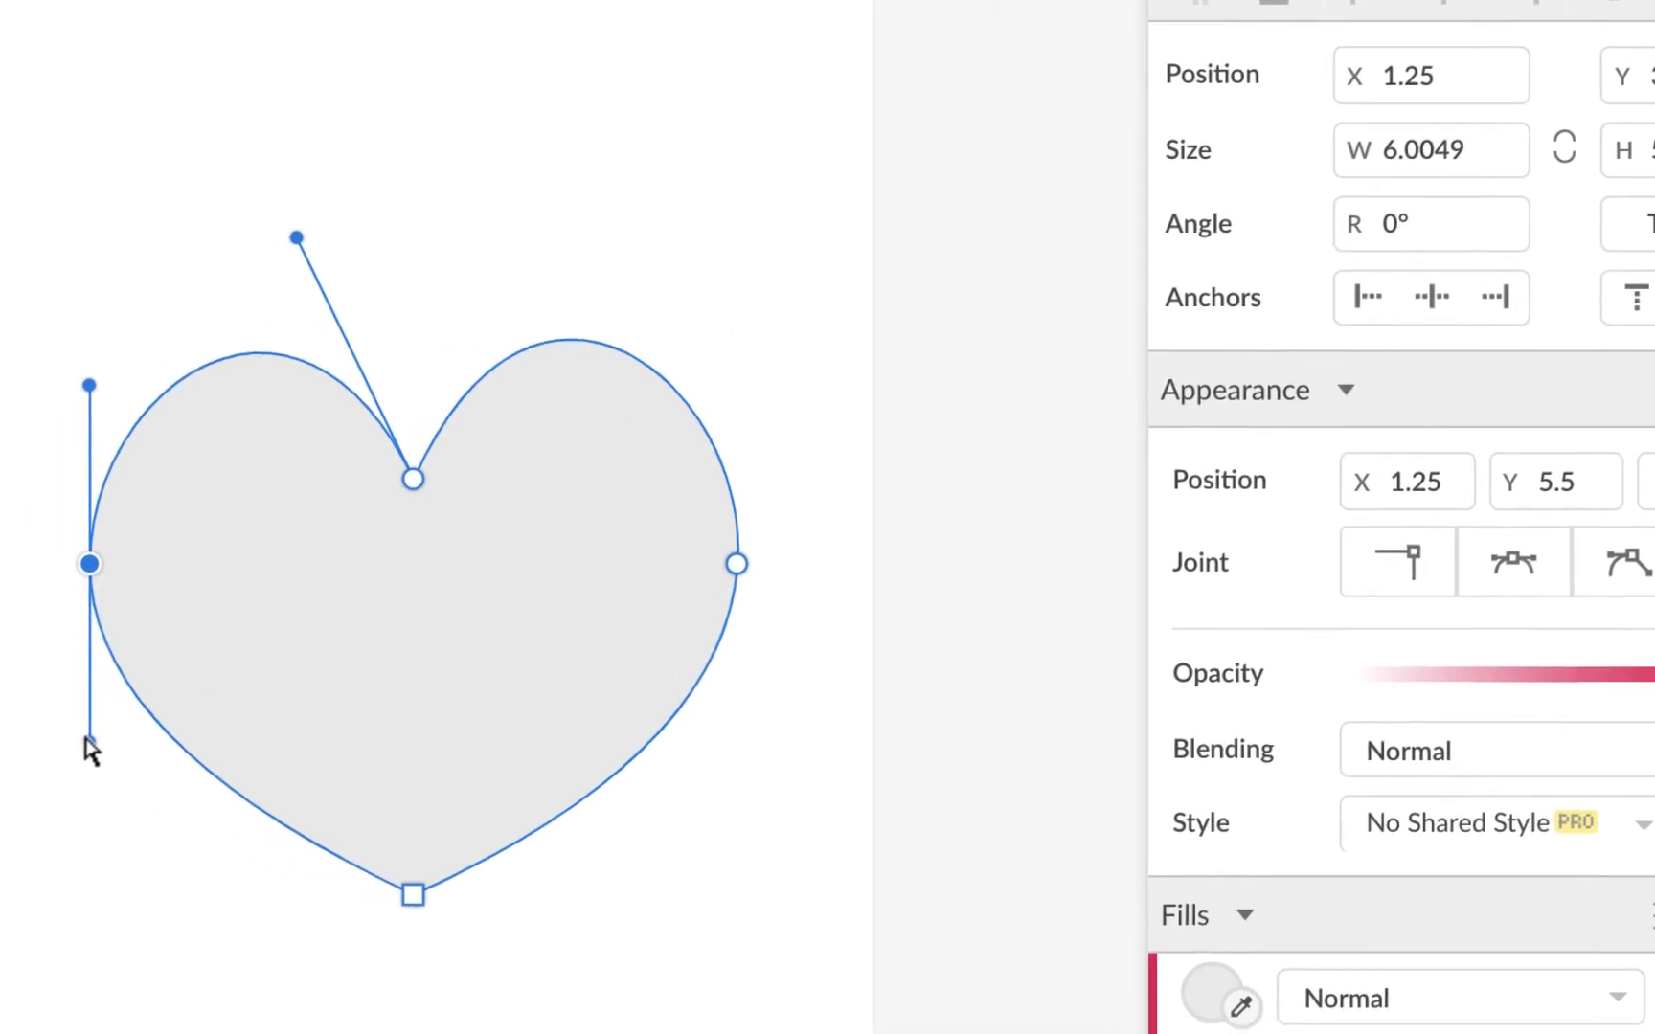
{"action": "mouse_move", "coordinate": [192, 712]}
{"action": "left_mouse_down"}
{"action": "mouse_move", "coordinate": [173, 712]}
{"action": "mouse_move", "coordinate": [181, 695]}
{"action": "mouse_move", "coordinate": [222, 712]}
{"action": "mouse_move", "coordinate": [200, 702]}
{"action": "left_mouse_up"}
{"action": "left_click", "coordinate": [525, 454]}
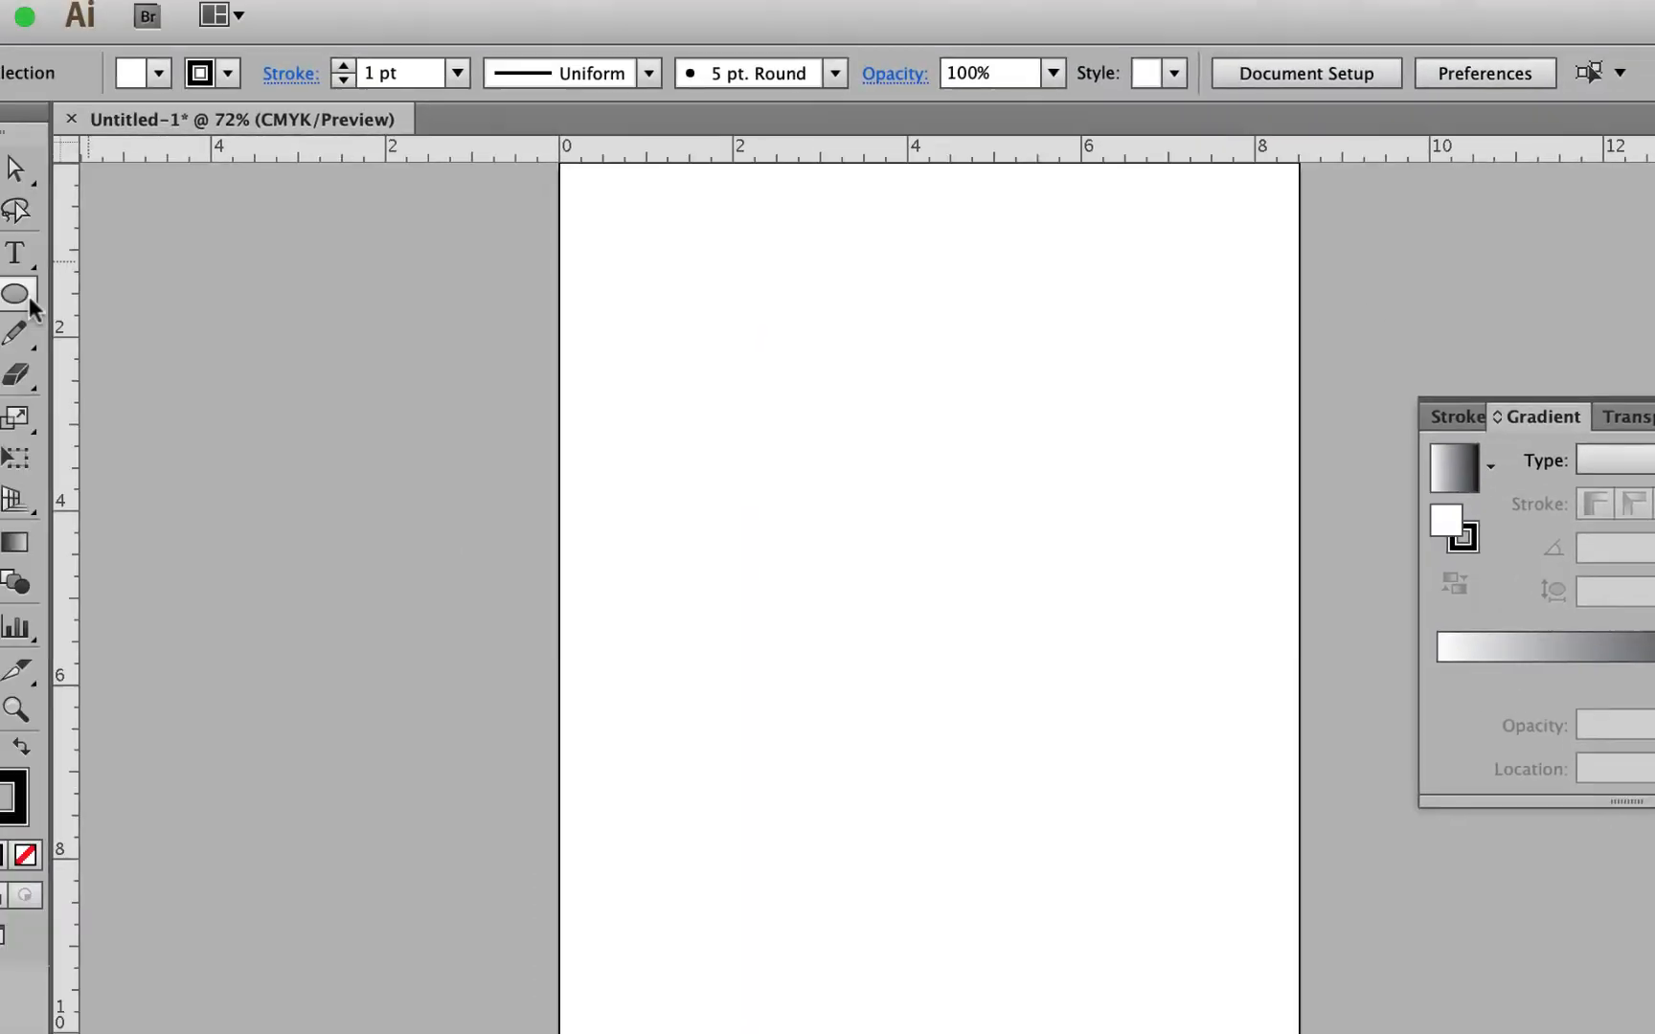
Step: Draw a 6 in by 6 in circle using the Ellipse tool's size dialog
{"action": "left_click", "coordinate": [100, 337]}
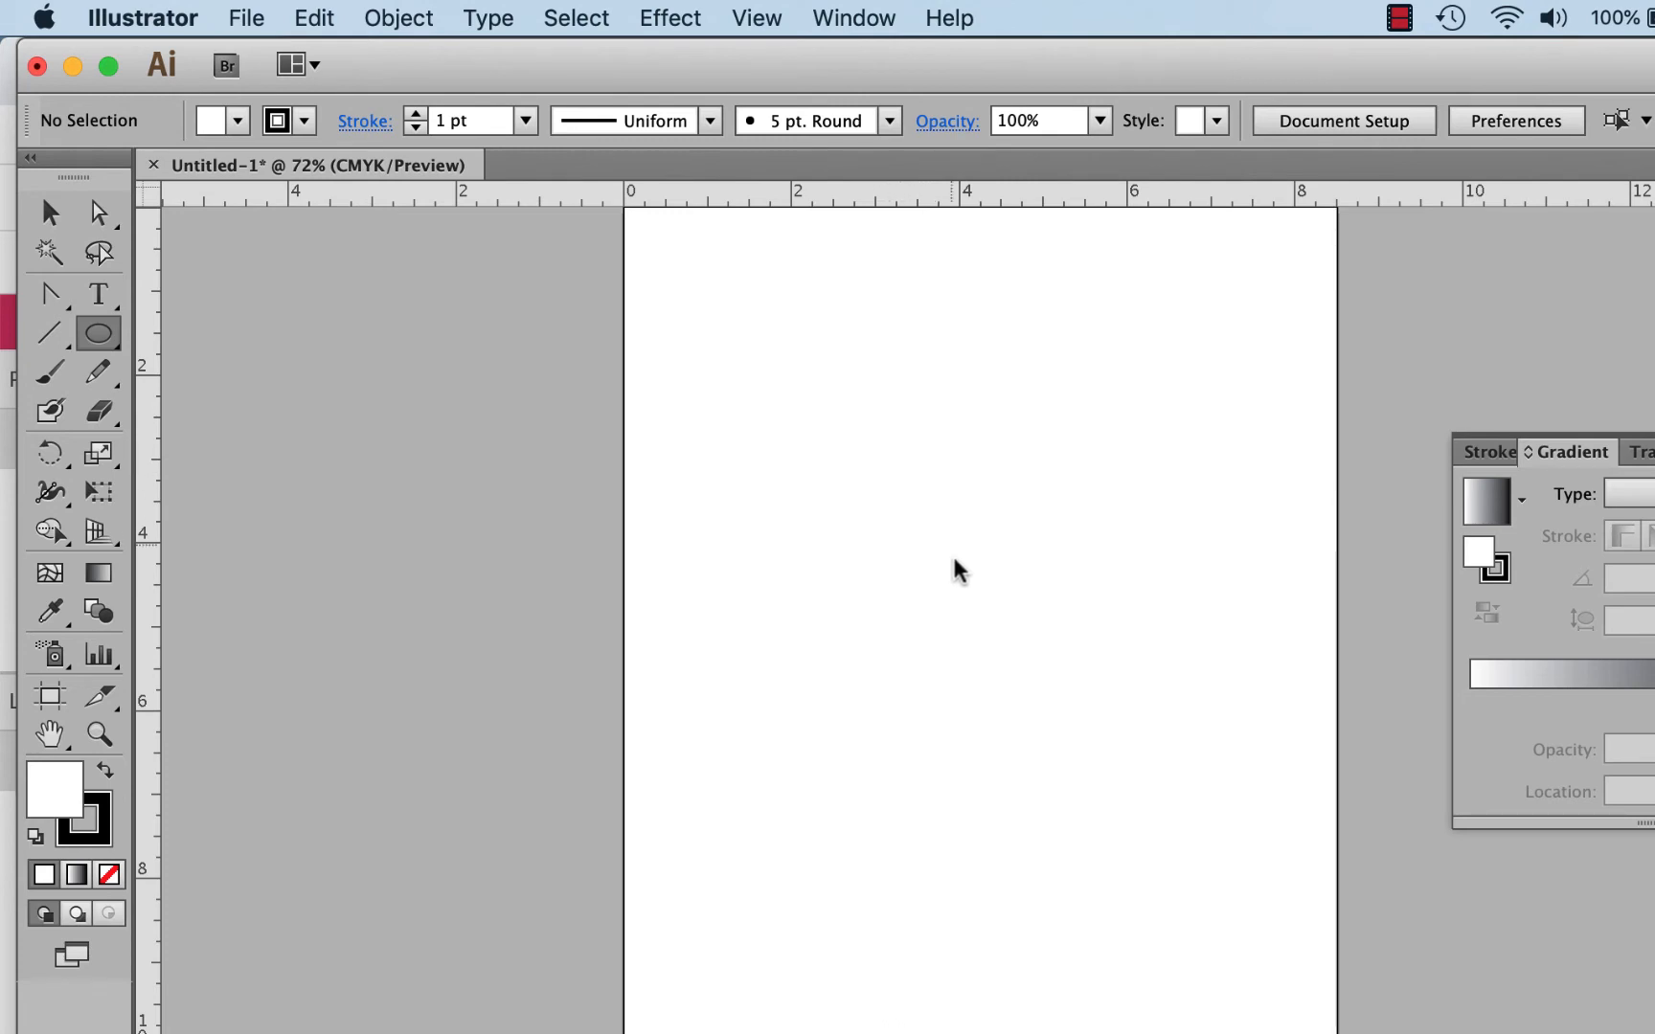
{"action": "left_click", "coordinate": [969, 592]}
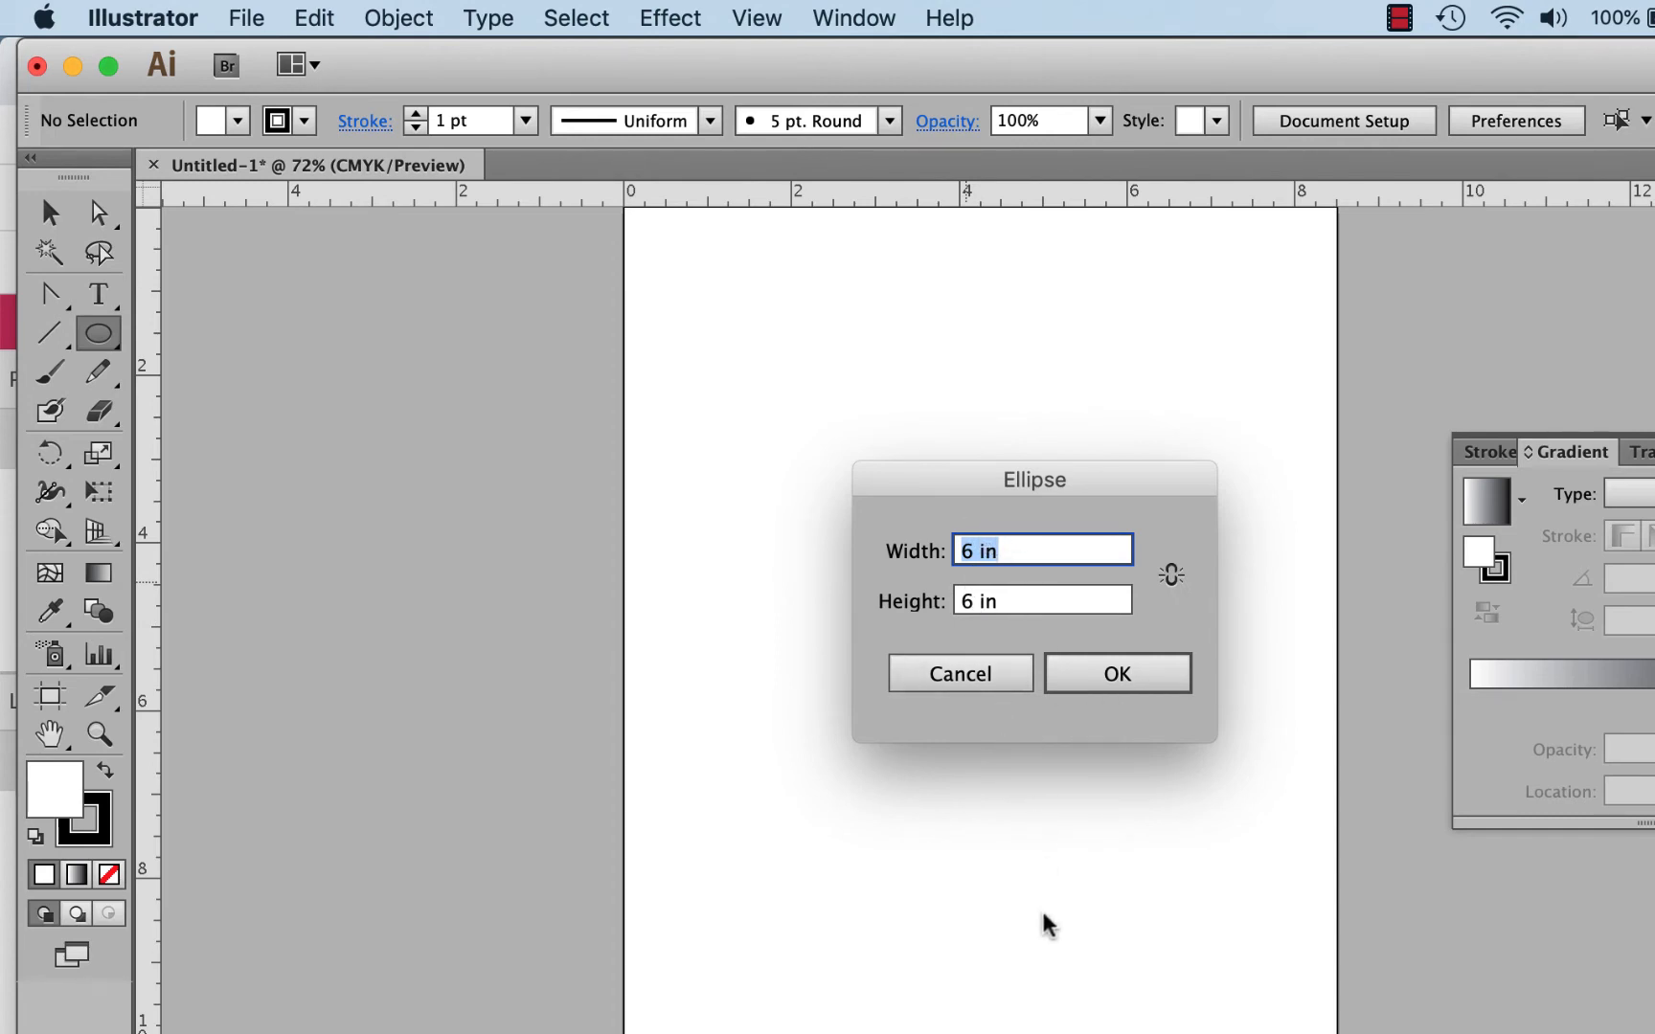
{"action": "left_click", "coordinate": [1114, 673]}
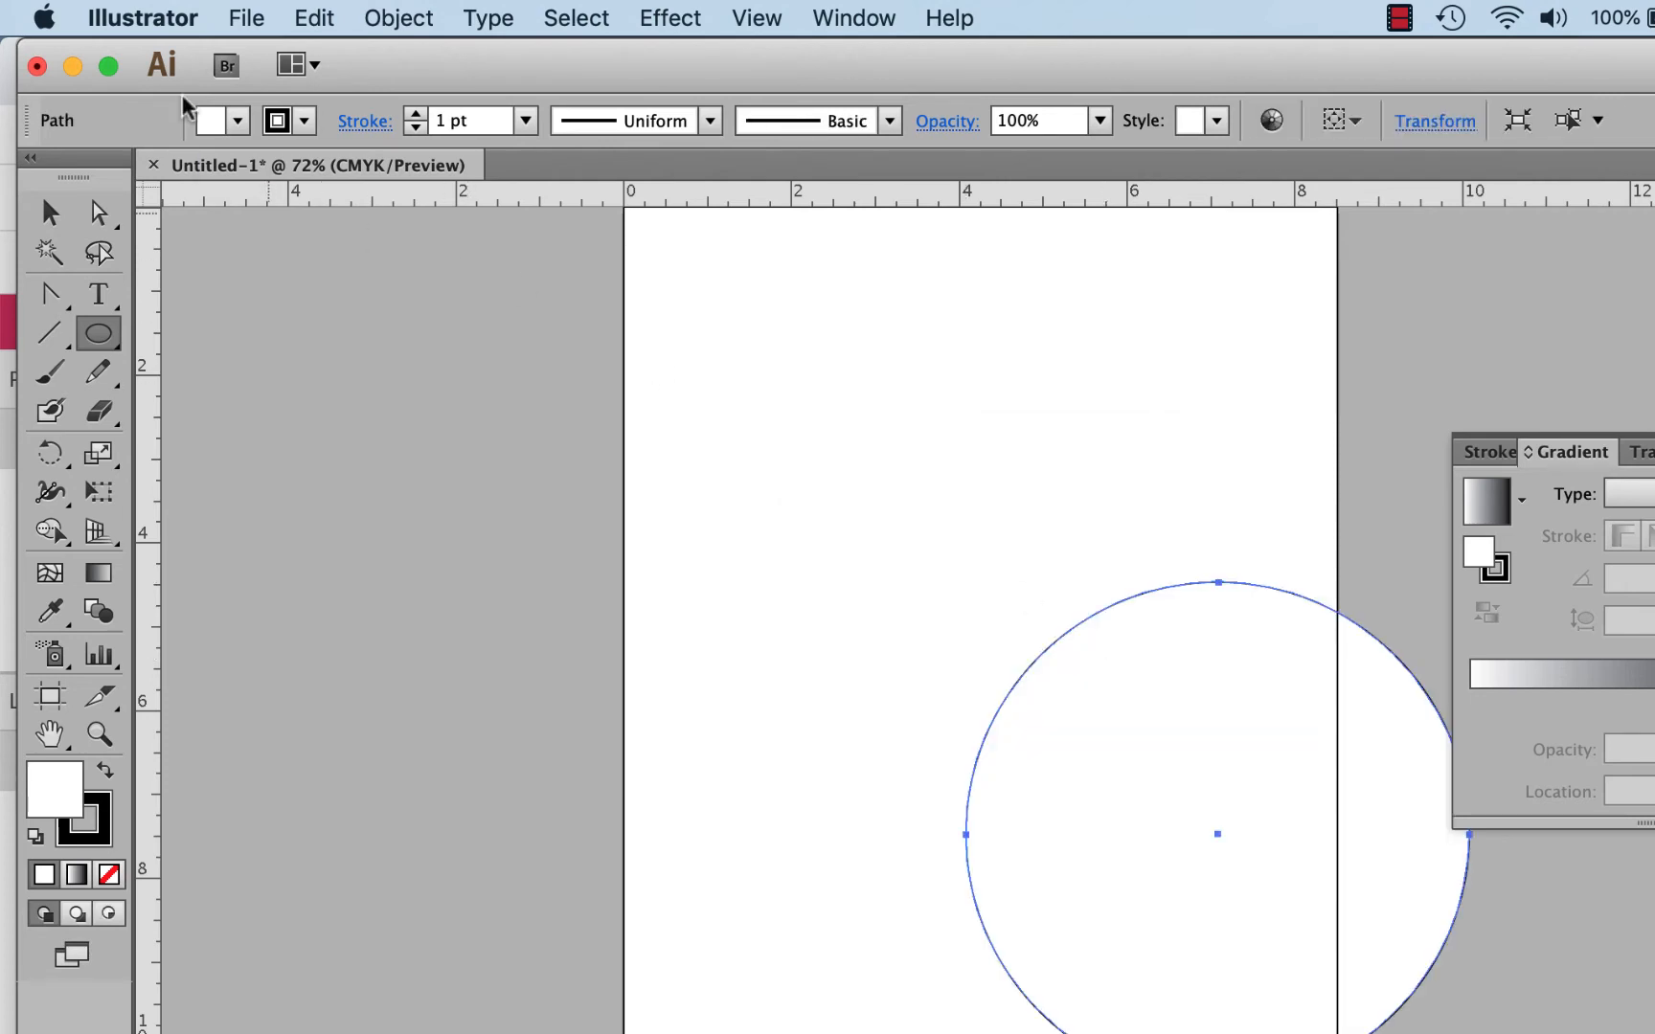
{"action": "left_click", "coordinate": [47, 216]}
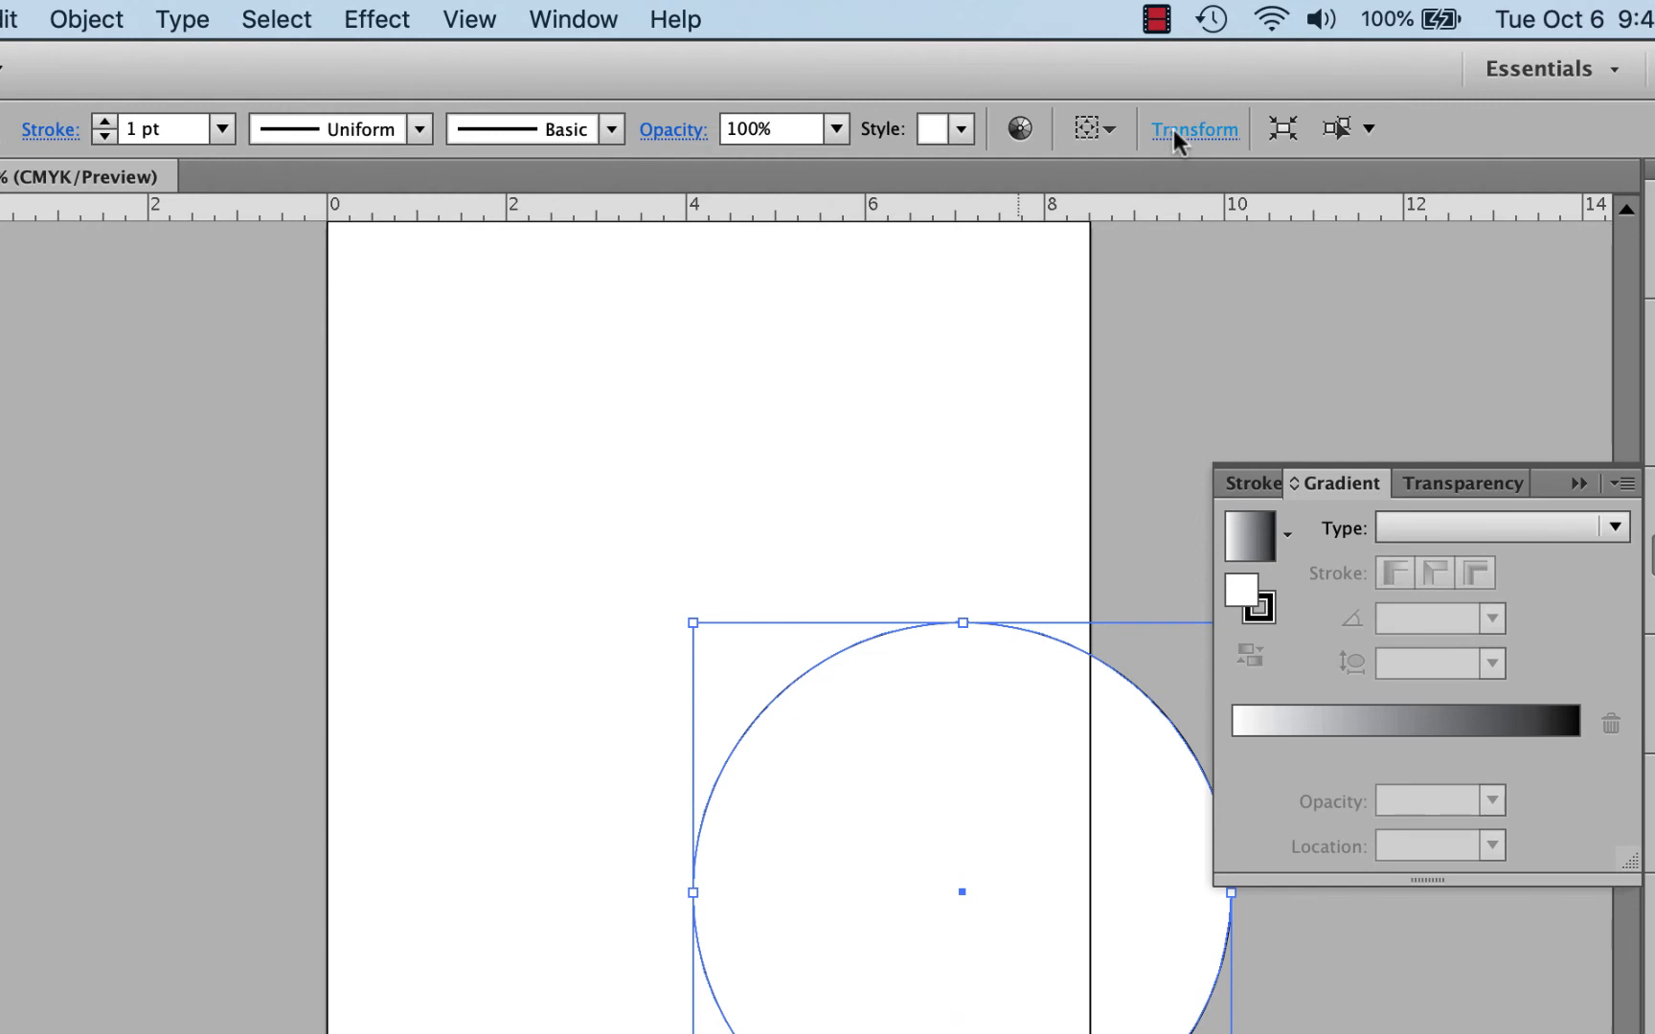
Step: Enter X 4.25 in and Y 5.5 in for the 6-inch circle in the Transform fields
{"action": "left_click", "coordinate": [1172, 129]}
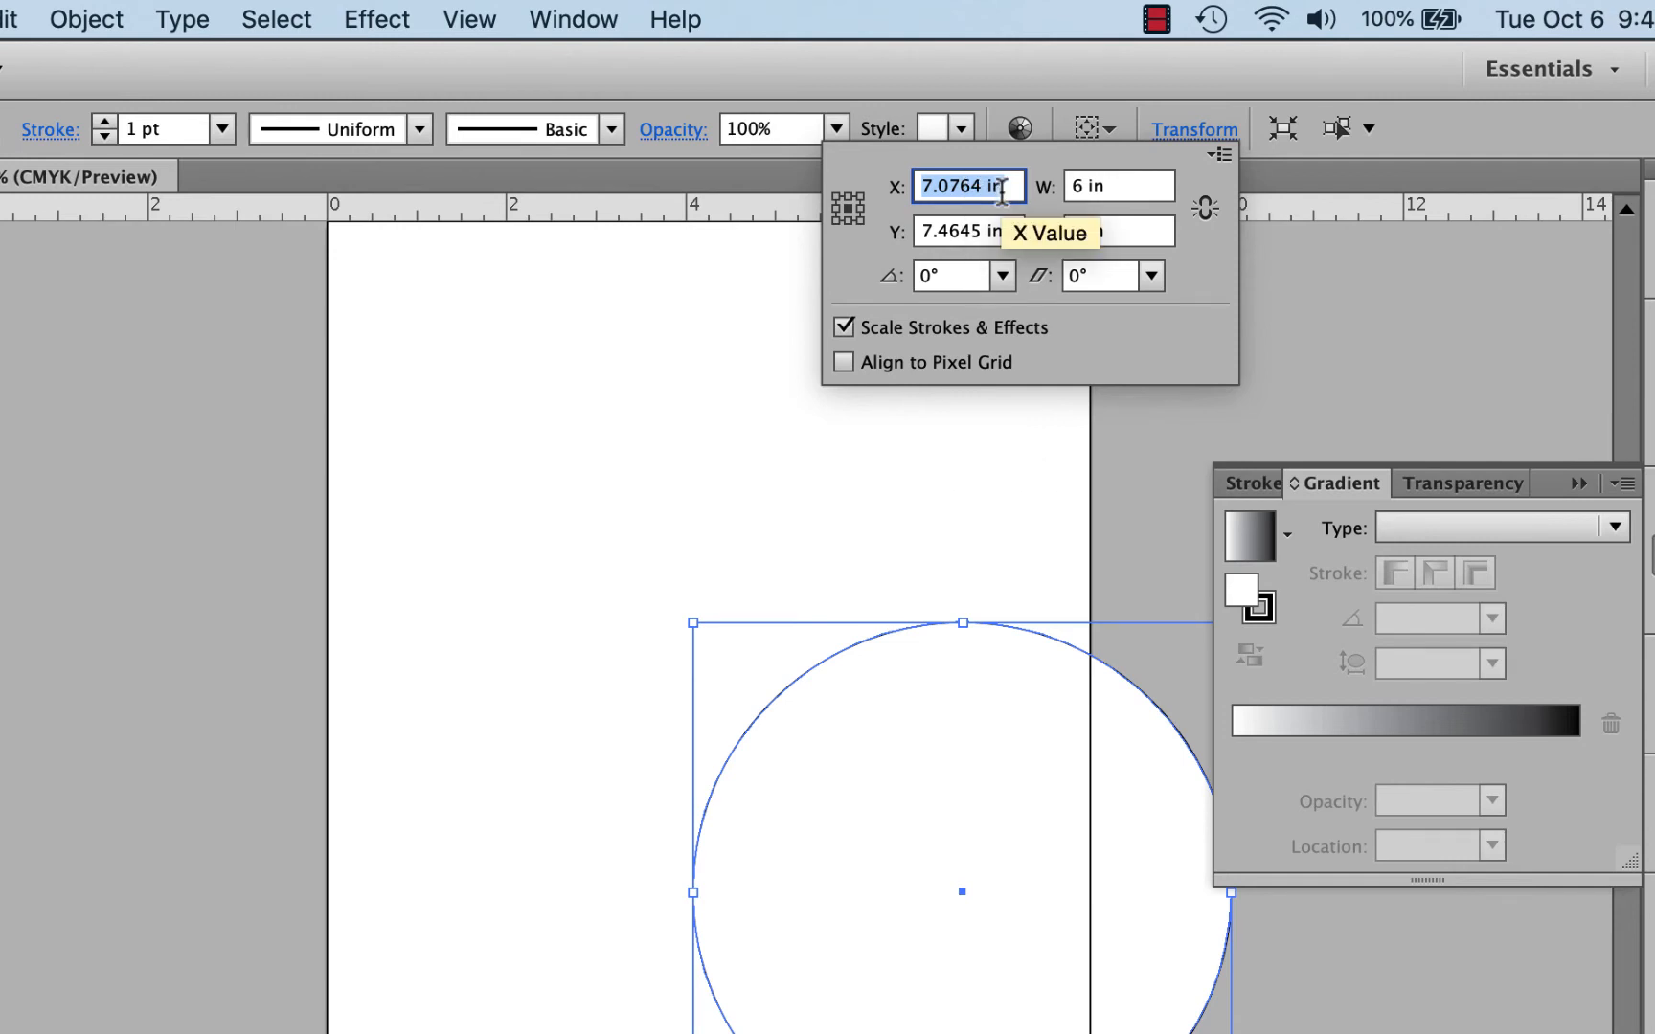
{"action": "type", "text": "4.2"}
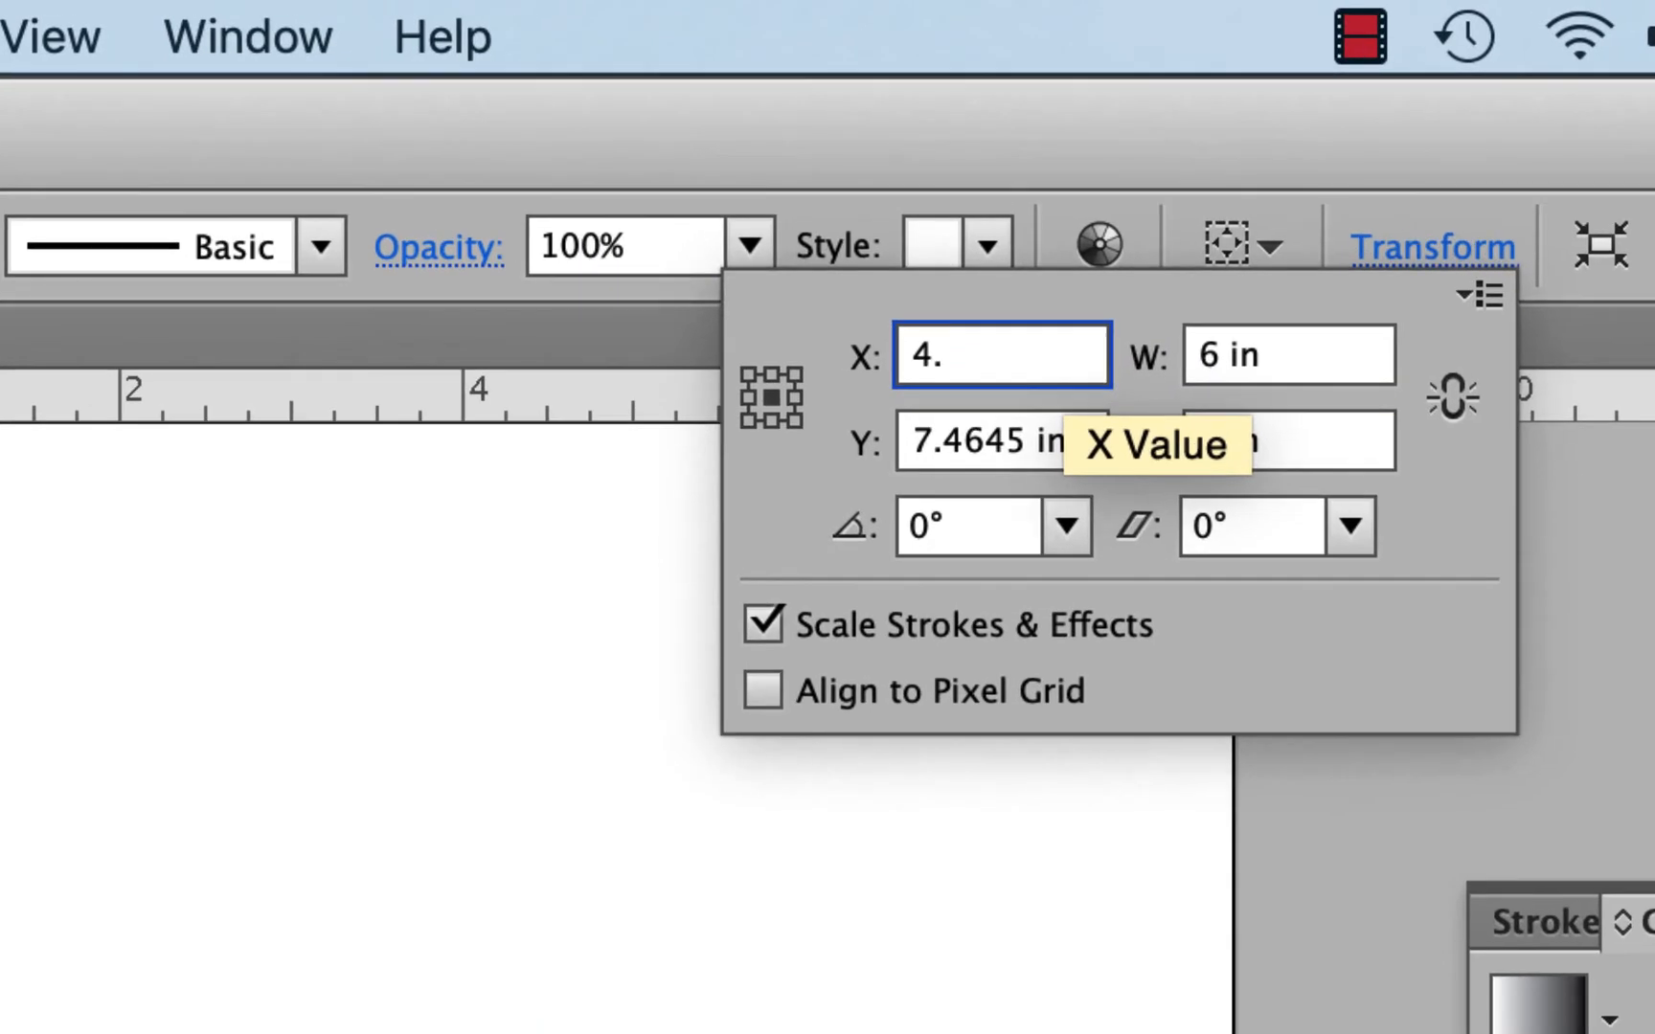
{"action": "type", "text": "5"}
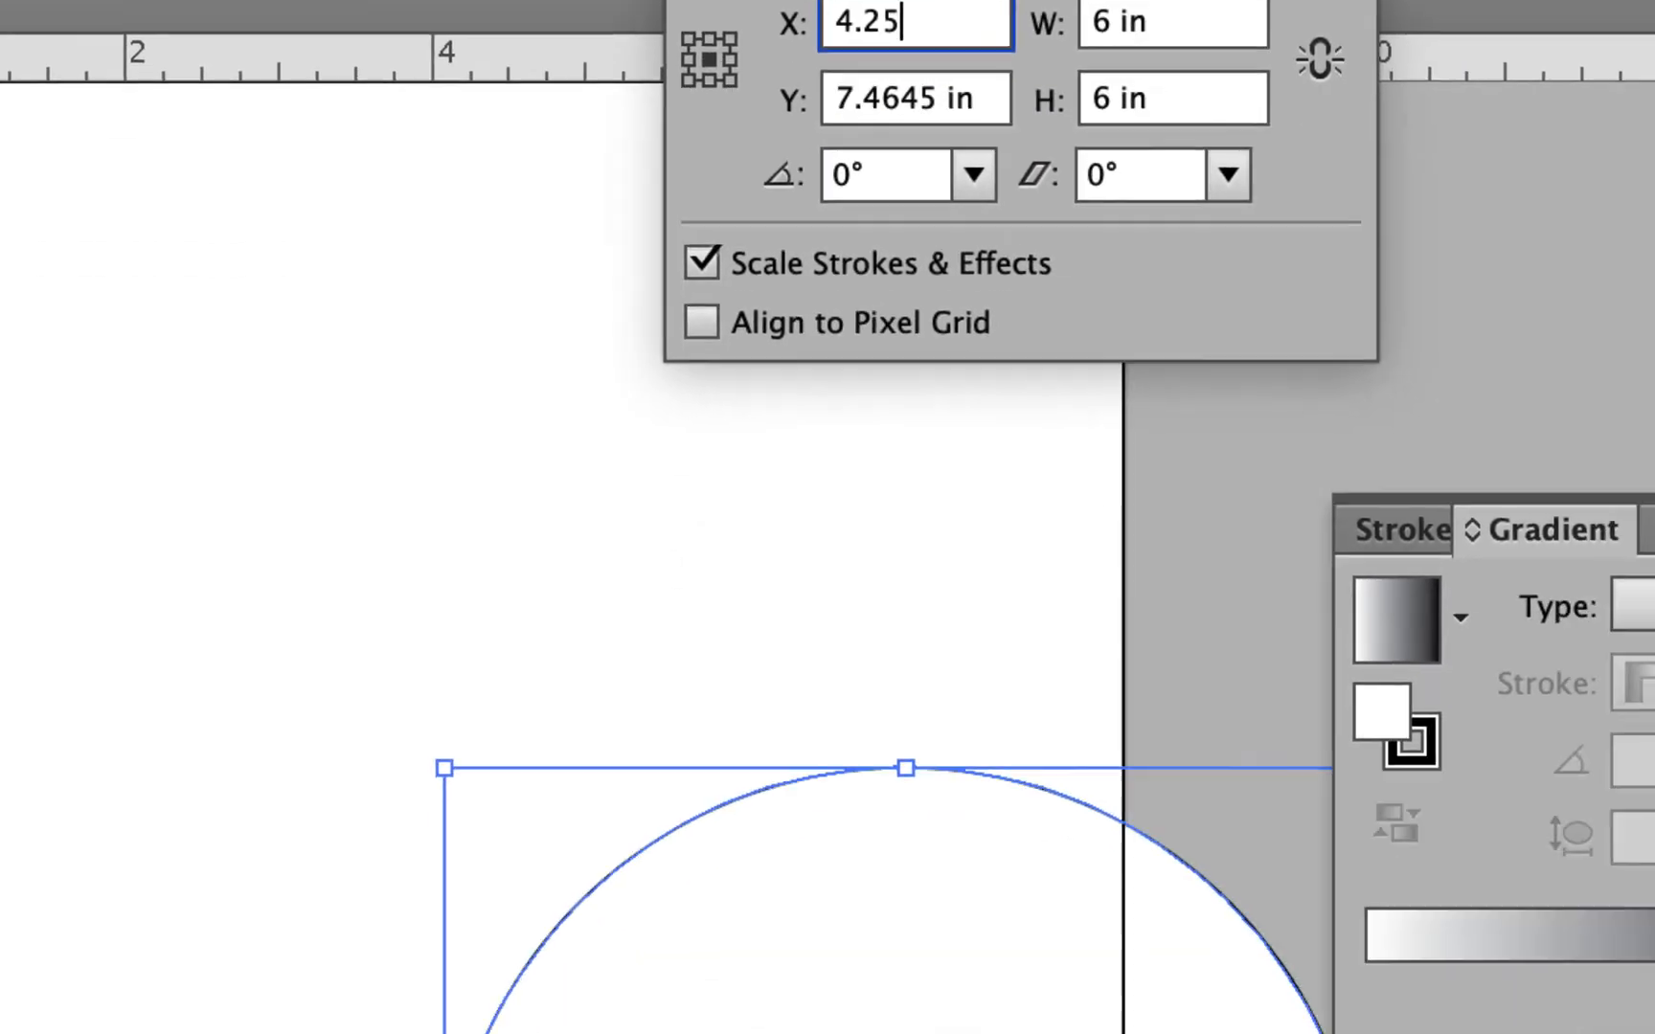
{"action": "key", "text": "Return"}
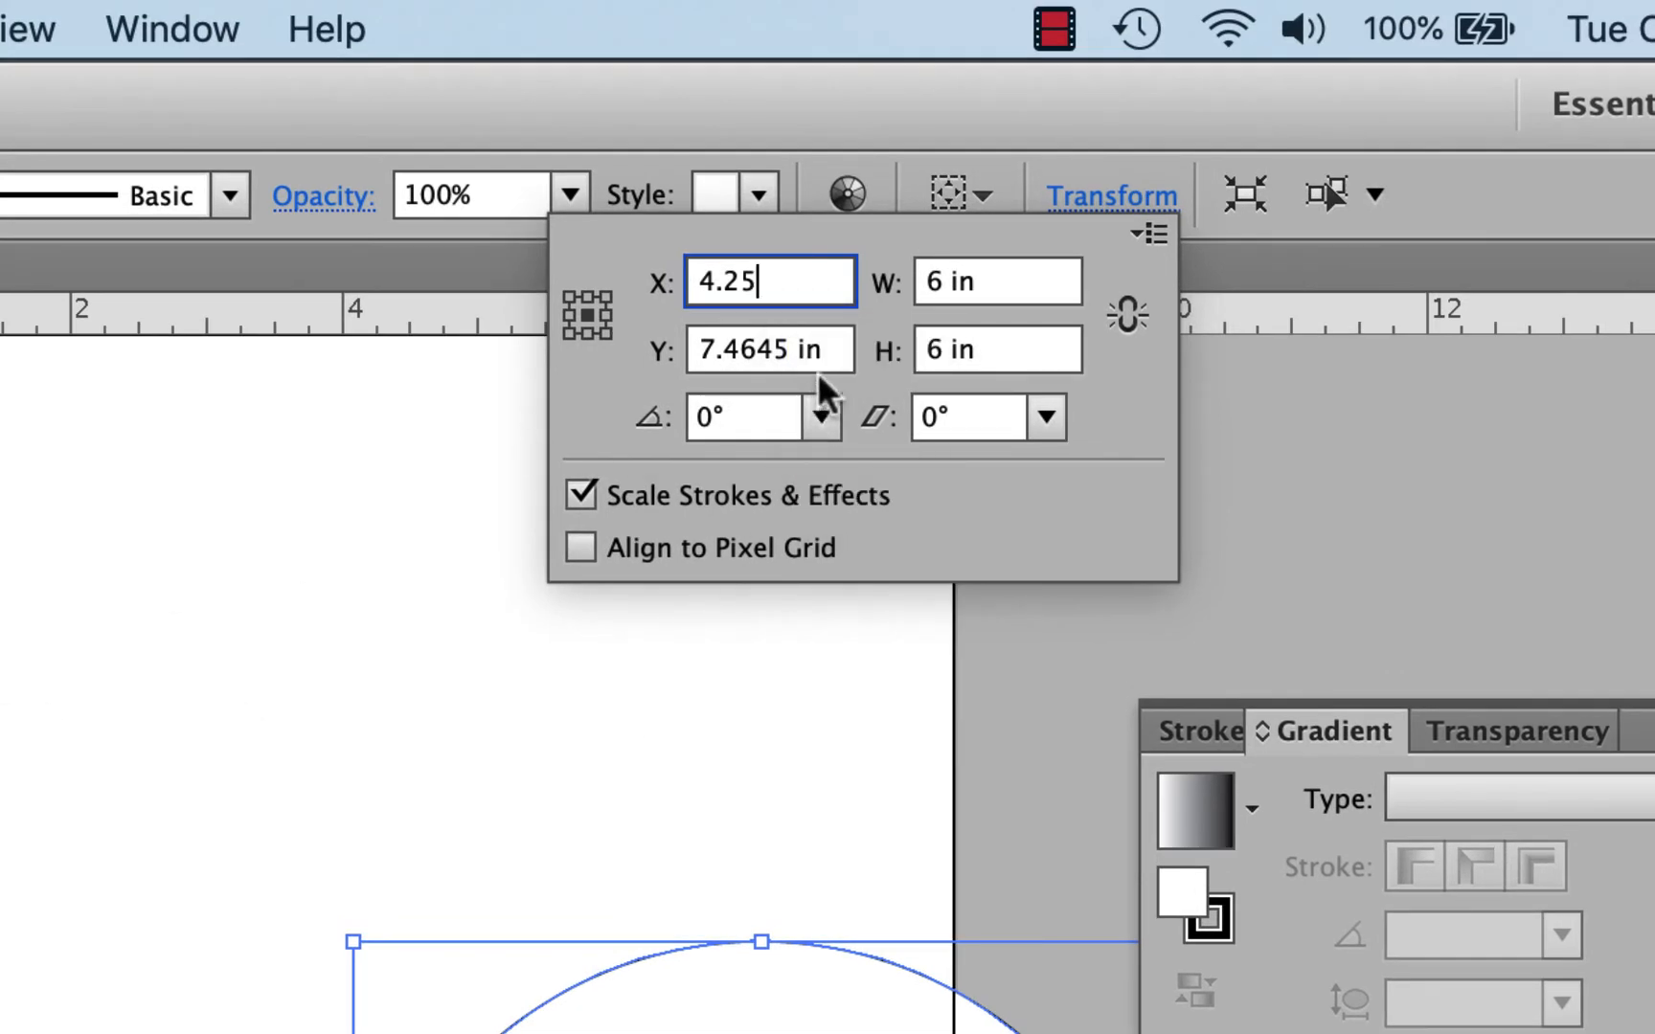
{"action": "key", "text": "Tab"}
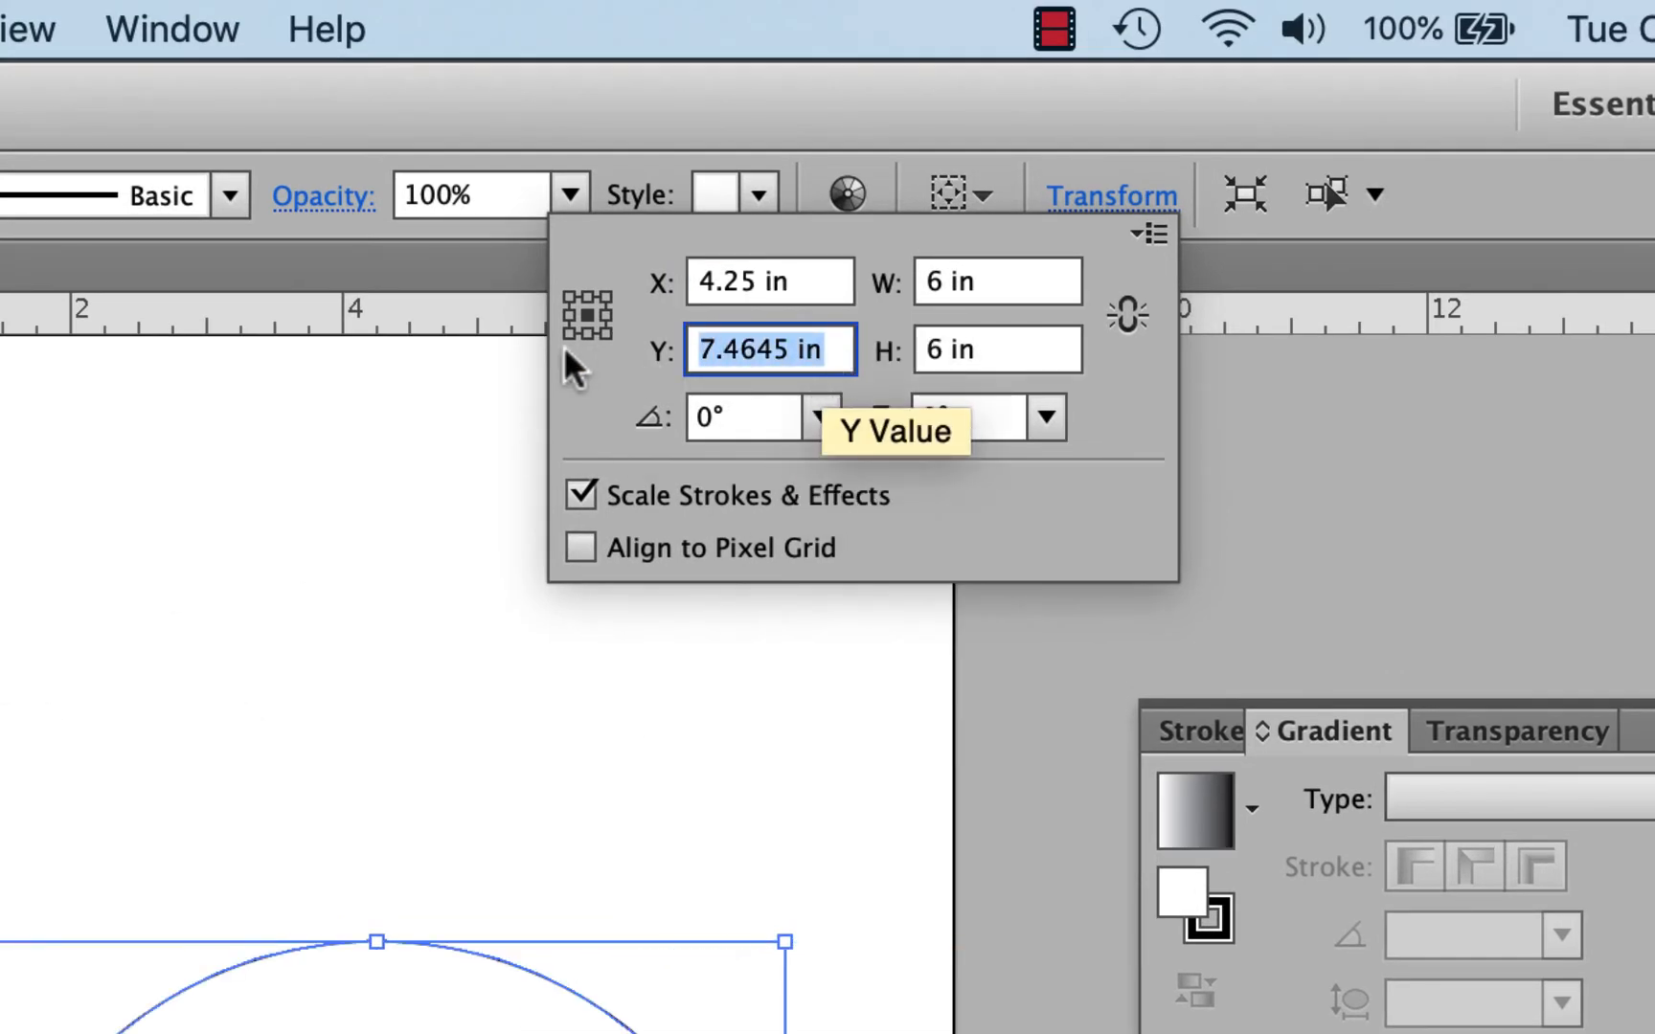
{"action": "type", "text": "5"}
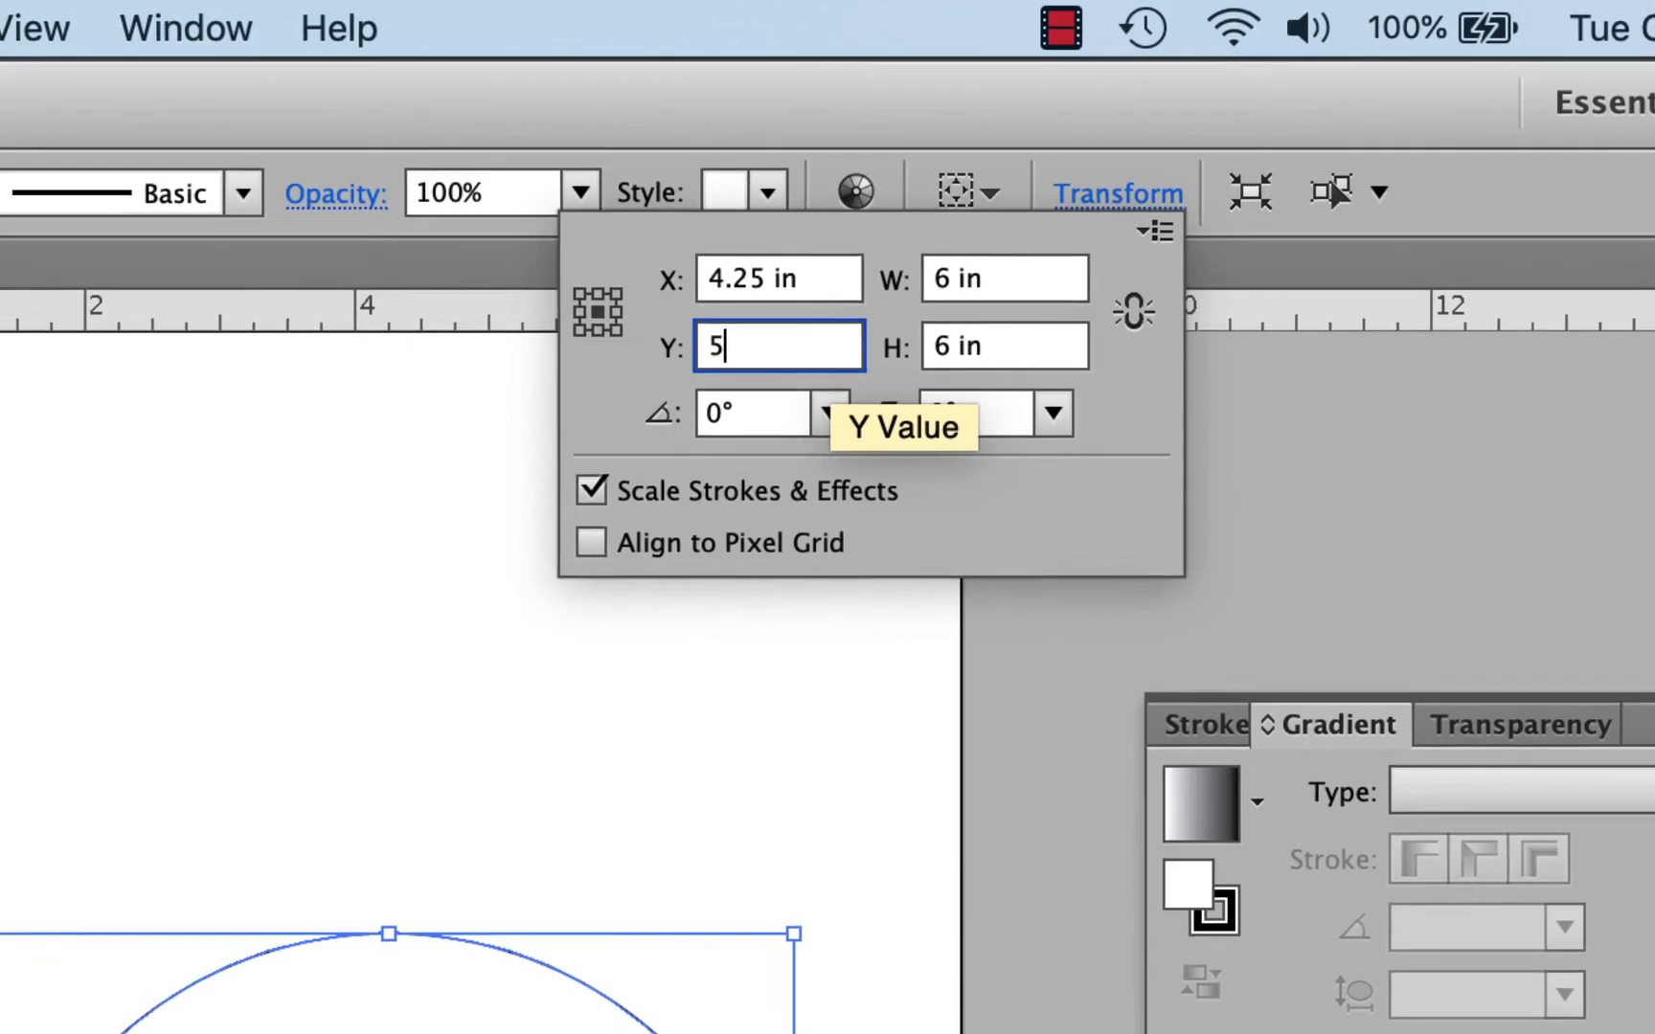
{"action": "type", "text": ".5"}
{"action": "key", "text": "Return"}
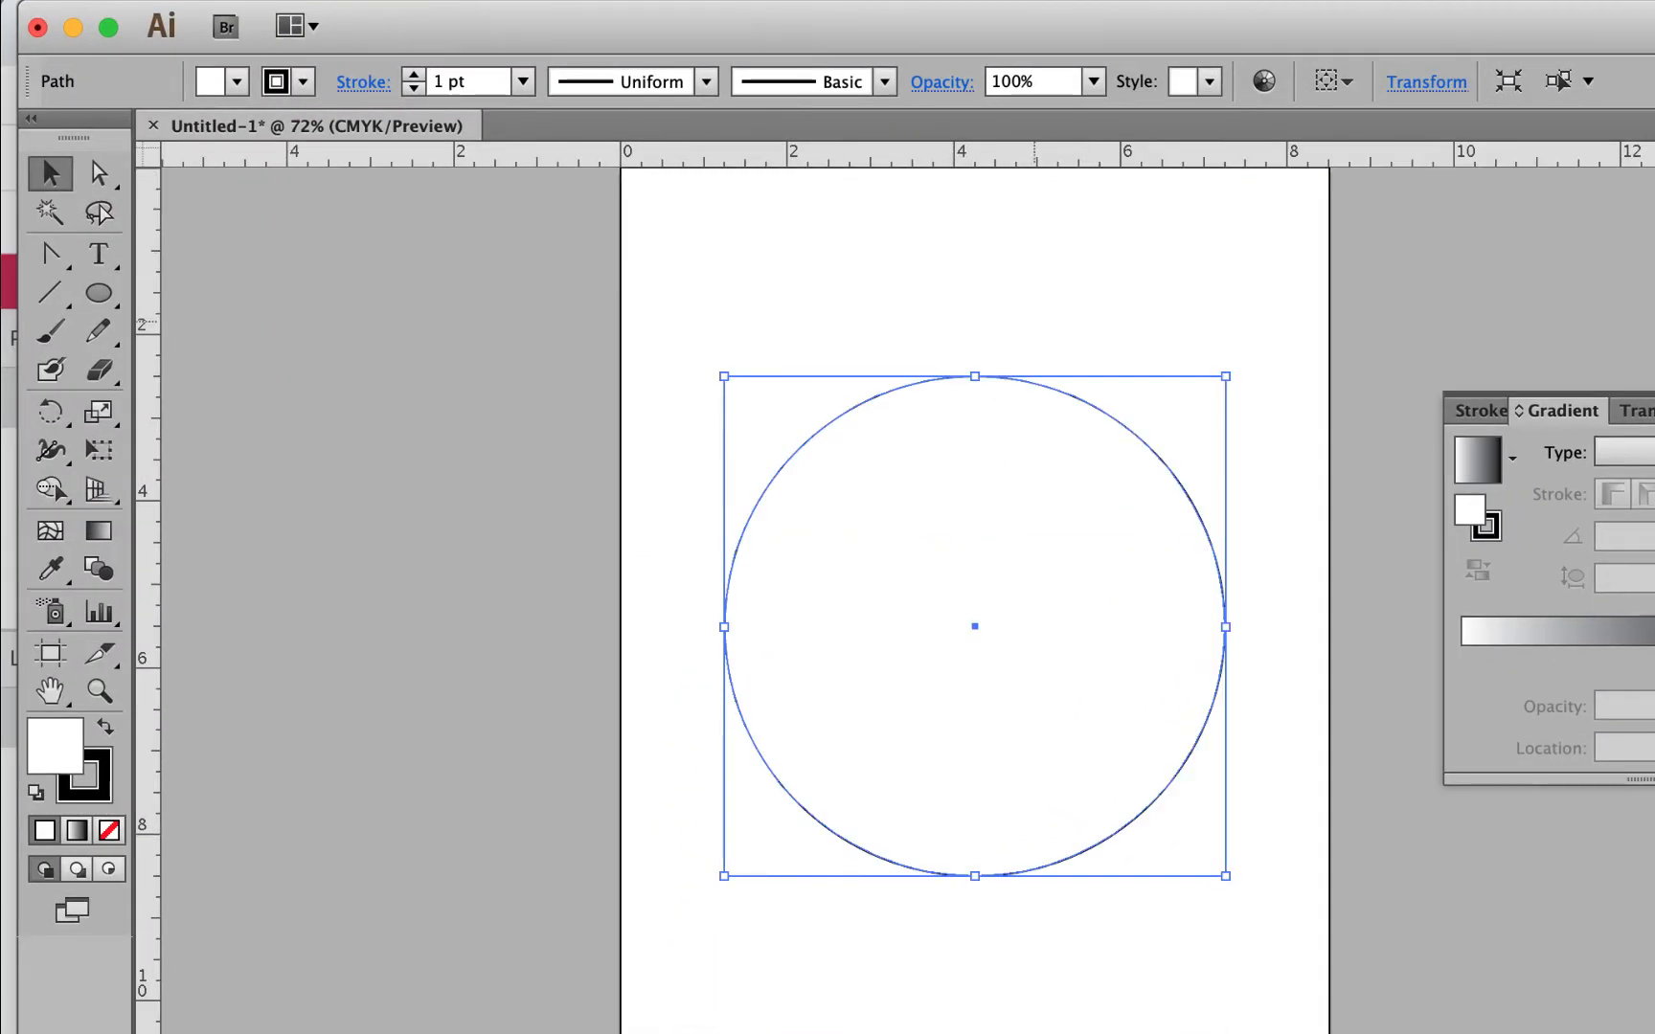
Step: With Direct Selection, select the circle's top anchor and tilt its right handle upward
{"action": "left_click", "coordinate": [96, 171]}
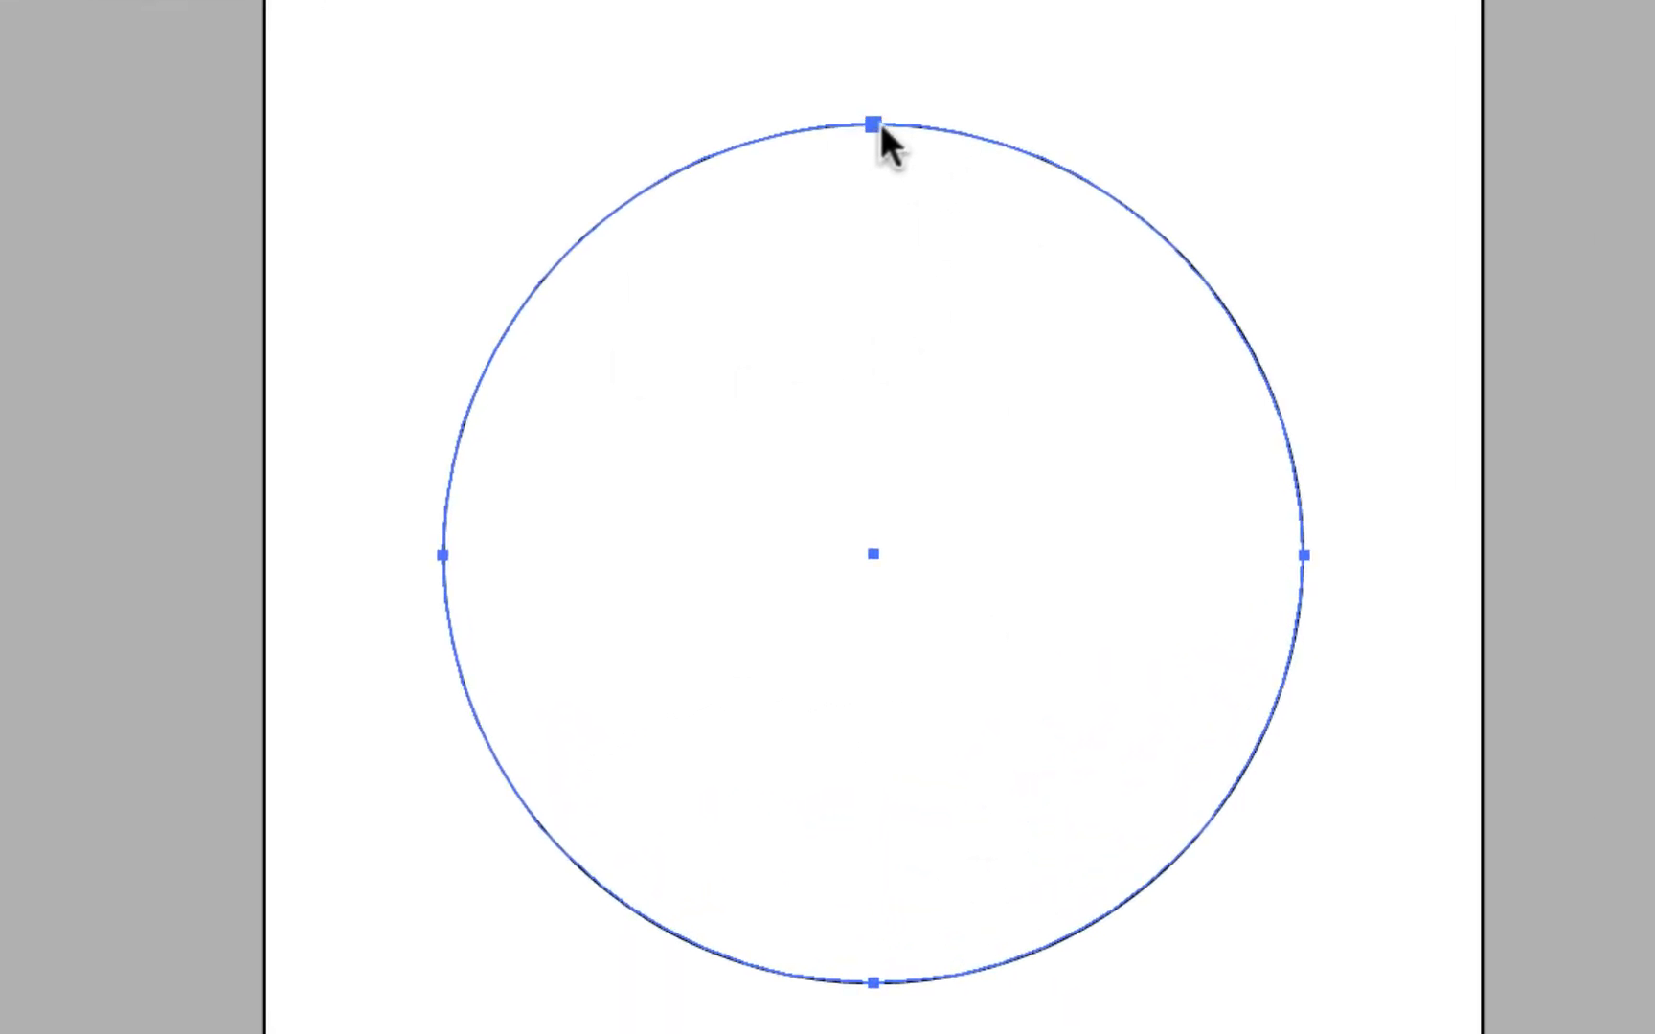
{"action": "mouse_move", "coordinate": [875, 122]}
{"action": "left_mouse_down"}
{"action": "mouse_move", "coordinate": [874, 1]}
{"action": "mouse_move", "coordinate": [872, 136]}
{"action": "left_mouse_up"}
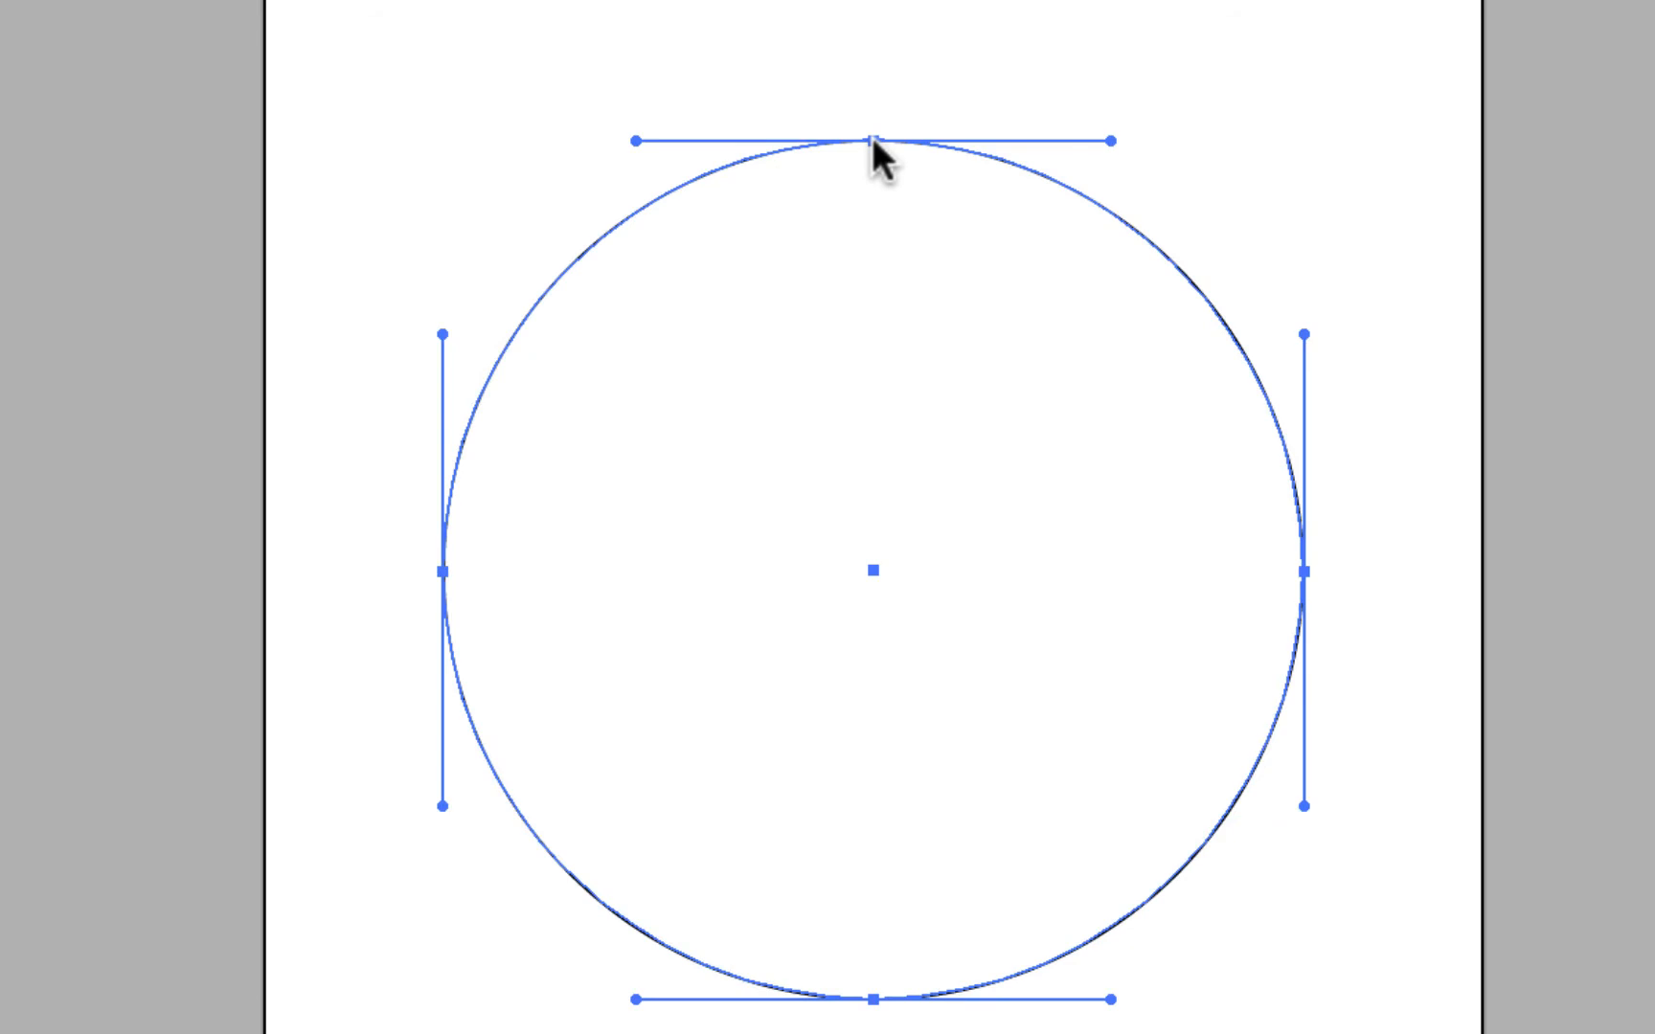
{"action": "key", "text": "super+z"}
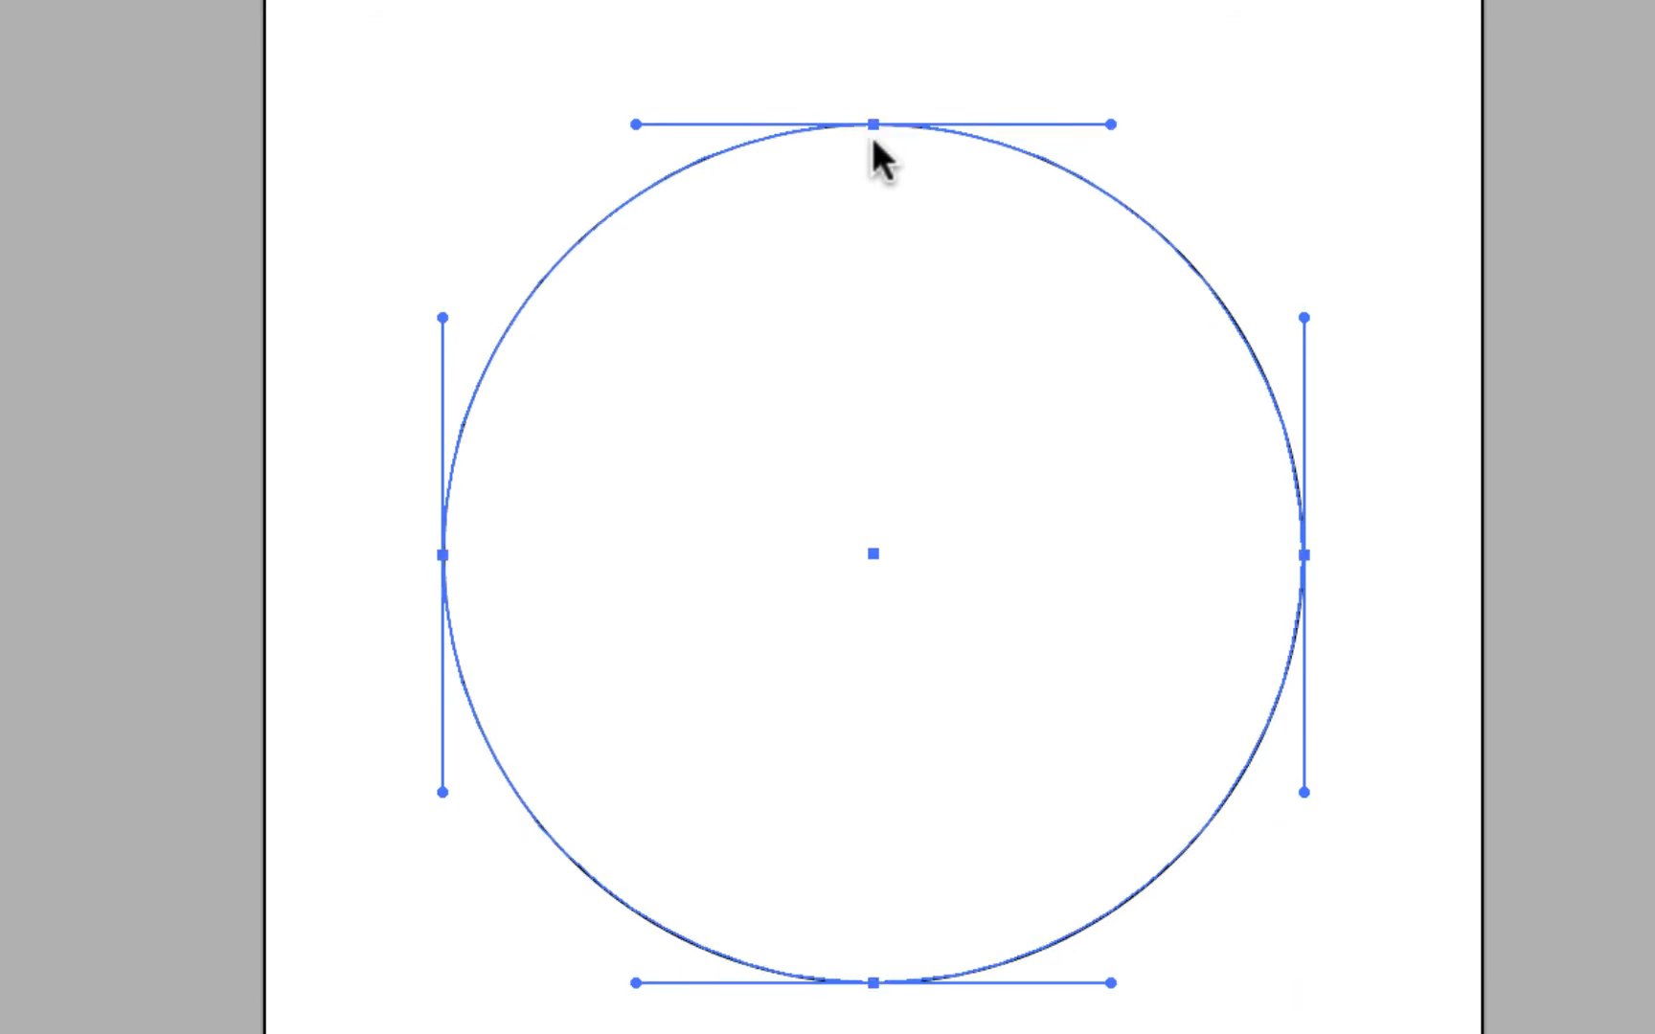
{"action": "left_click", "coordinate": [1046, 25]}
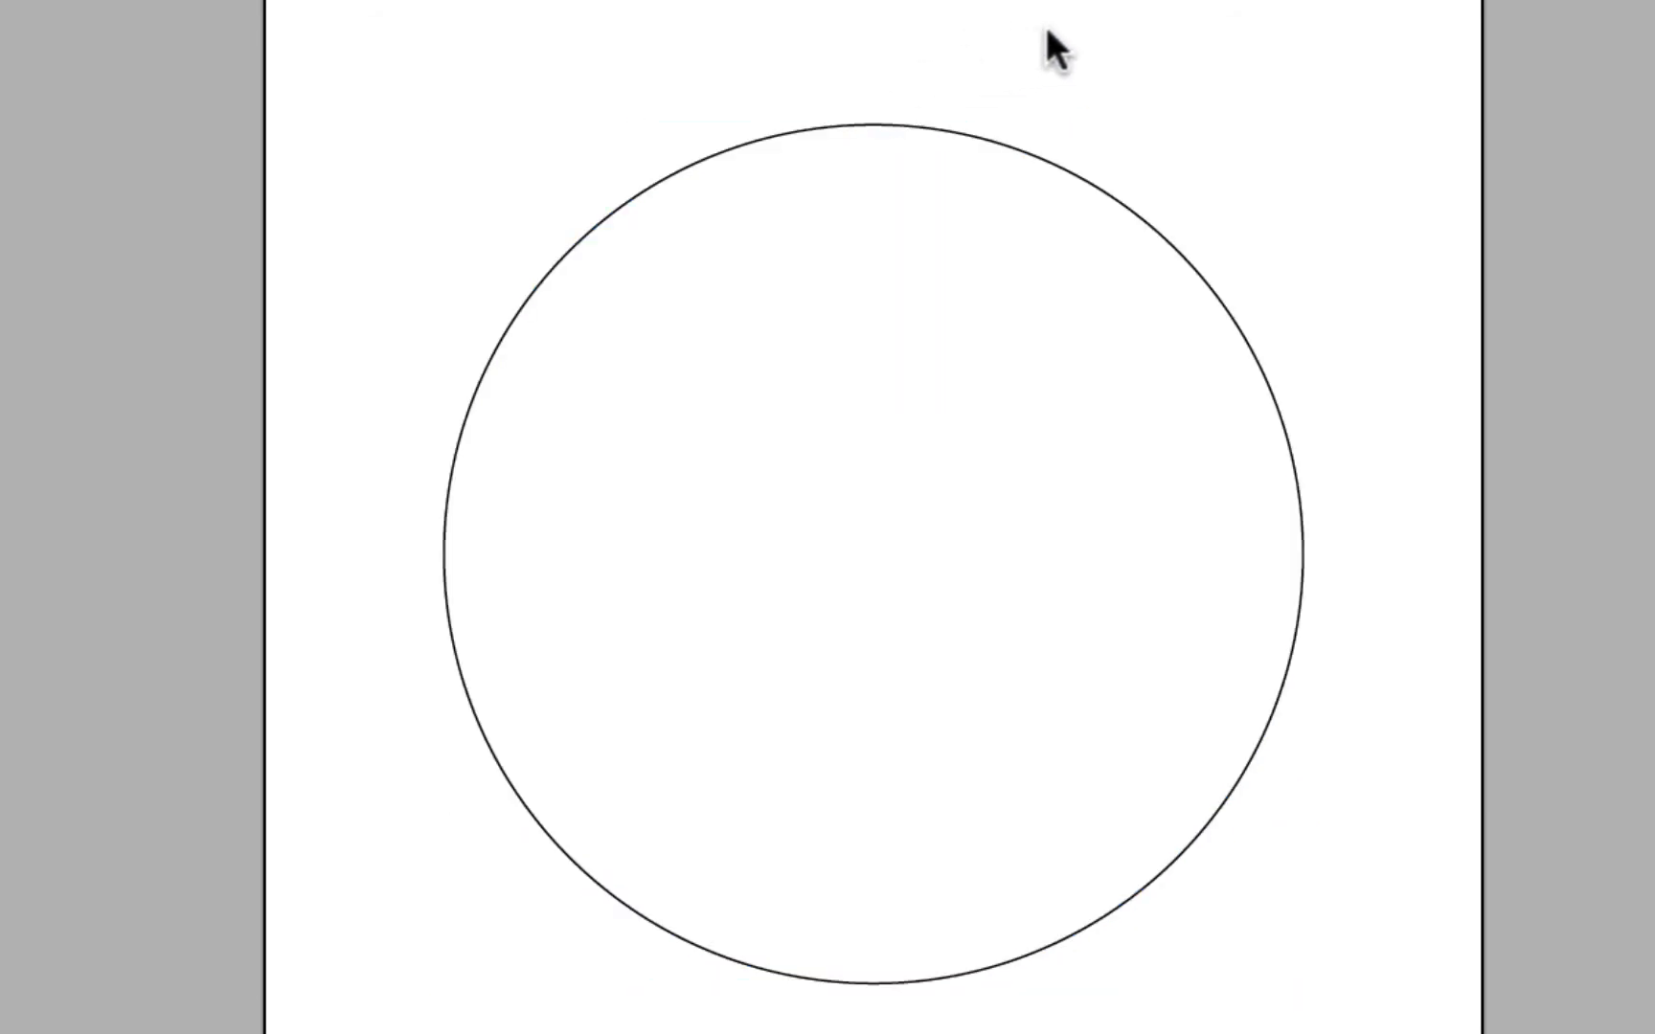
{"action": "left_click", "coordinate": [872, 125]}
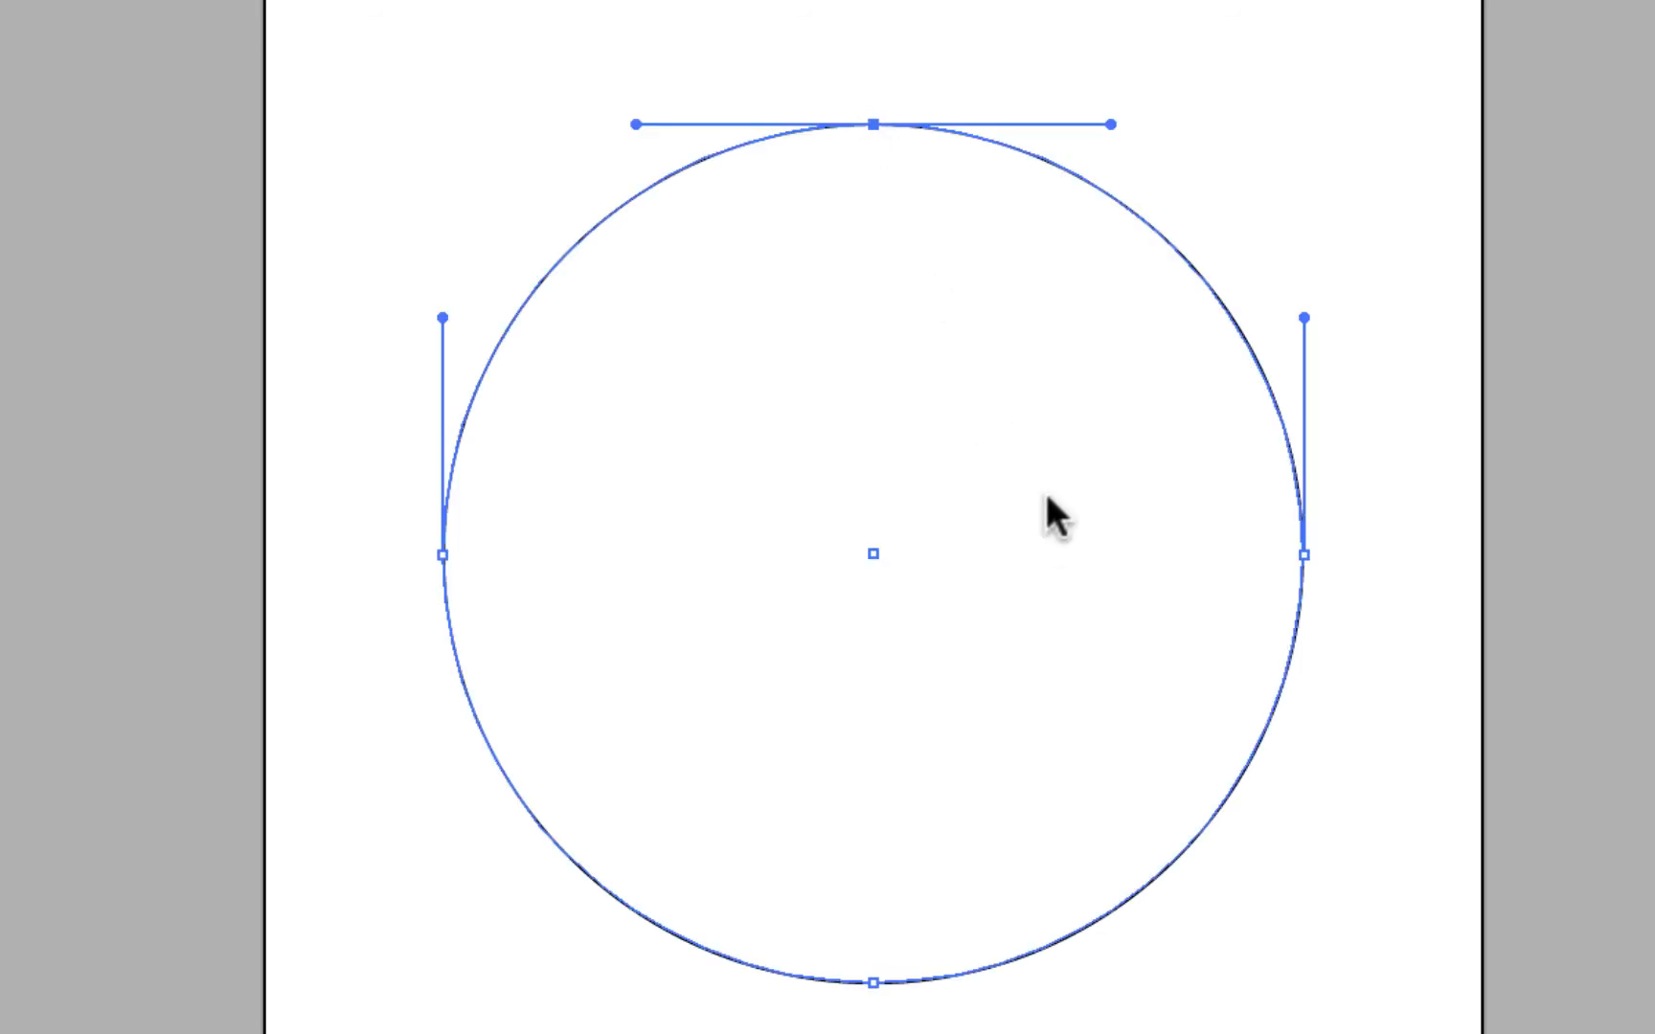
{"action": "mouse_move", "coordinate": [1111, 125]}
{"action": "left_mouse_down"}
{"action": "mouse_move", "coordinate": [1108, 43]}
{"action": "mouse_move", "coordinate": [1094, 161]}
{"action": "mouse_move", "coordinate": [1083, 40]}
{"action": "mouse_move", "coordinate": [1082, 201]}
{"action": "mouse_move", "coordinate": [1056, 42]}
{"action": "mouse_move", "coordinate": [1059, 146]}
{"action": "mouse_move", "coordinate": [1143, 119]}
{"action": "mouse_move", "coordinate": [1247, 121]}
{"action": "mouse_move", "coordinate": [1013, 100]}
{"action": "mouse_move", "coordinate": [1245, 134]}
{"action": "mouse_move", "coordinate": [1092, 130]}
{"action": "mouse_move", "coordinate": [1294, 122]}
{"action": "mouse_move", "coordinate": [1163, 140]}
{"action": "mouse_move", "coordinate": [1119, 119]}
{"action": "left_mouse_up"}
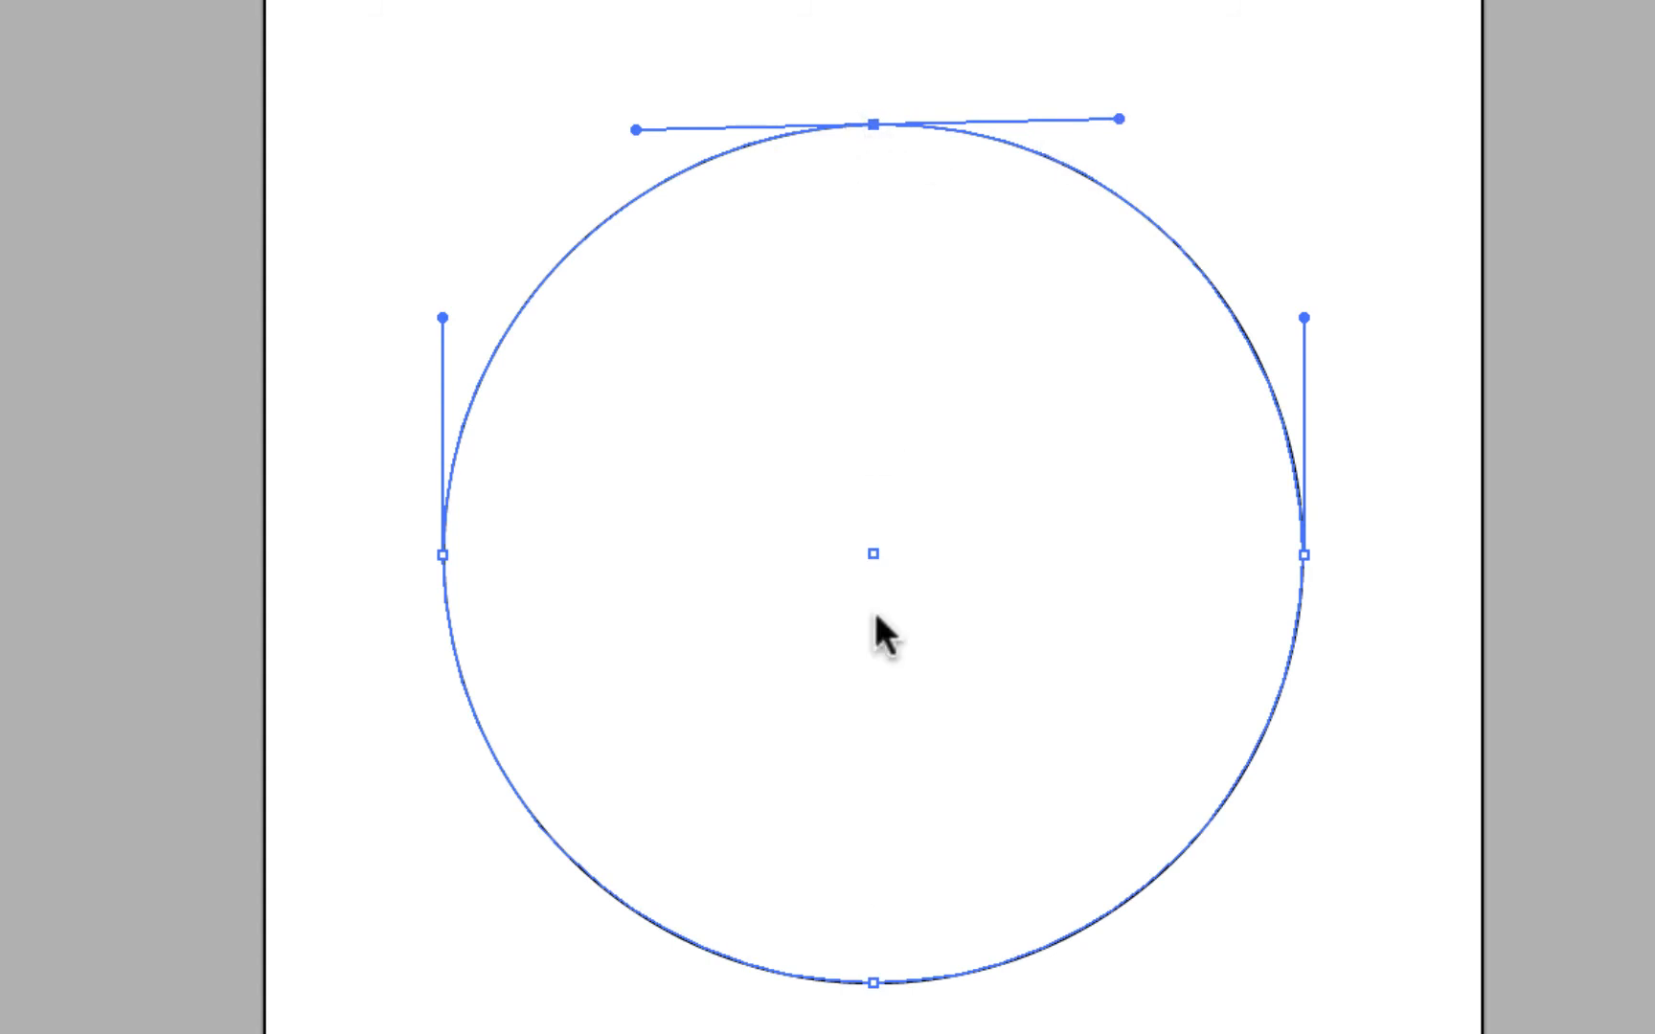
Step: Convert the circle's bottom anchor into a sharp corner with the Anchor Point tool
{"action": "left_click", "coordinate": [873, 982]}
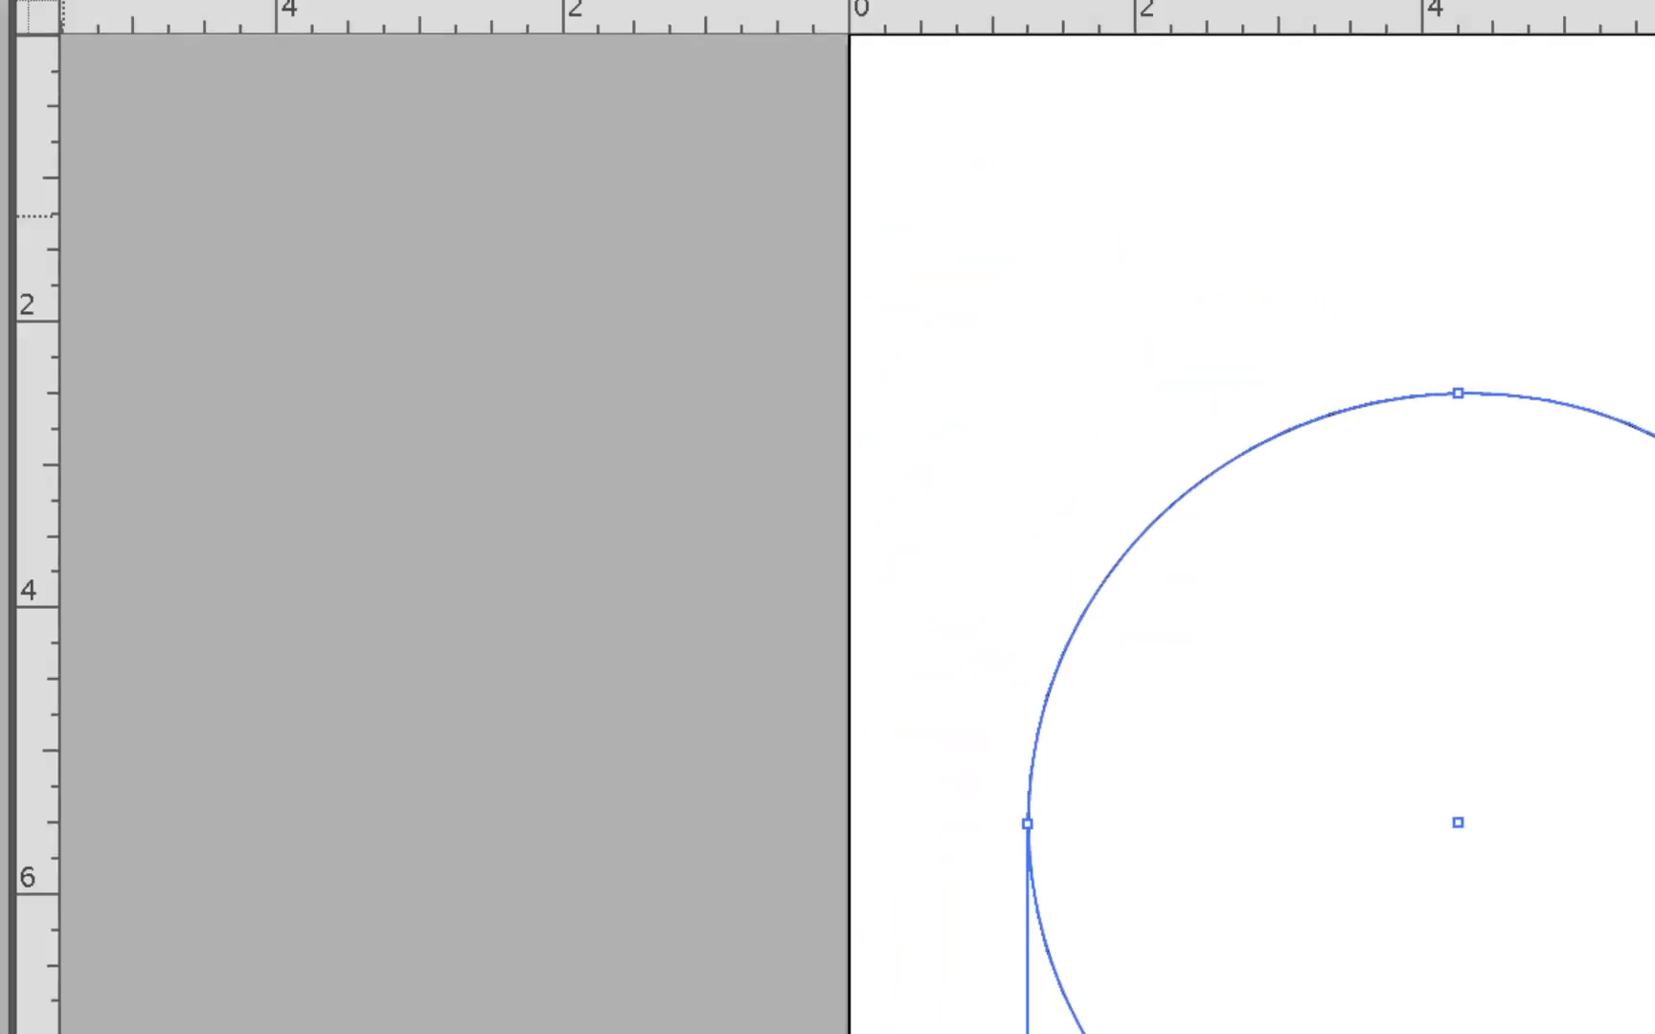
{"action": "left_click", "coordinate": [86, 278]}
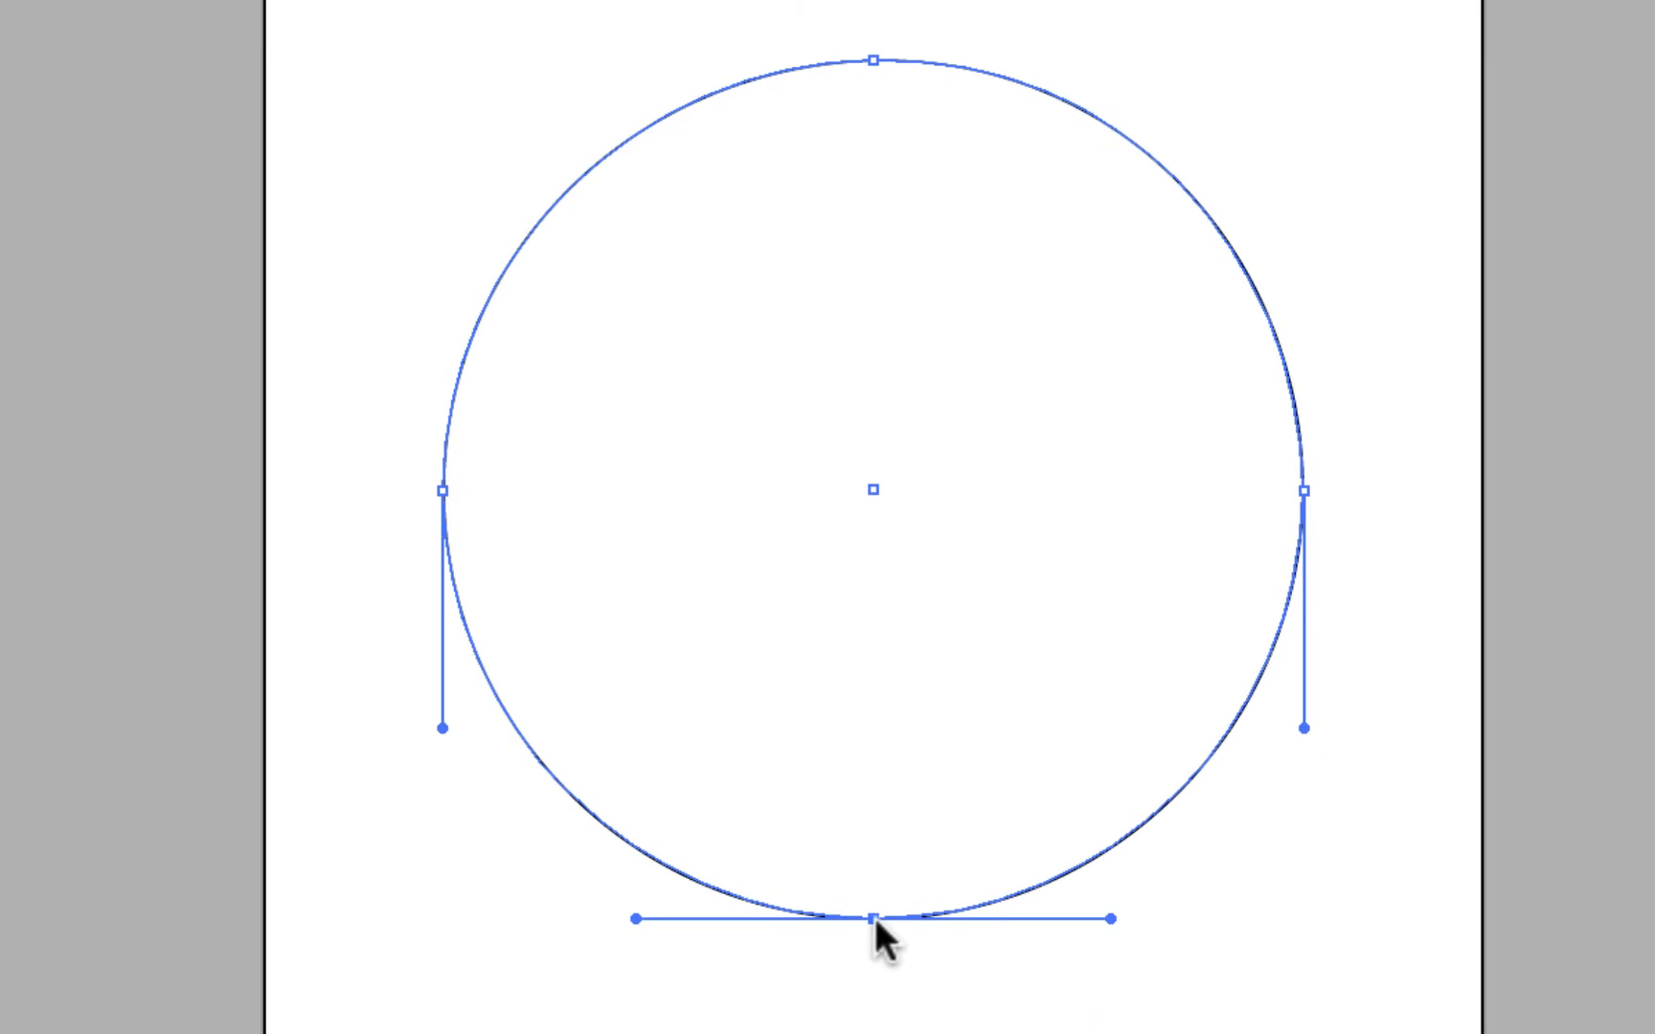
{"action": "left_click", "coordinate": [871, 916]}
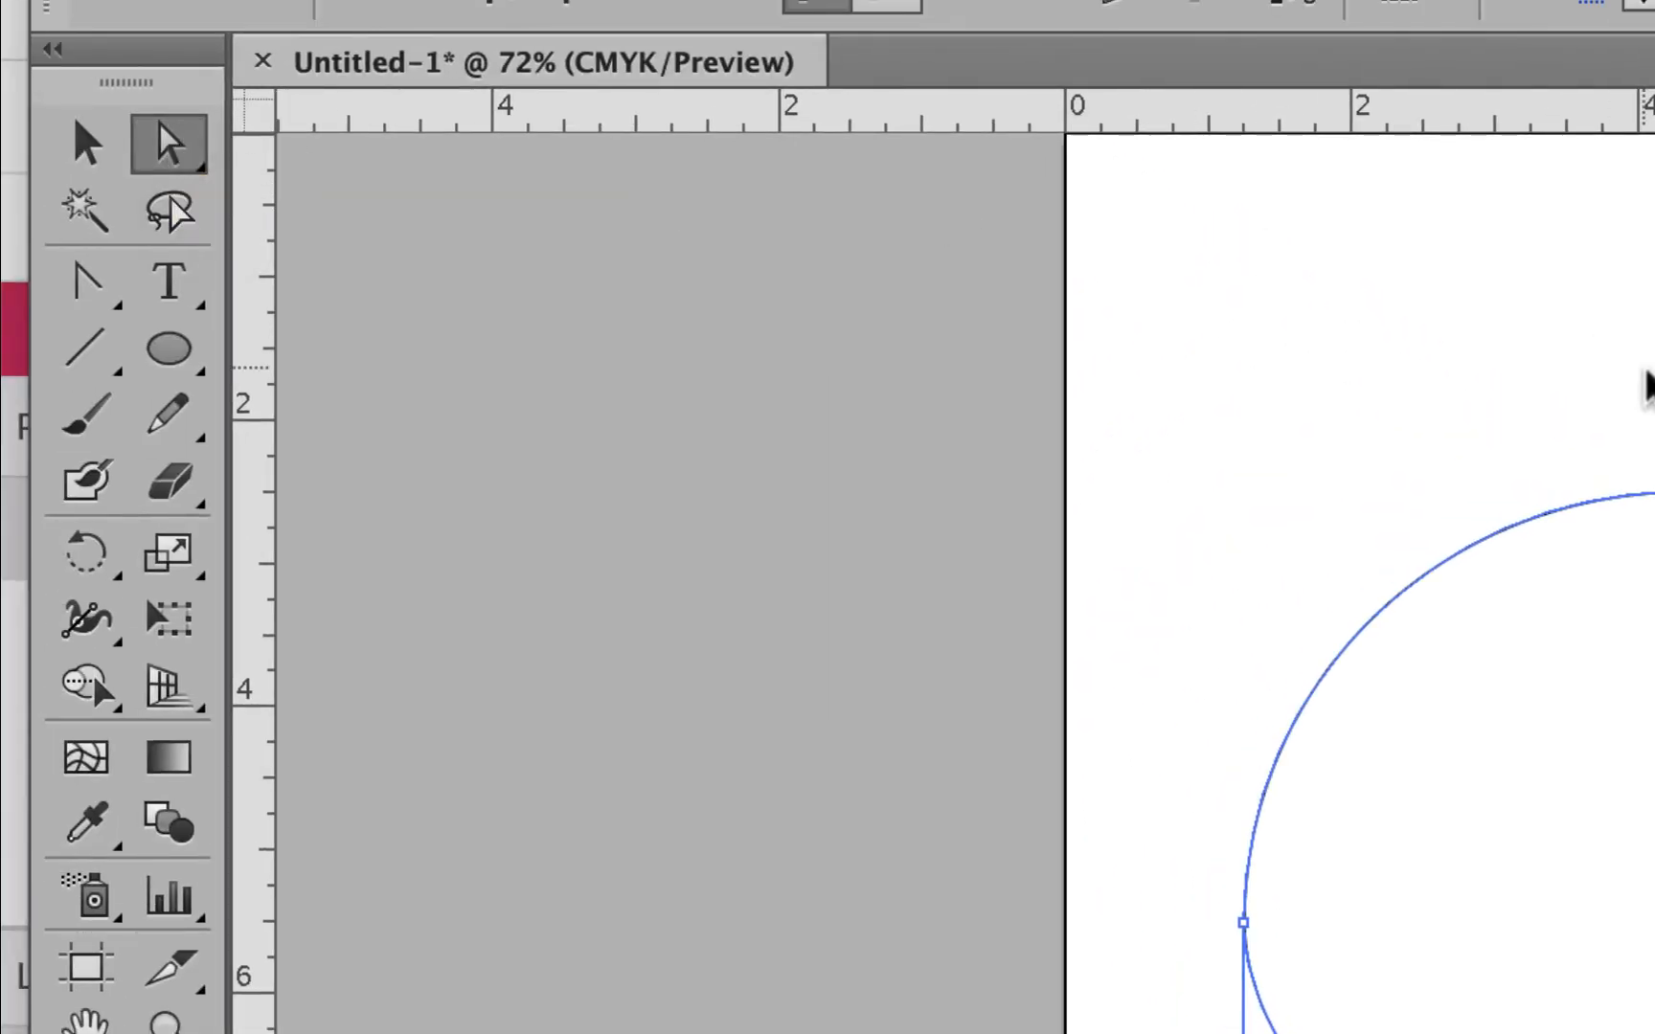
Step: Pull the top point down and split its handles into a notch, rounding the left lobe
{"action": "left_click_drag", "start_coordinate": [1603, 463], "coordinate": [1170, 538]}
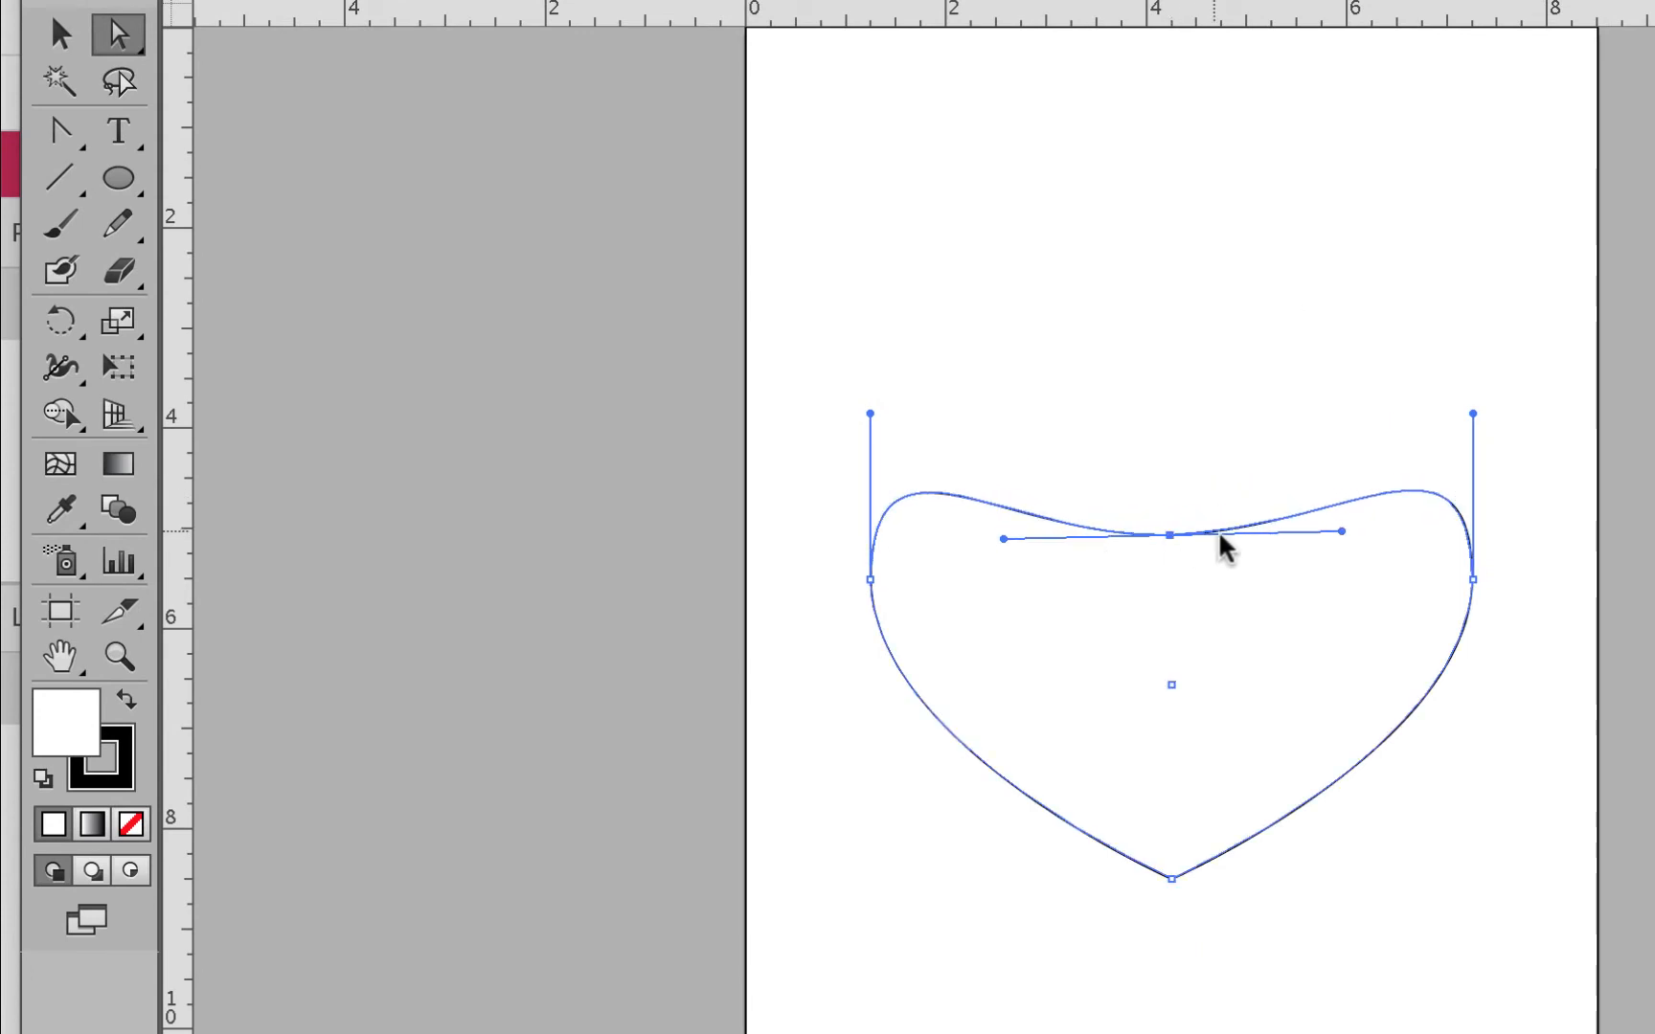
{"action": "left_click_drag", "start_coordinate": [1340, 530], "coordinate": [1246, 345]}
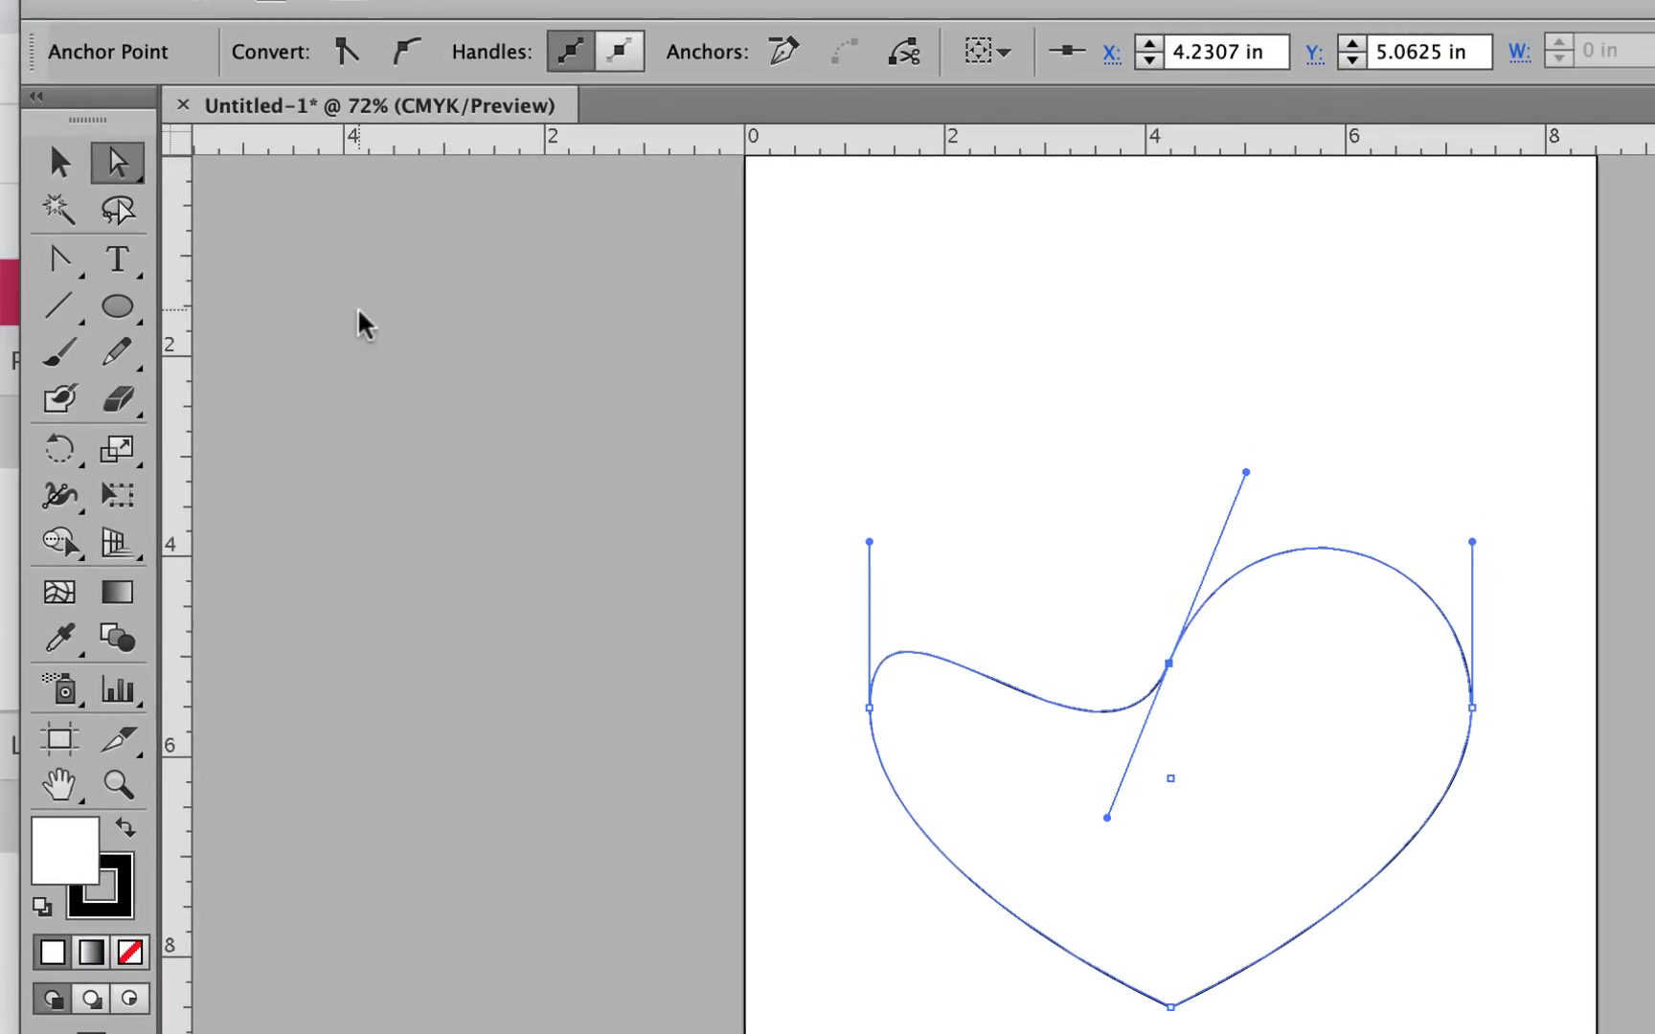
{"action": "left_click", "coordinate": [59, 259]}
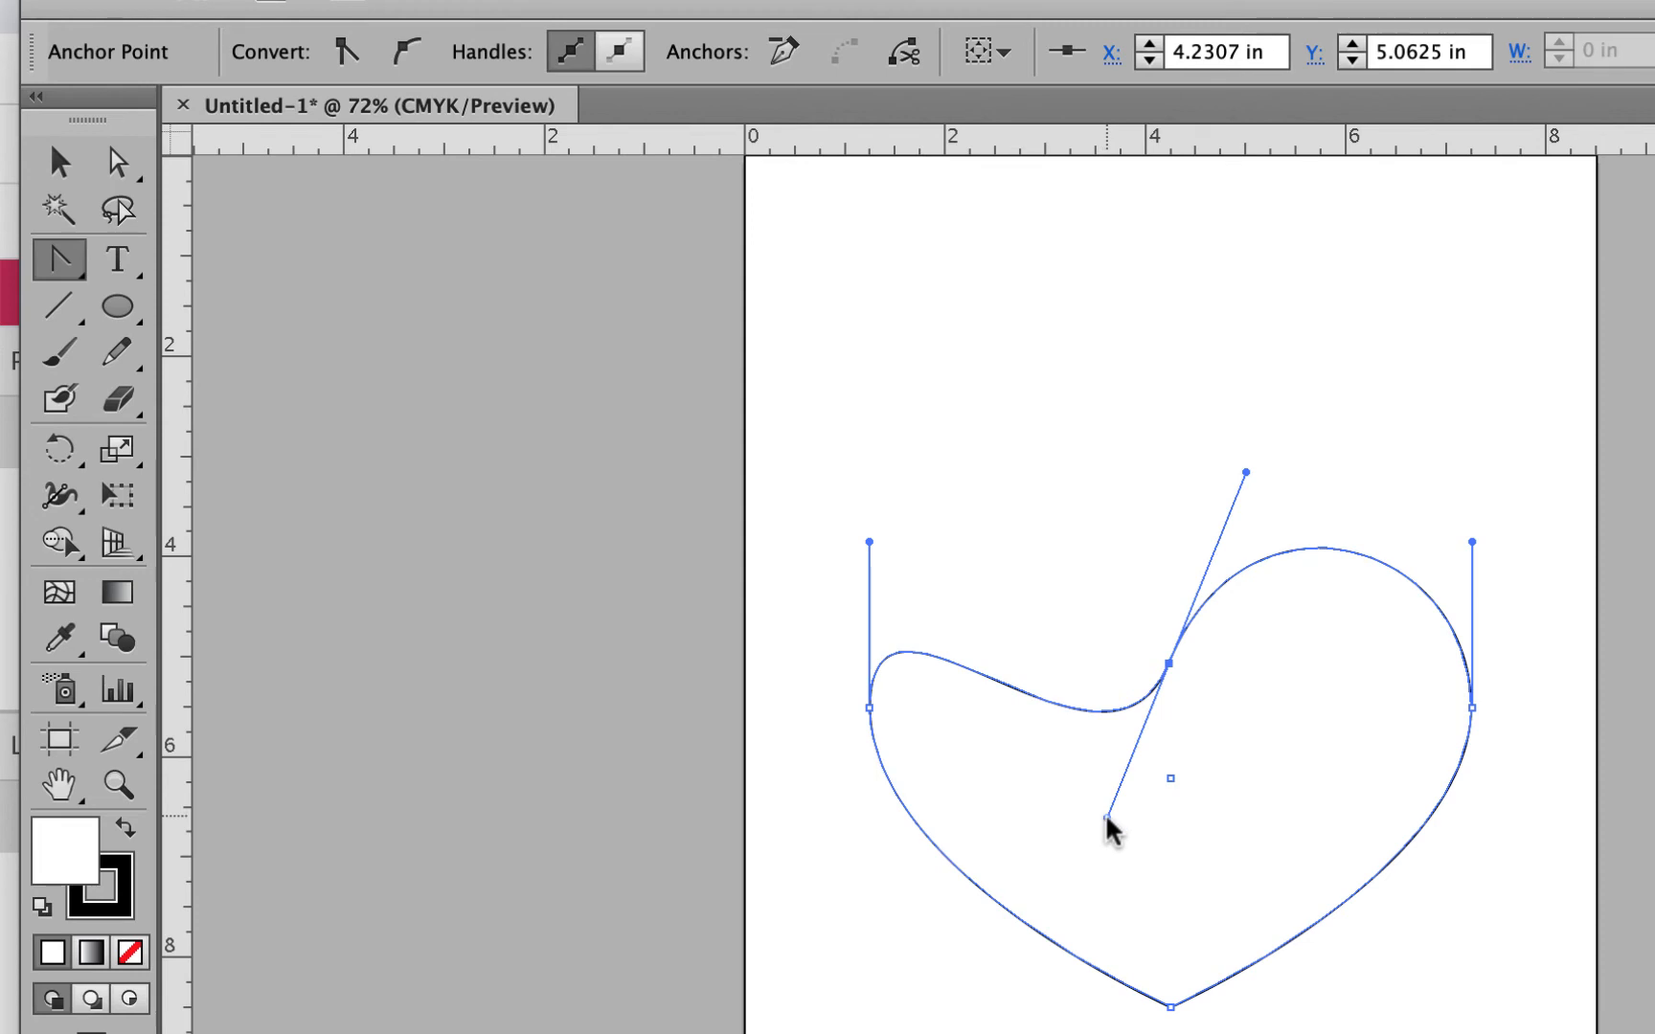
{"action": "left_click_drag", "start_coordinate": [1106, 819], "coordinate": [1089, 476]}
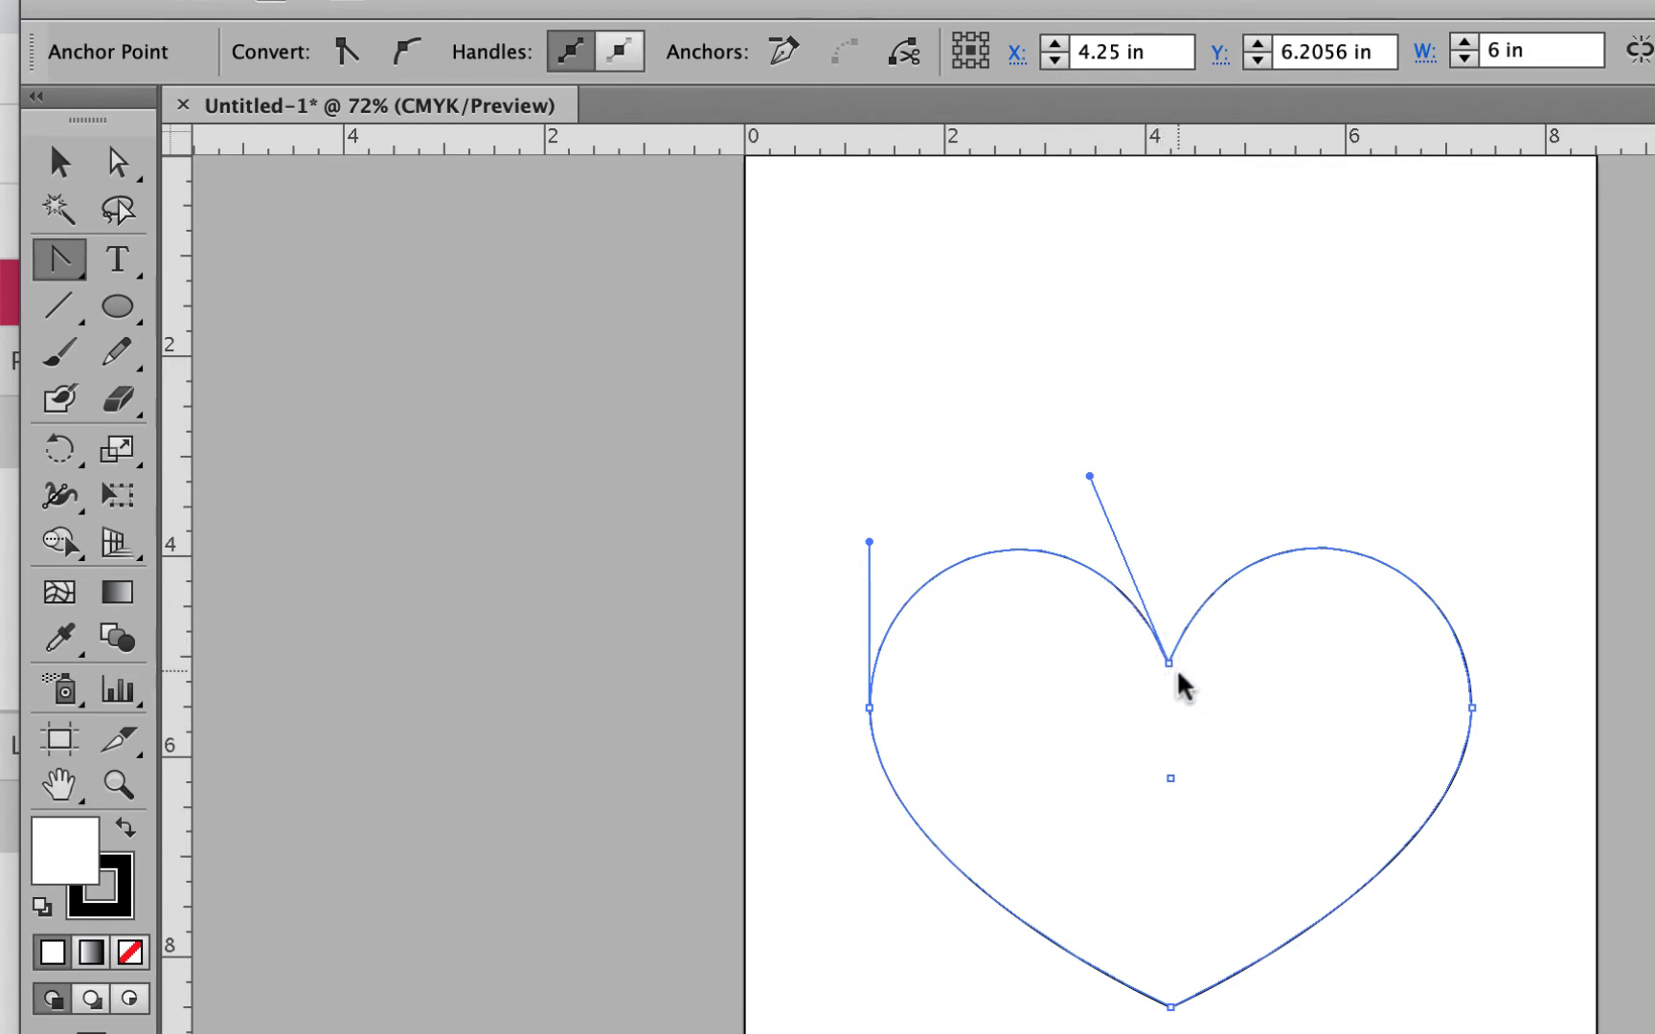
{"action": "left_click_drag", "start_coordinate": [1168, 664], "coordinate": [1246, 510]}
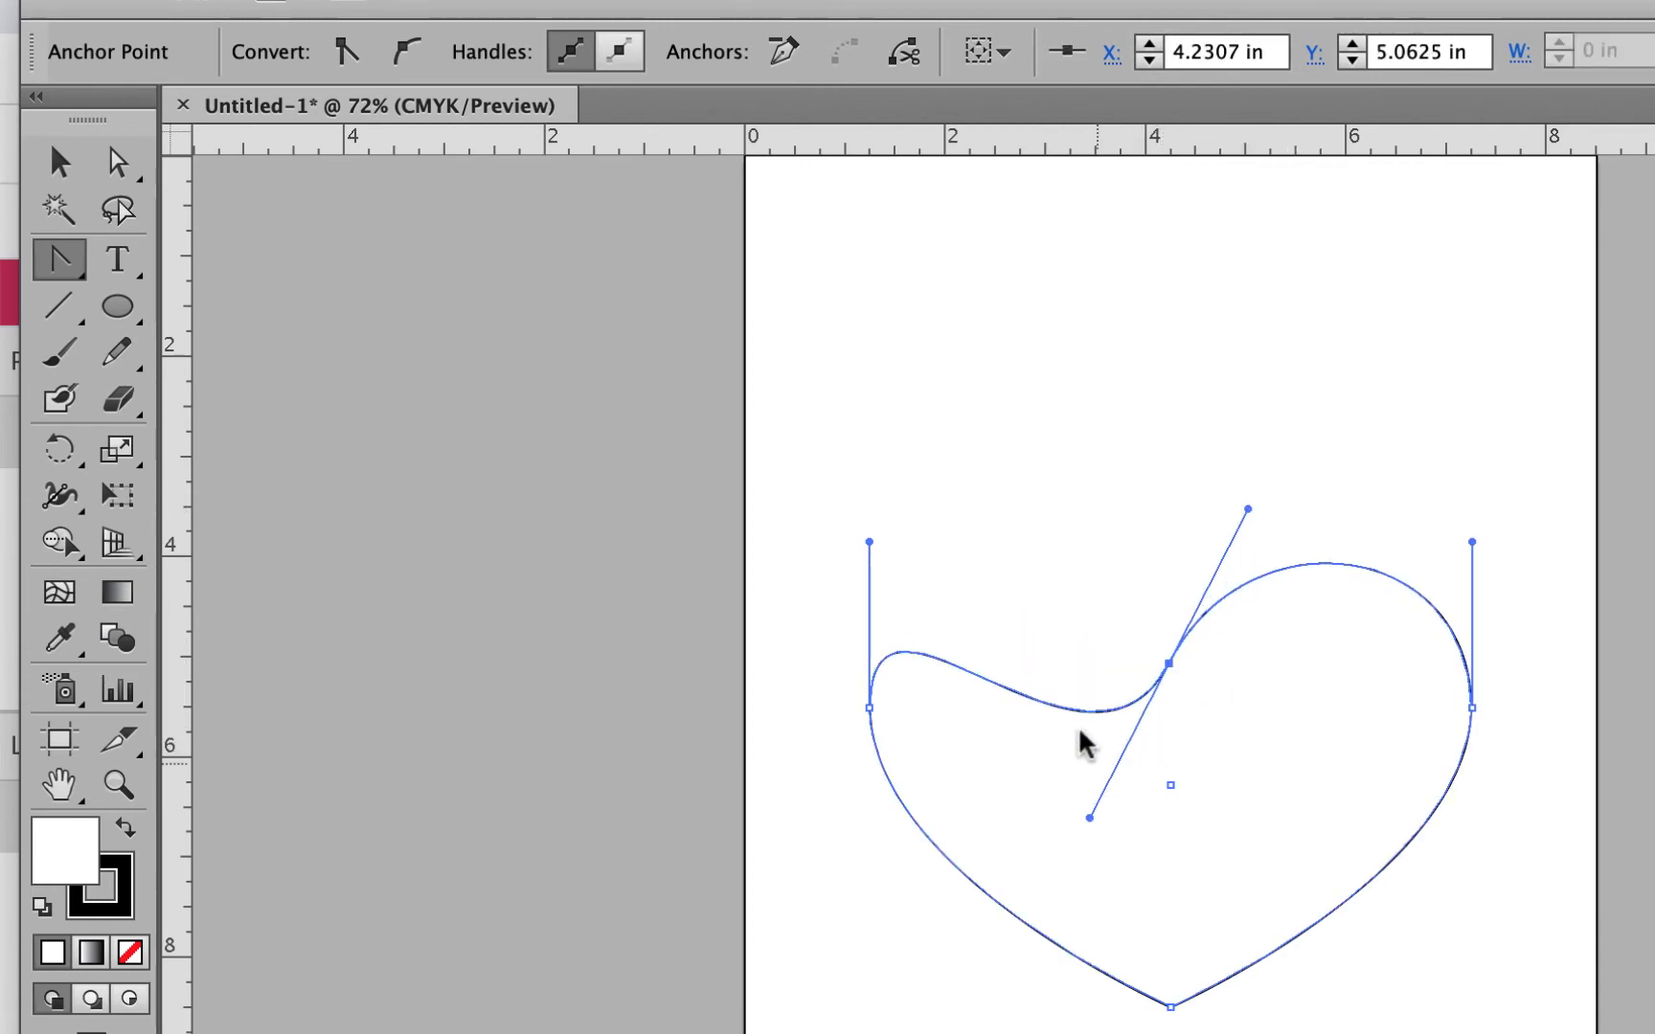
{"action": "left_click", "coordinate": [975, 668]}
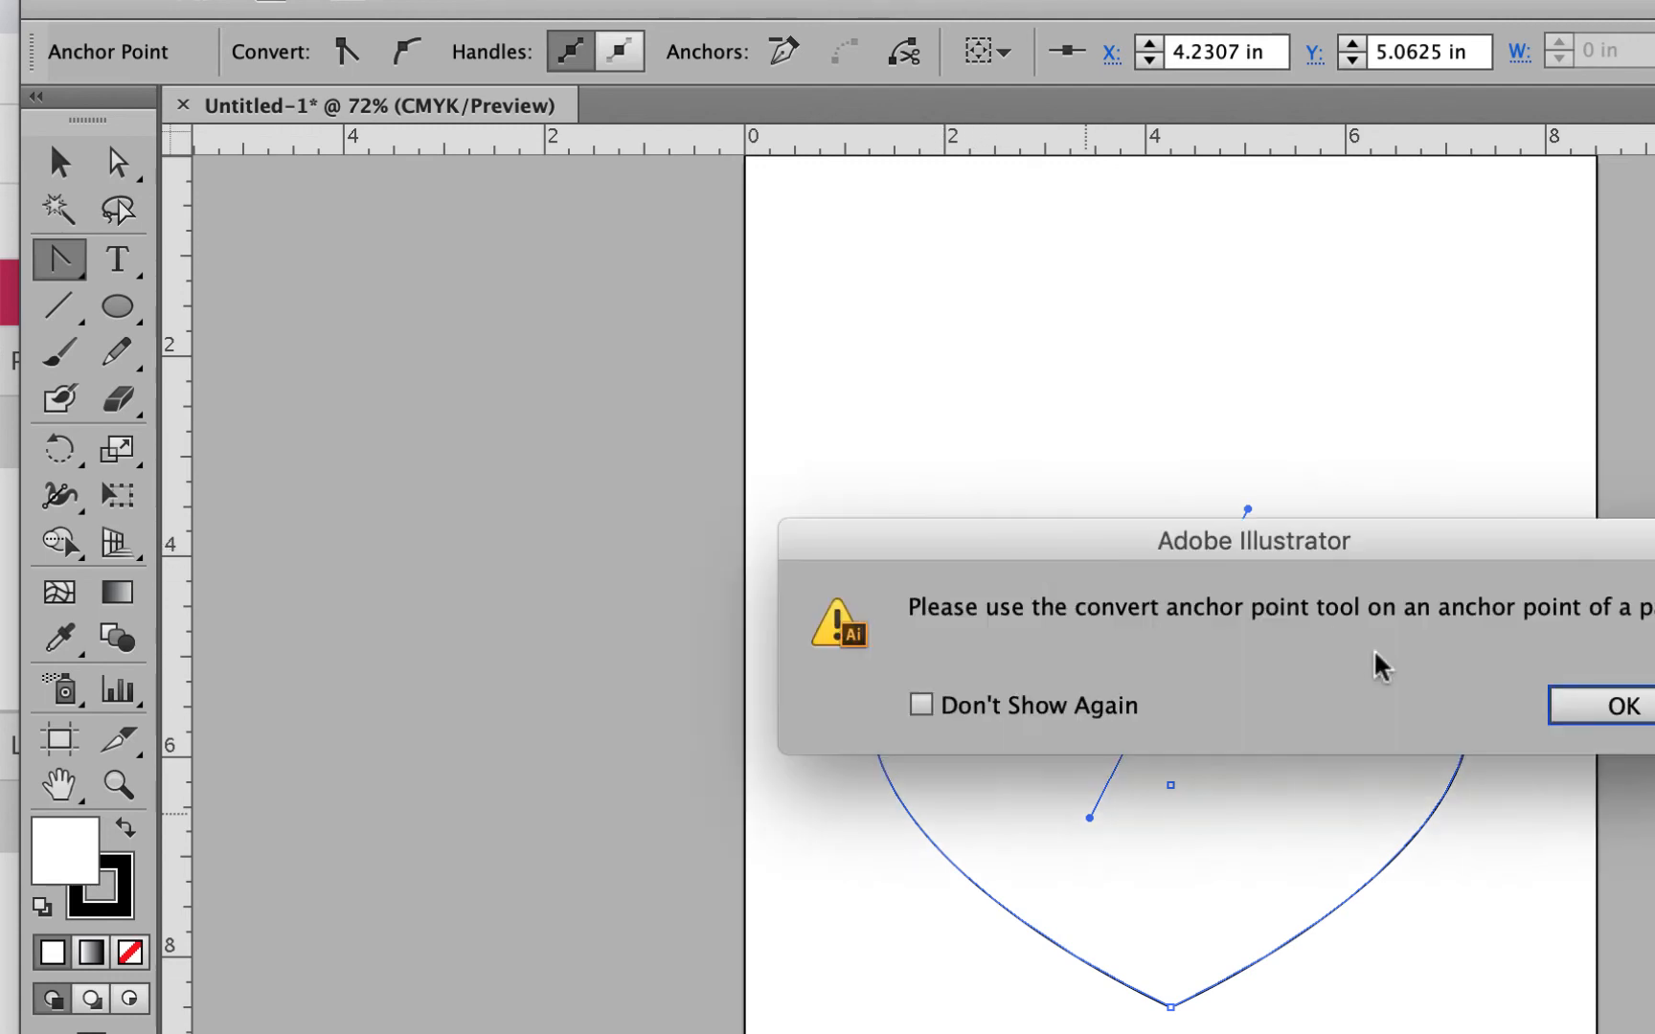
{"action": "left_click", "coordinate": [1625, 707]}
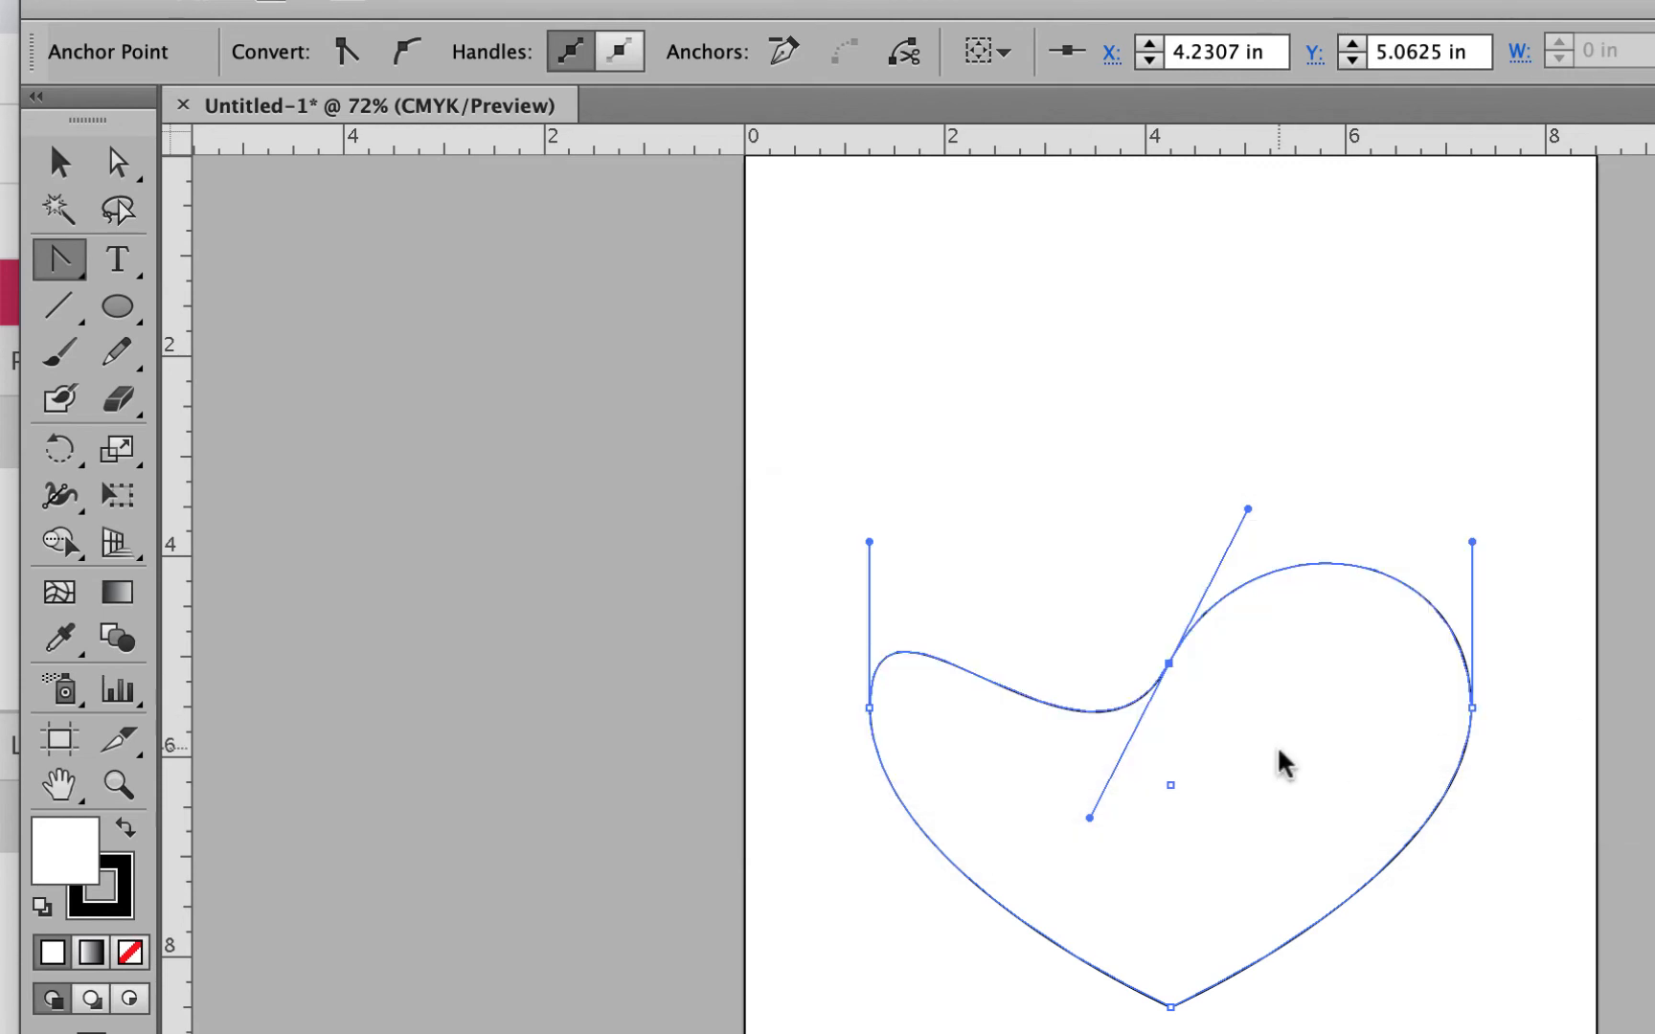
{"action": "left_click_drag", "start_coordinate": [1090, 818], "coordinate": [1085, 513]}
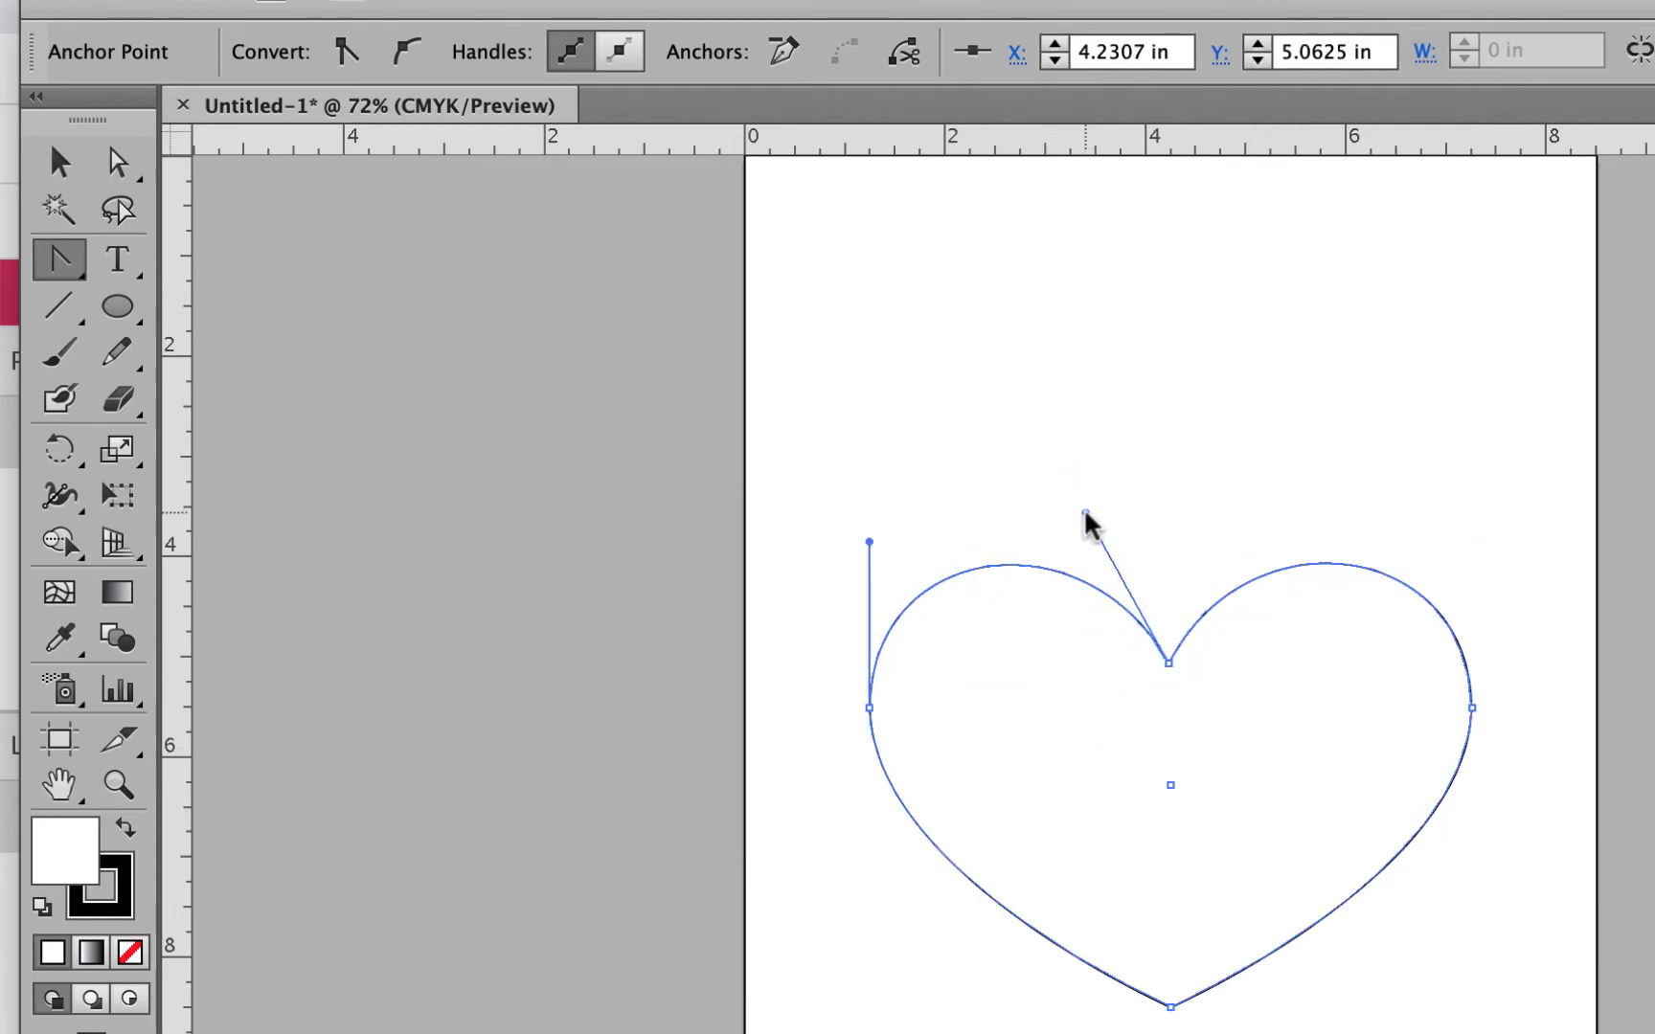
Step: Tilt the right side anchor's handles to round the right lobe, then select the left anchor
{"action": "left_click", "coordinate": [114, 161]}
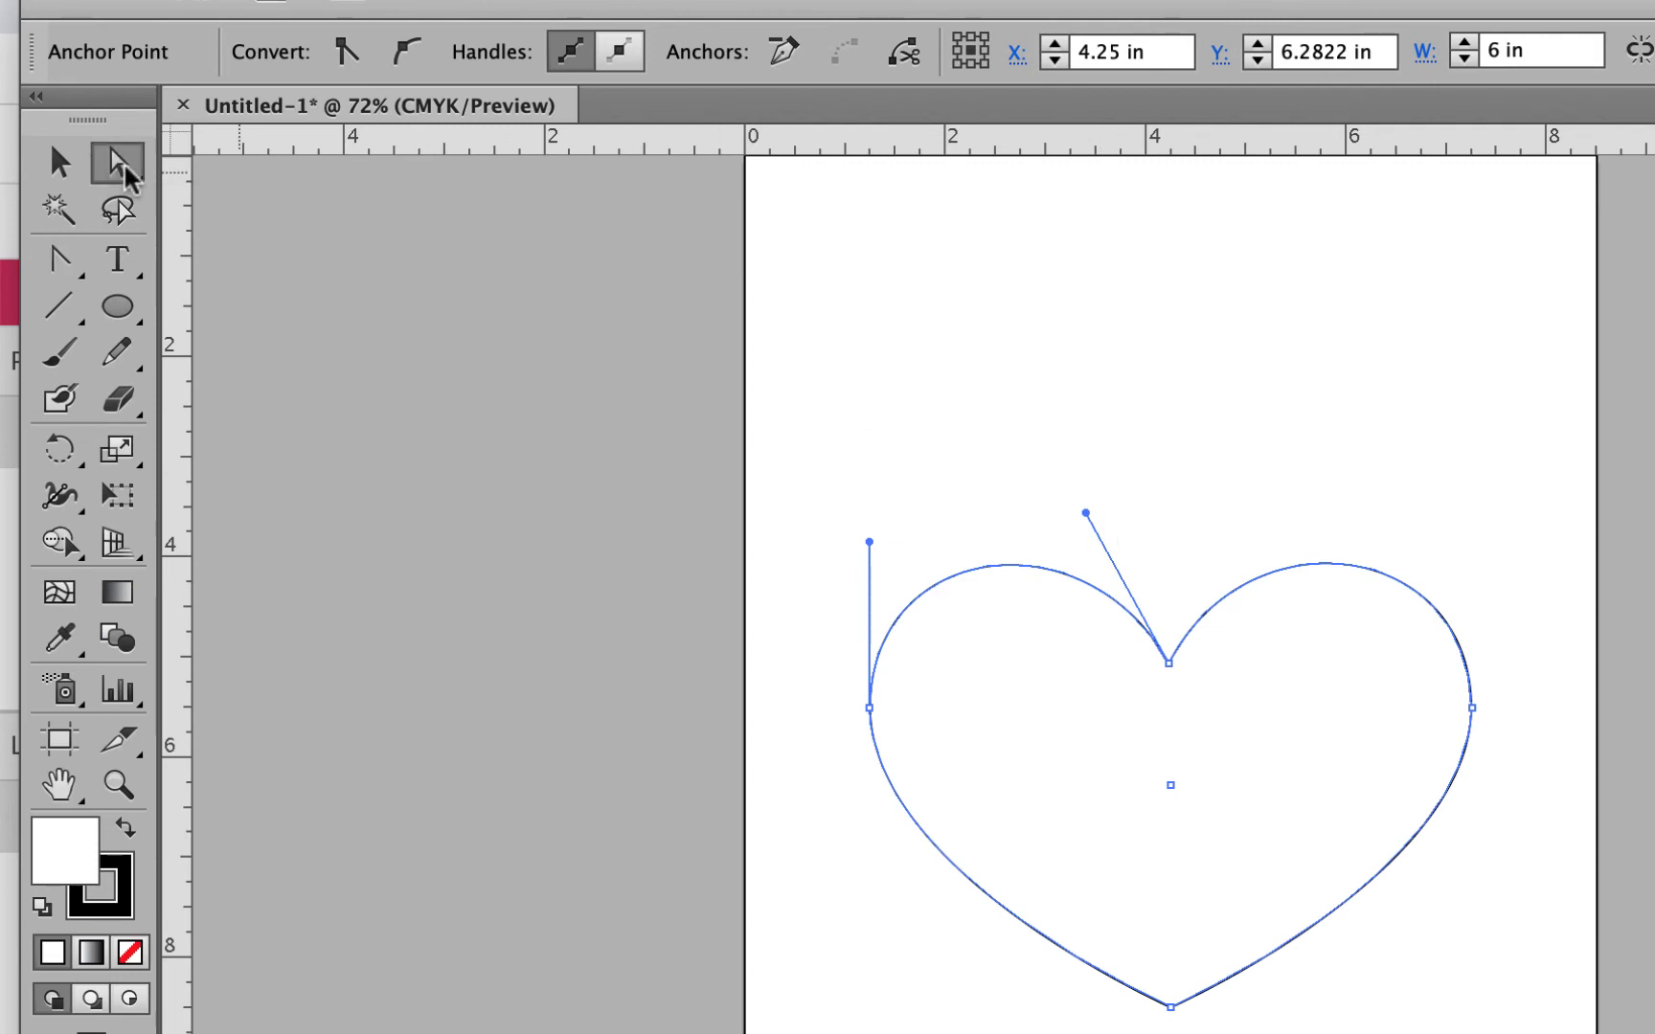
{"action": "left_click", "coordinate": [1168, 663]}
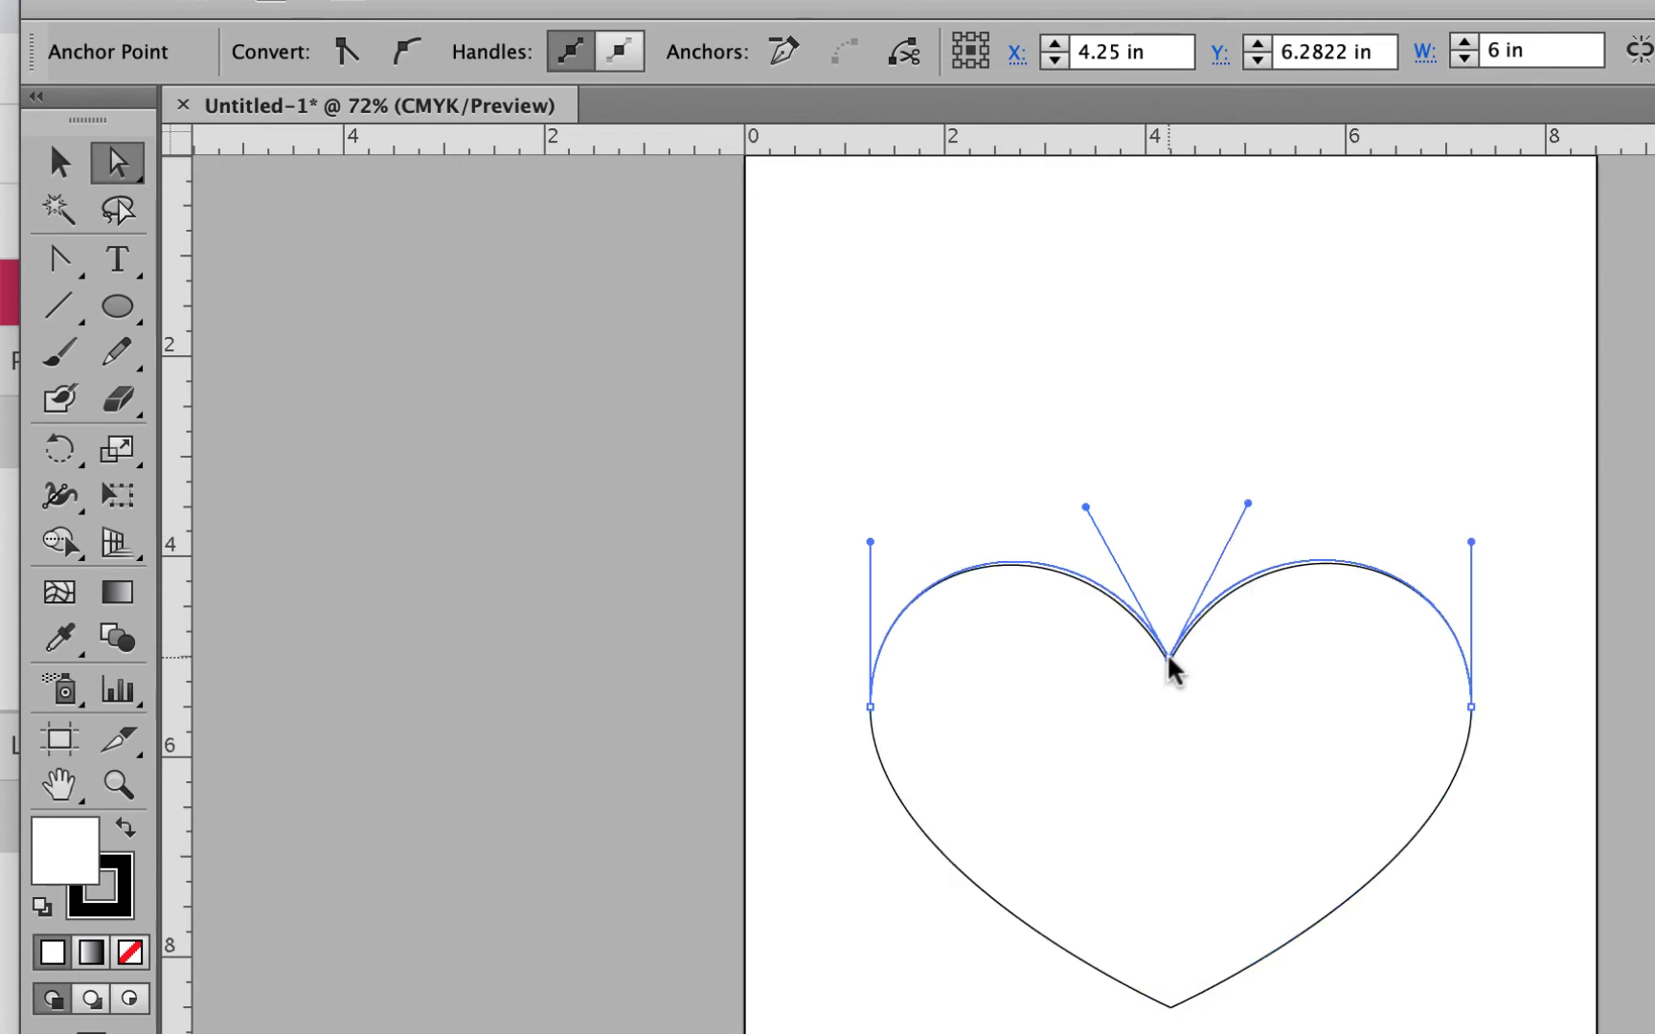
{"action": "left_click", "coordinate": [1472, 708]}
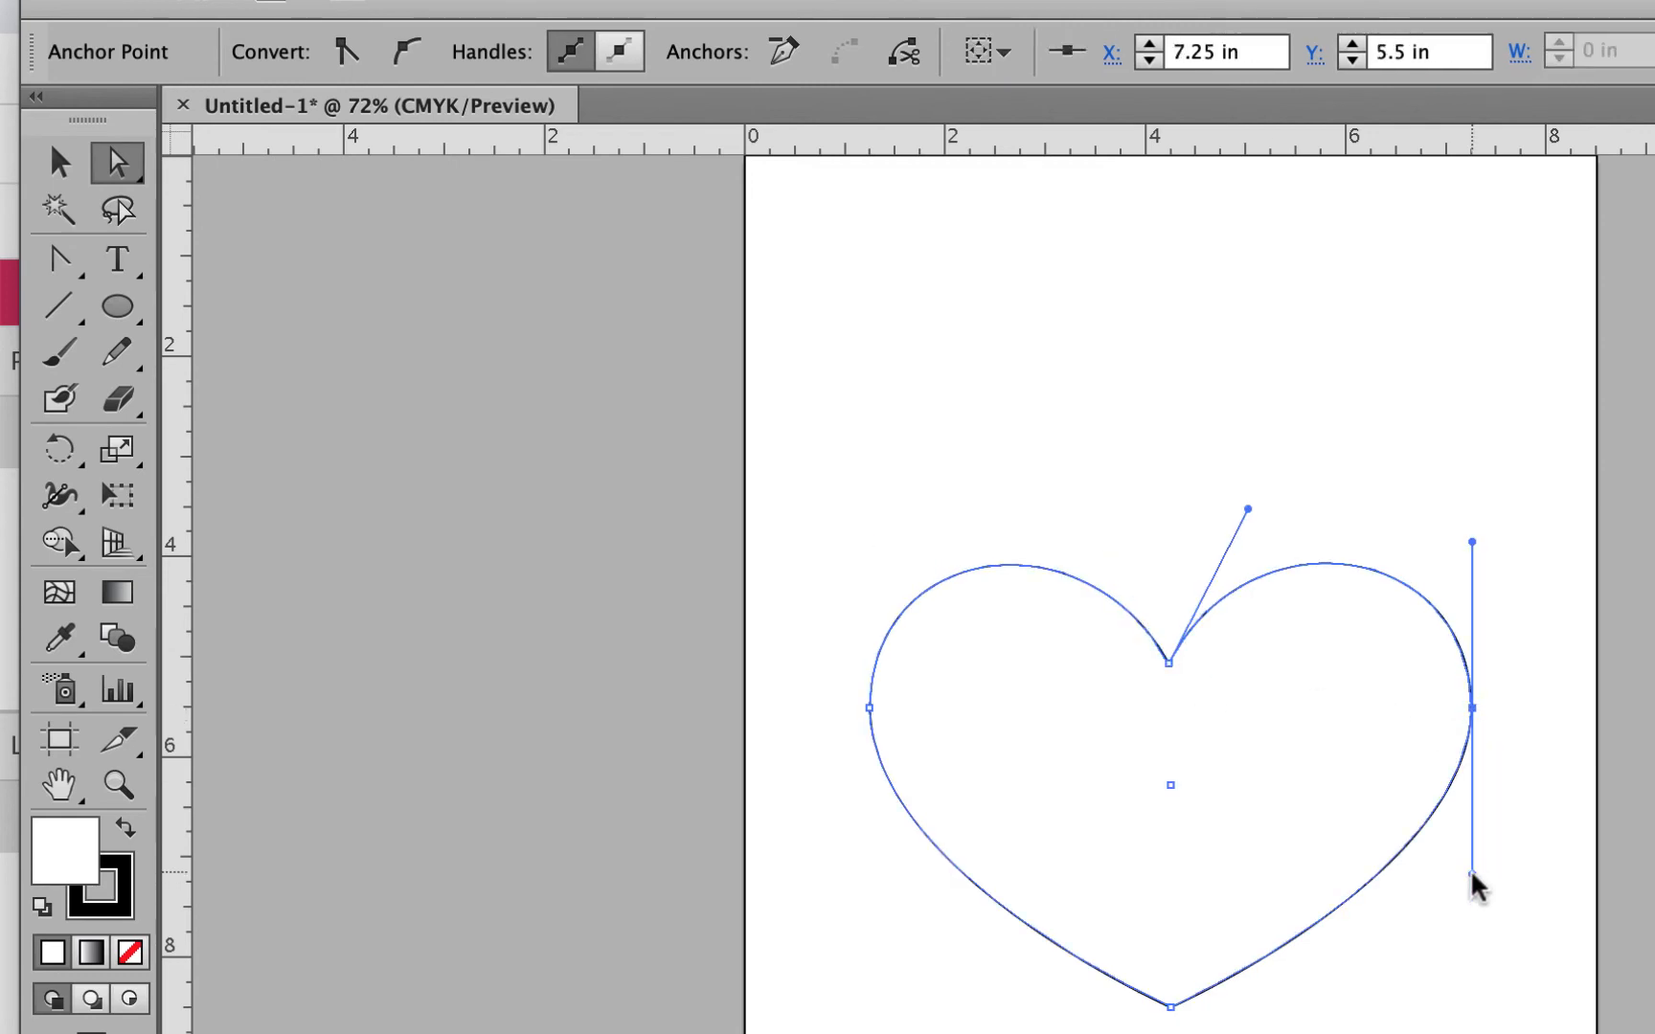
{"action": "left_click_drag", "start_coordinate": [1472, 873], "coordinate": [1434, 872]}
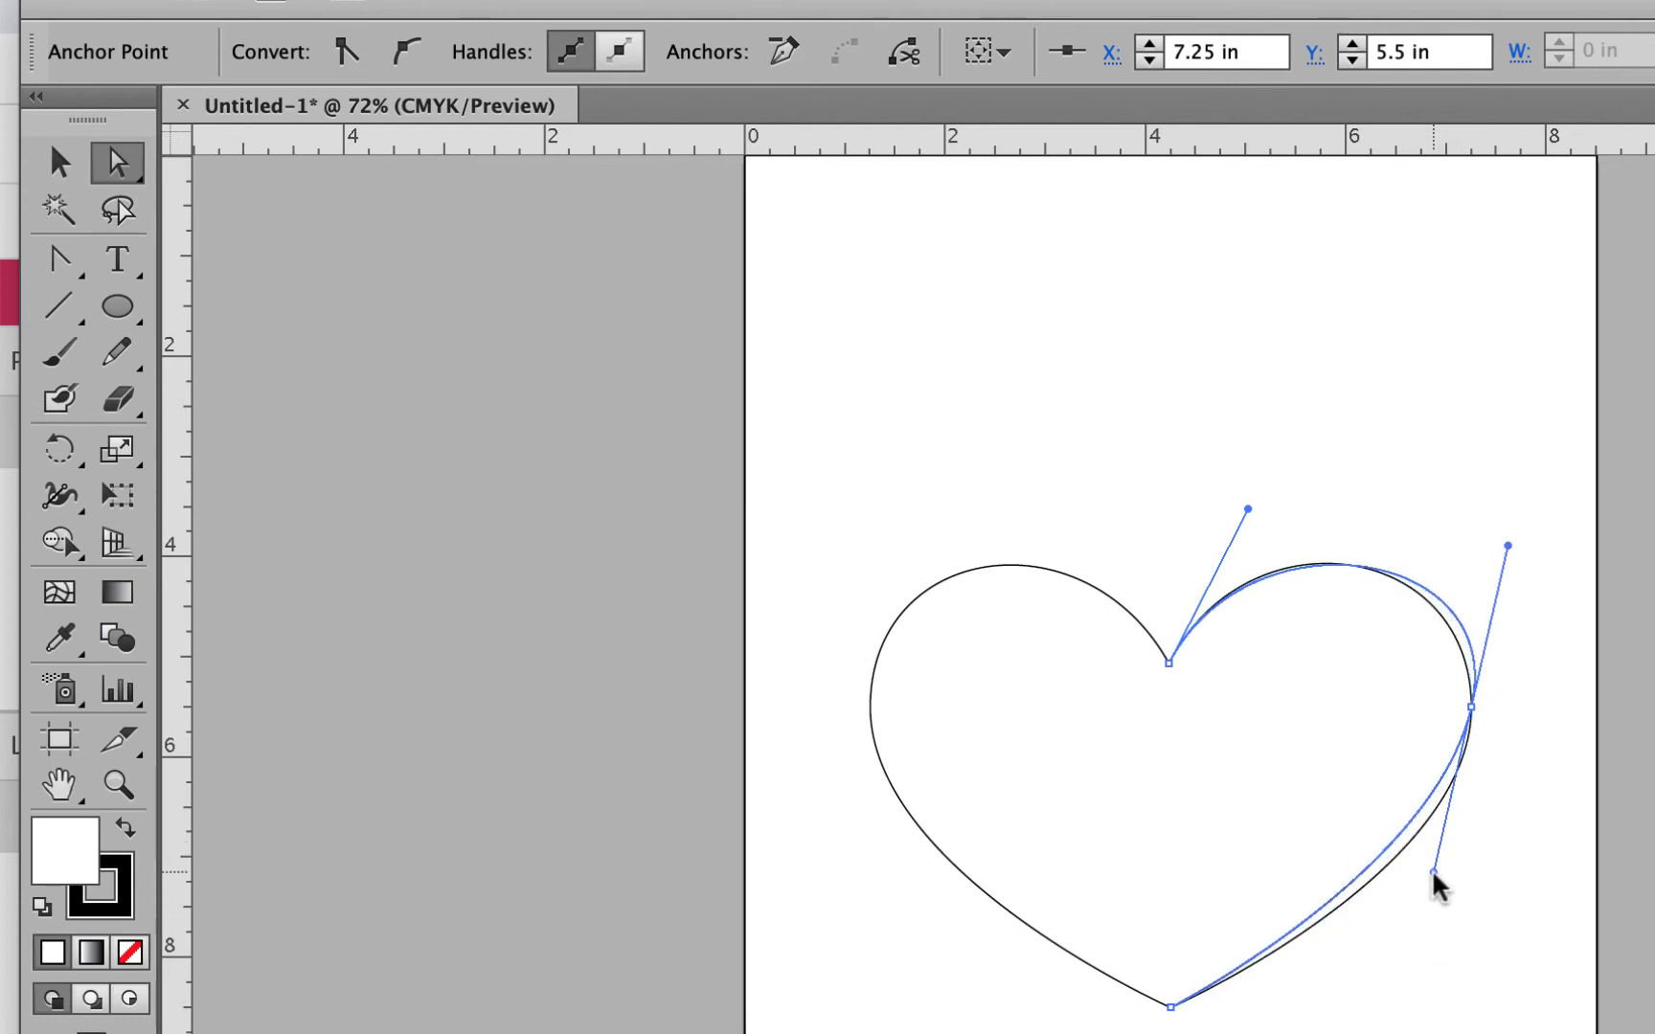
{"action": "left_click", "coordinate": [870, 708]}
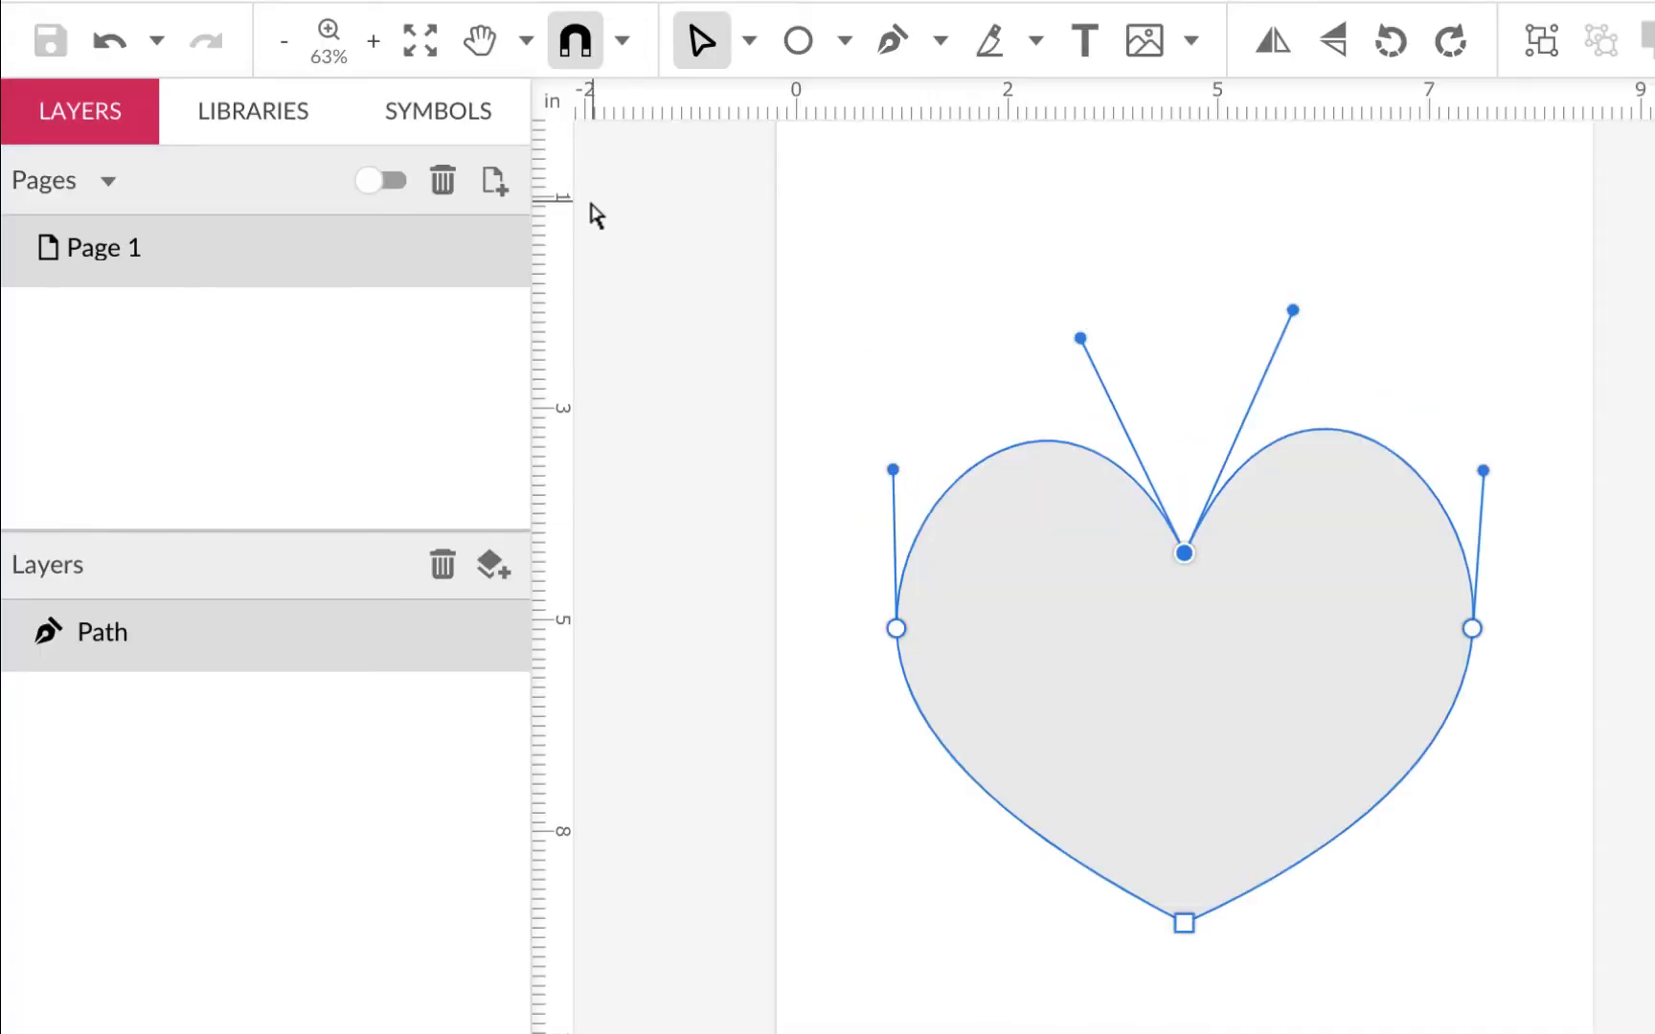
Step: Delete the existing heart and draw a large circle on the page
{"action": "left_click", "coordinate": [750, 41]}
{"action": "left_click", "coordinate": [809, 110]}
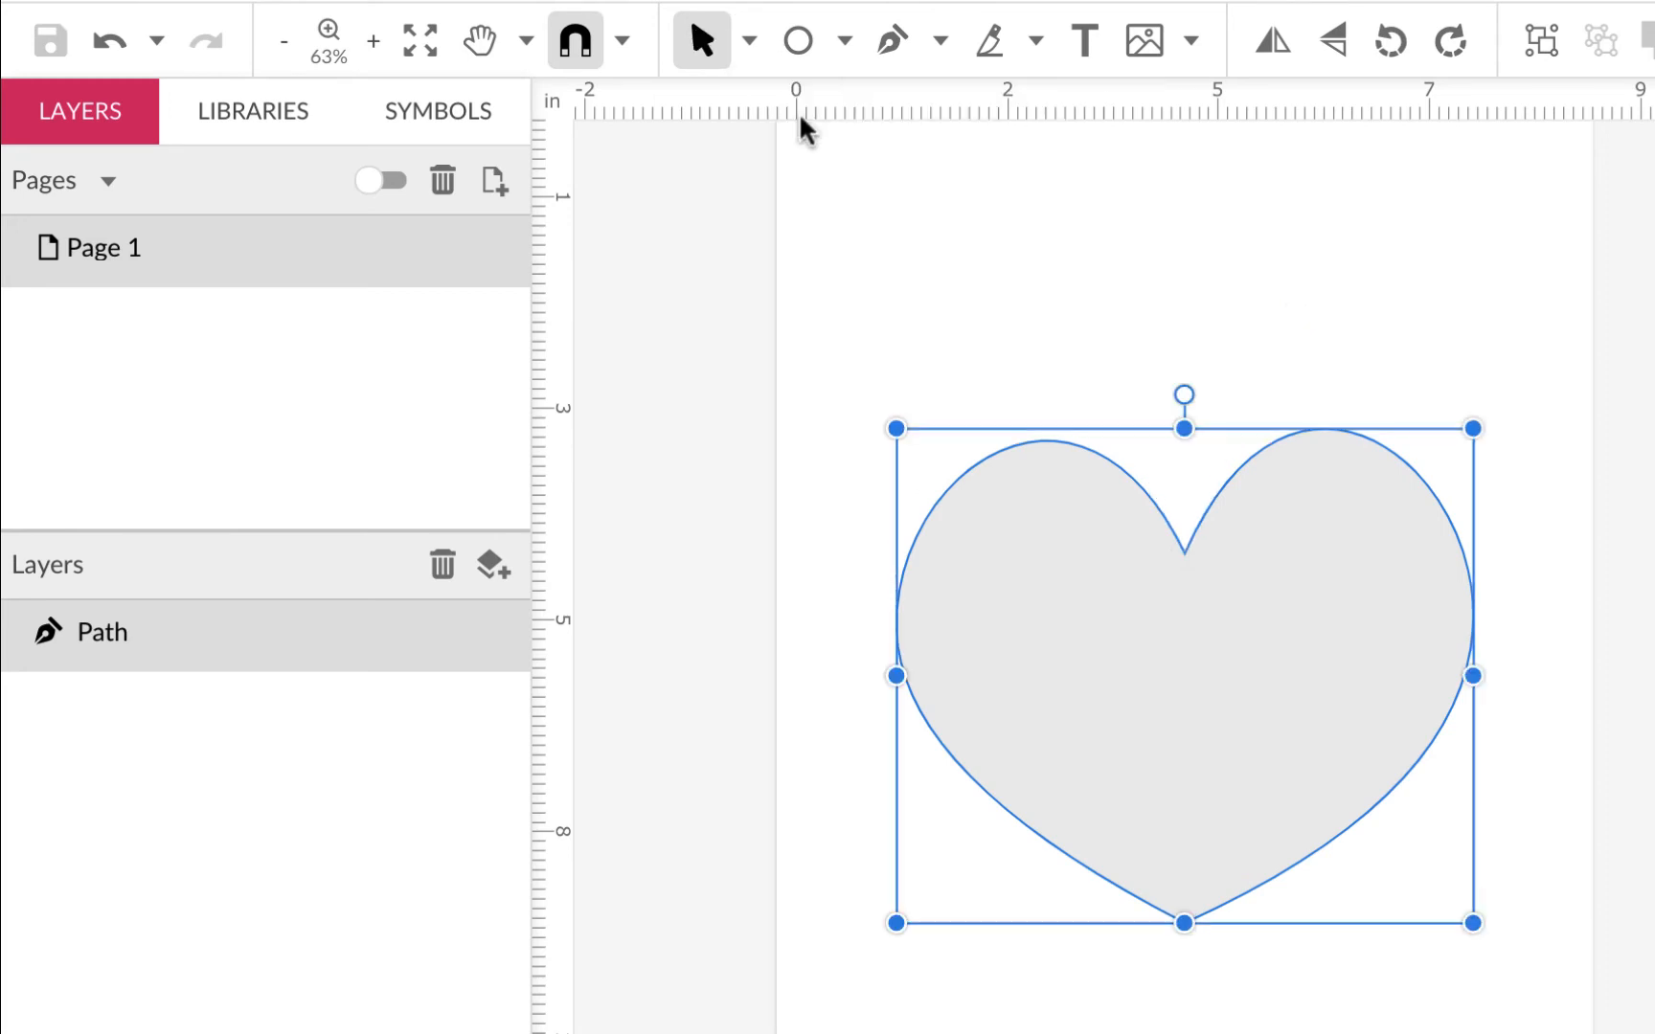
{"action": "key", "text": "Delete"}
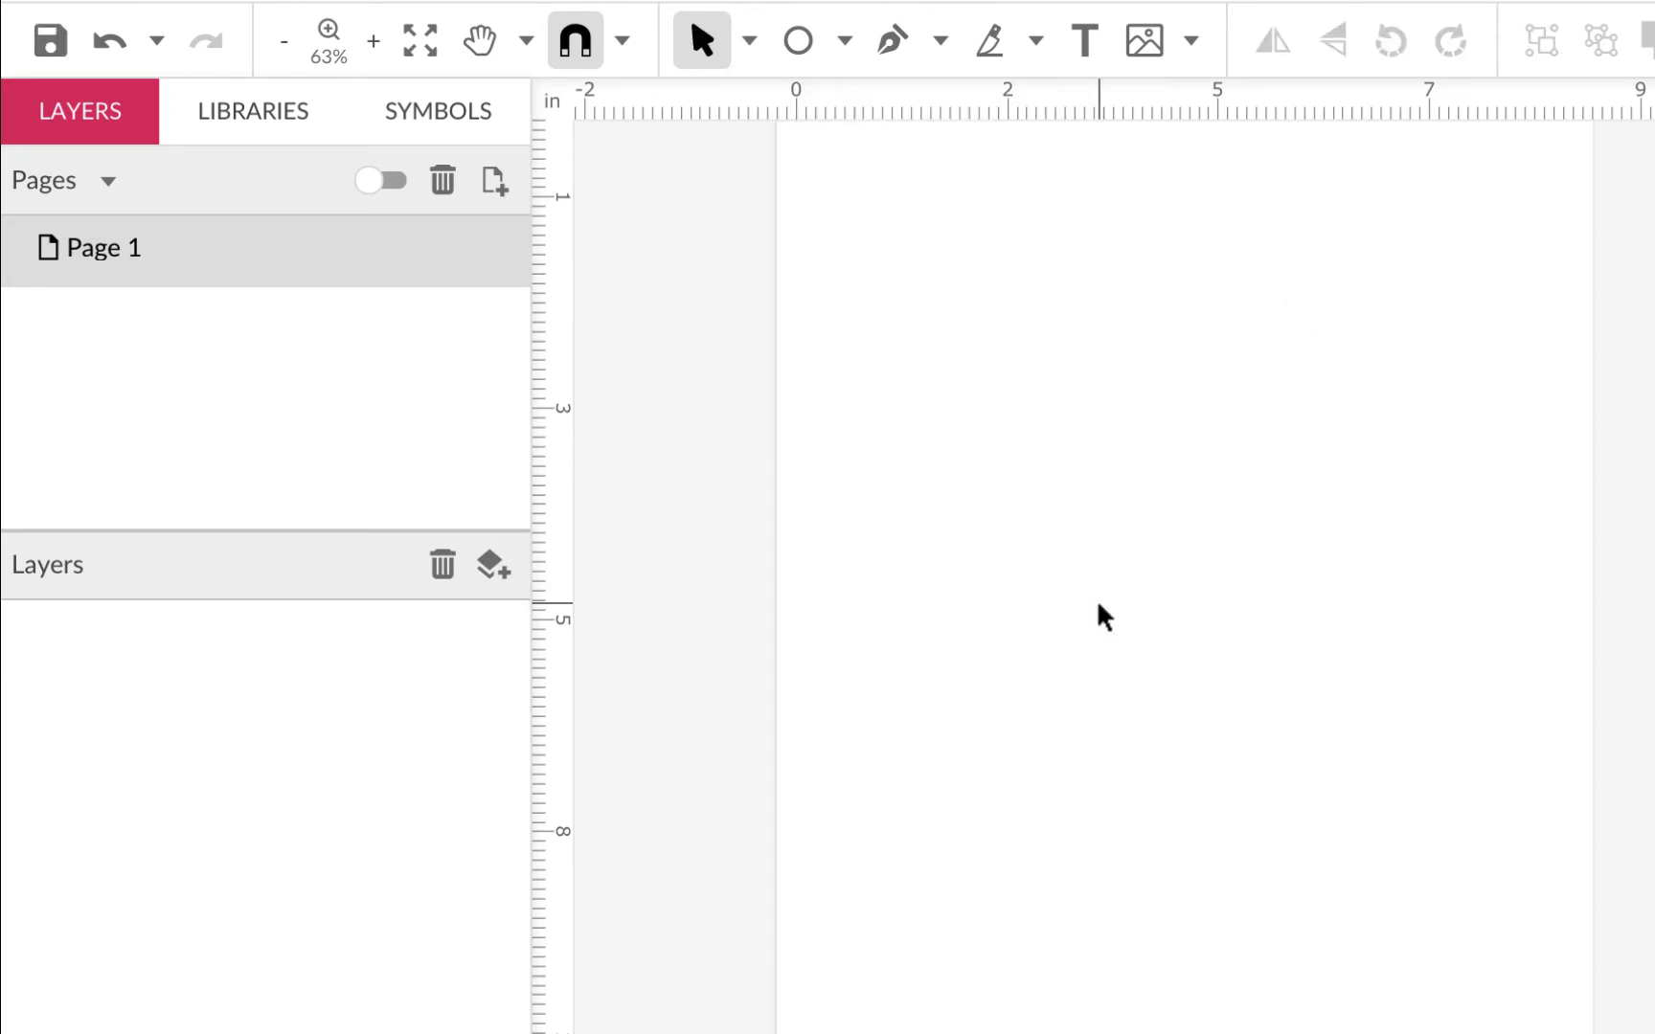
{"action": "left_click", "coordinate": [800, 38]}
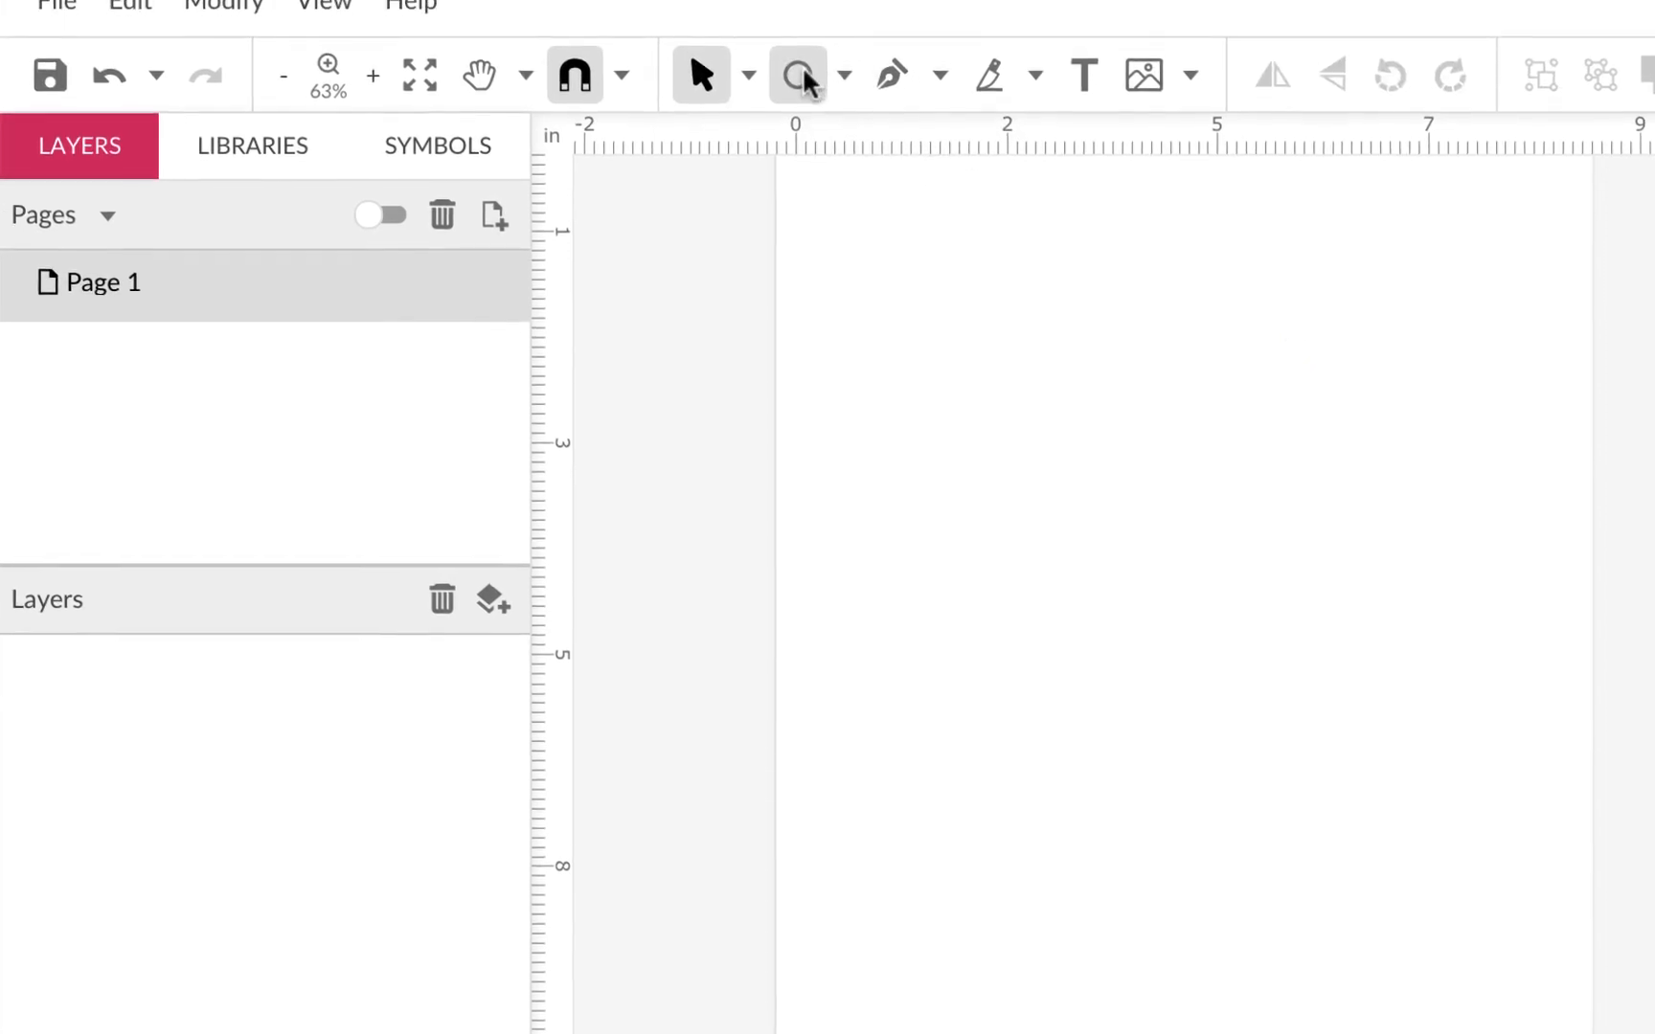
{"action": "mouse_move", "coordinate": [857, 391]}
{"action": "left_mouse_down"}
{"action": "mouse_move", "coordinate": [1330, 805]}
{"action": "mouse_move", "coordinate": [1462, 1000]}
{"action": "left_mouse_up"}
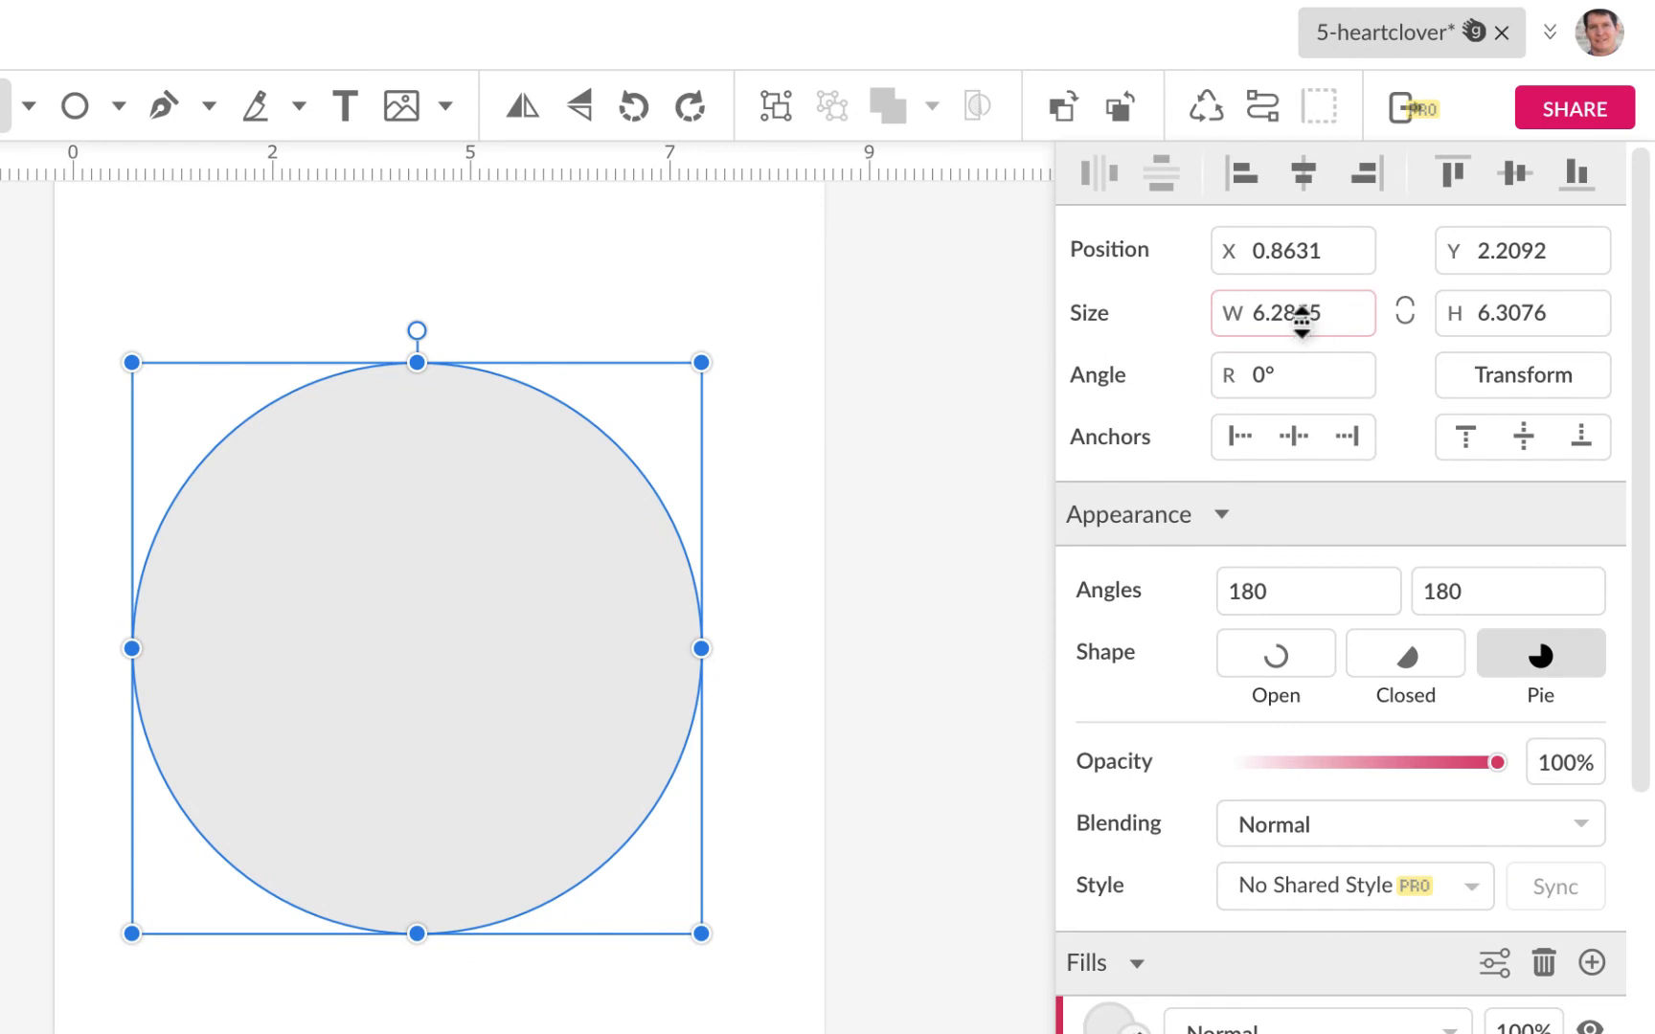
Step: Size the circle to 6 by 6 and align it to the page's vertical middle
{"action": "left_click", "coordinate": [1300, 316]}
{"action": "type", "text": "6"}
{"action": "key", "text": "Return"}
{"action": "key", "text": "Tab"}
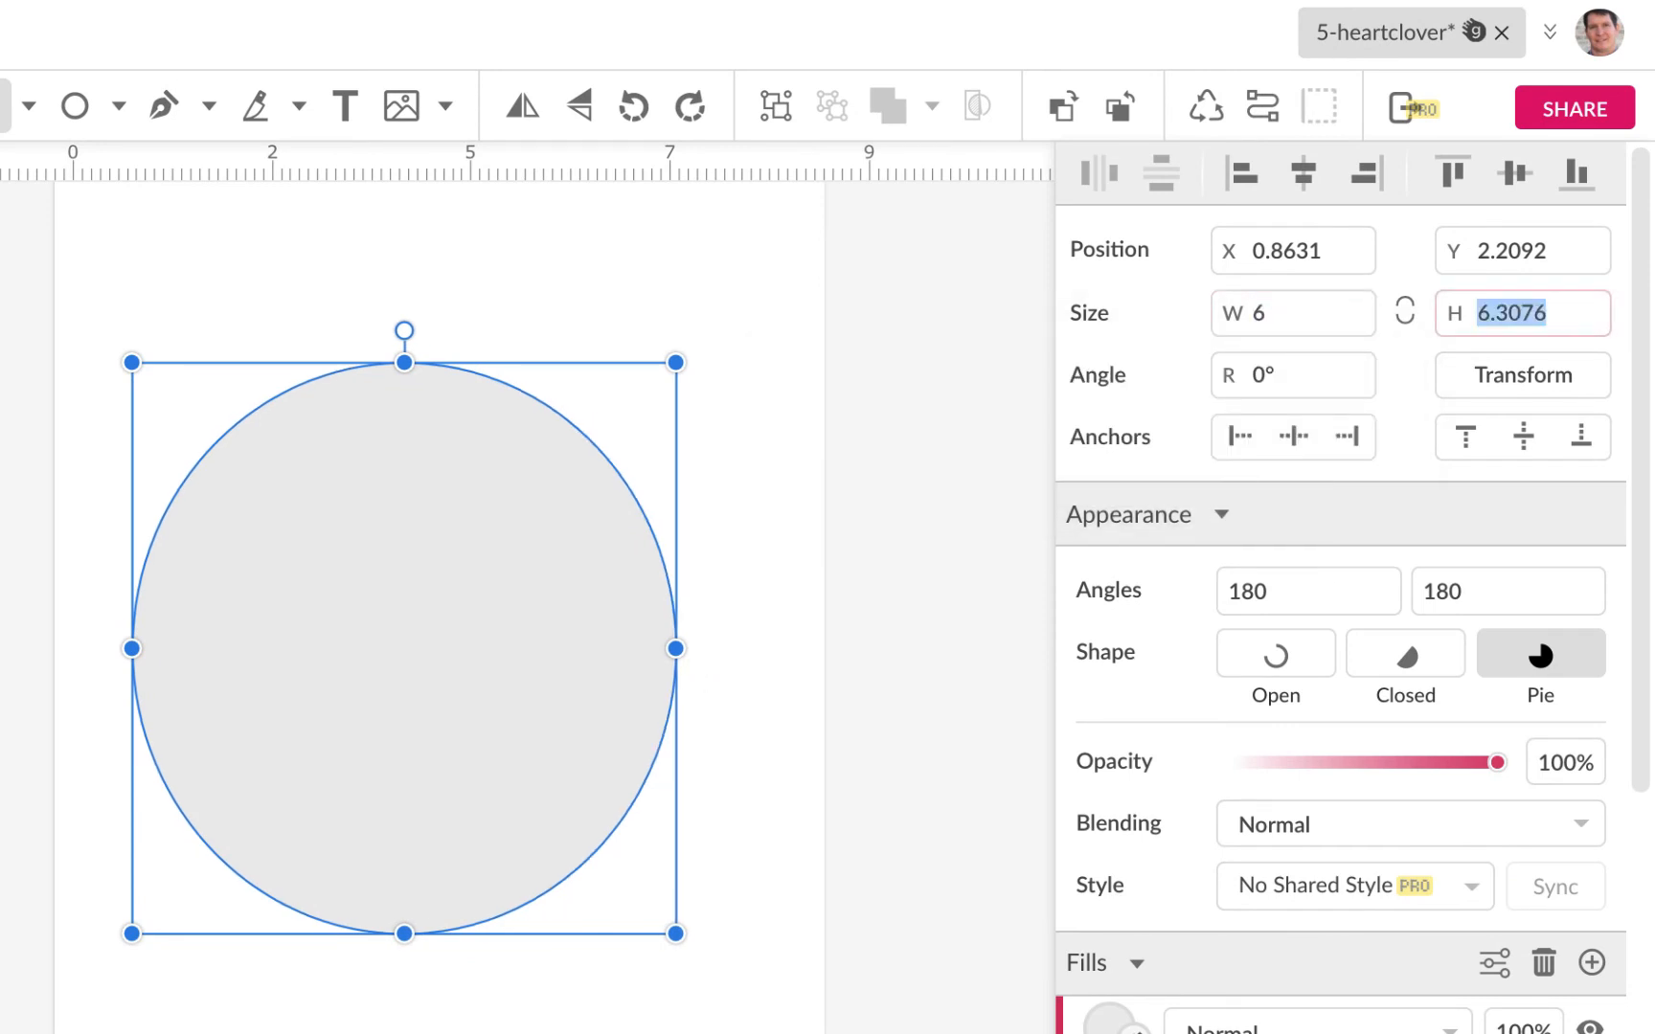
{"action": "type", "text": "6"}
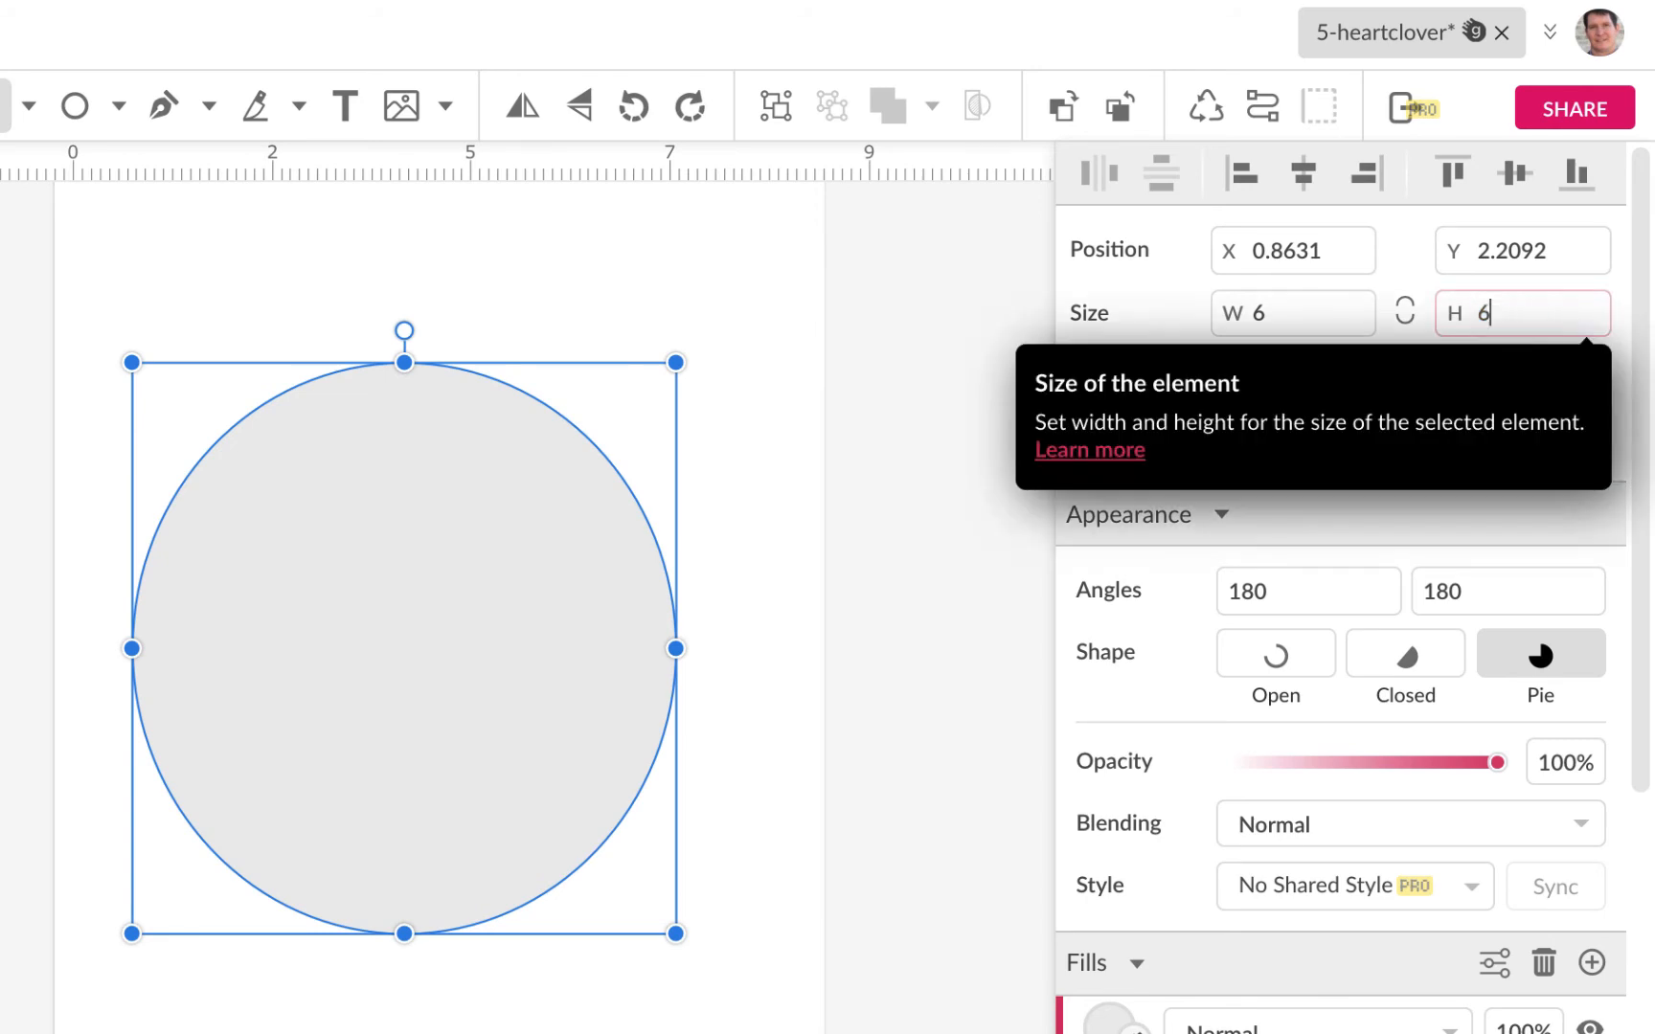
{"action": "key", "text": "Return"}
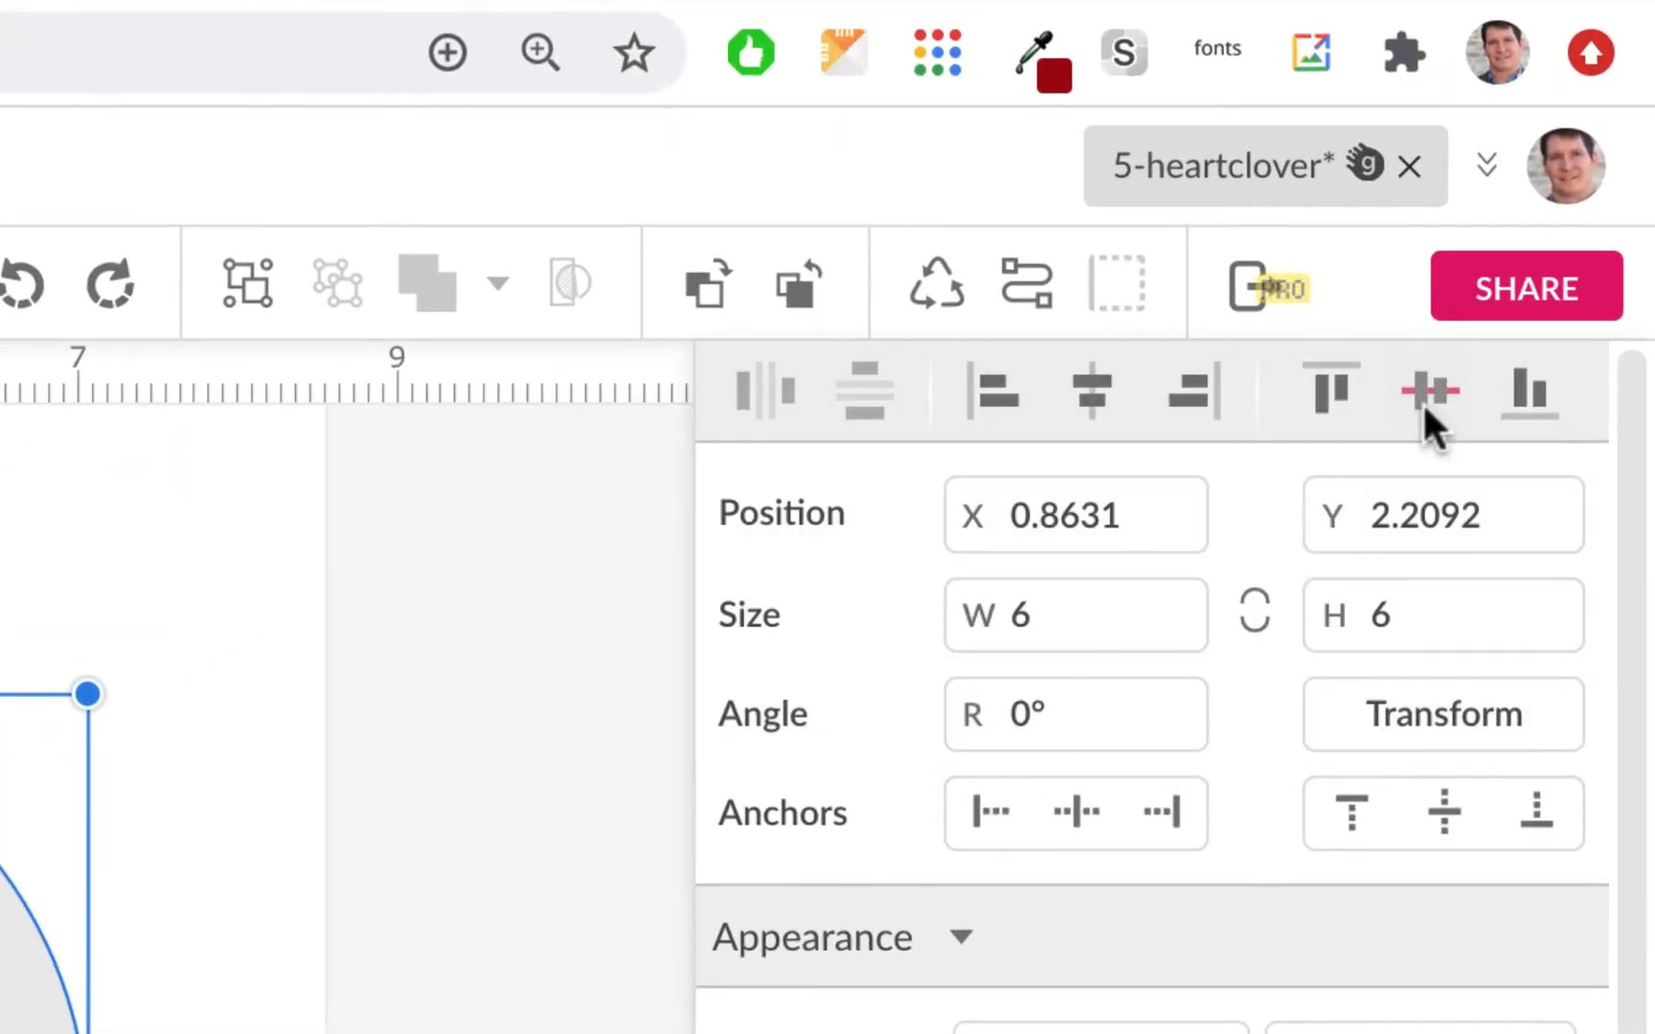
{"action": "left_click", "coordinate": [1514, 173]}
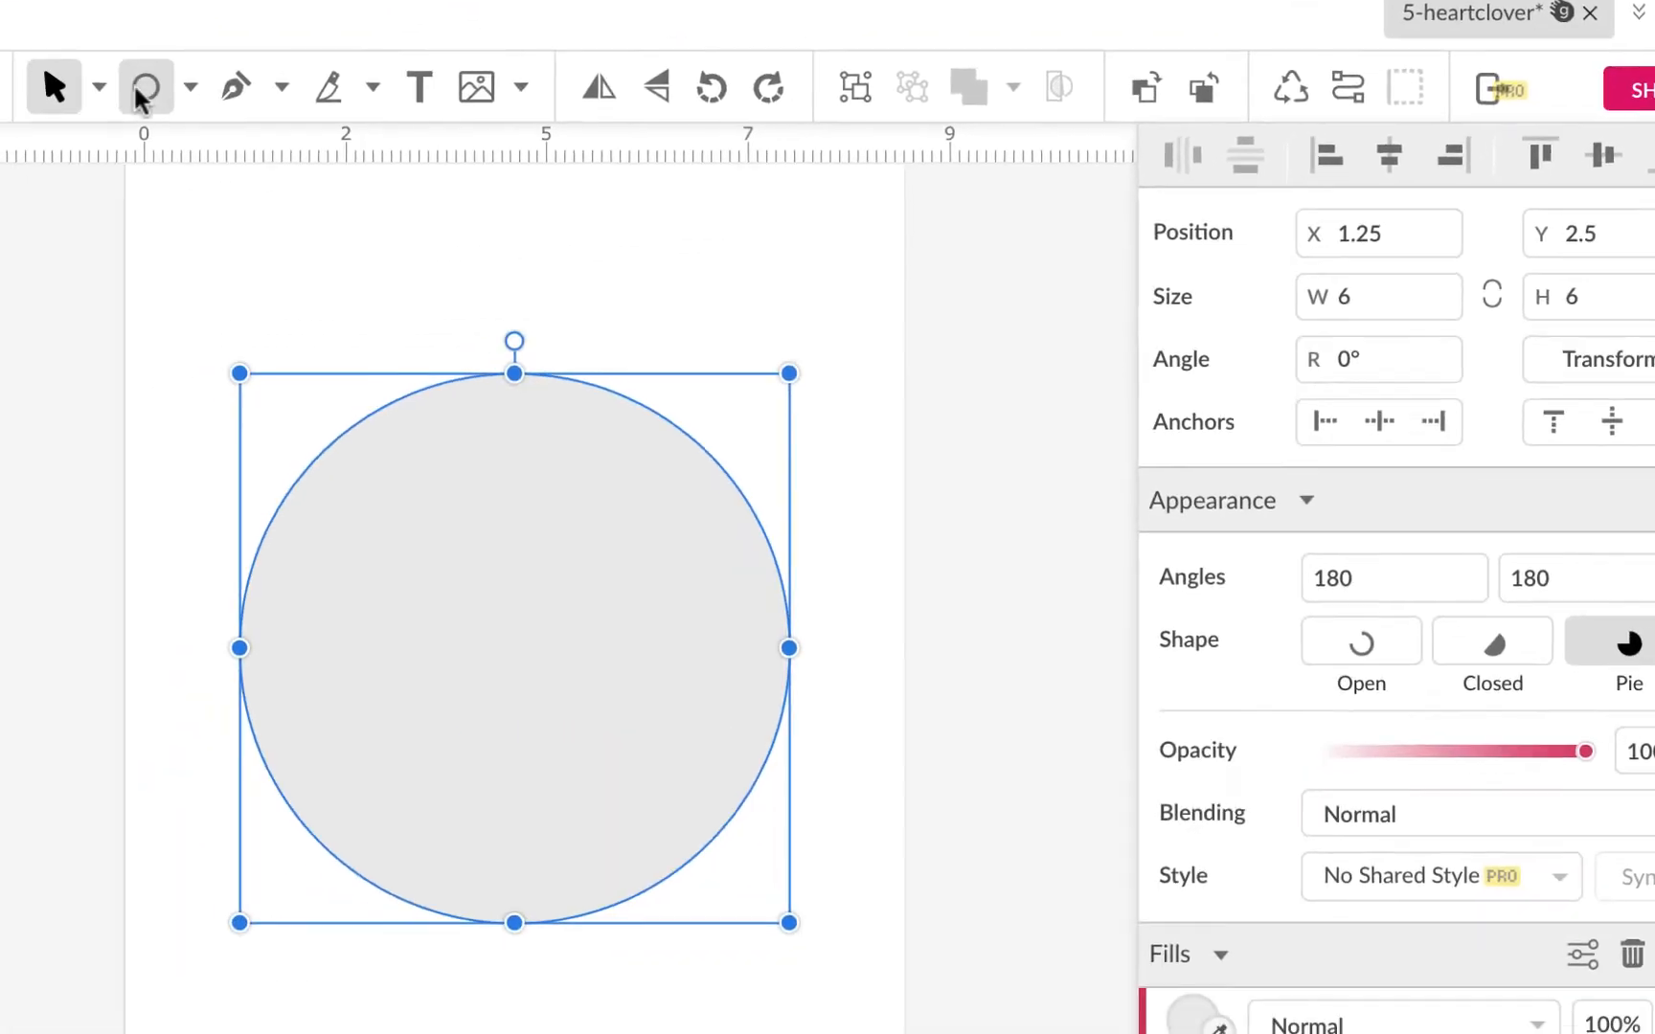
{"action": "left_click", "coordinate": [98, 86]}
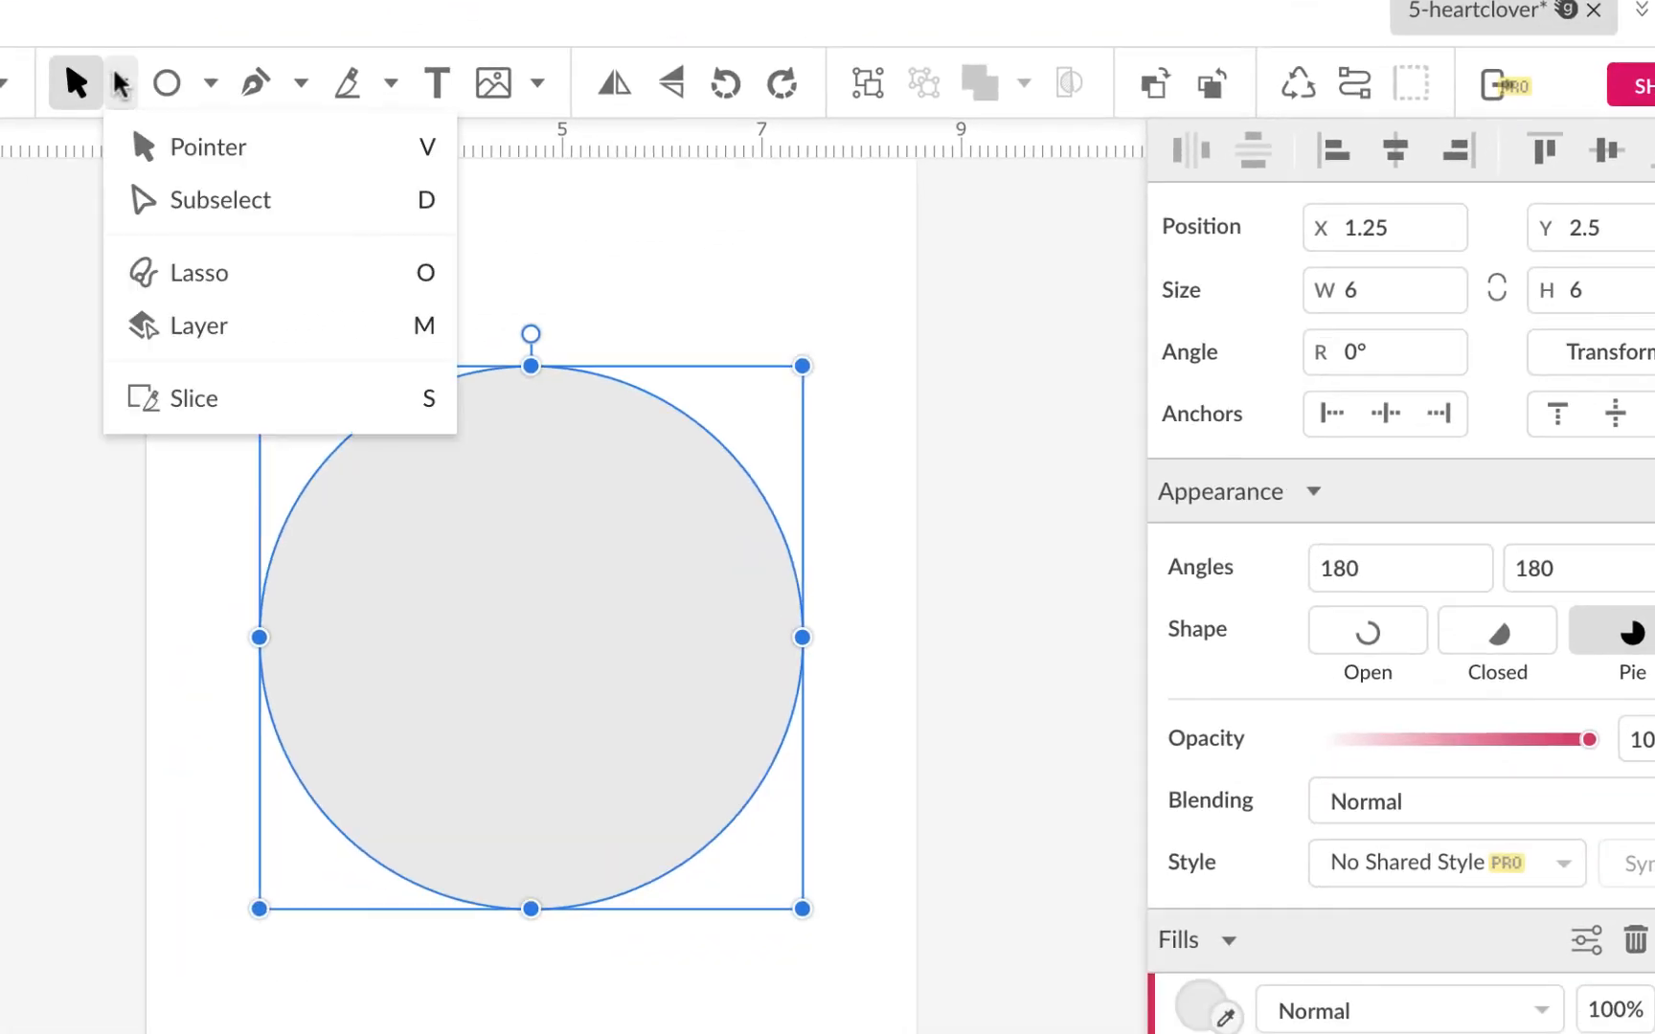
{"action": "left_click", "coordinate": [140, 212]}
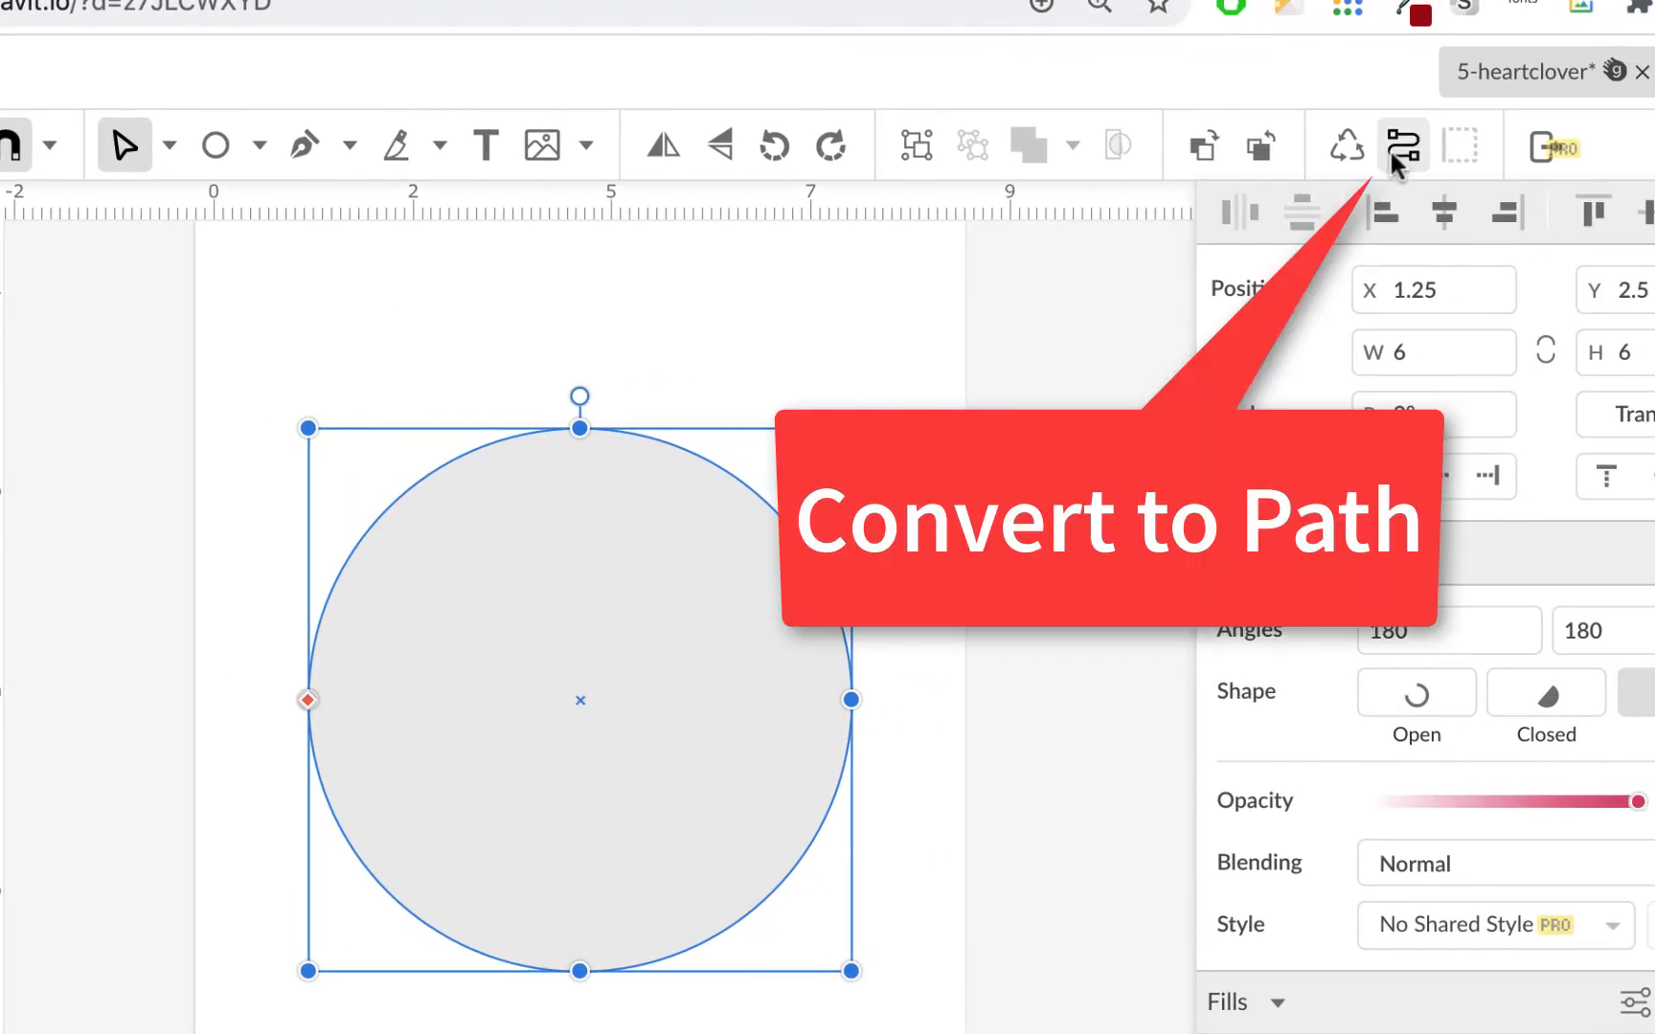
Step: Convert the circle to a path, dent the top node, drop the bottom node to a Straight corner
{"action": "left_click", "coordinate": [1389, 147]}
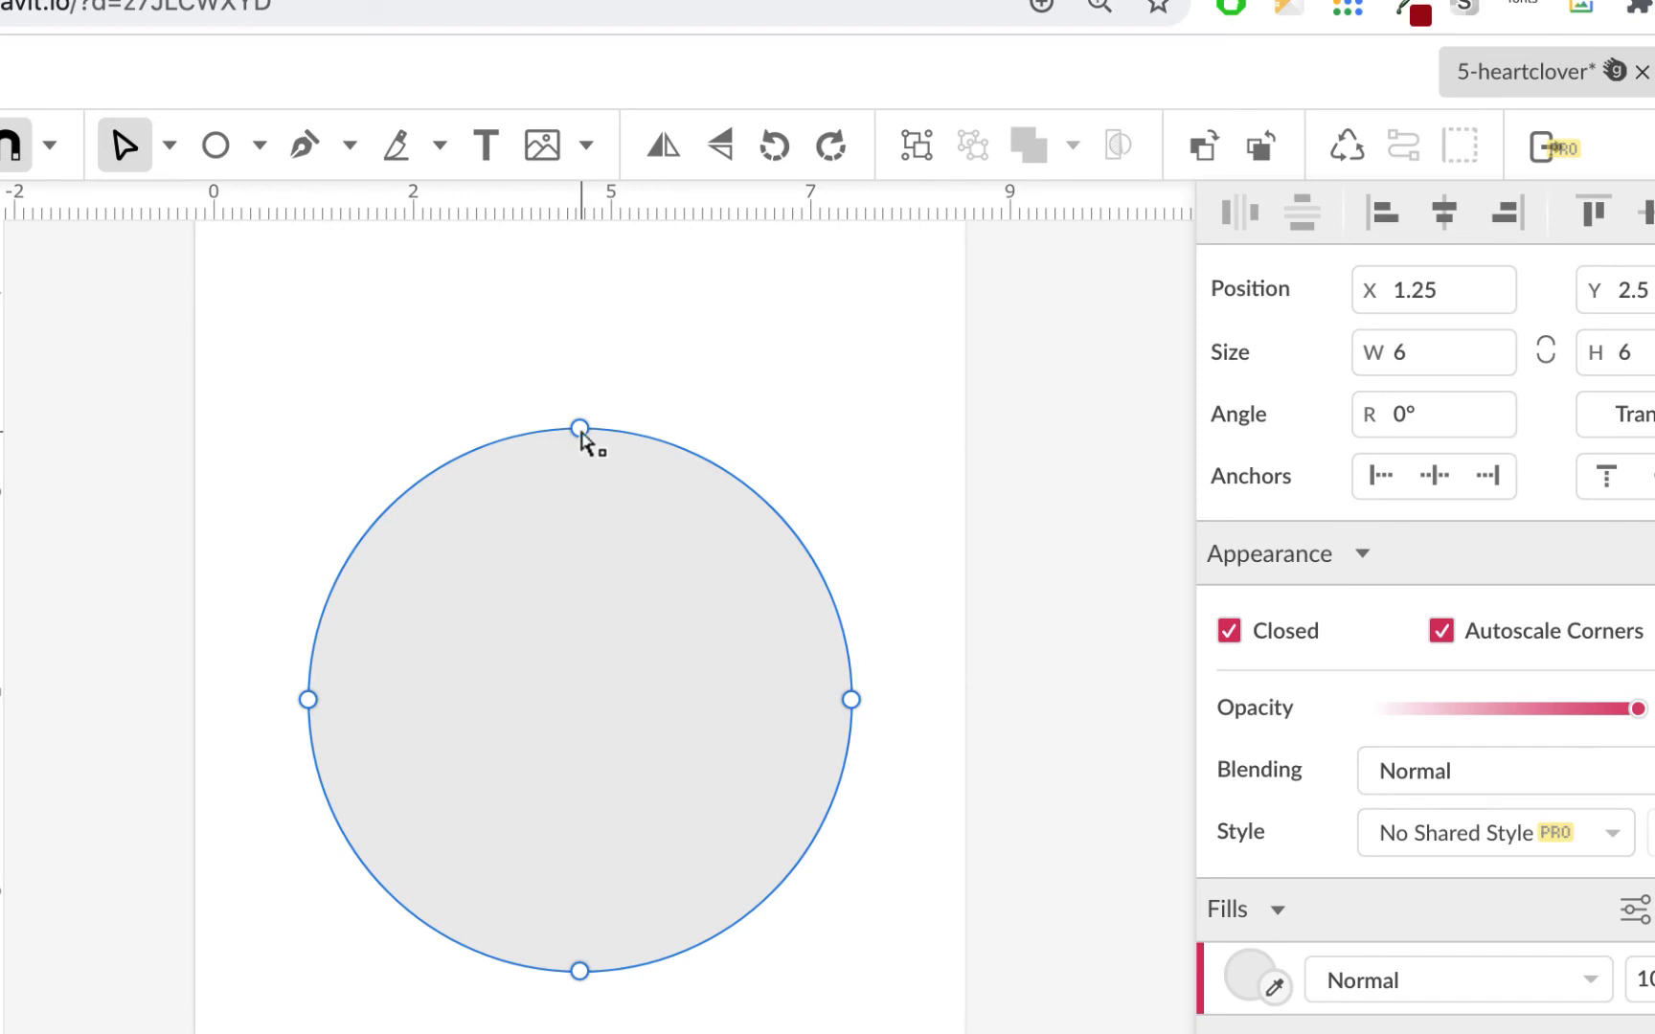
{"action": "left_click_drag", "start_coordinate": [579, 428], "coordinate": [570, 670]}
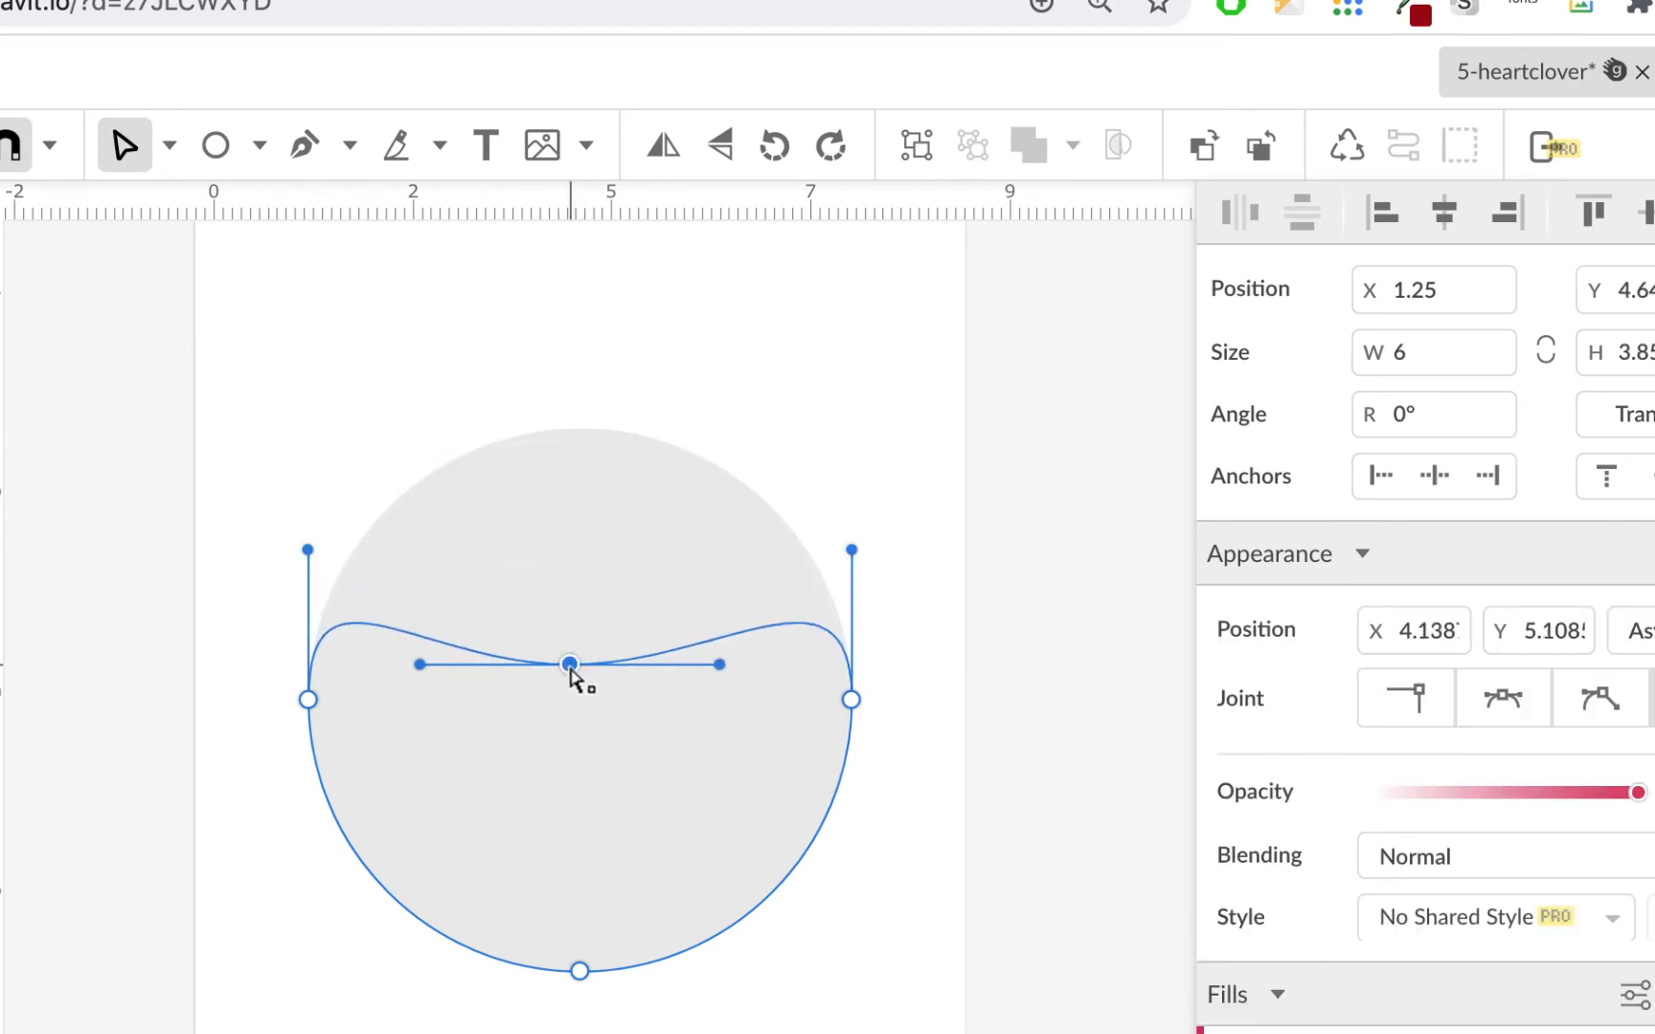
{"action": "mouse_move", "coordinate": [580, 972]}
{"action": "left_mouse_down"}
{"action": "mouse_move", "coordinate": [583, 1033]}
{"action": "mouse_move", "coordinate": [586, 985]}
{"action": "left_mouse_up"}
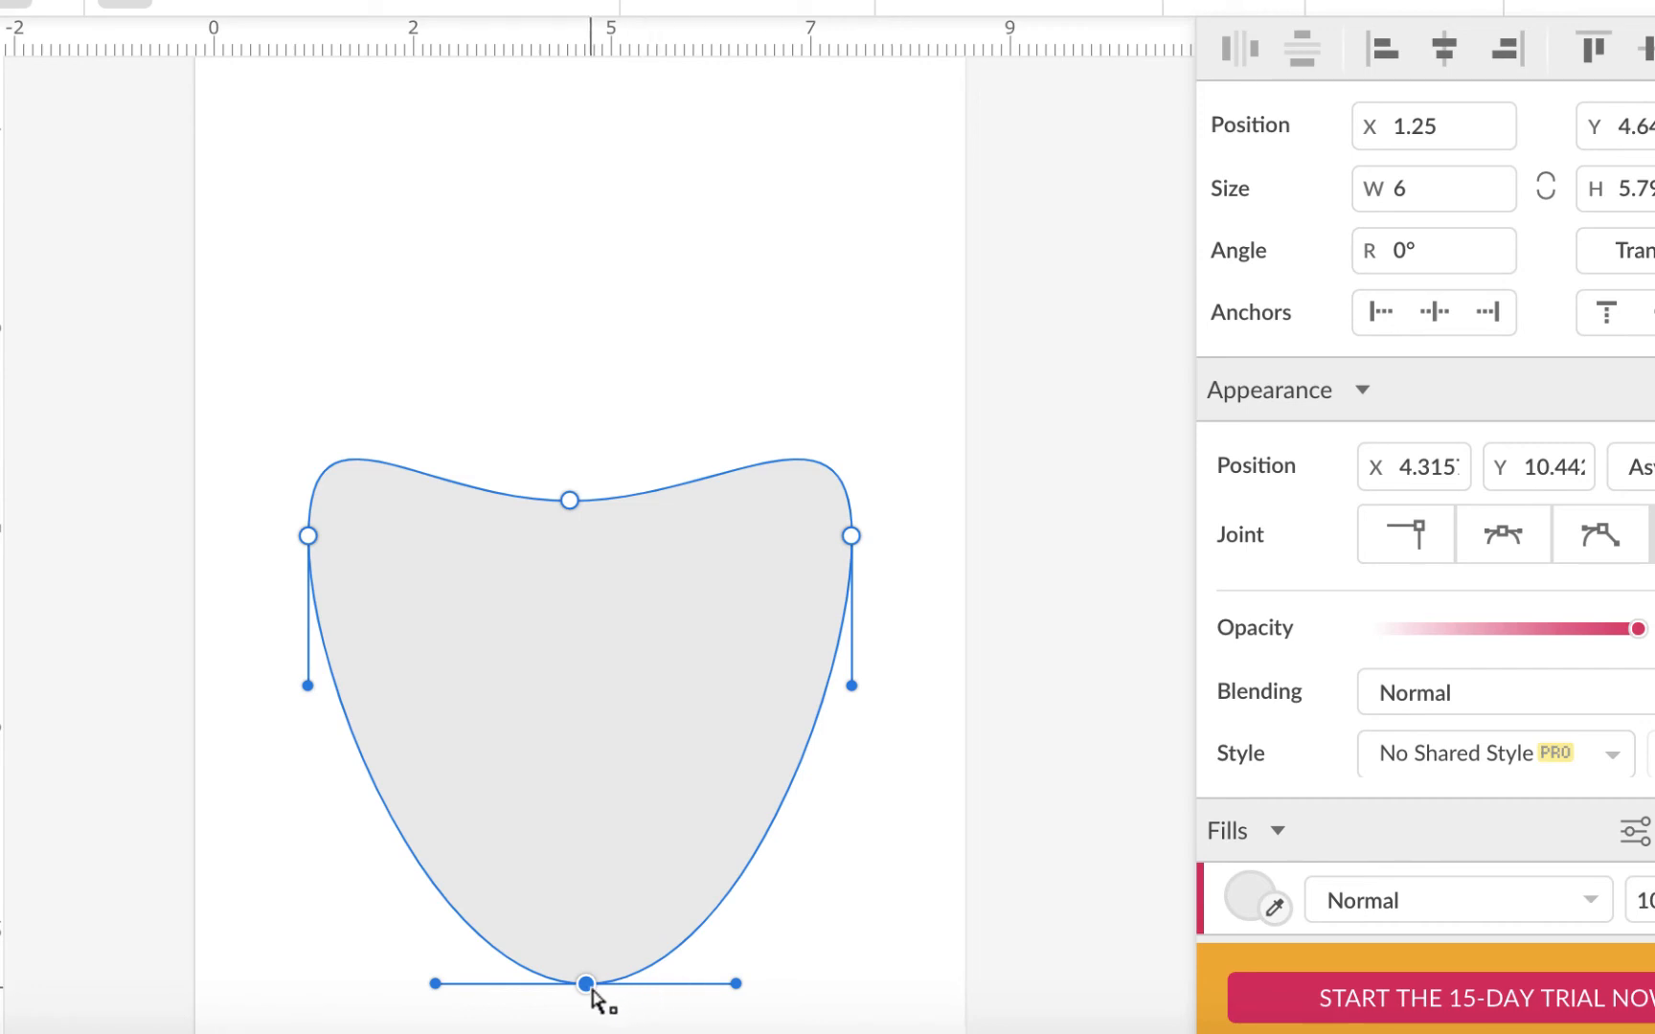
{"action": "left_click", "coordinate": [1414, 538]}
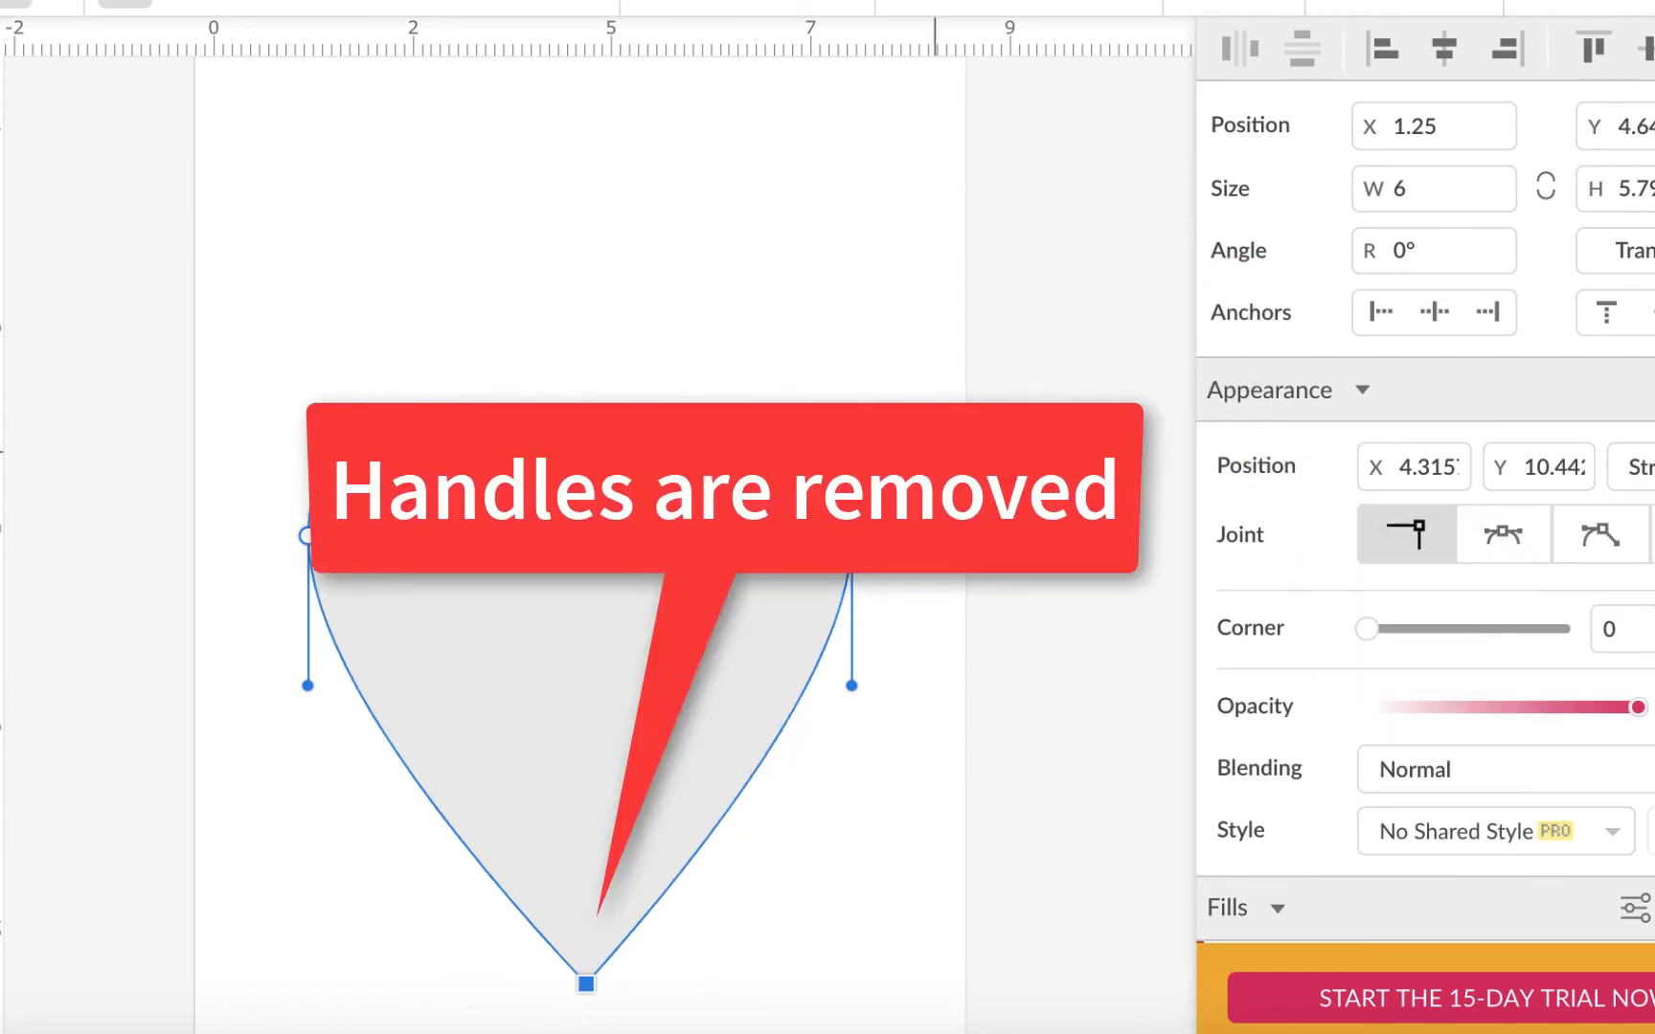
{"action": "left_click", "coordinate": [569, 501]}
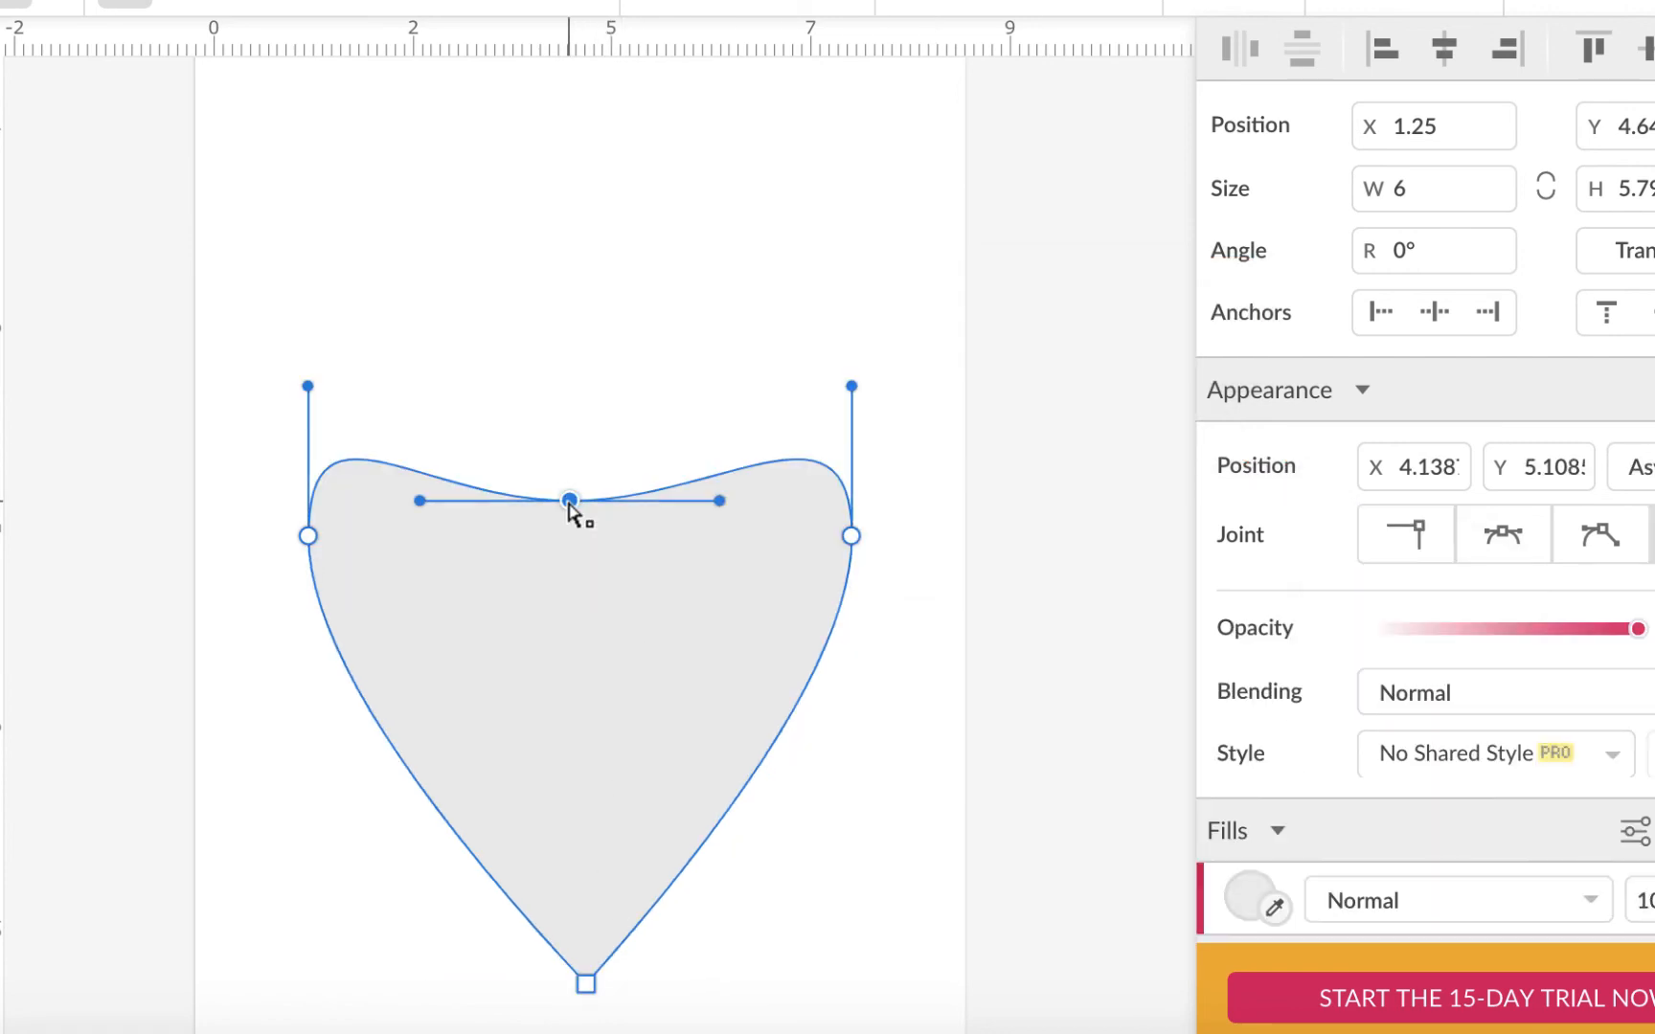
{"action": "left_click_drag", "start_coordinate": [720, 499], "coordinate": [624, 329]}
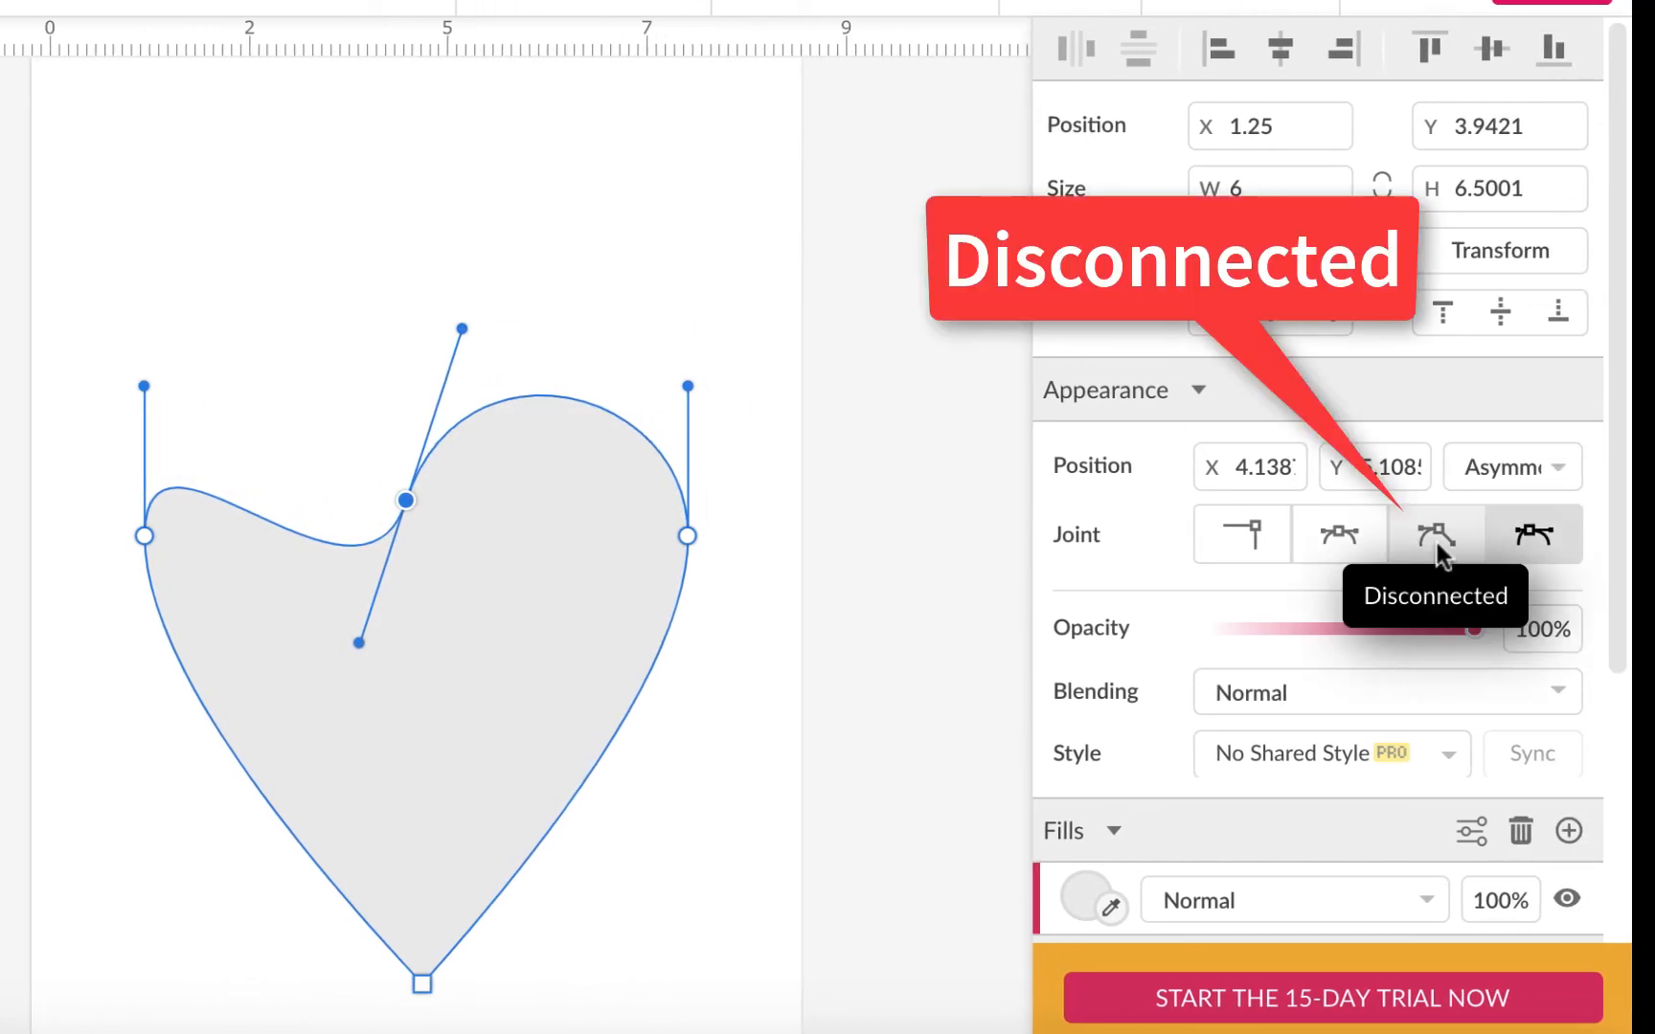
Step: Set the top node's joint to Disconnected, round the left lobe and lower the notch
{"action": "left_click", "coordinate": [1600, 542]}
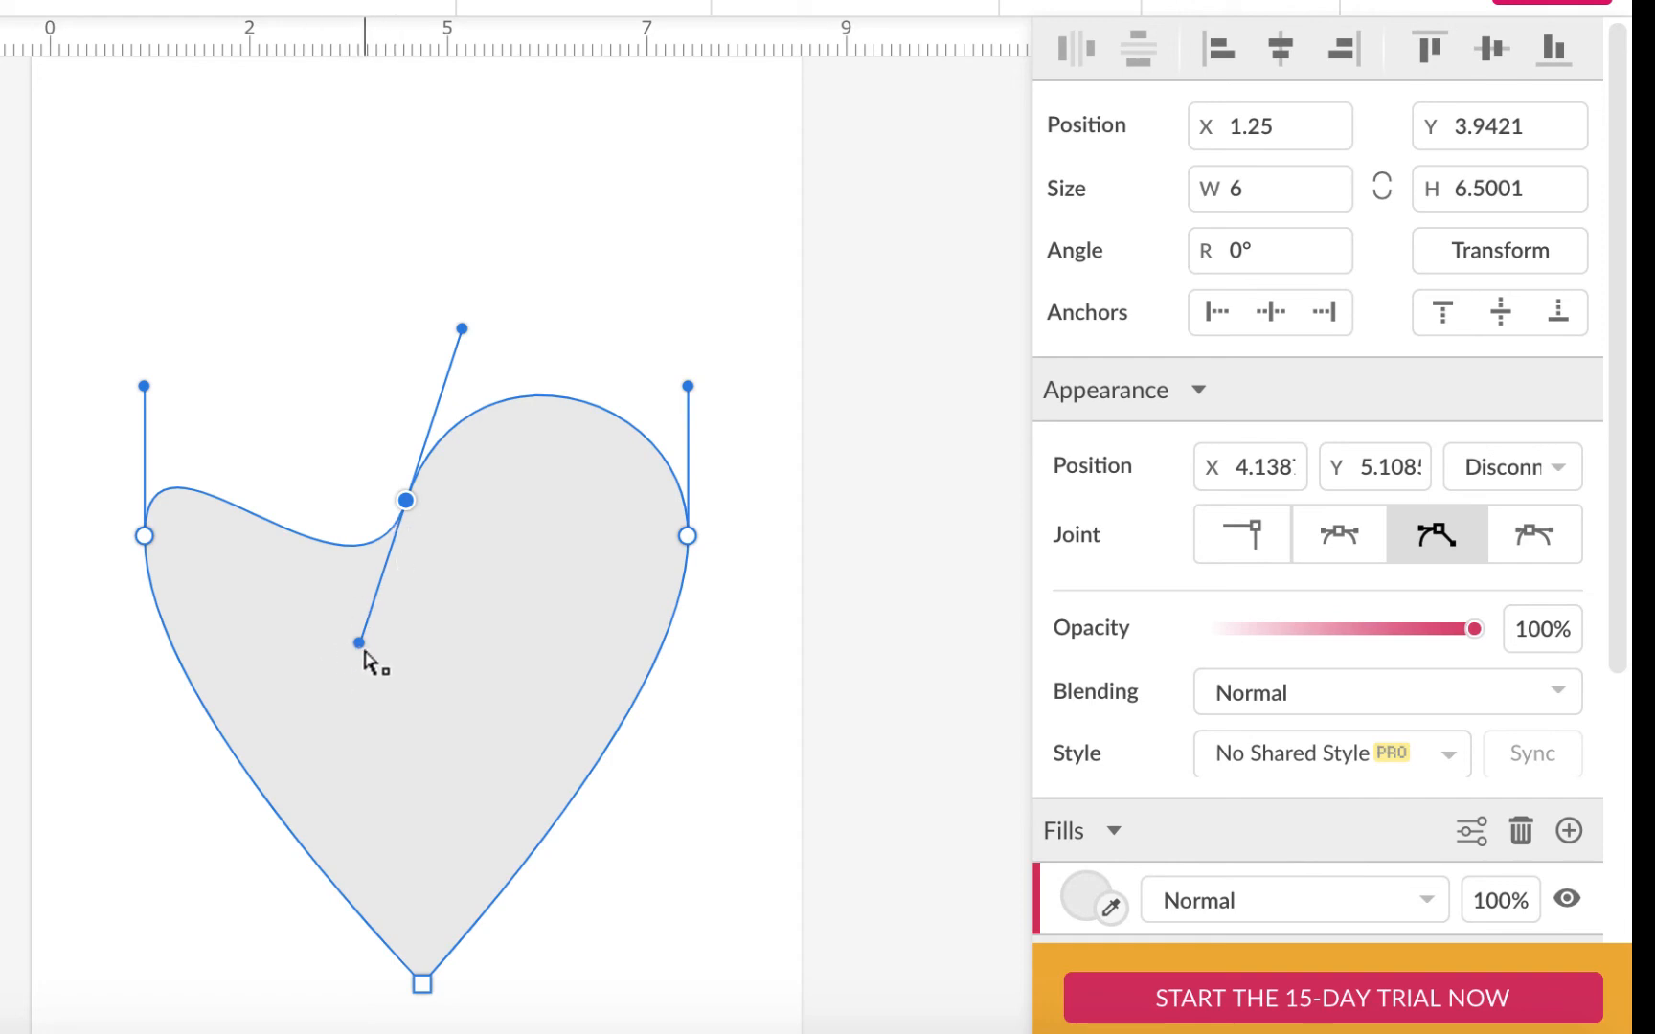
{"action": "left_click_drag", "start_coordinate": [359, 643], "coordinate": [335, 312]}
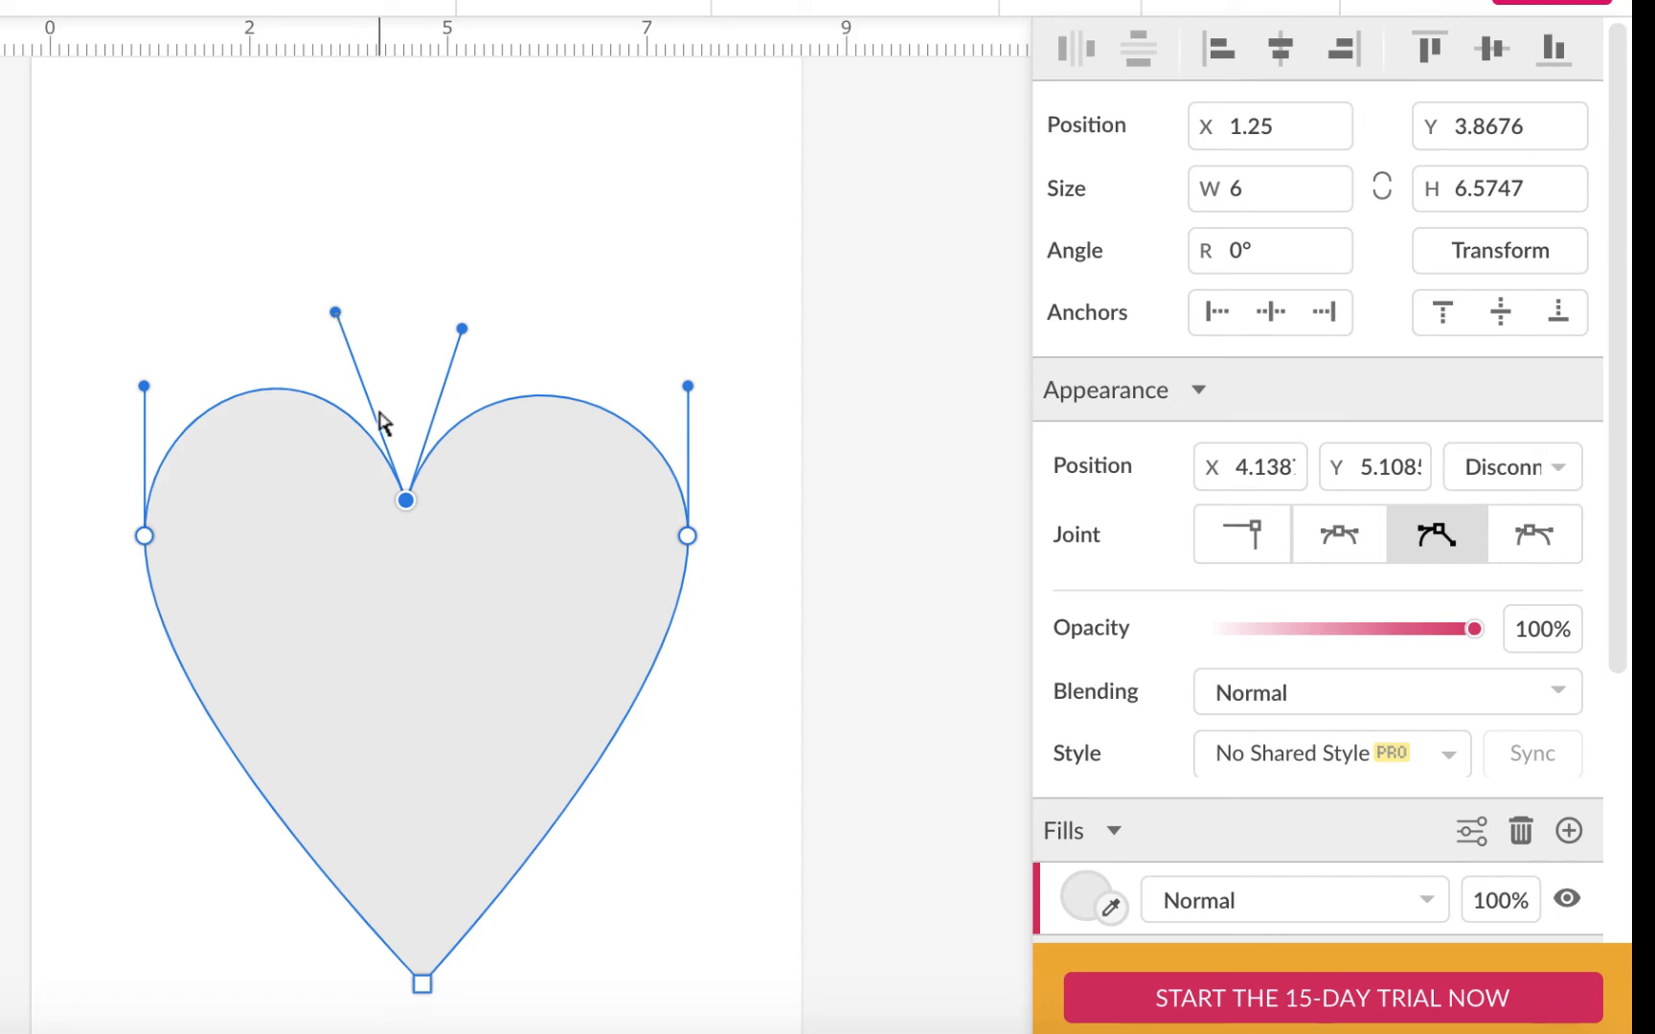
{"action": "left_click_drag", "start_coordinate": [406, 517], "coordinate": [408, 552]}
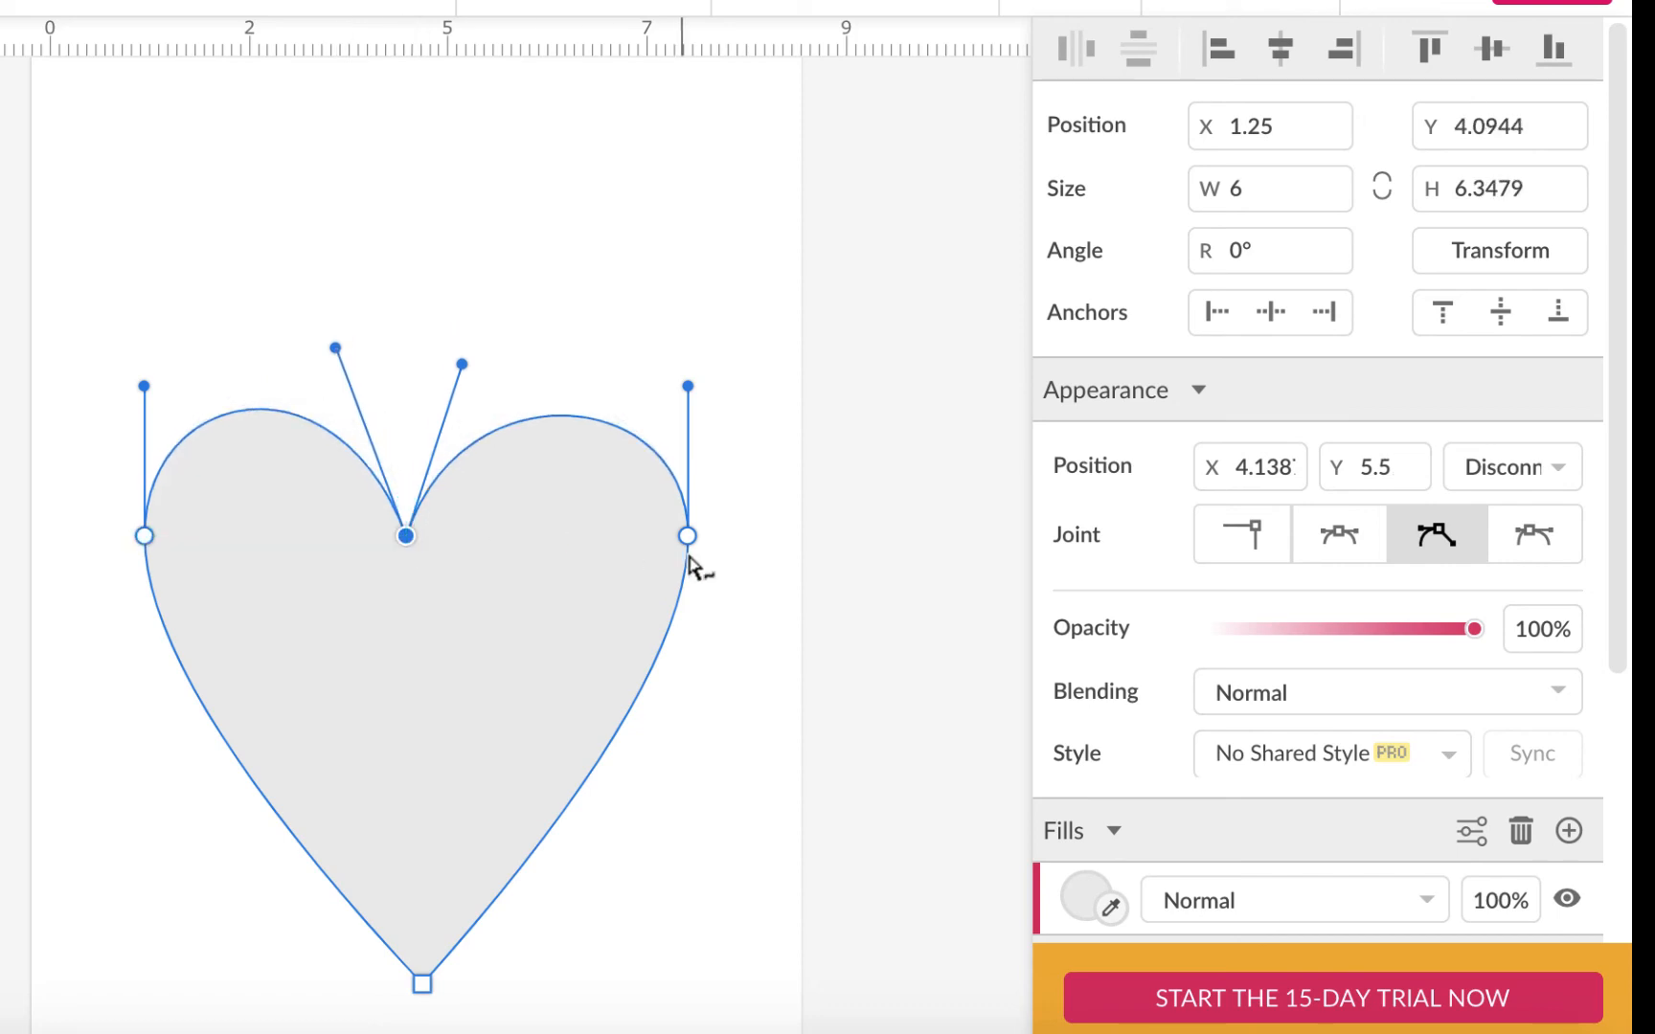
Step: Lower the left and right side nodes, adjust their curves and raise the right lobe
{"action": "left_click_drag", "start_coordinate": [690, 546], "coordinate": [682, 606]}
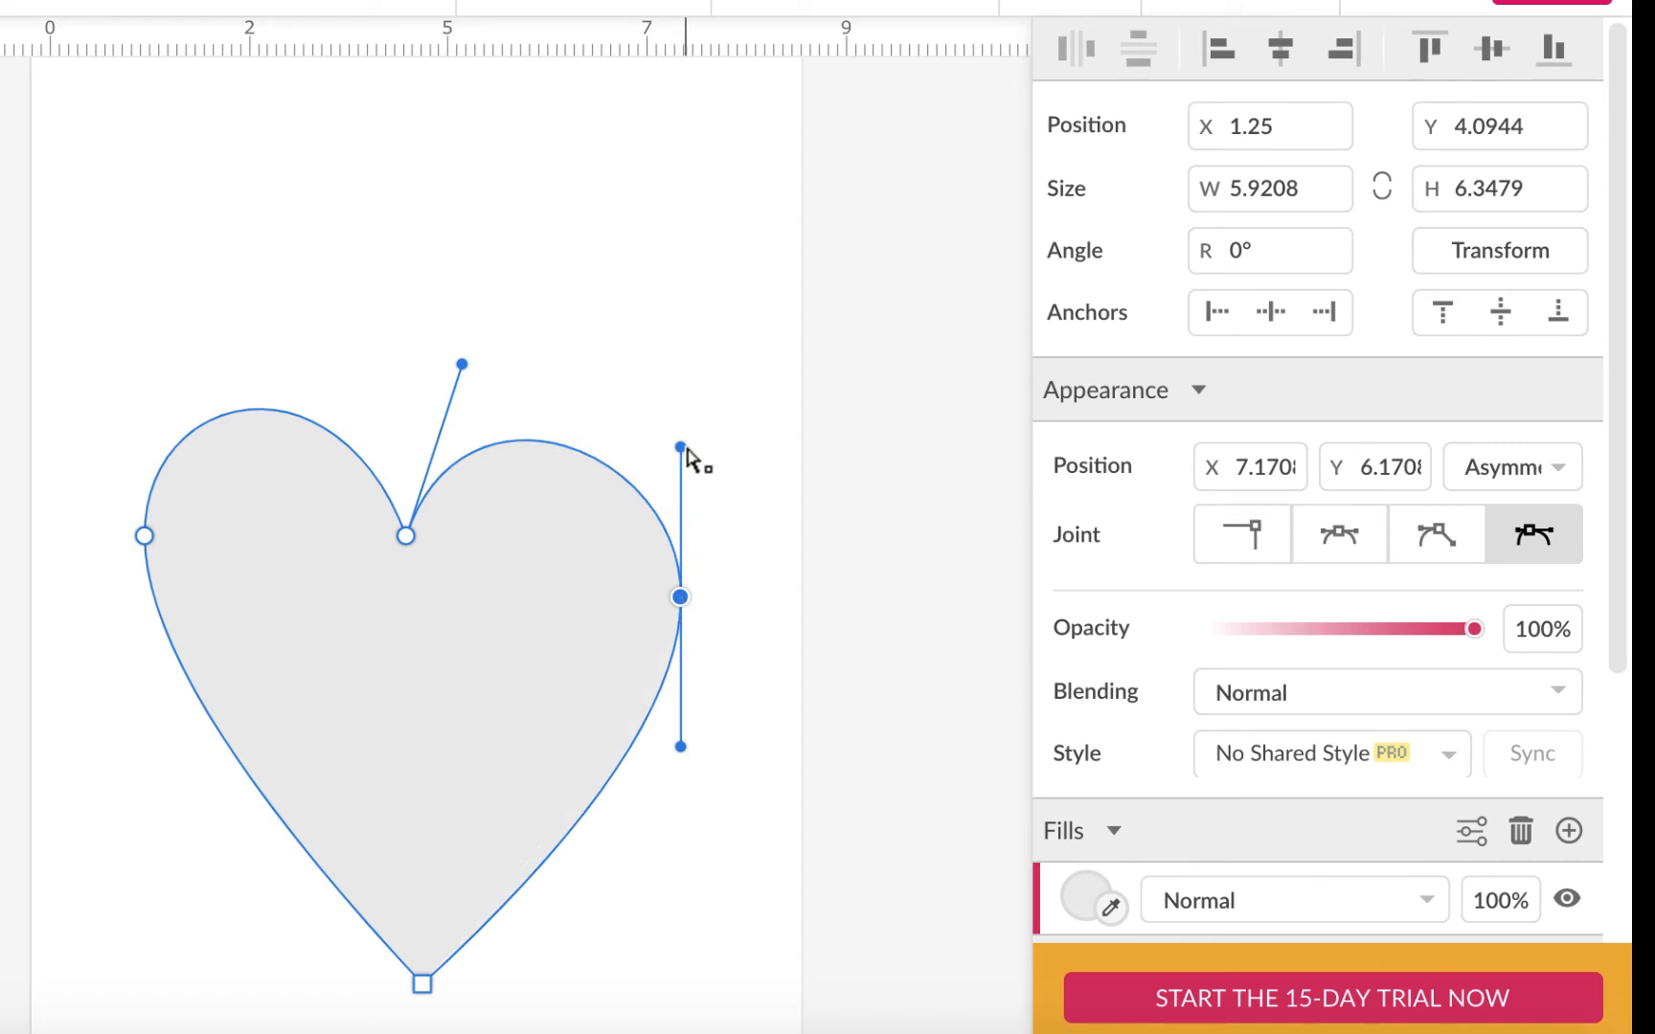
{"action": "left_click_drag", "start_coordinate": [687, 450], "coordinate": [720, 450]}
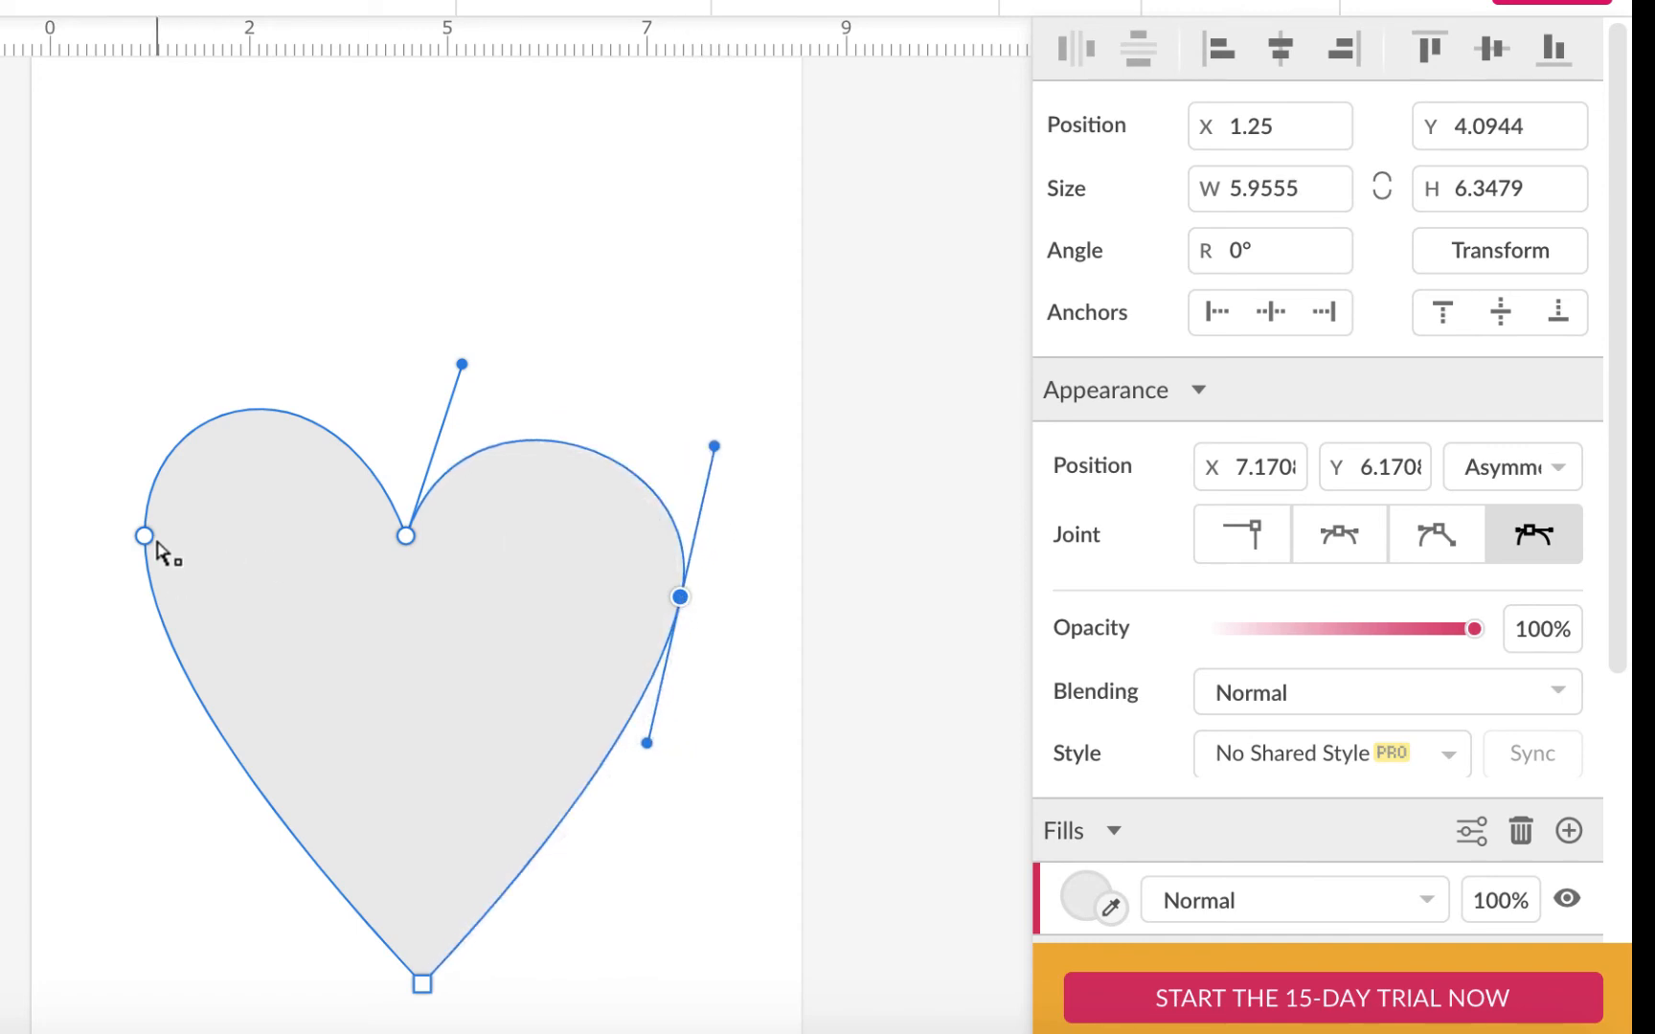
{"action": "left_click_drag", "start_coordinate": [146, 538], "coordinate": [156, 618]}
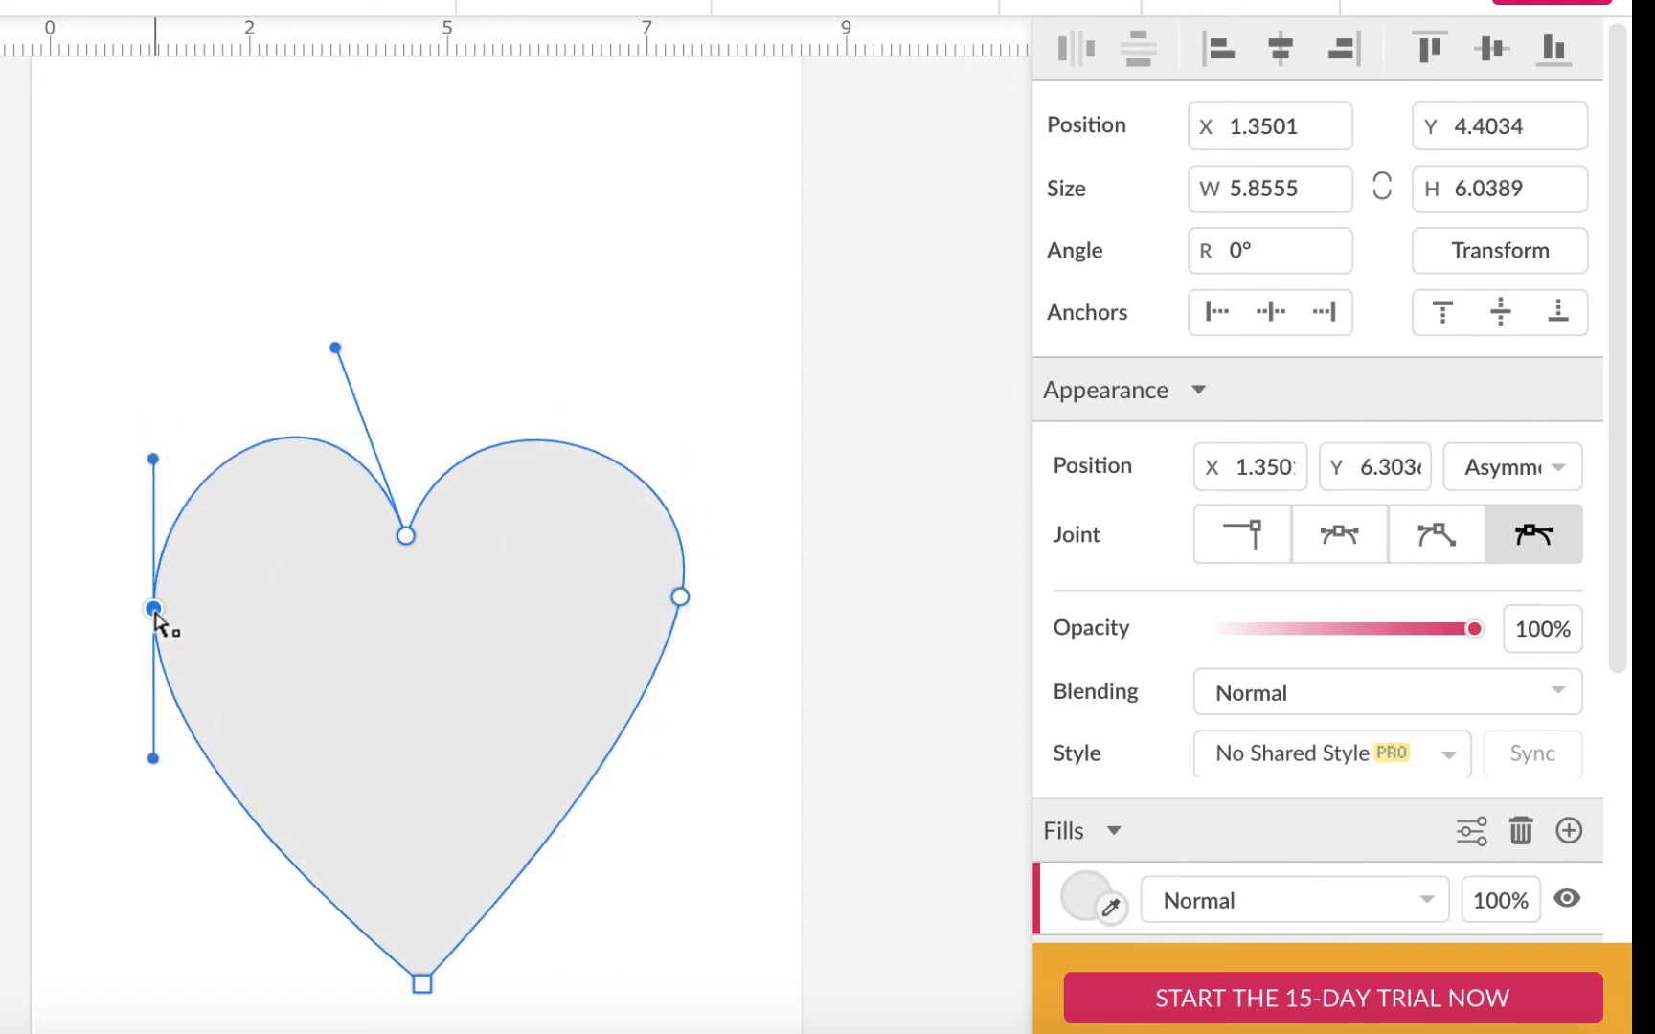
{"action": "left_click_drag", "start_coordinate": [680, 598], "coordinate": [680, 622]}
{"action": "left_click_drag", "start_coordinate": [644, 775], "coordinate": [655, 786]}
{"action": "left_click_drag", "start_coordinate": [412, 537], "coordinate": [417, 575]}
{"action": "left_click_drag", "start_coordinate": [467, 400], "coordinate": [469, 385]}
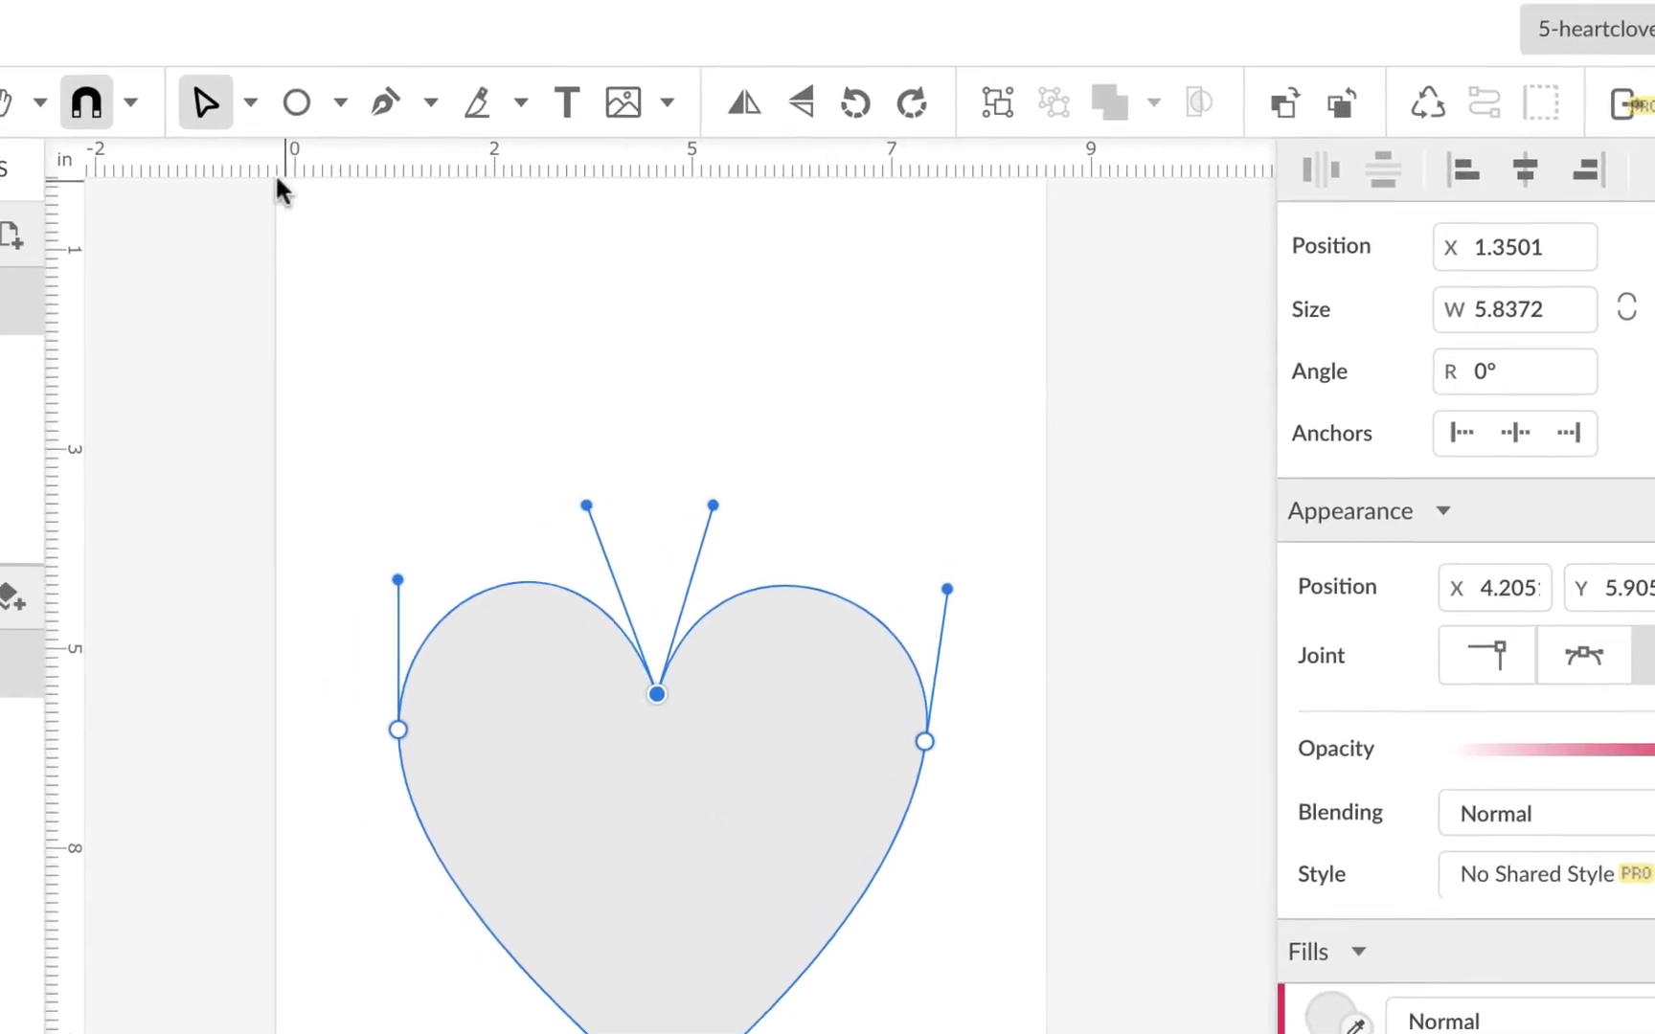
Step: Drag the whole heart higher with the Pointer tool, then reselect its bottom node with Subselect
{"action": "left_click", "coordinate": [258, 106]}
{"action": "left_click", "coordinate": [291, 170]}
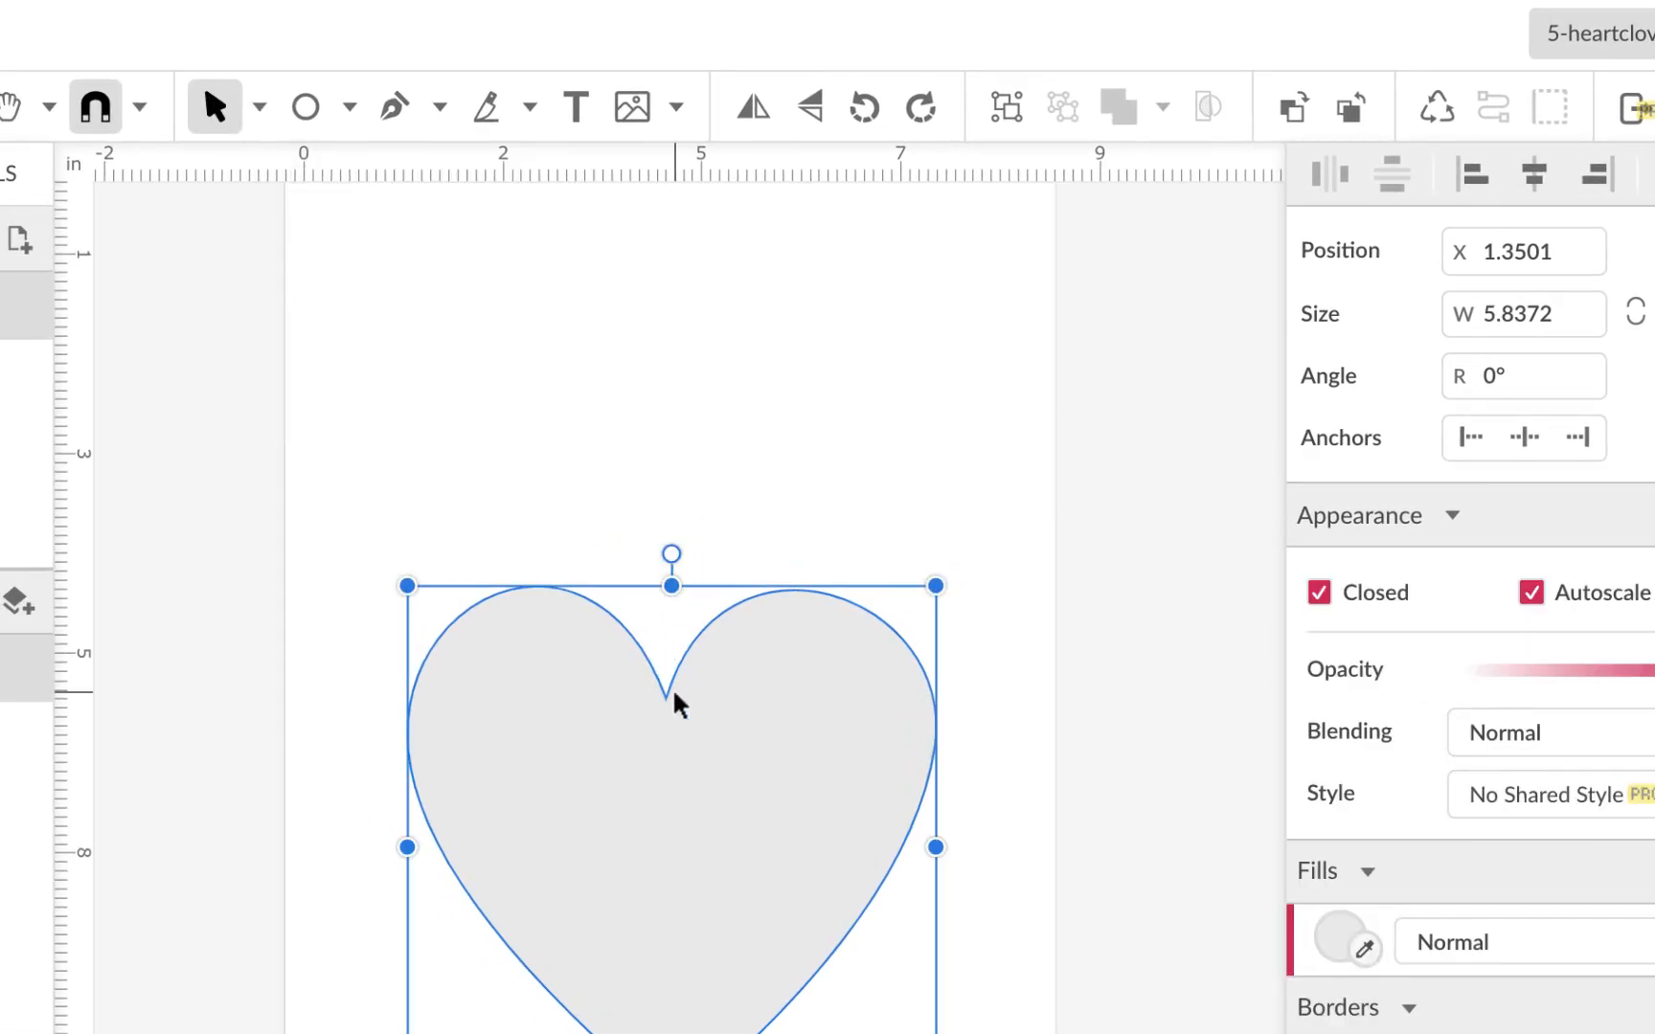
{"action": "left_click_drag", "start_coordinate": [759, 795], "coordinate": [759, 651]}
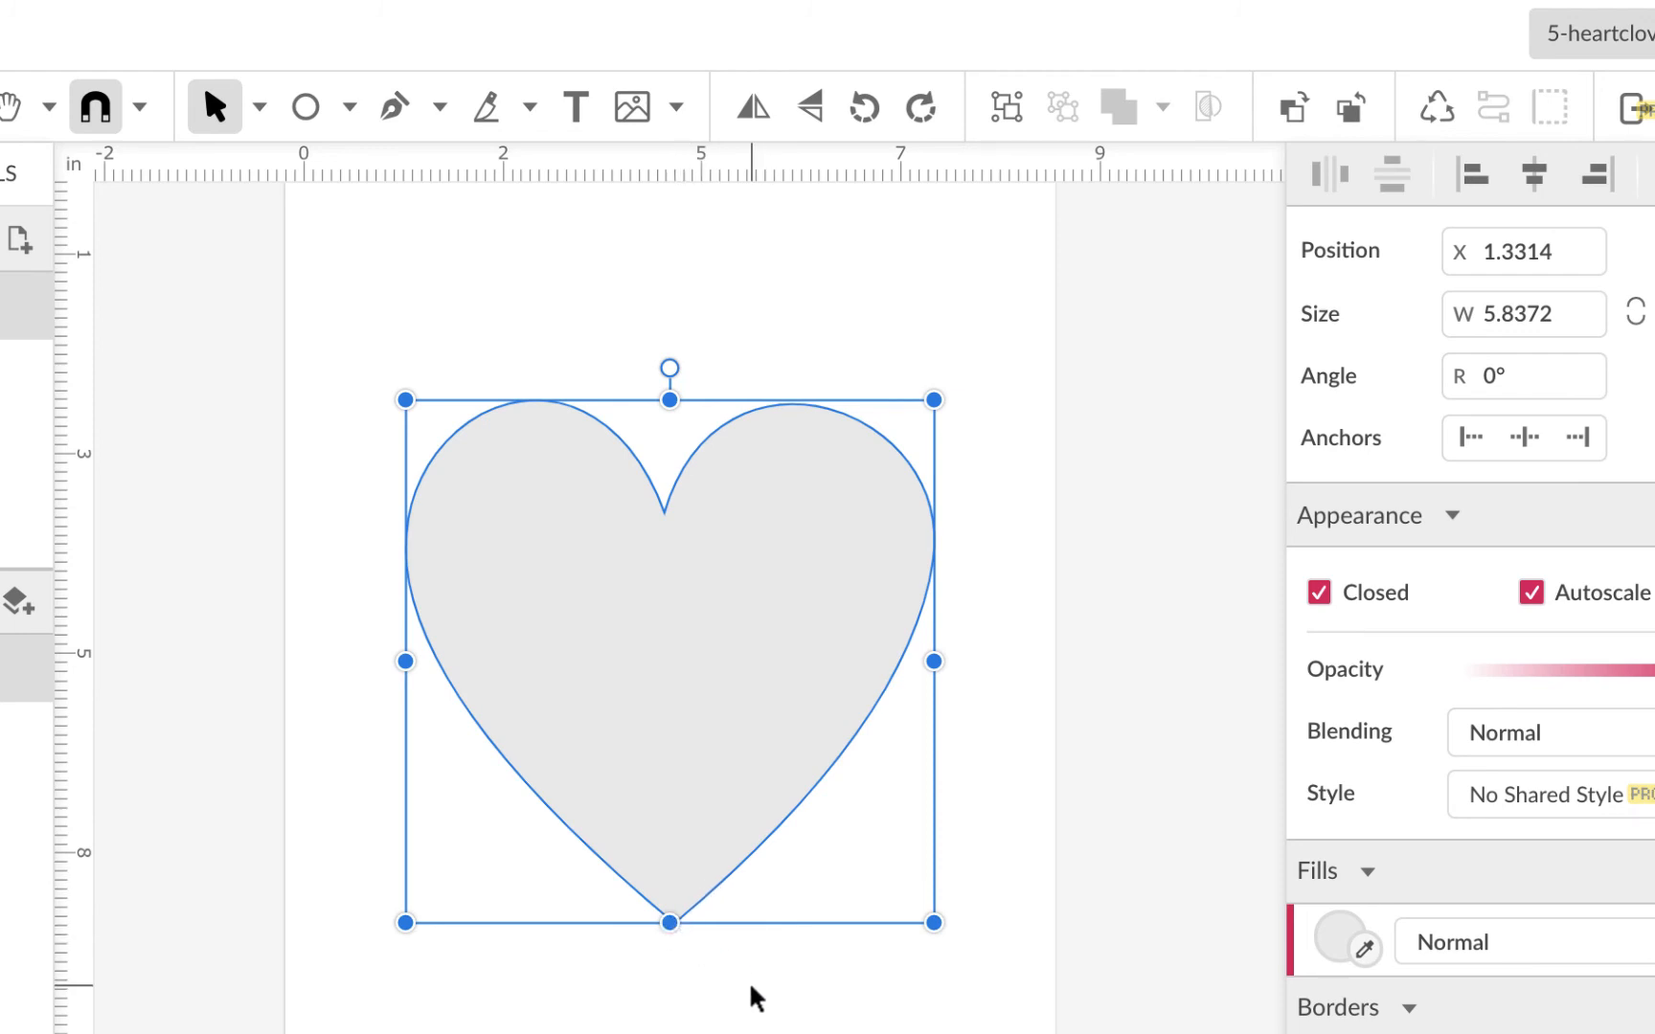
{"action": "left_click", "coordinate": [255, 105]}
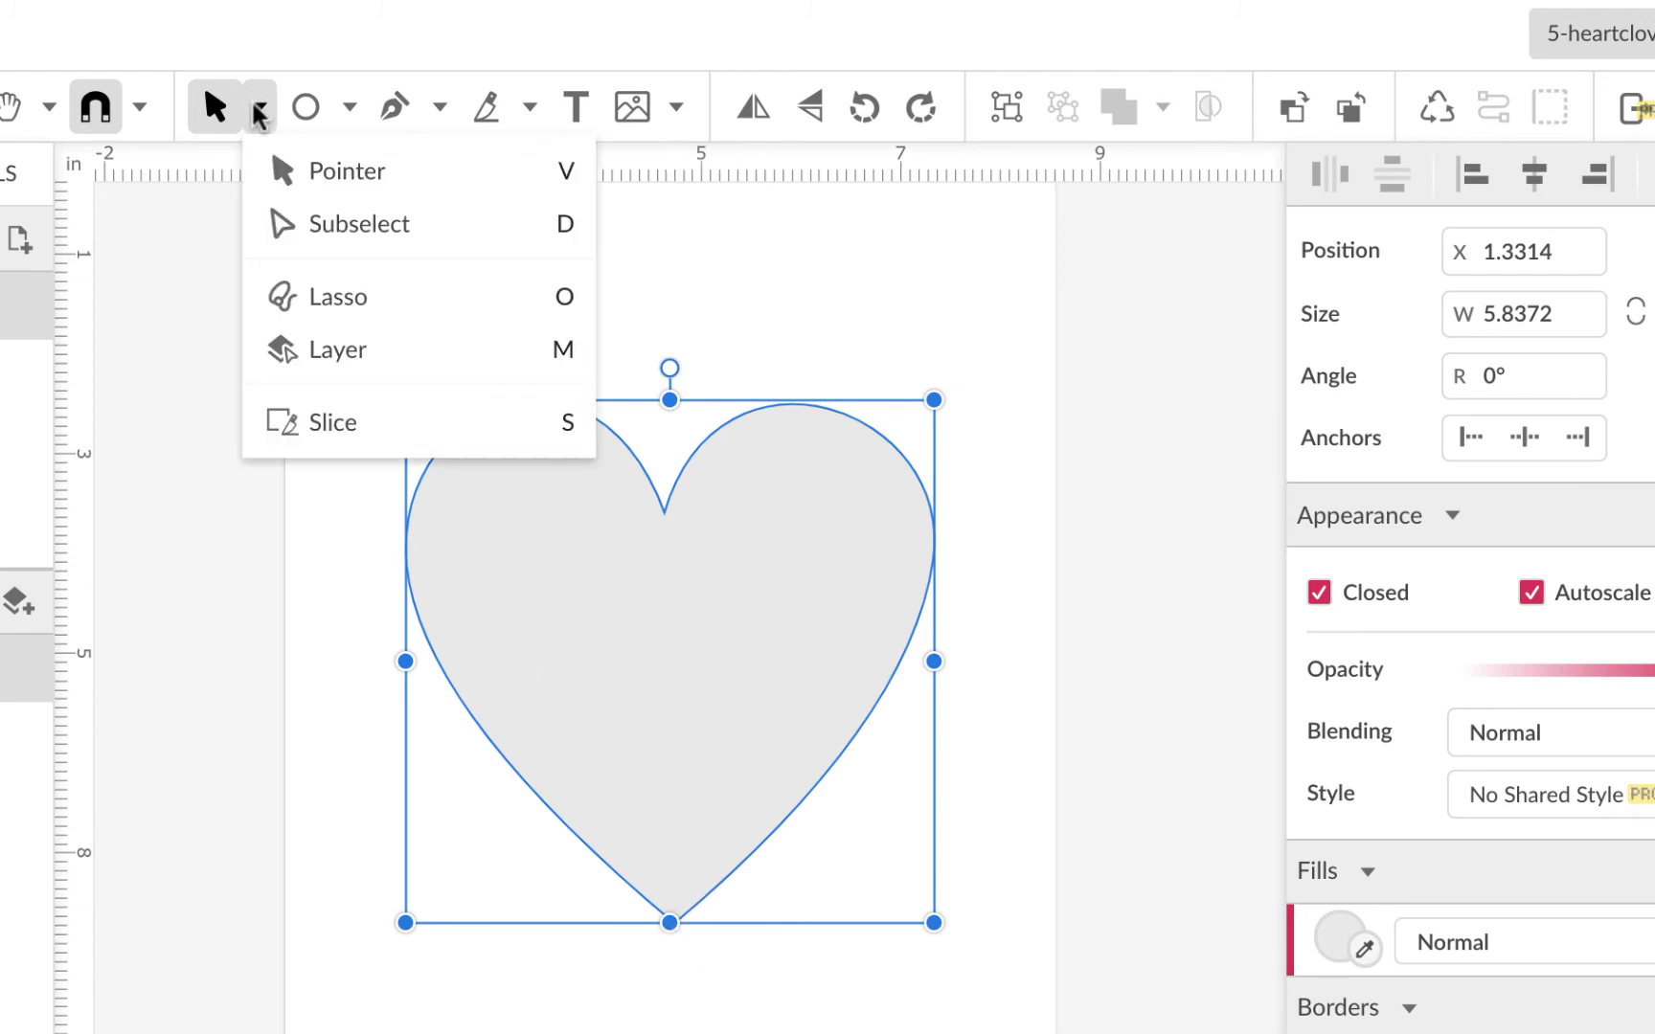
{"action": "left_click", "coordinate": [279, 222]}
{"action": "left_click", "coordinate": [674, 924]}
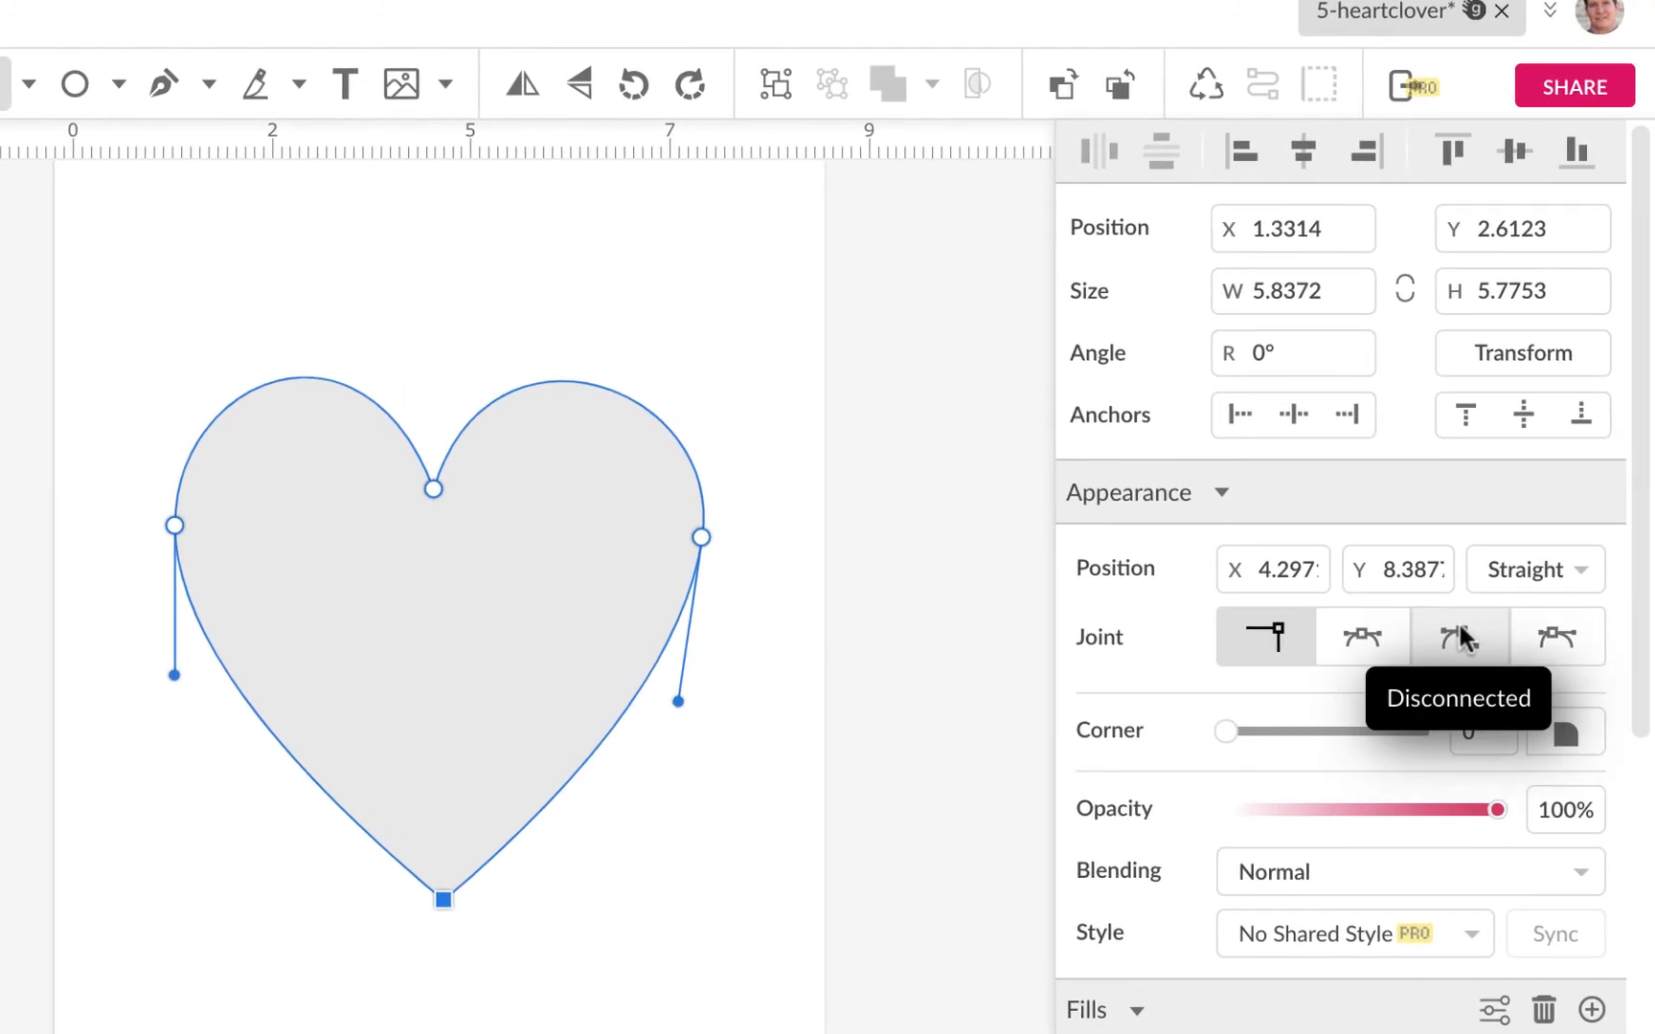
Step: Set the bottom node's joint to Disconnected and curve the lower-right side into the point
{"action": "left_click", "coordinate": [1459, 632]}
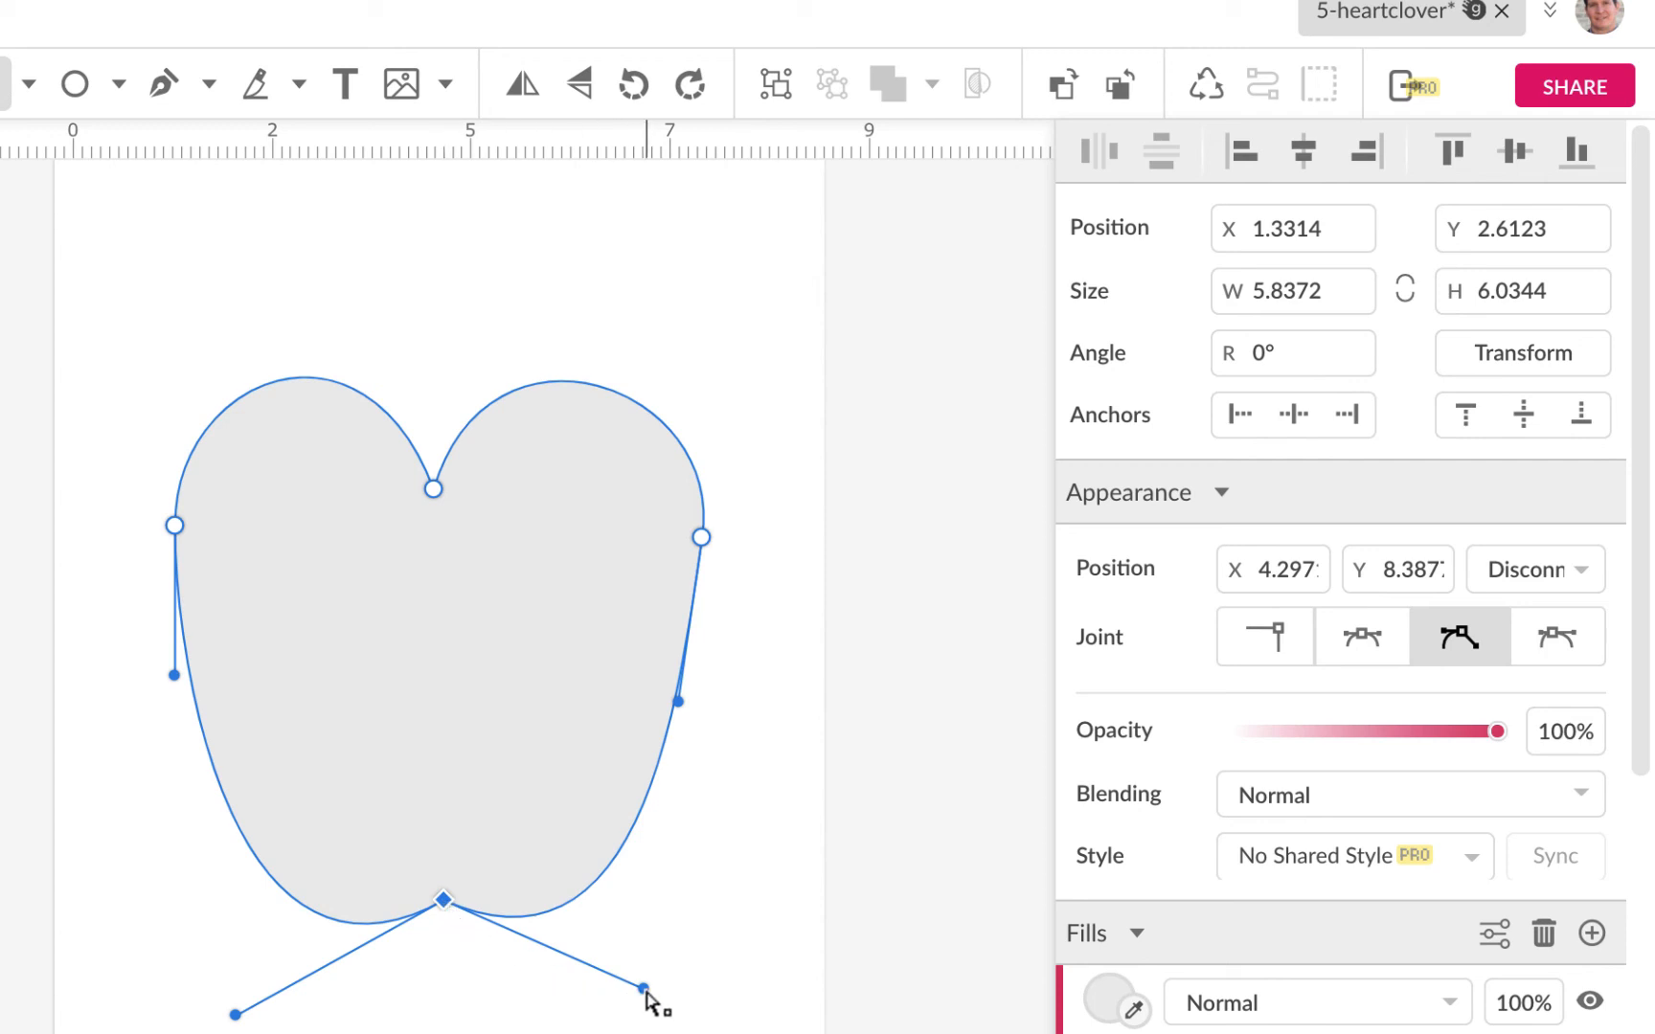
{"action": "left_click_drag", "start_coordinate": [644, 990], "coordinate": [507, 717]}
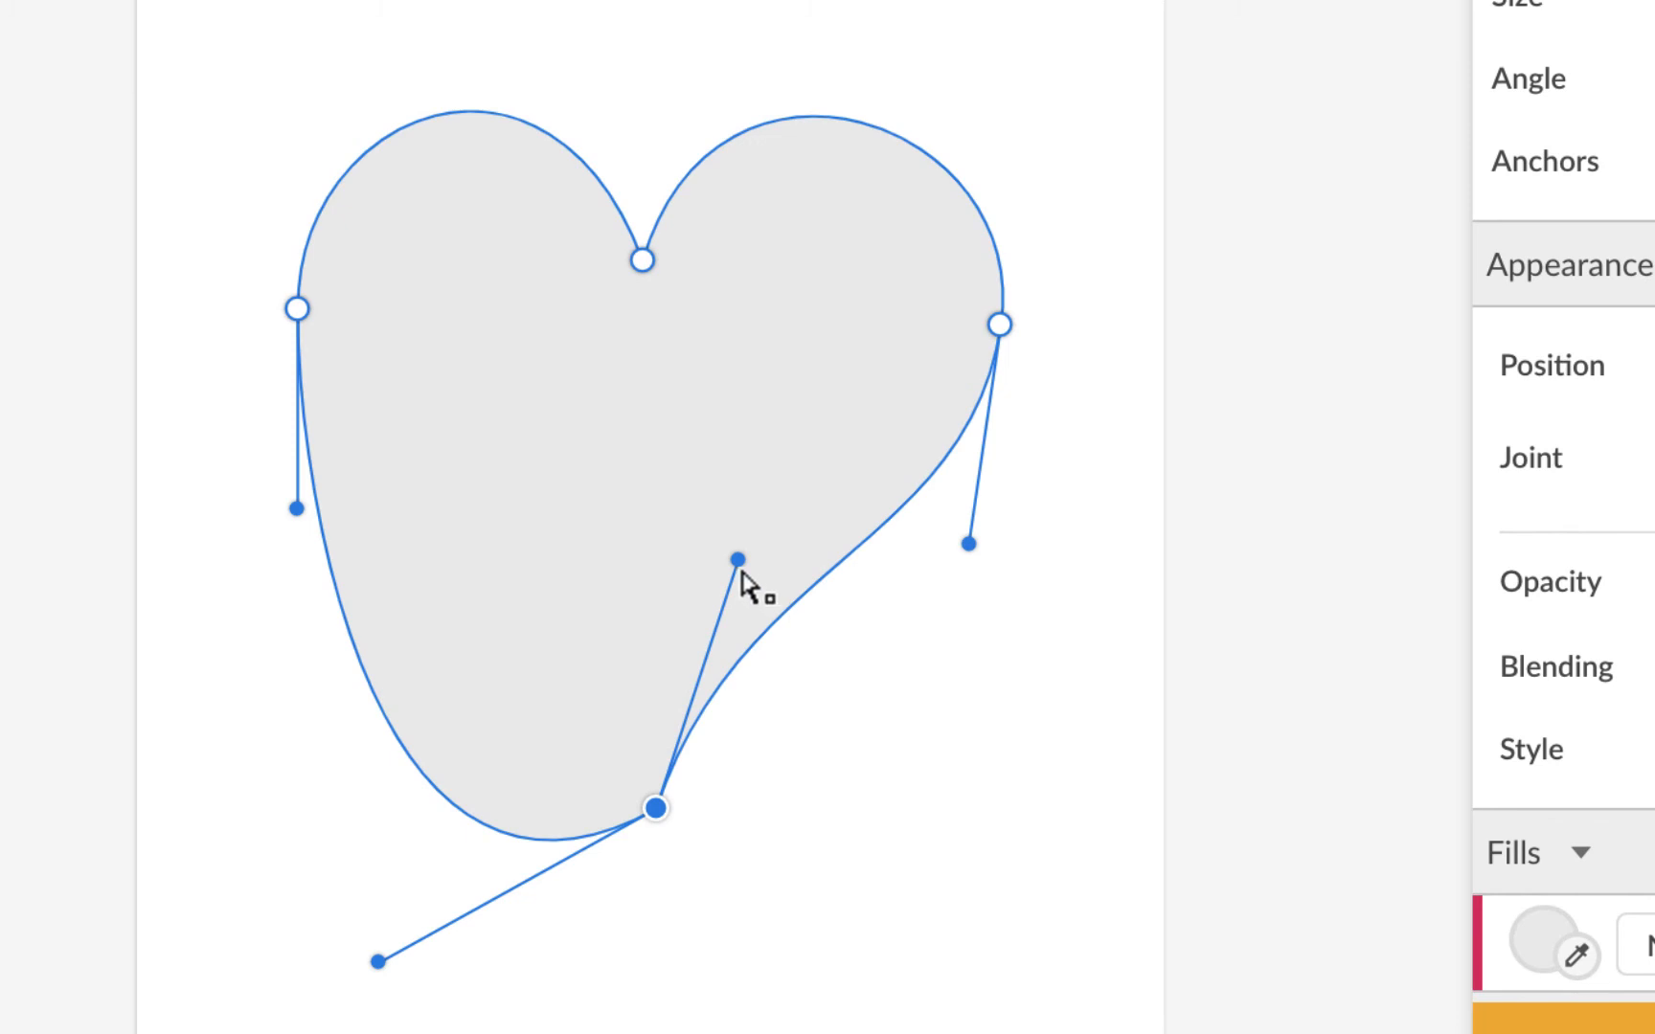
{"action": "left_click_drag", "start_coordinate": [742, 572], "coordinate": [736, 562]}
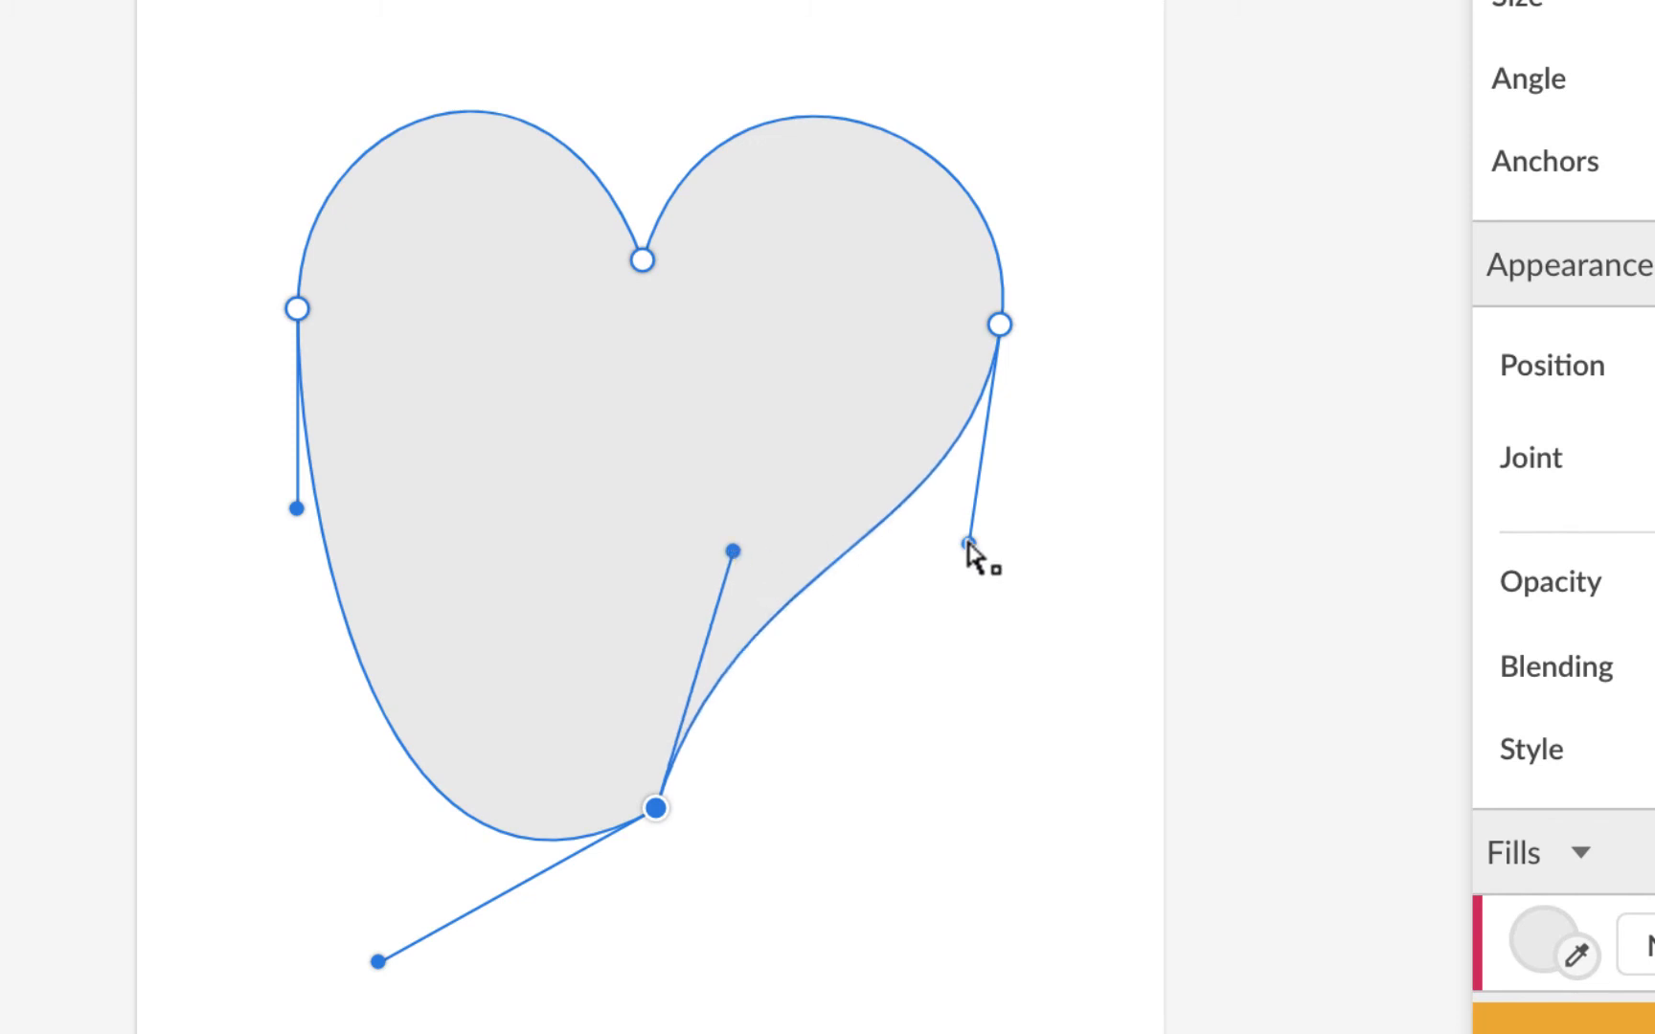
{"action": "left_click_drag", "start_coordinate": [967, 543], "coordinate": [966, 572]}
Step: Pull the lower-left curve in toward the bottom point and reshape the left side
{"action": "left_click", "coordinate": [655, 807]}
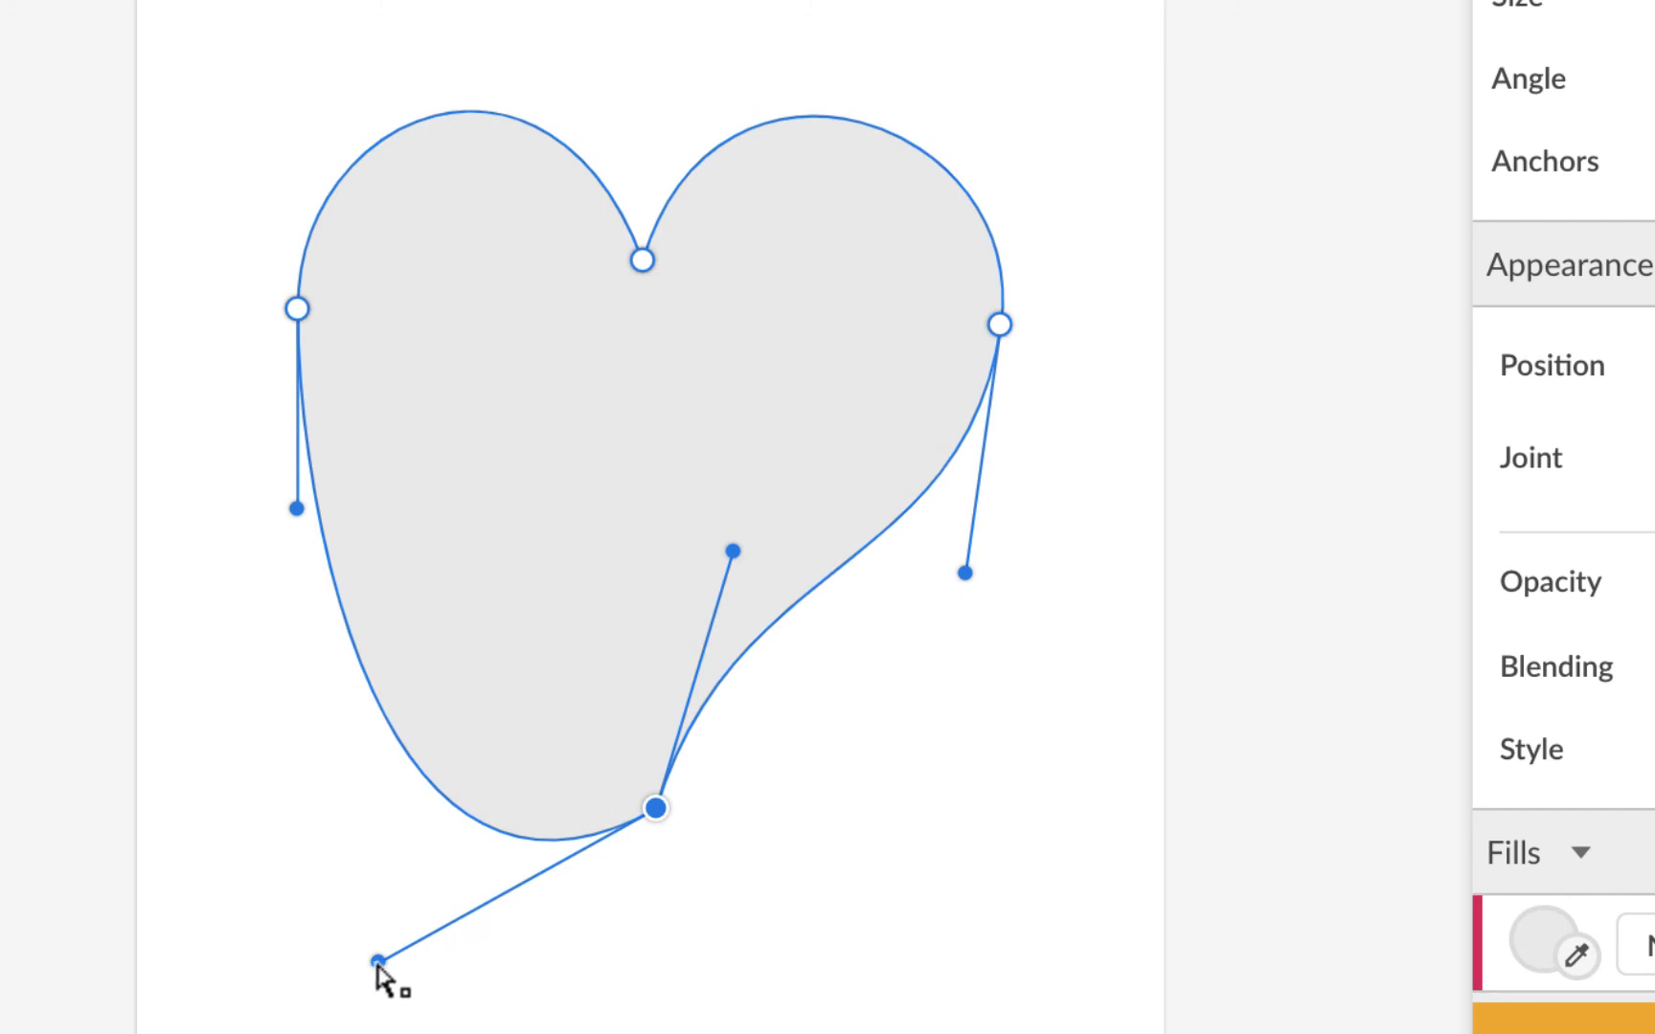
{"action": "left_click_drag", "start_coordinate": [378, 961], "coordinate": [586, 545]}
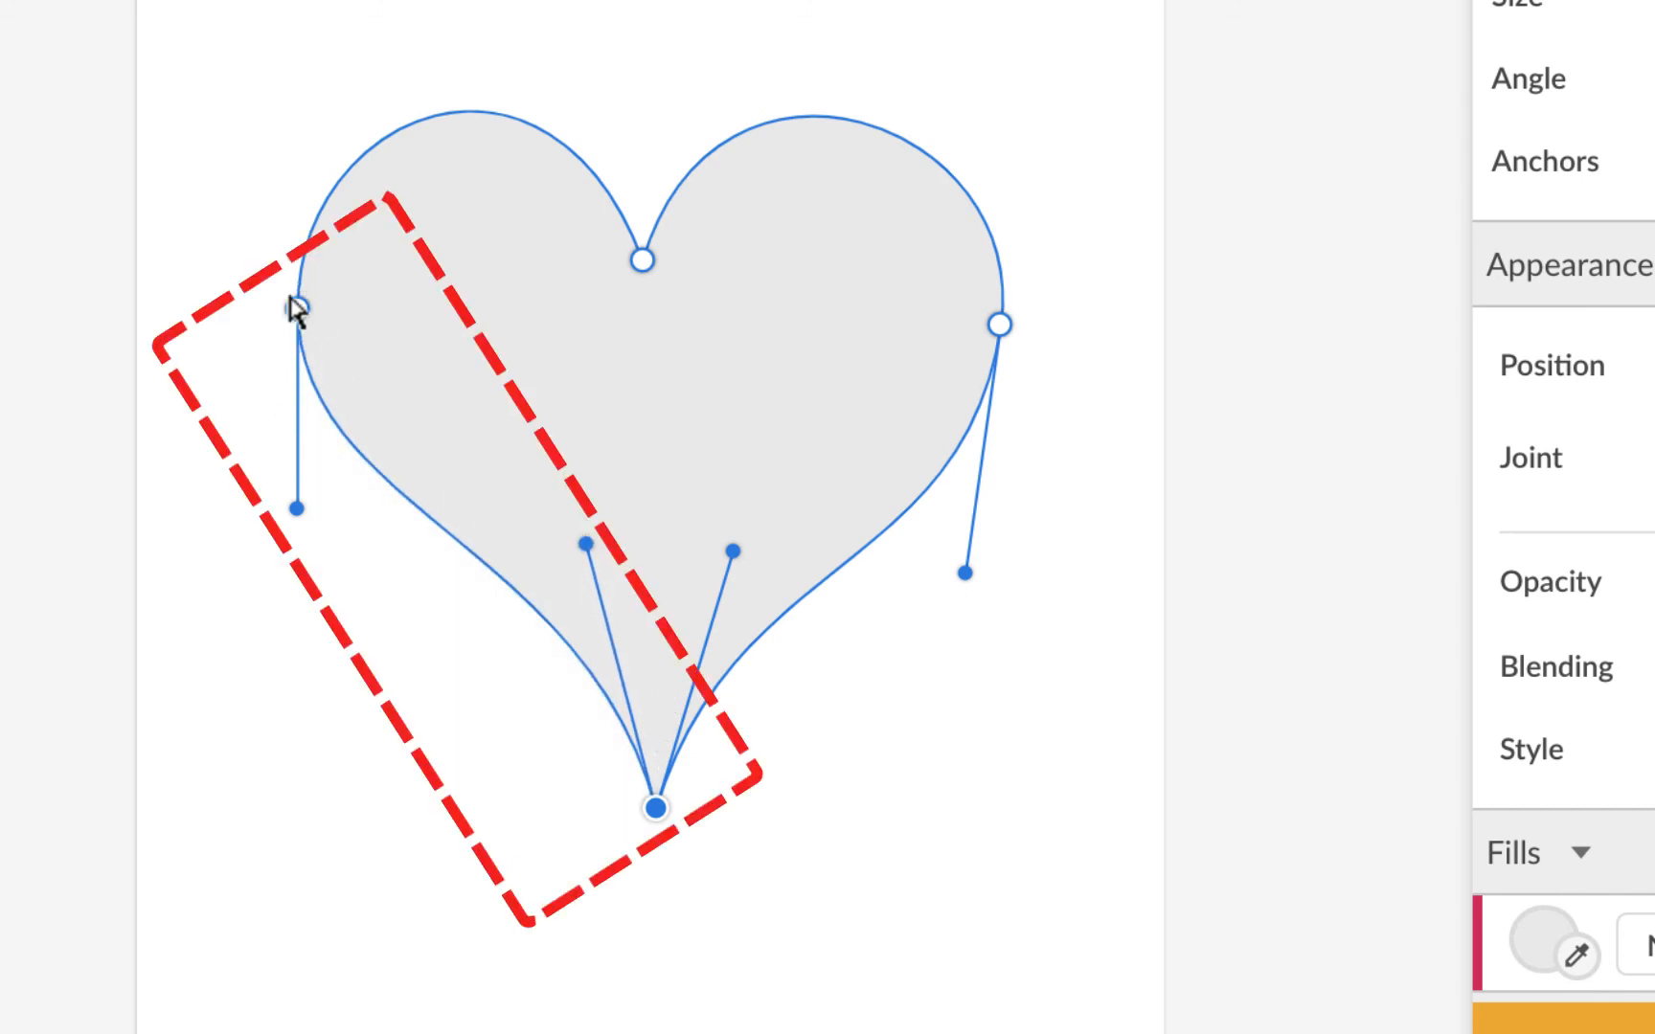
{"action": "mouse_move", "coordinate": [297, 516]}
{"action": "left_mouse_down"}
{"action": "mouse_move", "coordinate": [308, 613]}
{"action": "mouse_move", "coordinate": [305, 538]}
{"action": "left_mouse_up"}
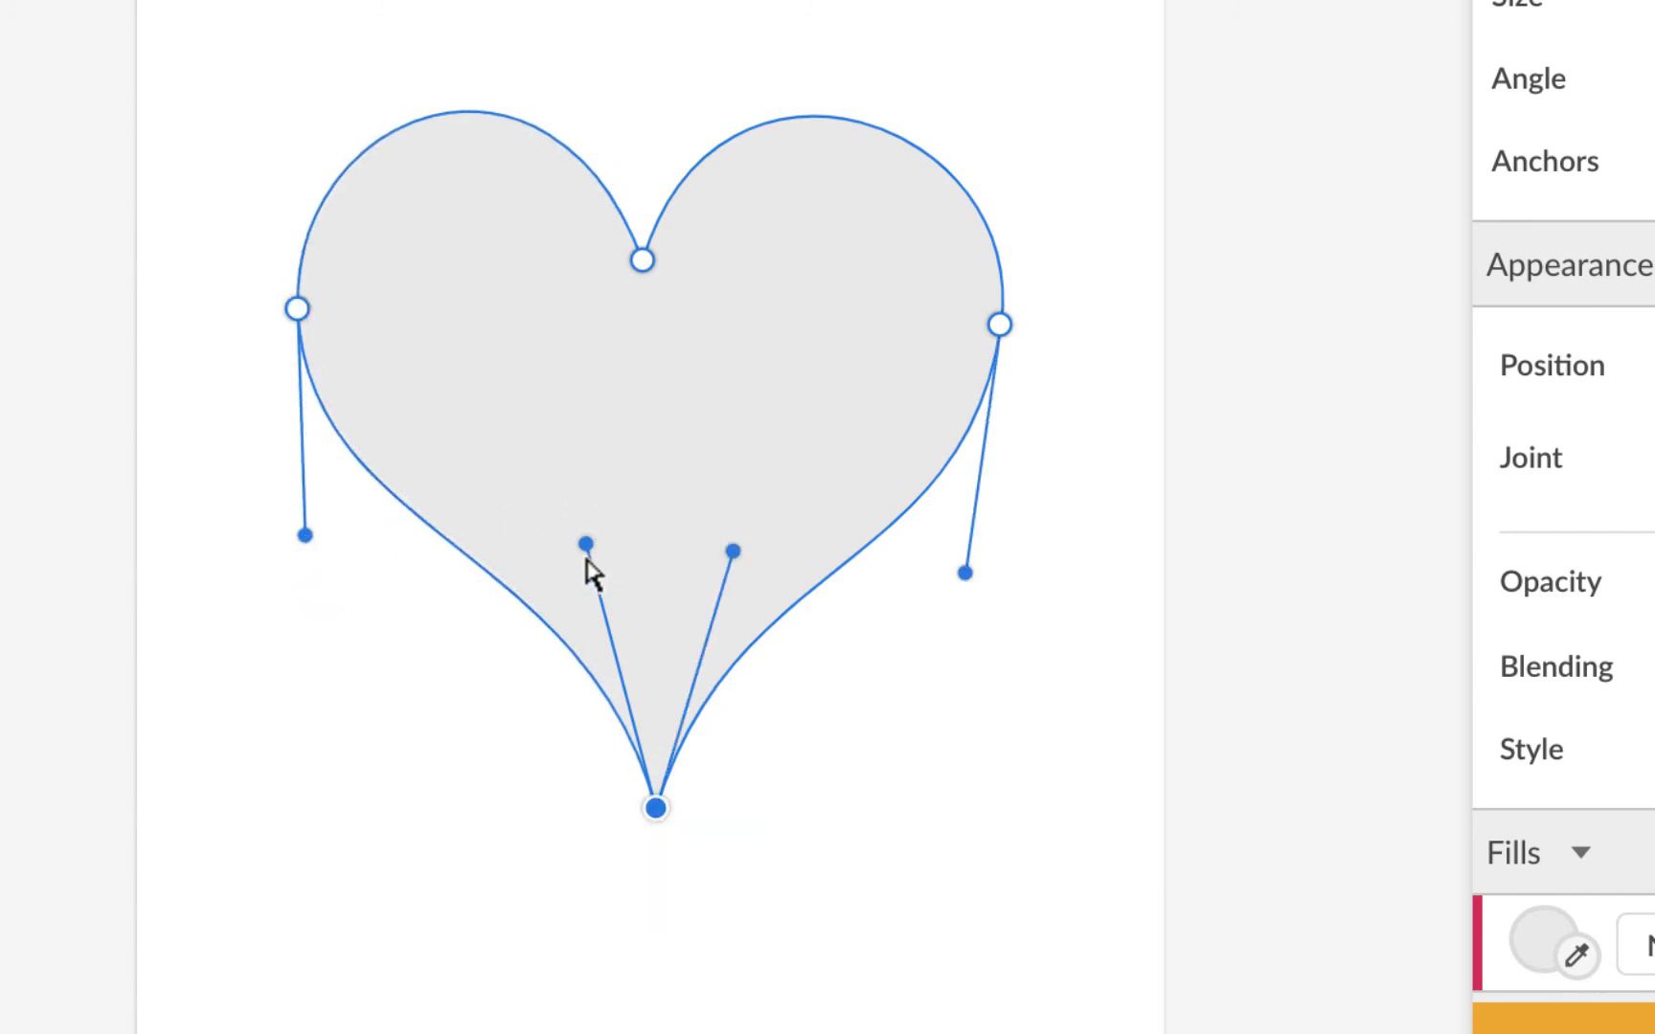
{"action": "left_click_drag", "start_coordinate": [586, 554], "coordinate": [609, 656]}
{"action": "left_click_drag", "start_coordinate": [305, 536], "coordinate": [316, 618]}
Step: Balance both lower curves into the point and nudge the side nodes slightly lower
{"action": "left_click", "coordinate": [490, 634]}
{"action": "left_click_drag", "start_coordinate": [606, 654], "coordinate": [617, 565]}
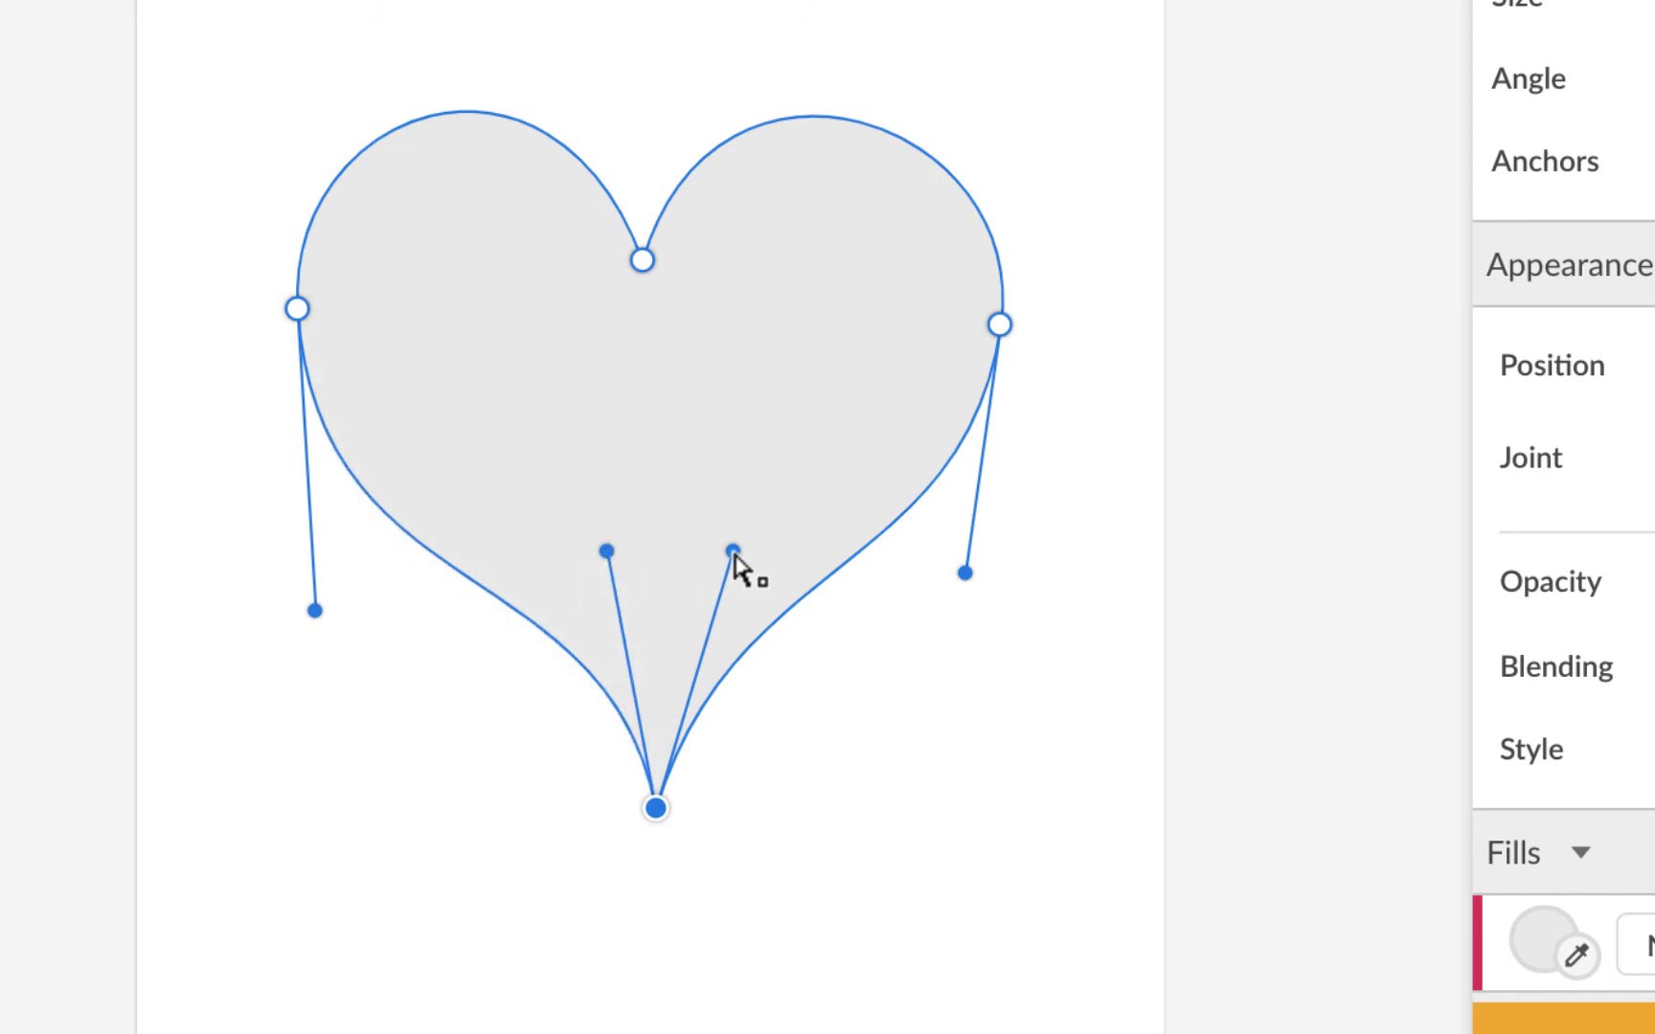
{"action": "left_click_drag", "start_coordinate": [733, 553], "coordinate": [702, 564]}
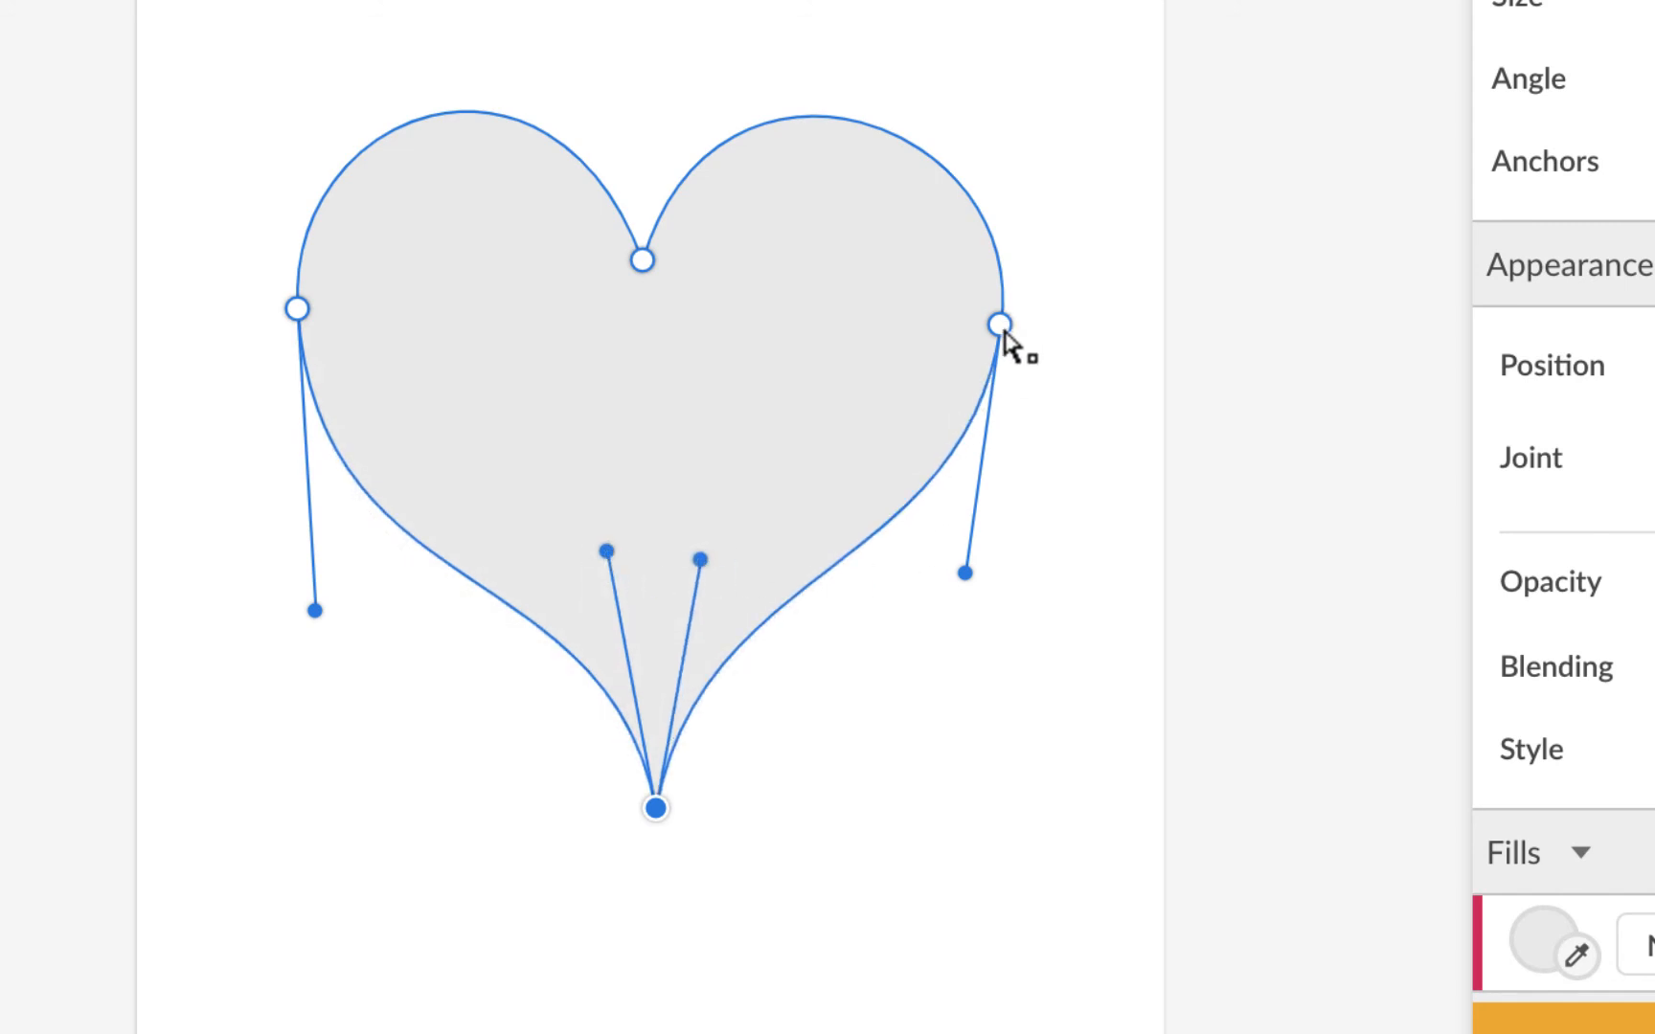
{"action": "left_click_drag", "start_coordinate": [1000, 327], "coordinate": [986, 372]}
{"action": "left_click_drag", "start_coordinate": [979, 351], "coordinate": [979, 349]}
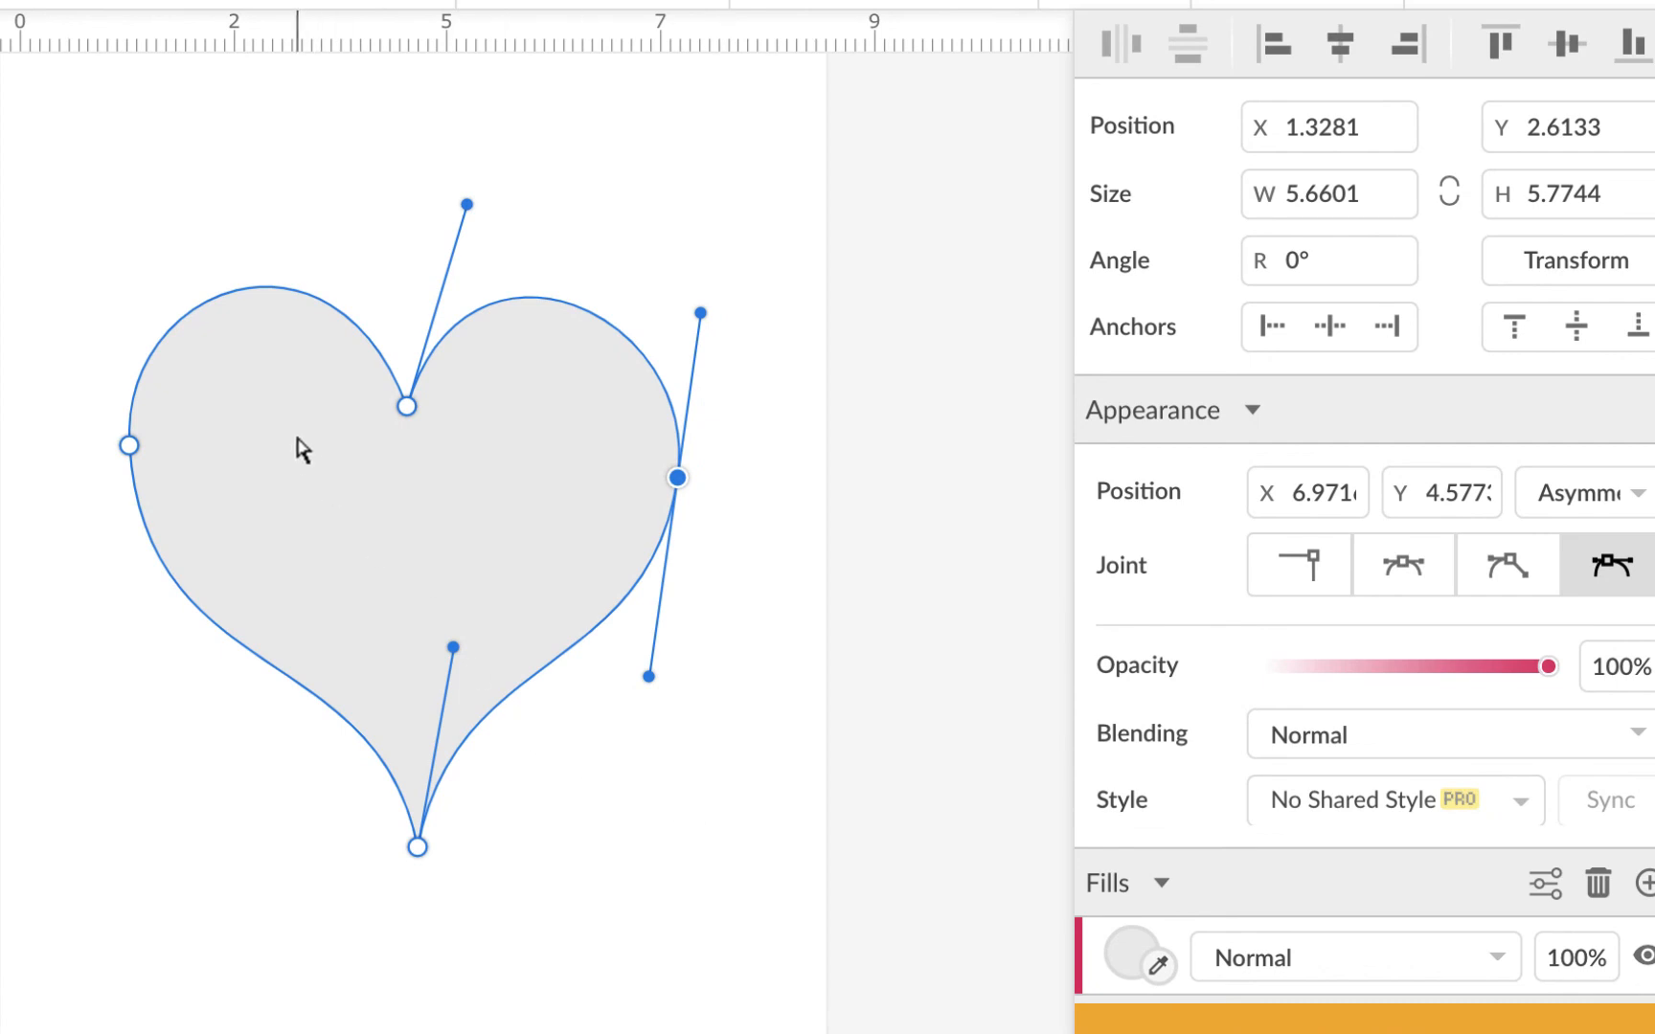
{"action": "left_click", "coordinate": [409, 408]}
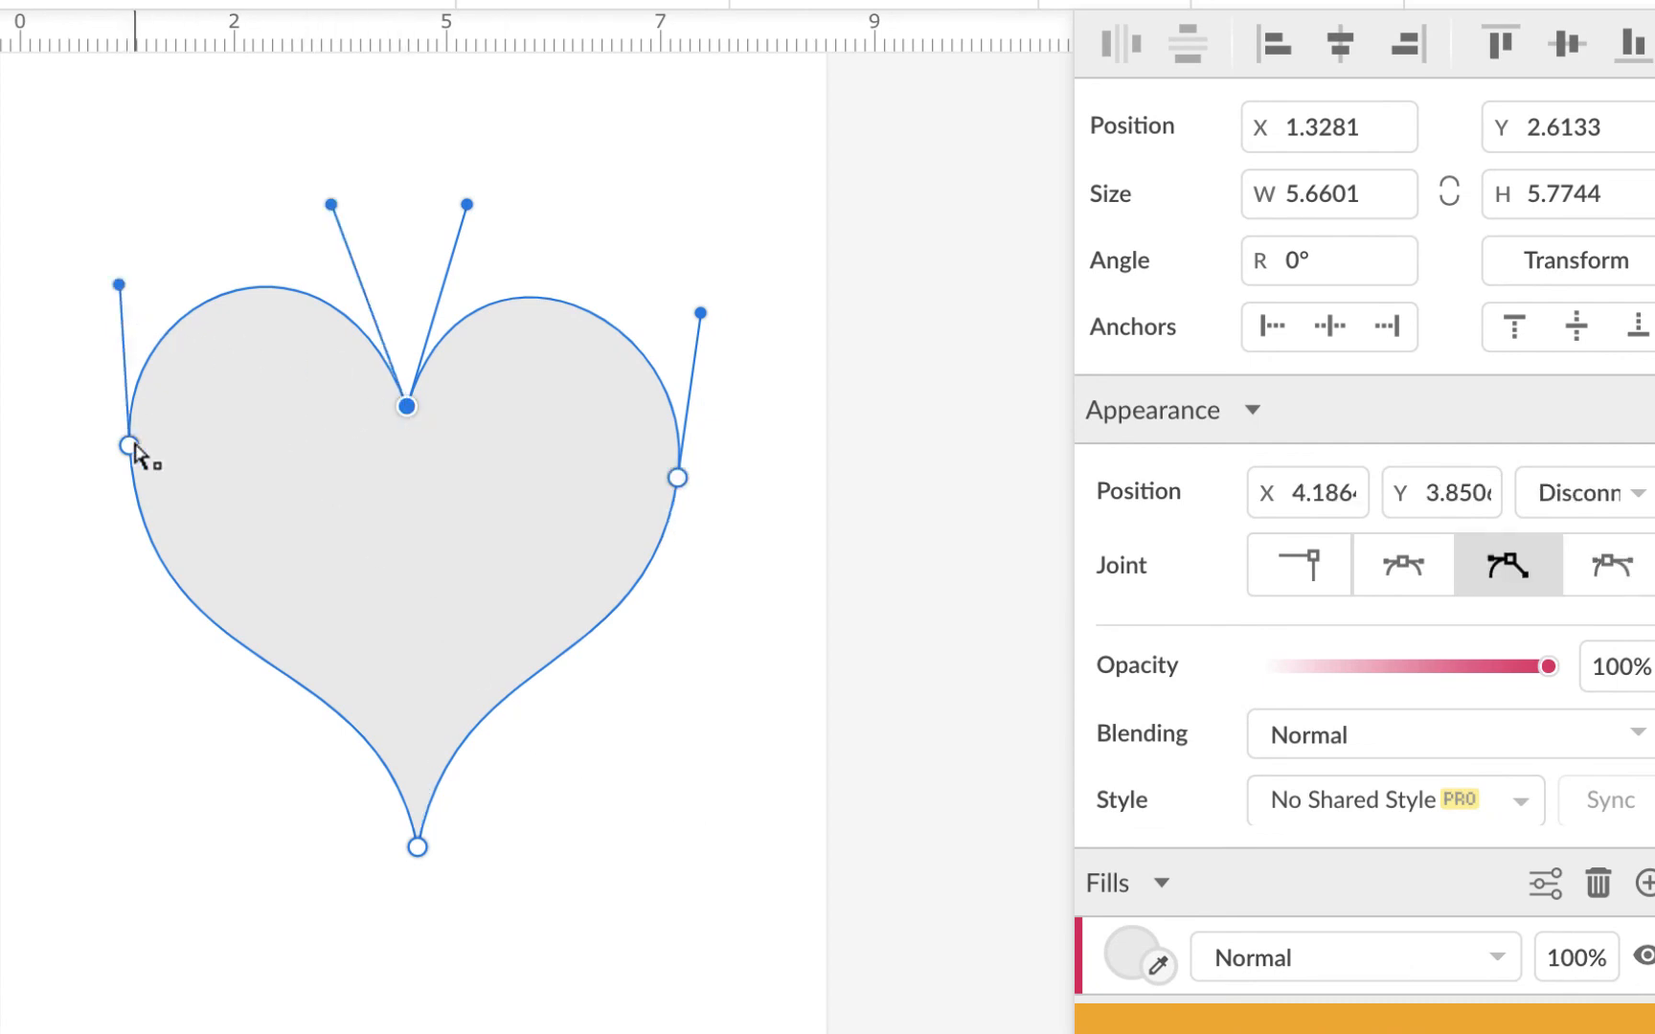
{"action": "left_click_drag", "start_coordinate": [130, 447], "coordinate": [134, 469]}
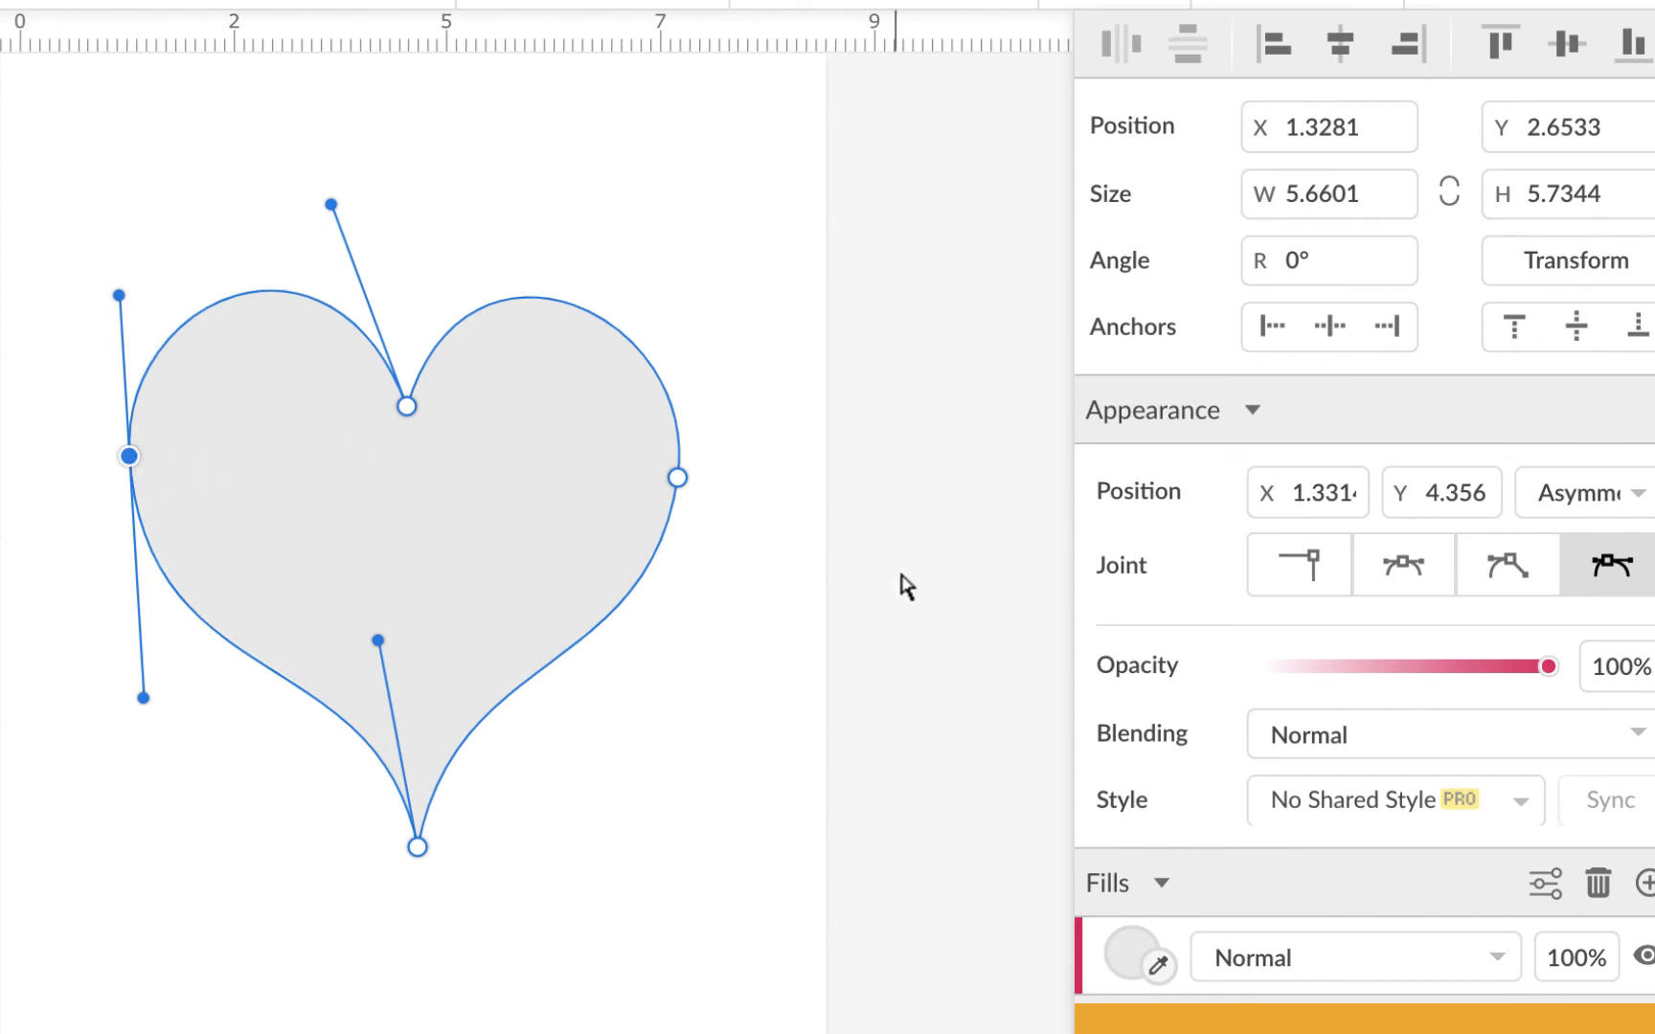
Step: Change the heart's fill to a radial gradient with an orange inner stop and red outer stop
{"action": "left_click", "coordinate": [1132, 953]}
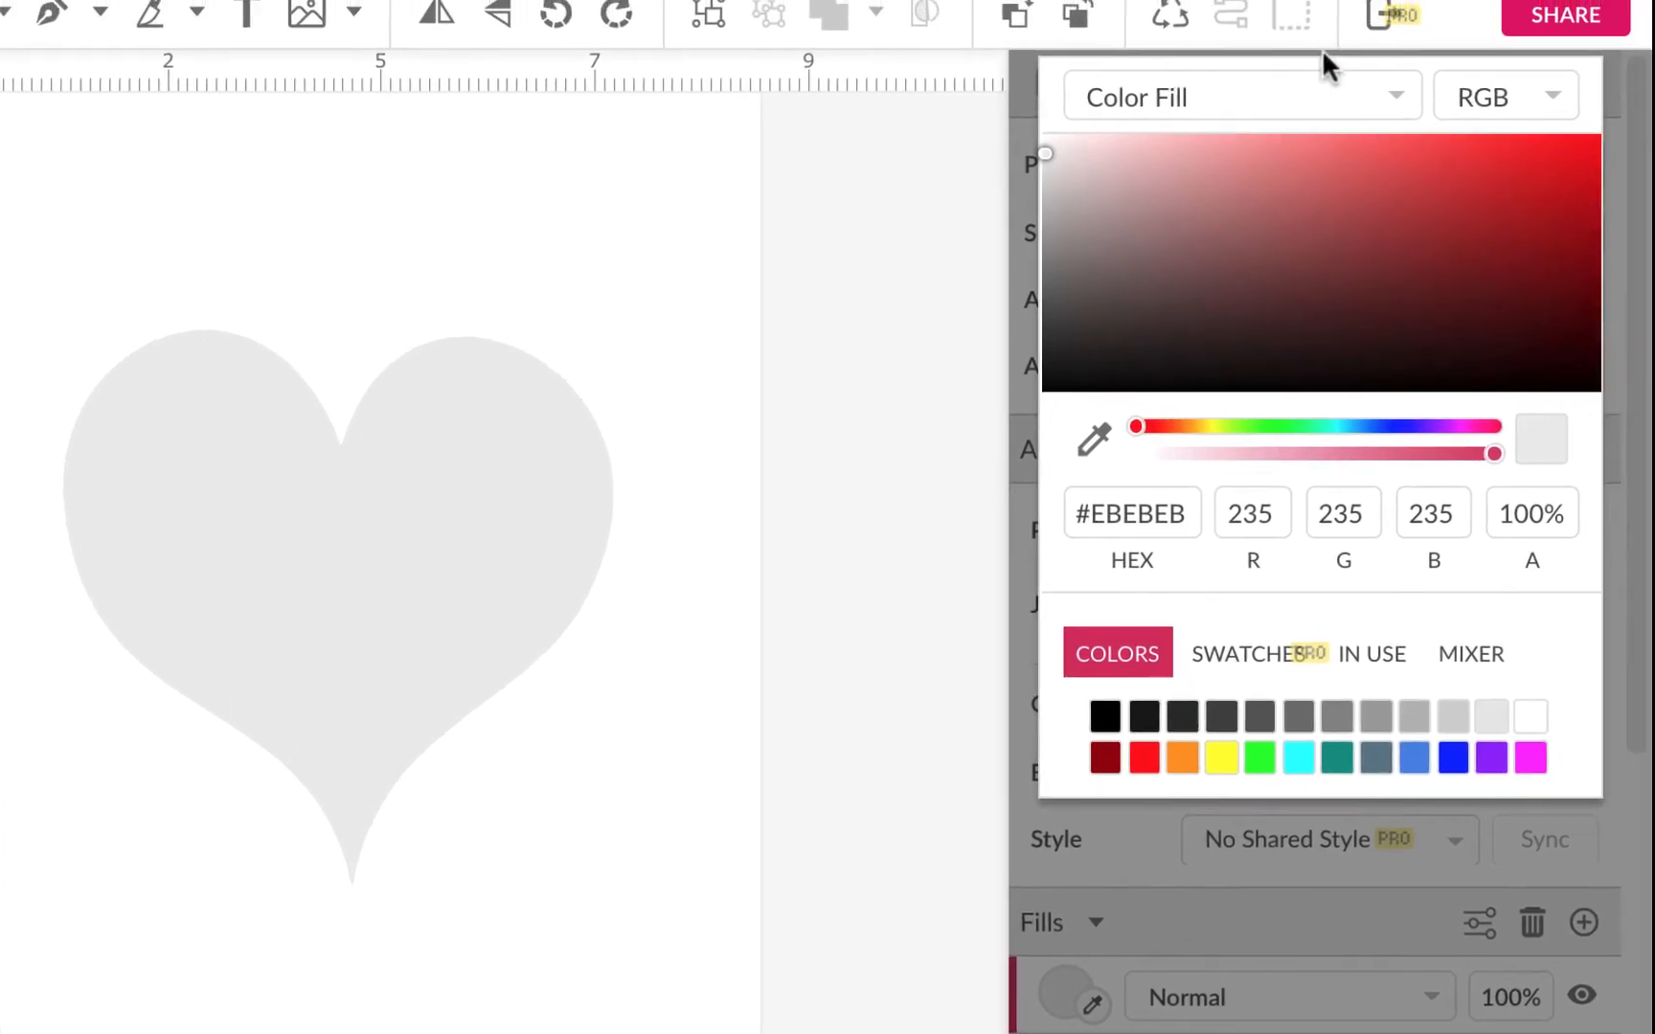
{"action": "left_click", "coordinate": [1396, 59]}
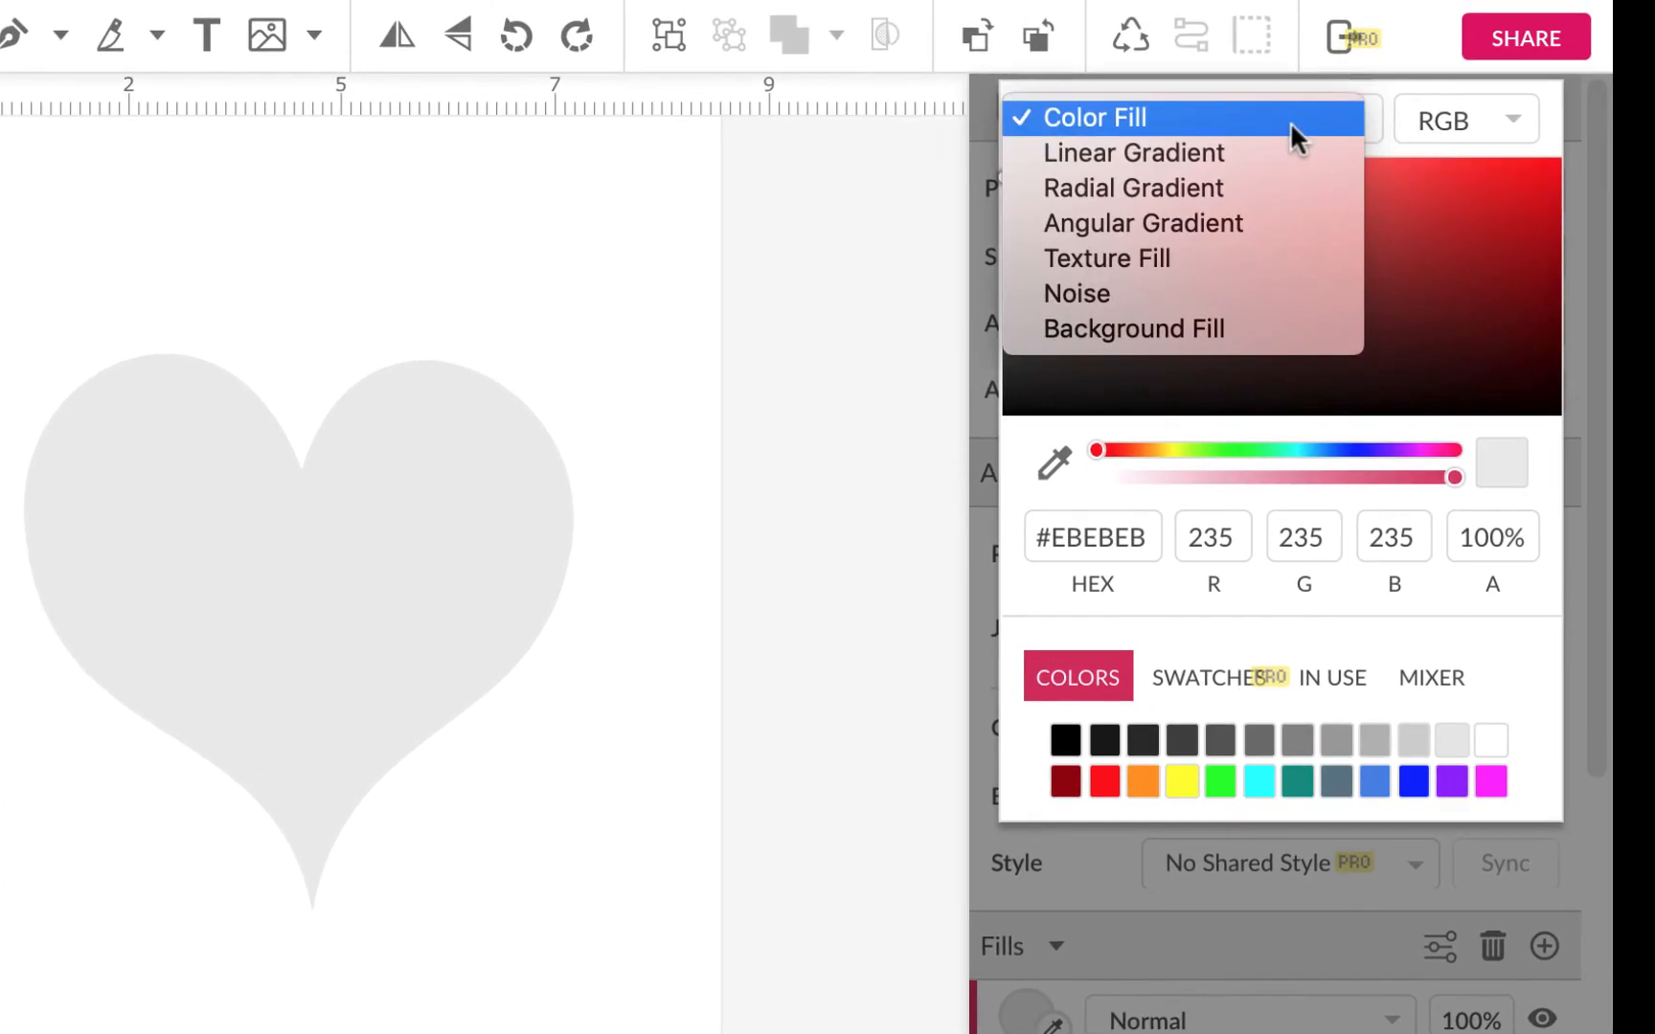
{"action": "left_click", "coordinate": [1196, 188]}
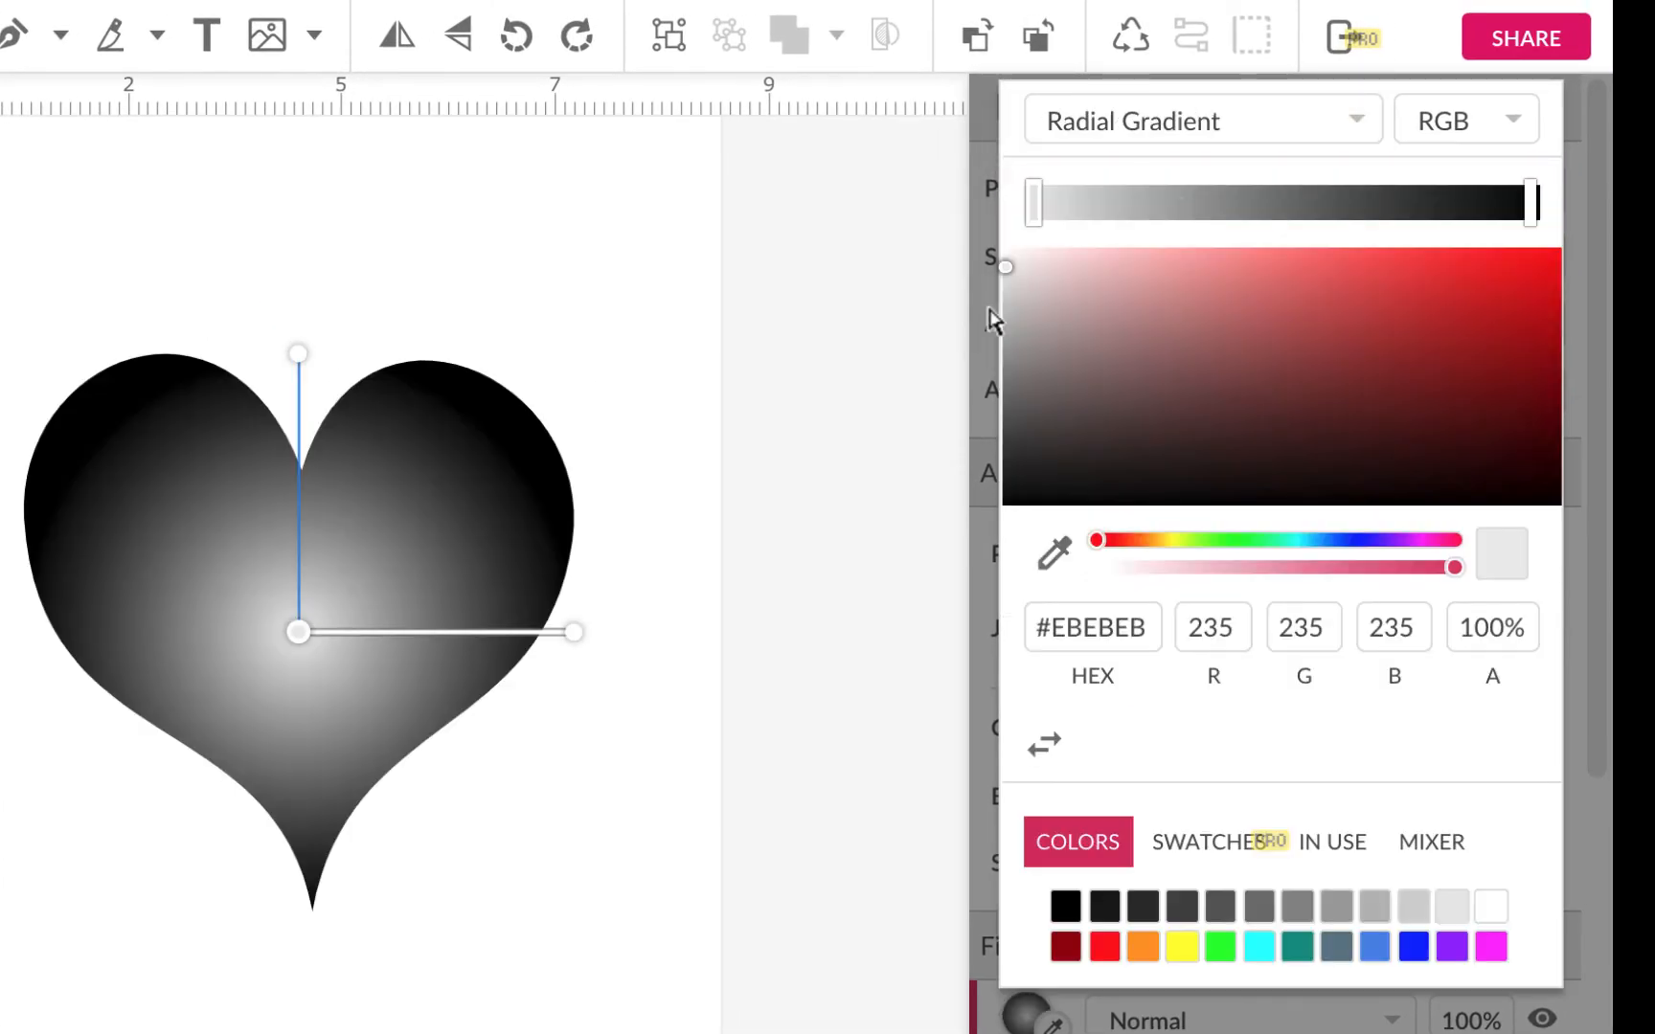
{"action": "left_click", "coordinate": [1532, 203]}
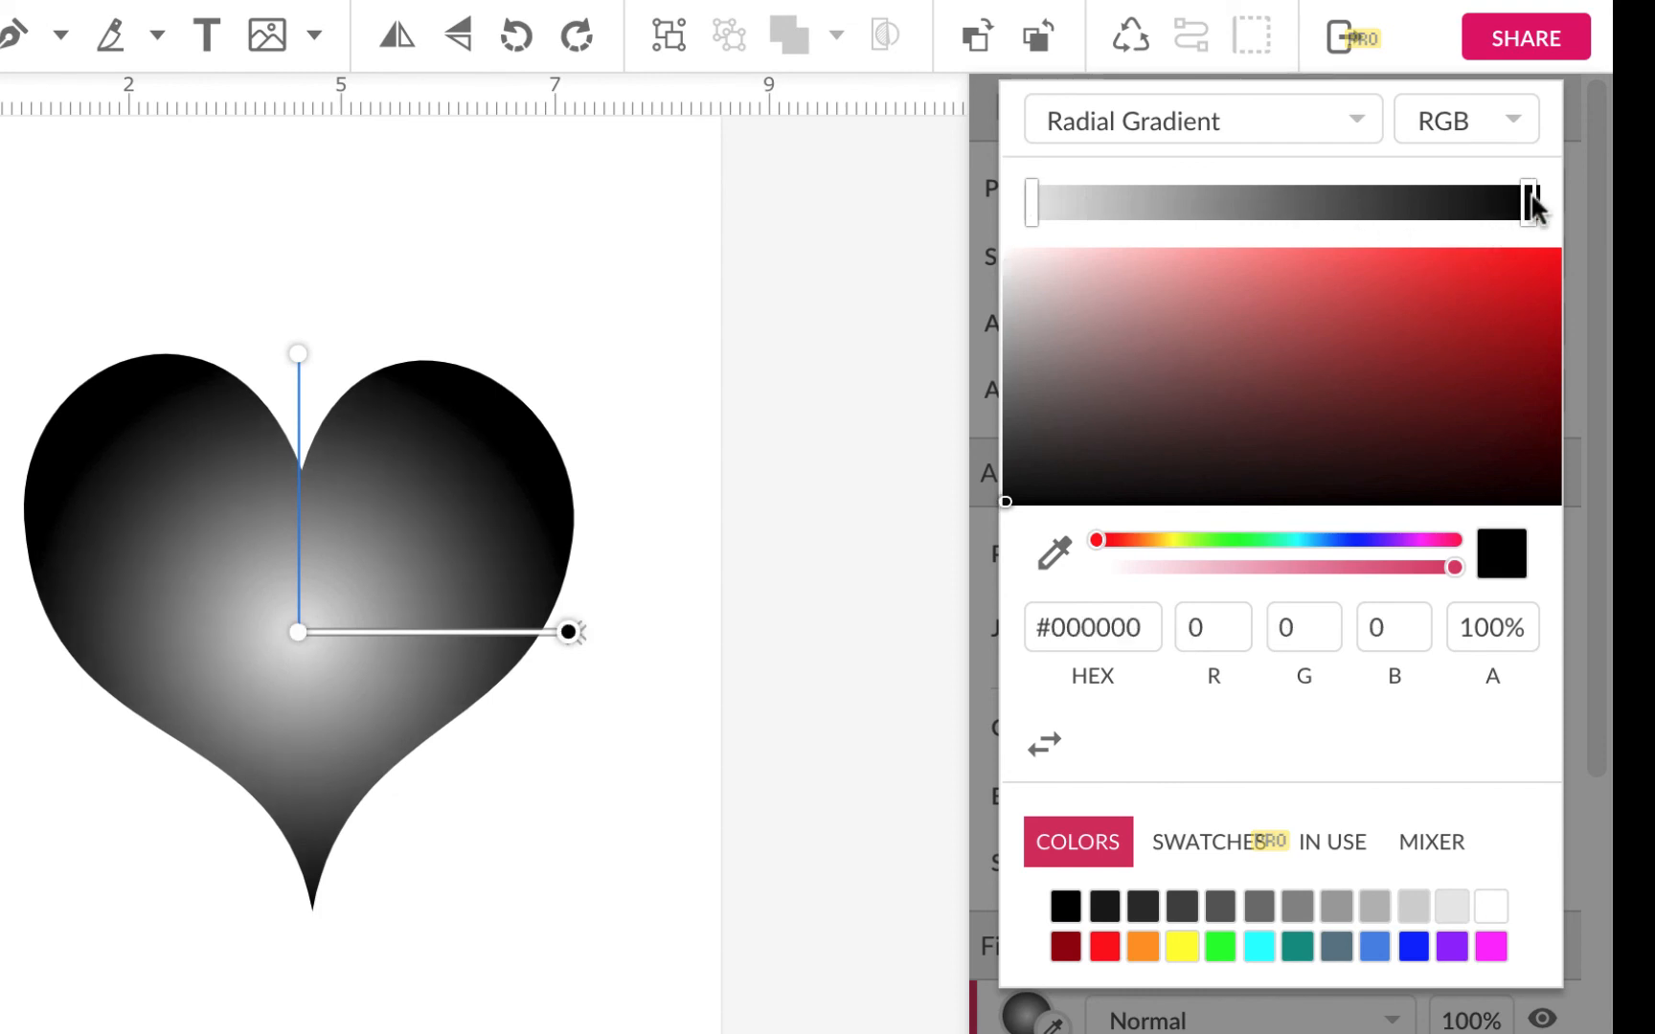
{"action": "left_click", "coordinate": [1105, 946]}
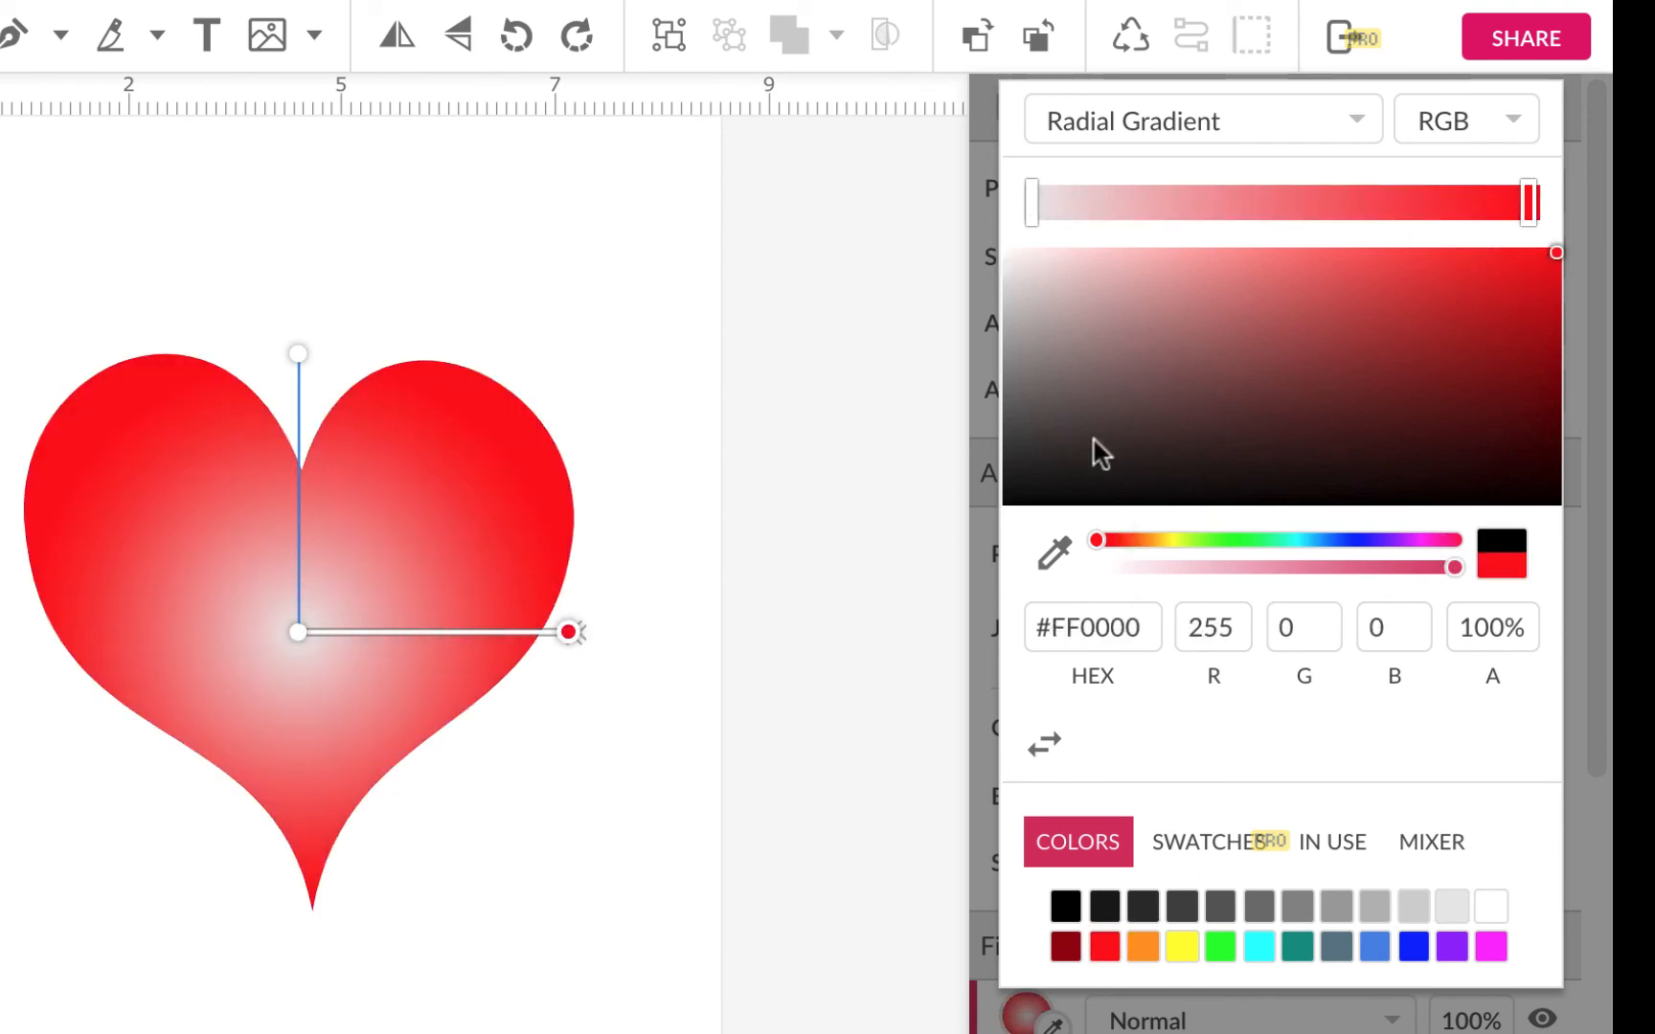
{"action": "left_click", "coordinate": [1032, 203]}
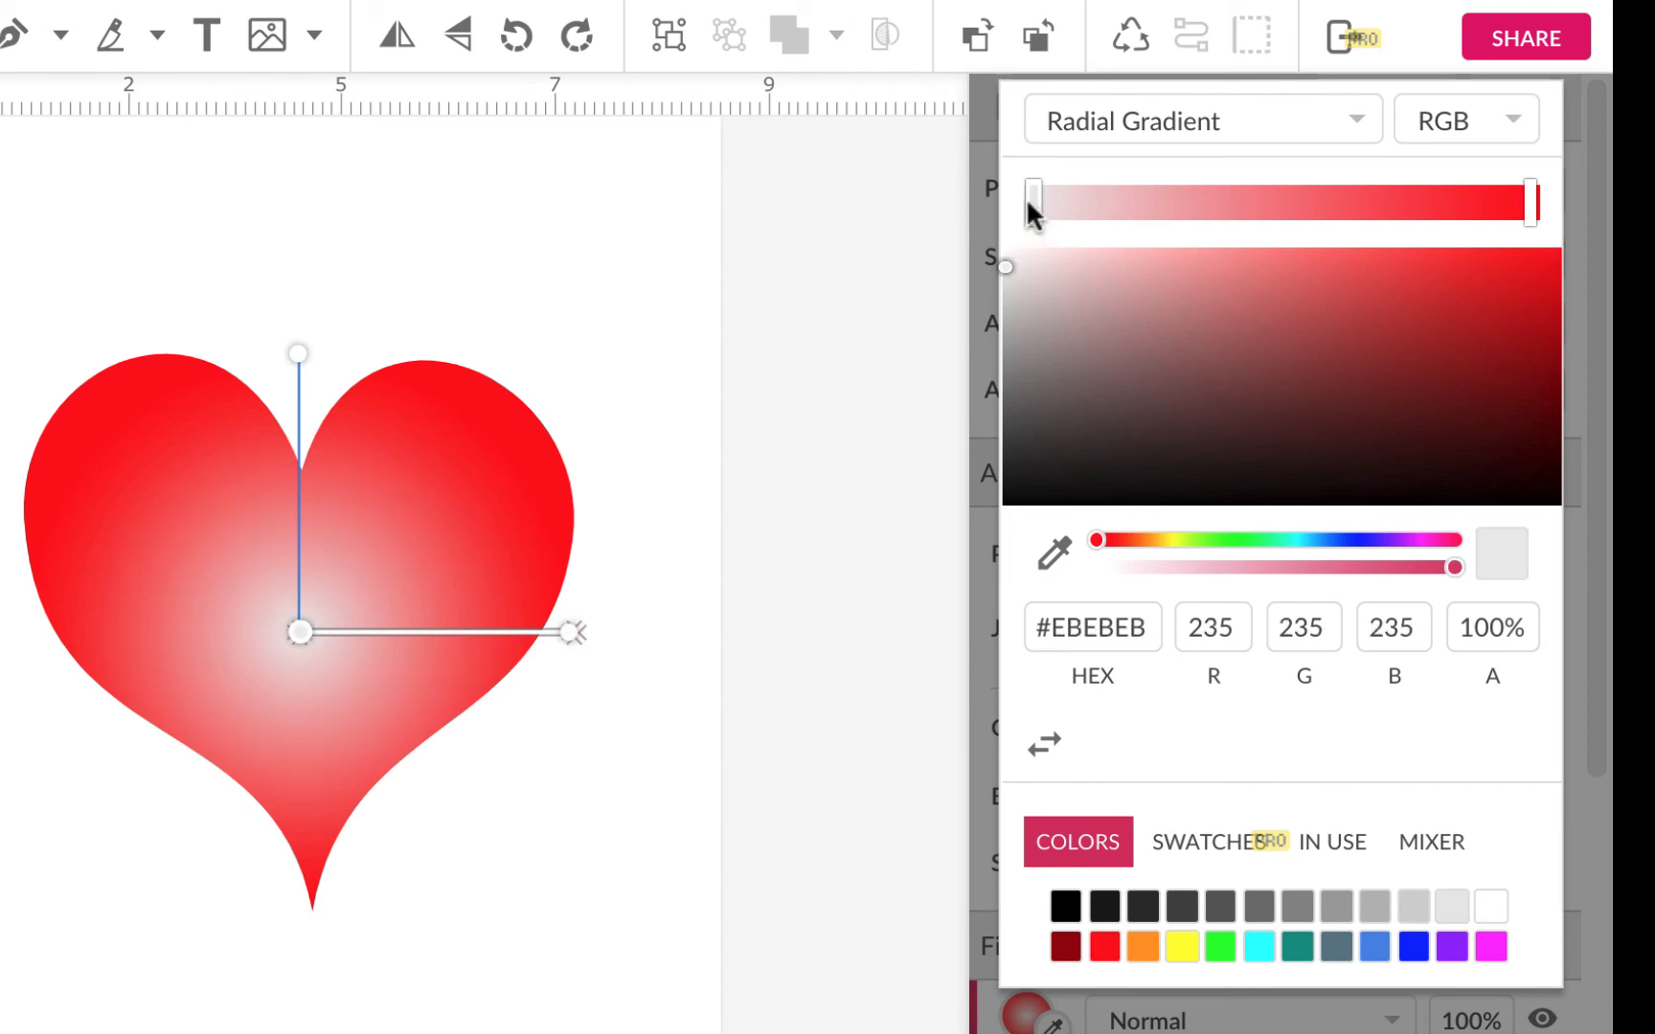
{"action": "left_click", "coordinate": [1141, 948]}
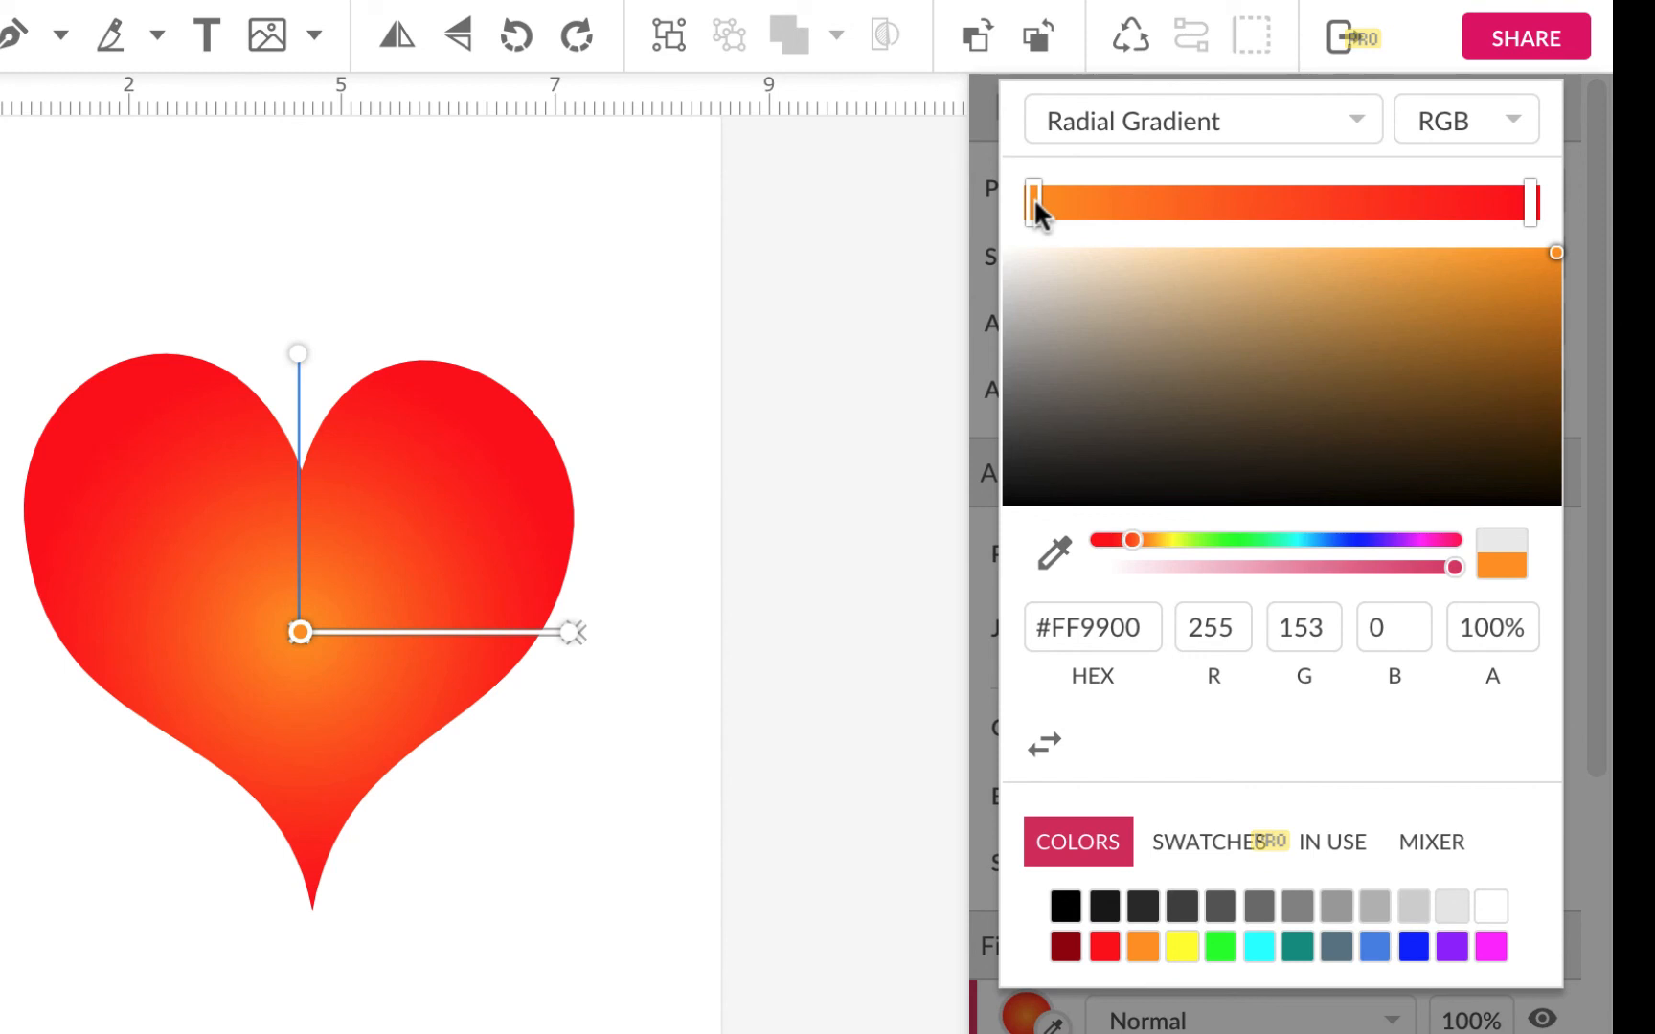
Step: Add a white stop at the gradient's centre and widen the orange band
{"action": "left_click_drag", "start_coordinate": [1033, 201], "coordinate": [1149, 202]}
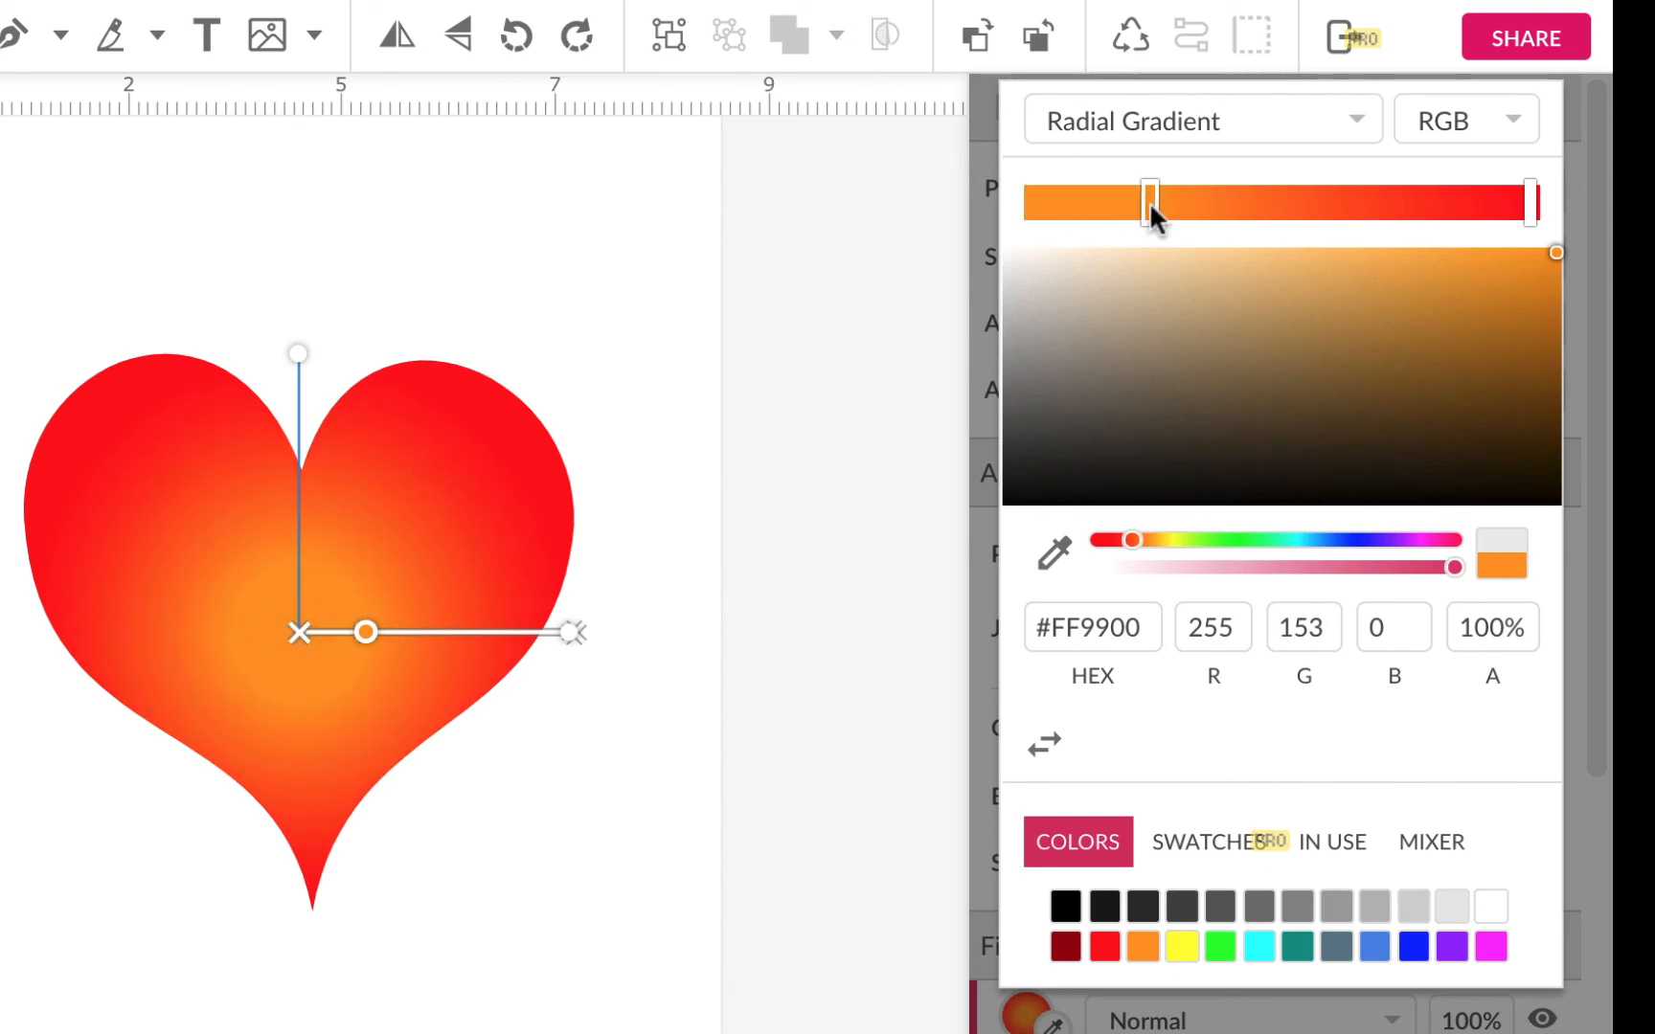
{"action": "left_click", "coordinate": [1059, 202]}
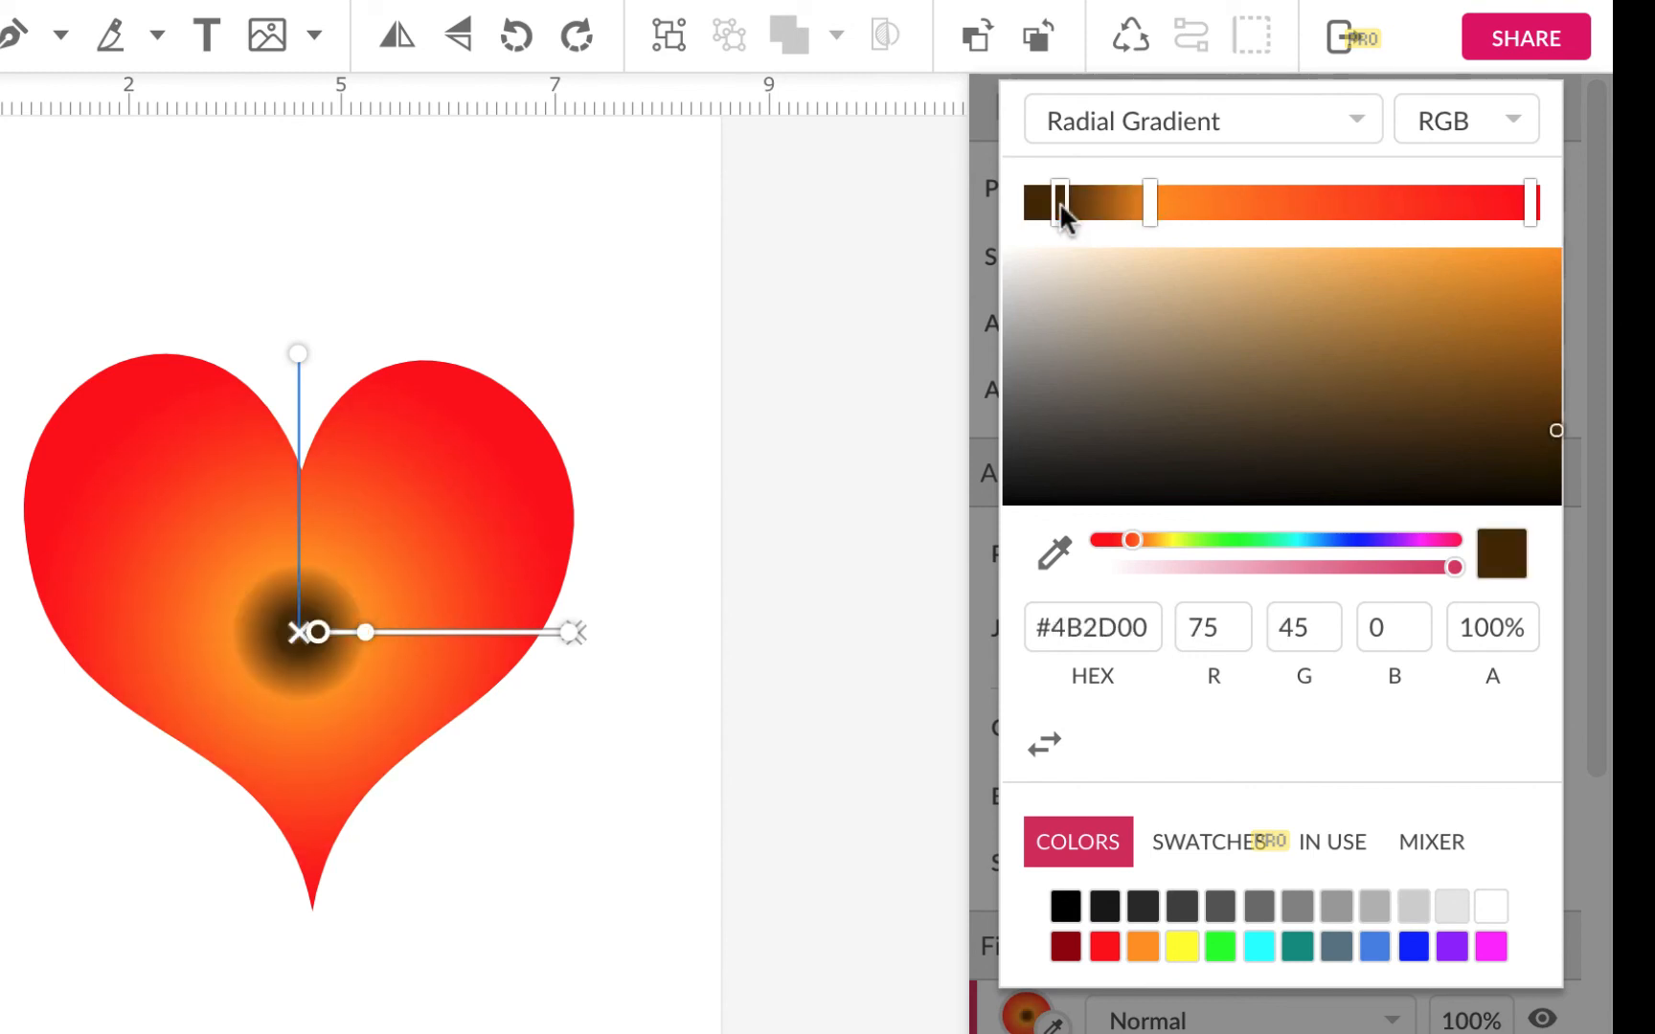
{"action": "left_click_drag", "start_coordinate": [1049, 202], "coordinate": [1034, 205]}
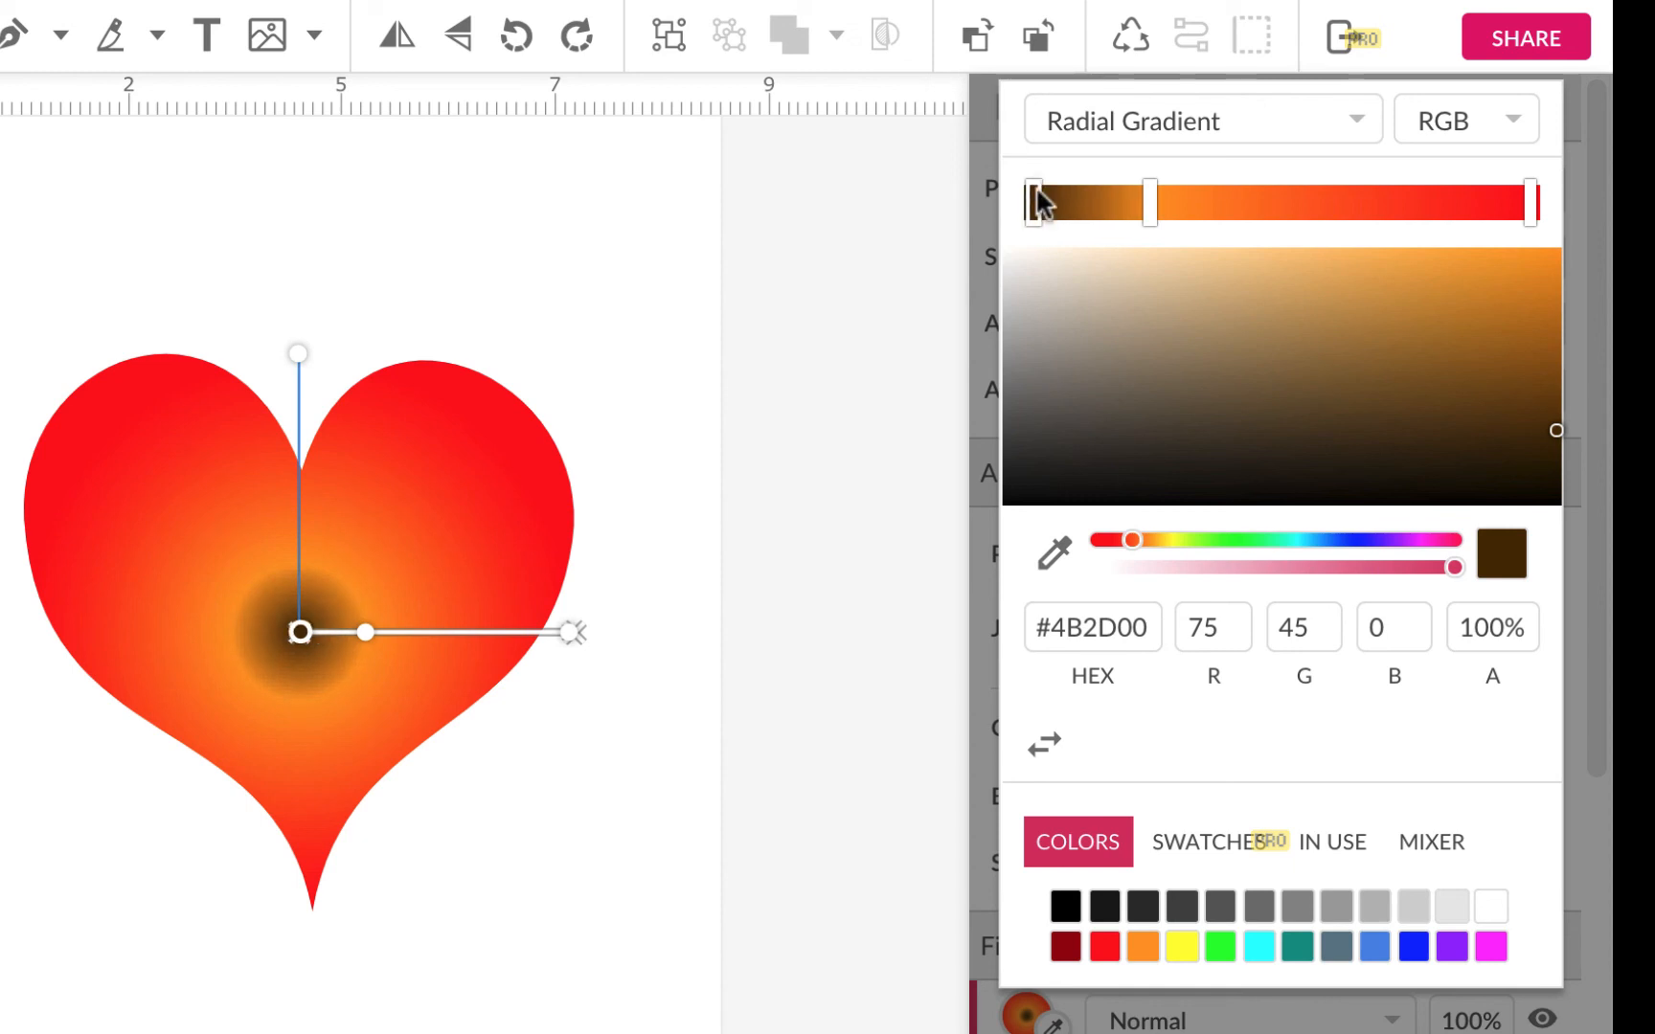
{"action": "left_click", "coordinate": [1494, 907]}
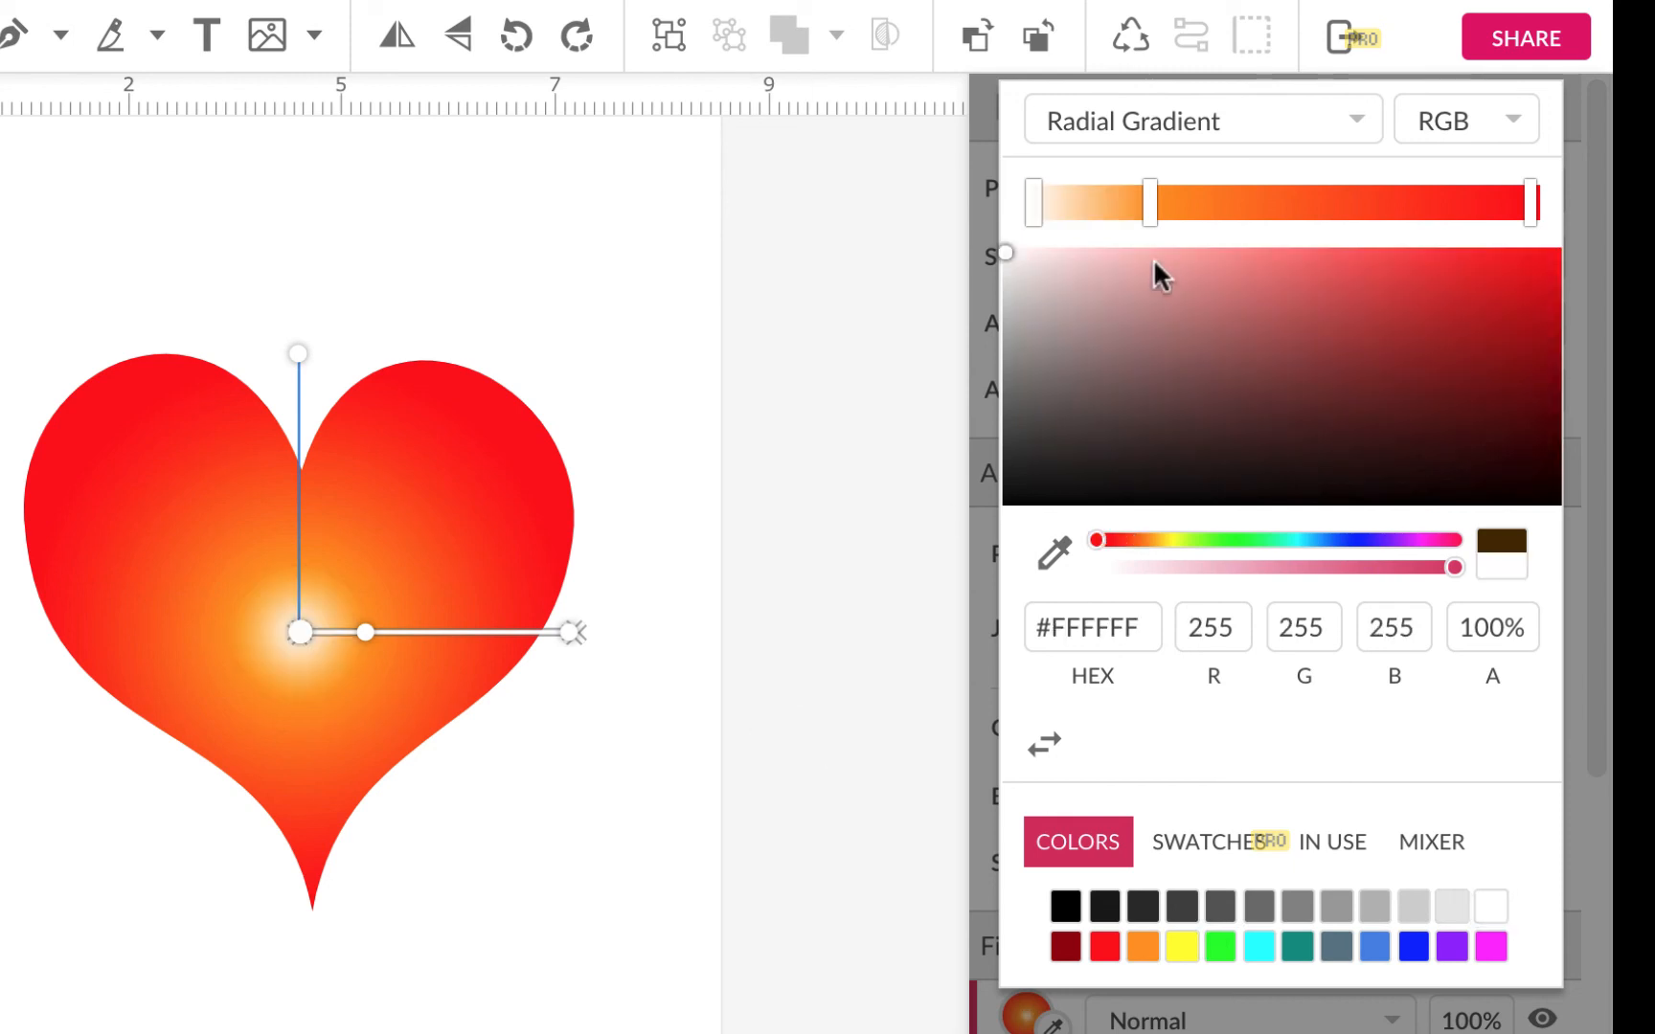
{"action": "left_click_drag", "start_coordinate": [1153, 197], "coordinate": [1213, 205]}
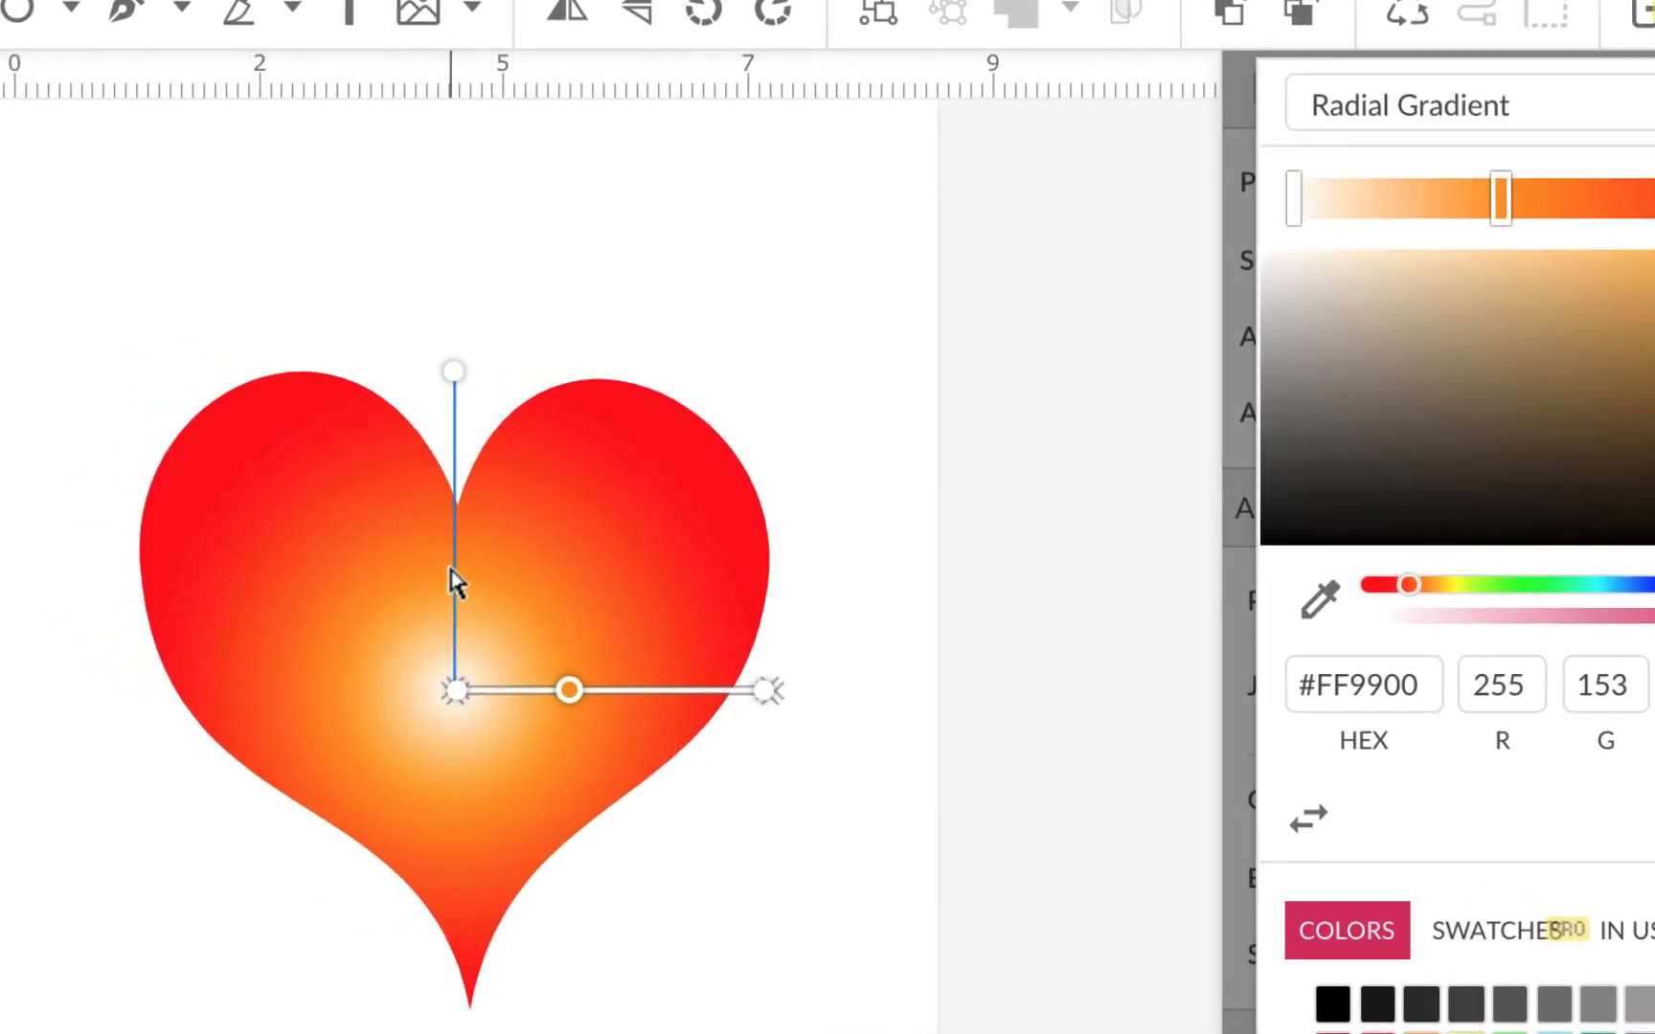
Step: Shift the gradient highlight into the upper-left lobe and stretch its radius toward the lower right
{"action": "left_click_drag", "start_coordinate": [450, 565], "coordinate": [284, 391]}
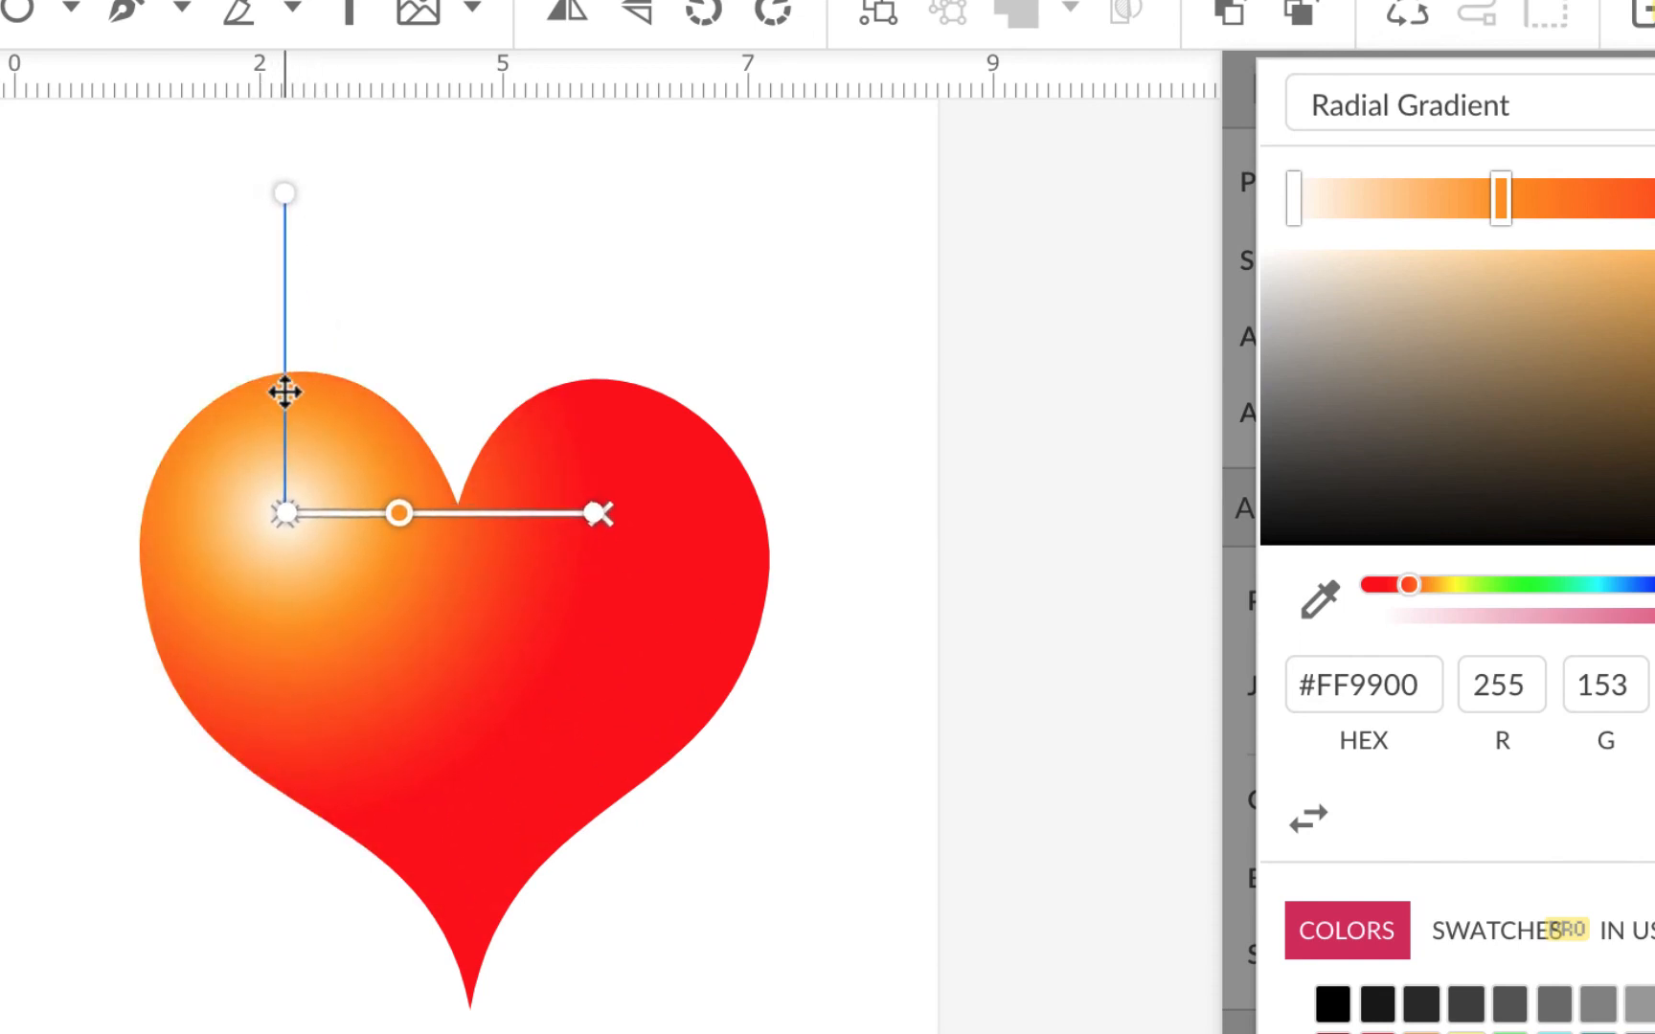
{"action": "left_click_drag", "start_coordinate": [599, 514], "coordinate": [698, 709]}
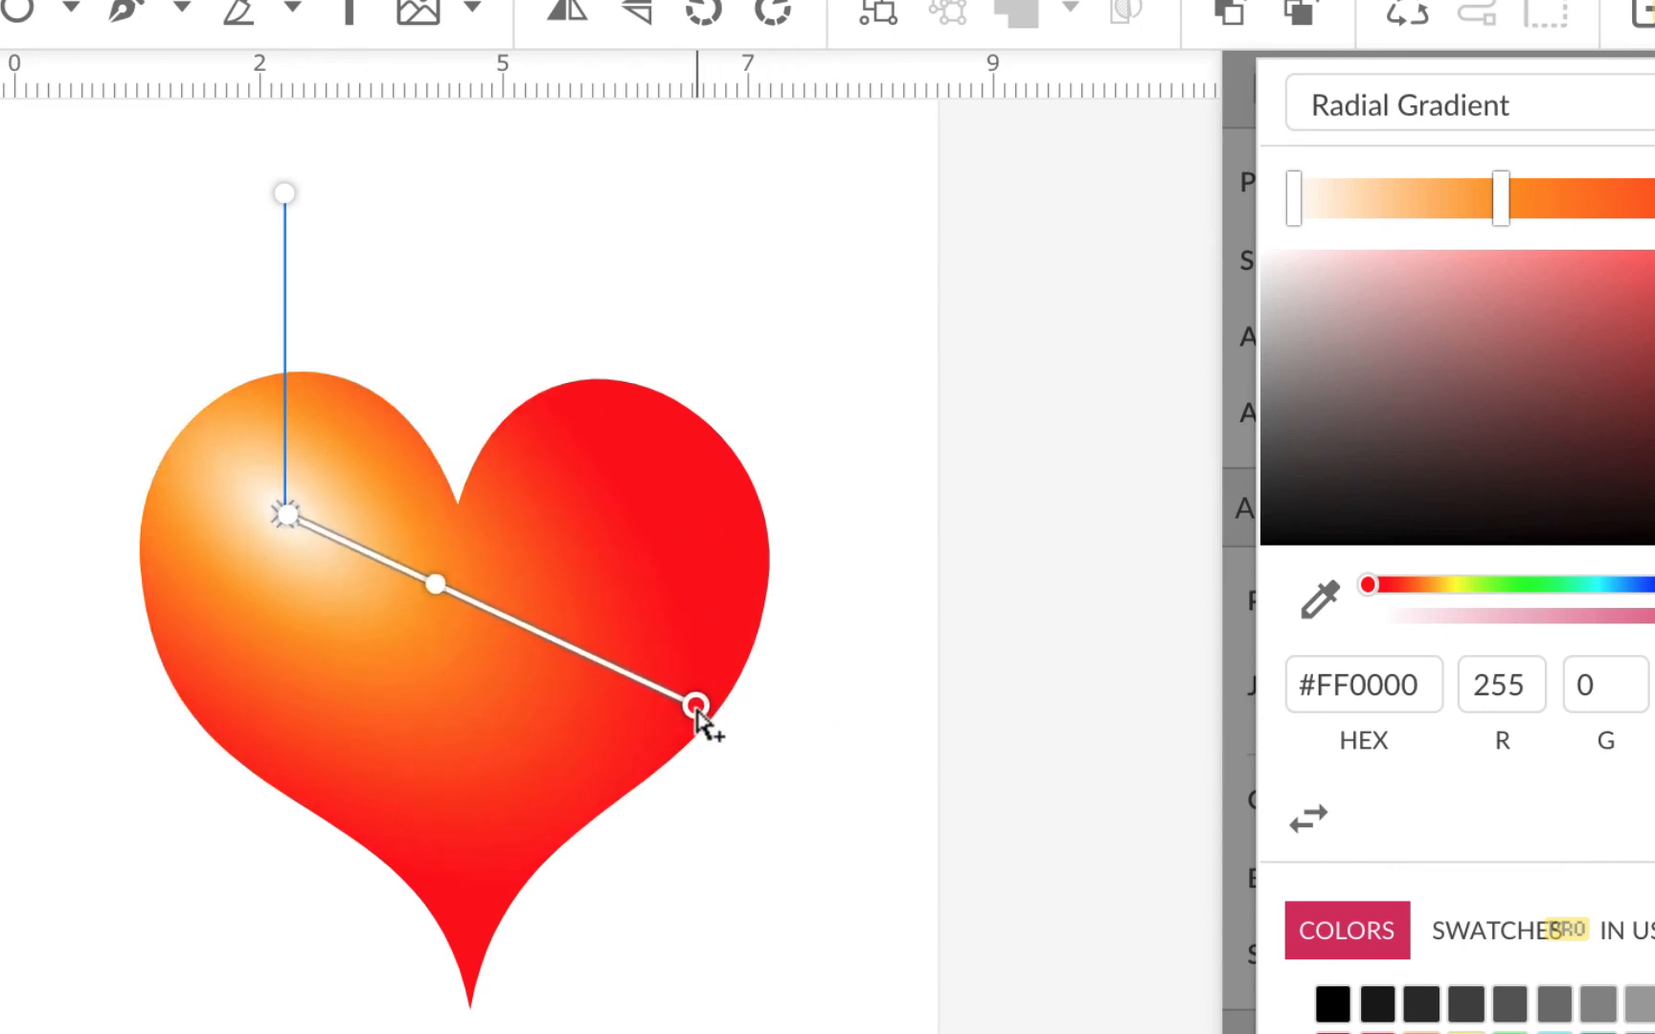
{"action": "left_click", "coordinate": [284, 195]}
{"action": "left_click_drag", "start_coordinate": [284, 195], "coordinate": [440, 226]}
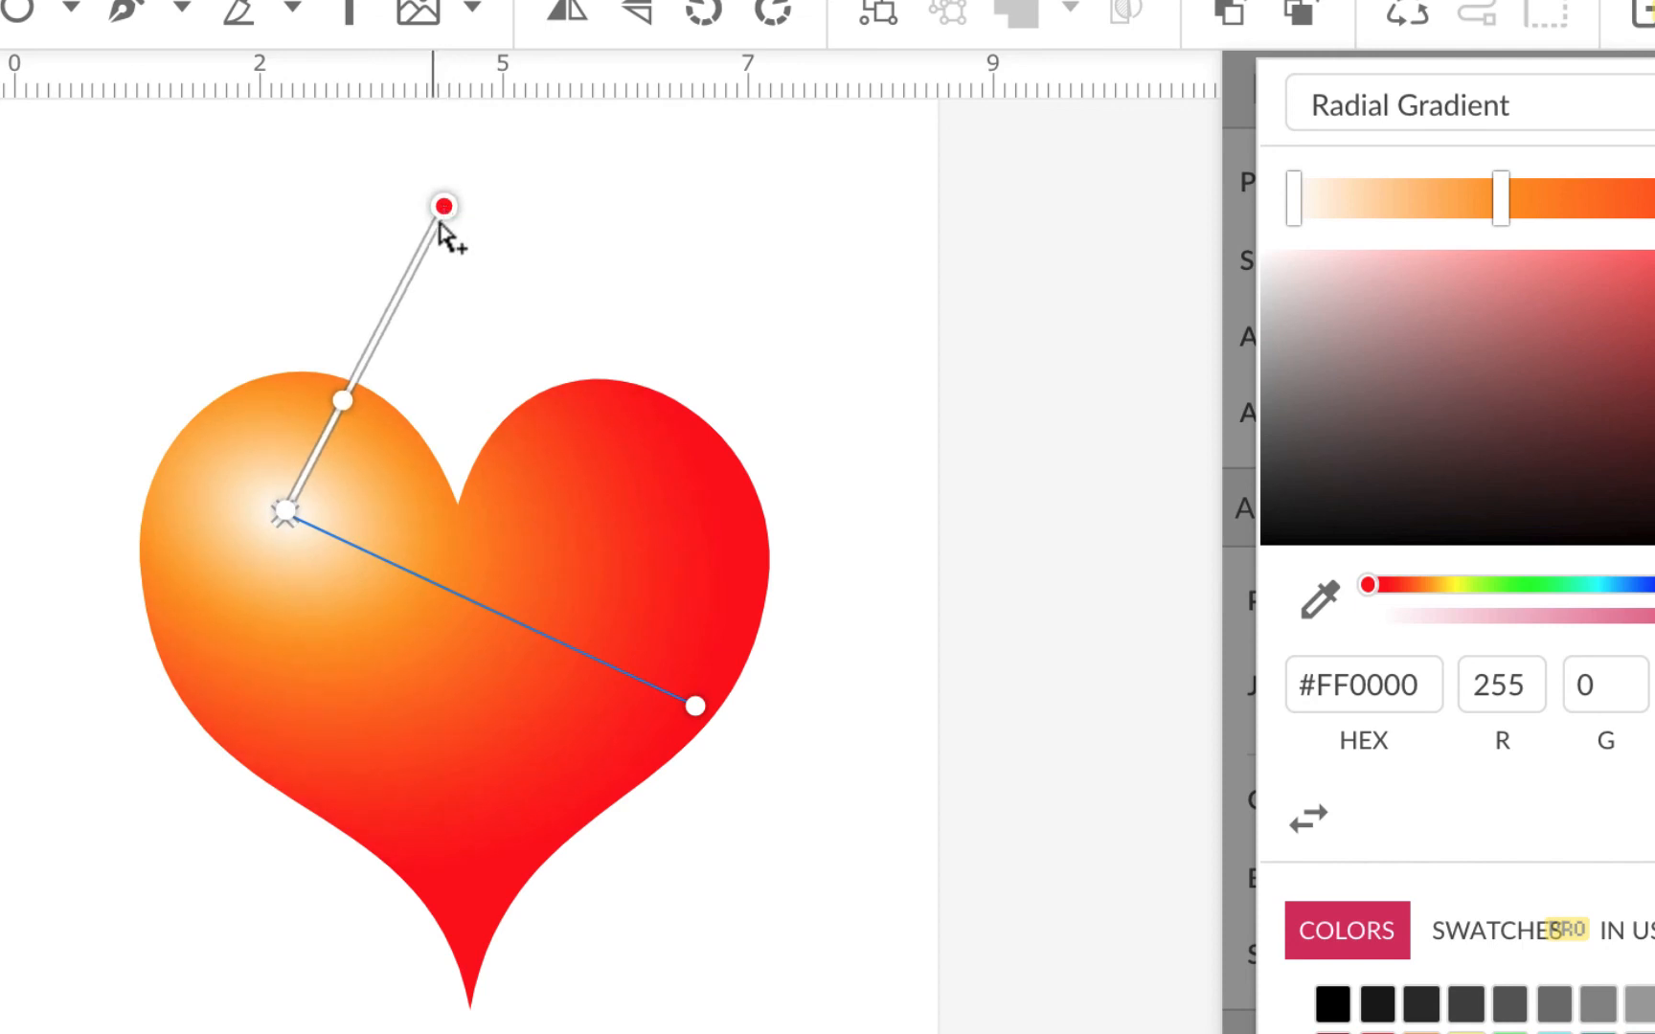
{"action": "left_click", "coordinate": [699, 717]}
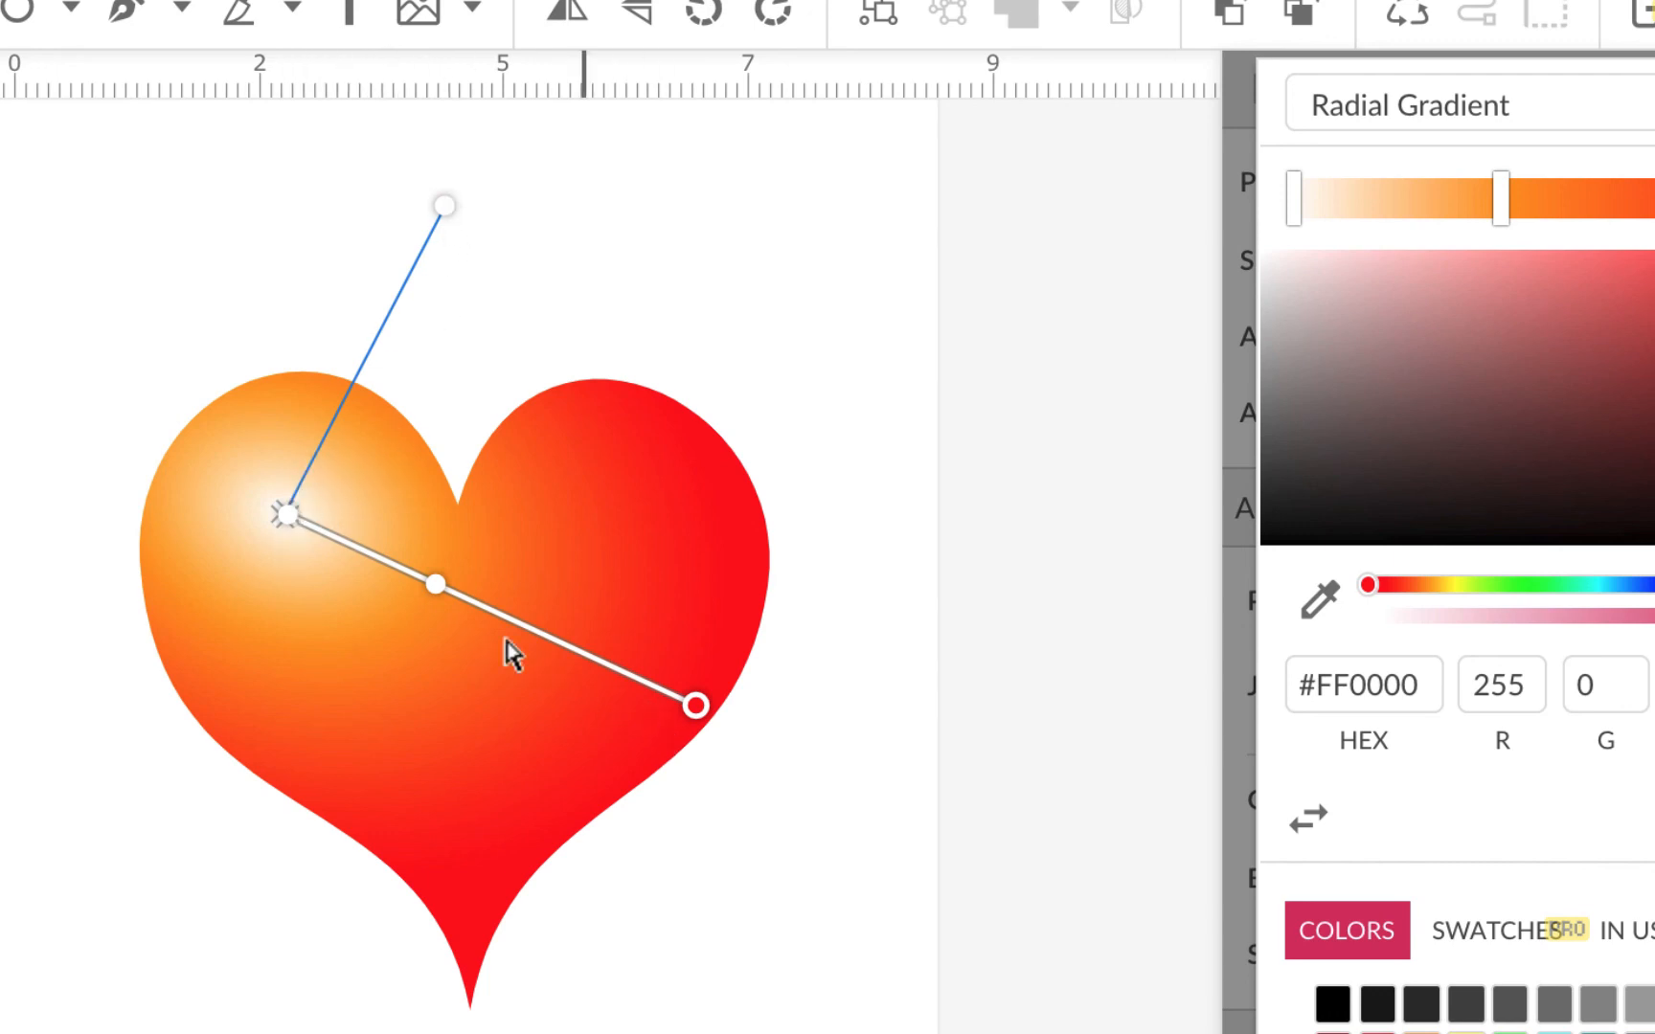
{"action": "mouse_move", "coordinate": [358, 362]}
{"action": "left_mouse_down"}
{"action": "mouse_move", "coordinate": [270, 410]}
{"action": "mouse_move", "coordinate": [350, 417]}
{"action": "mouse_move", "coordinate": [357, 341]}
{"action": "mouse_move", "coordinate": [347, 352]}
{"action": "left_mouse_up"}
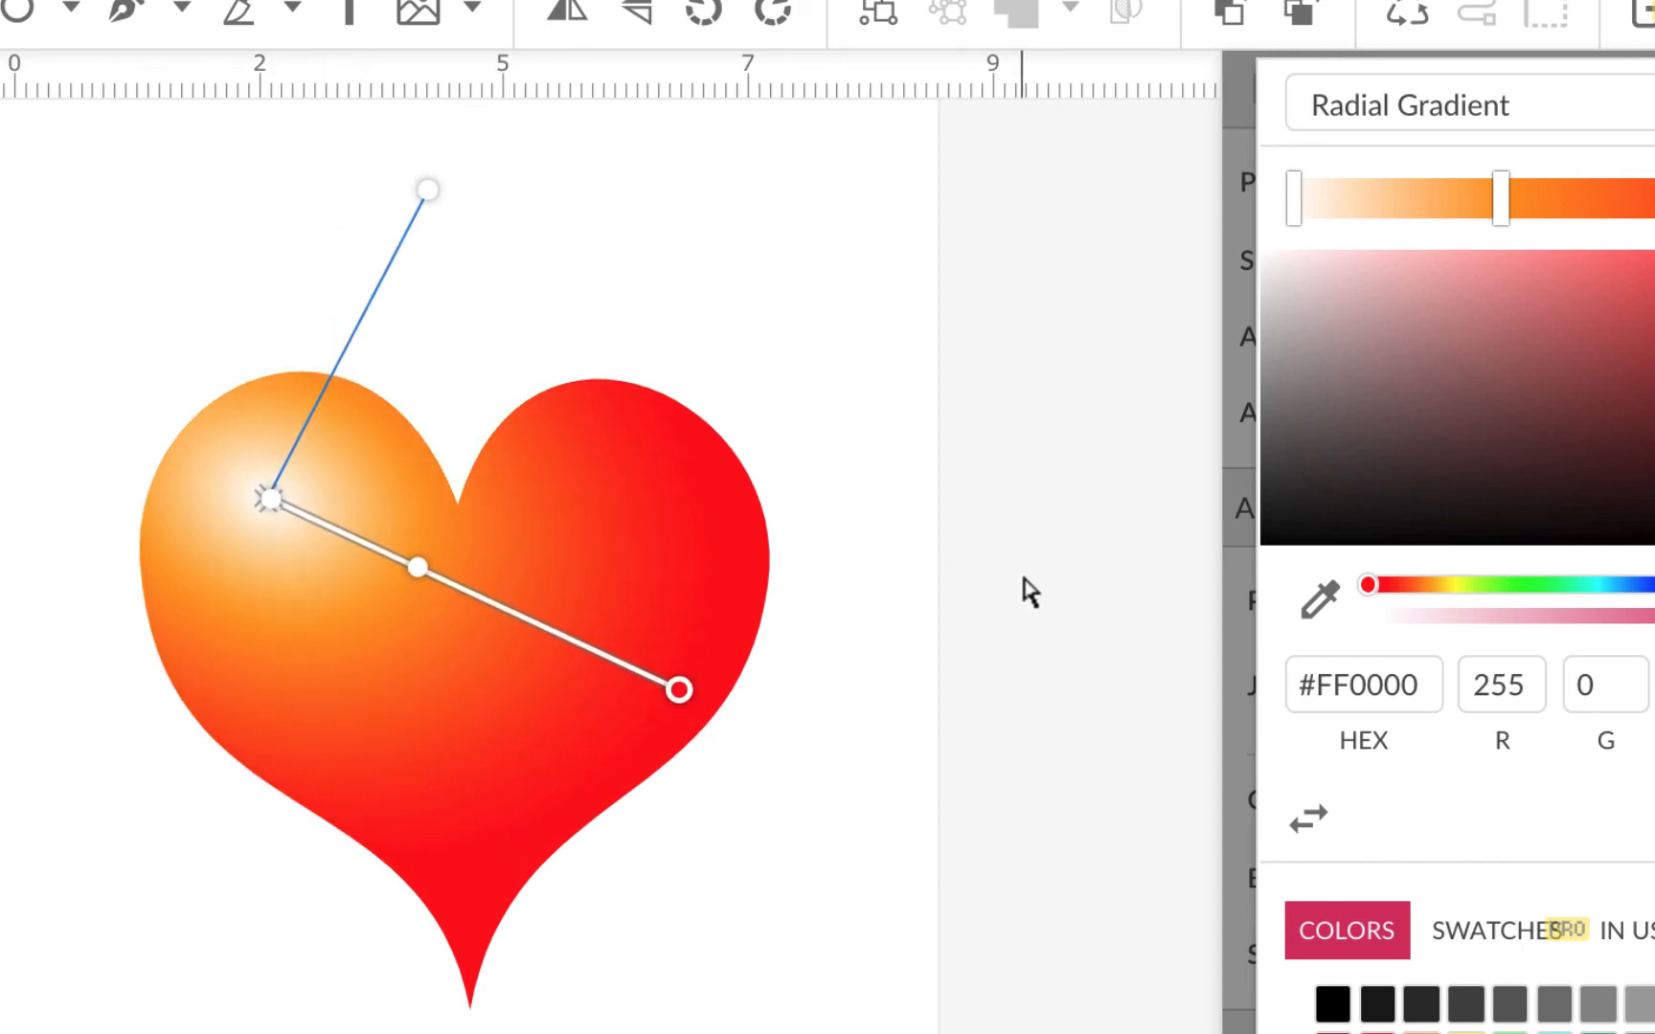
{"action": "key", "text": "Escape"}
{"action": "key", "text": "Escape"}
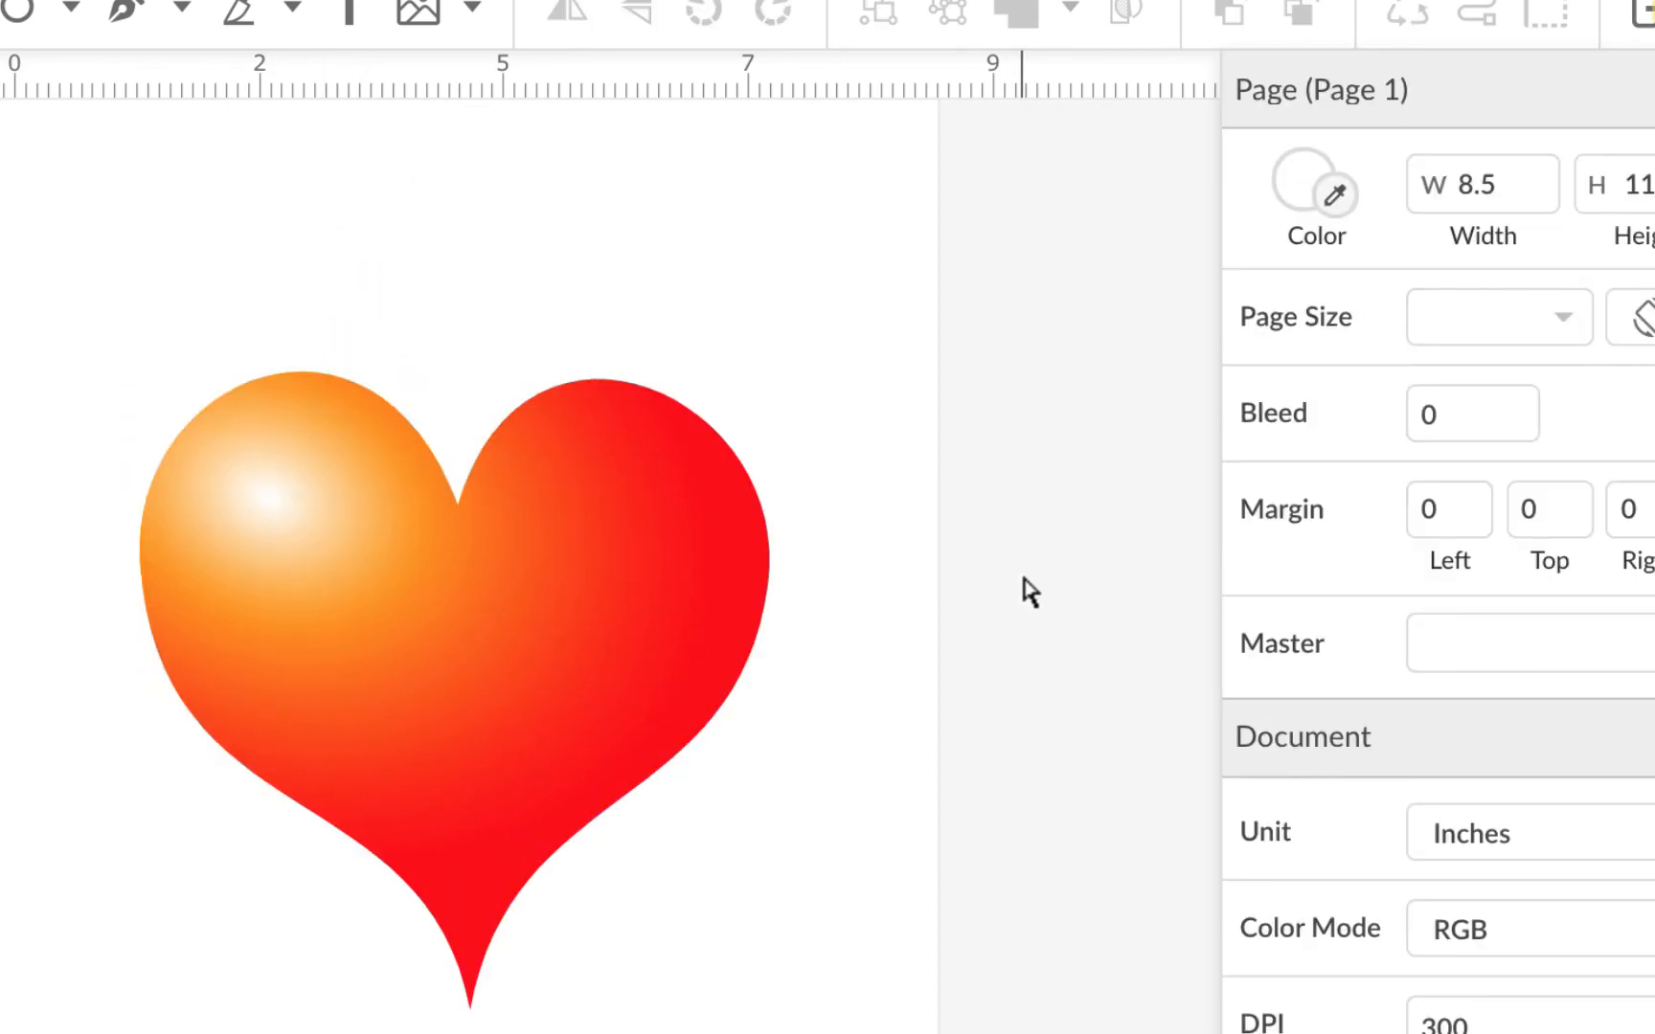
Step: Add a black border to the heart, thicken it to 7pt, and open its advanced border settings
{"action": "left_click", "coordinate": [665, 529]}
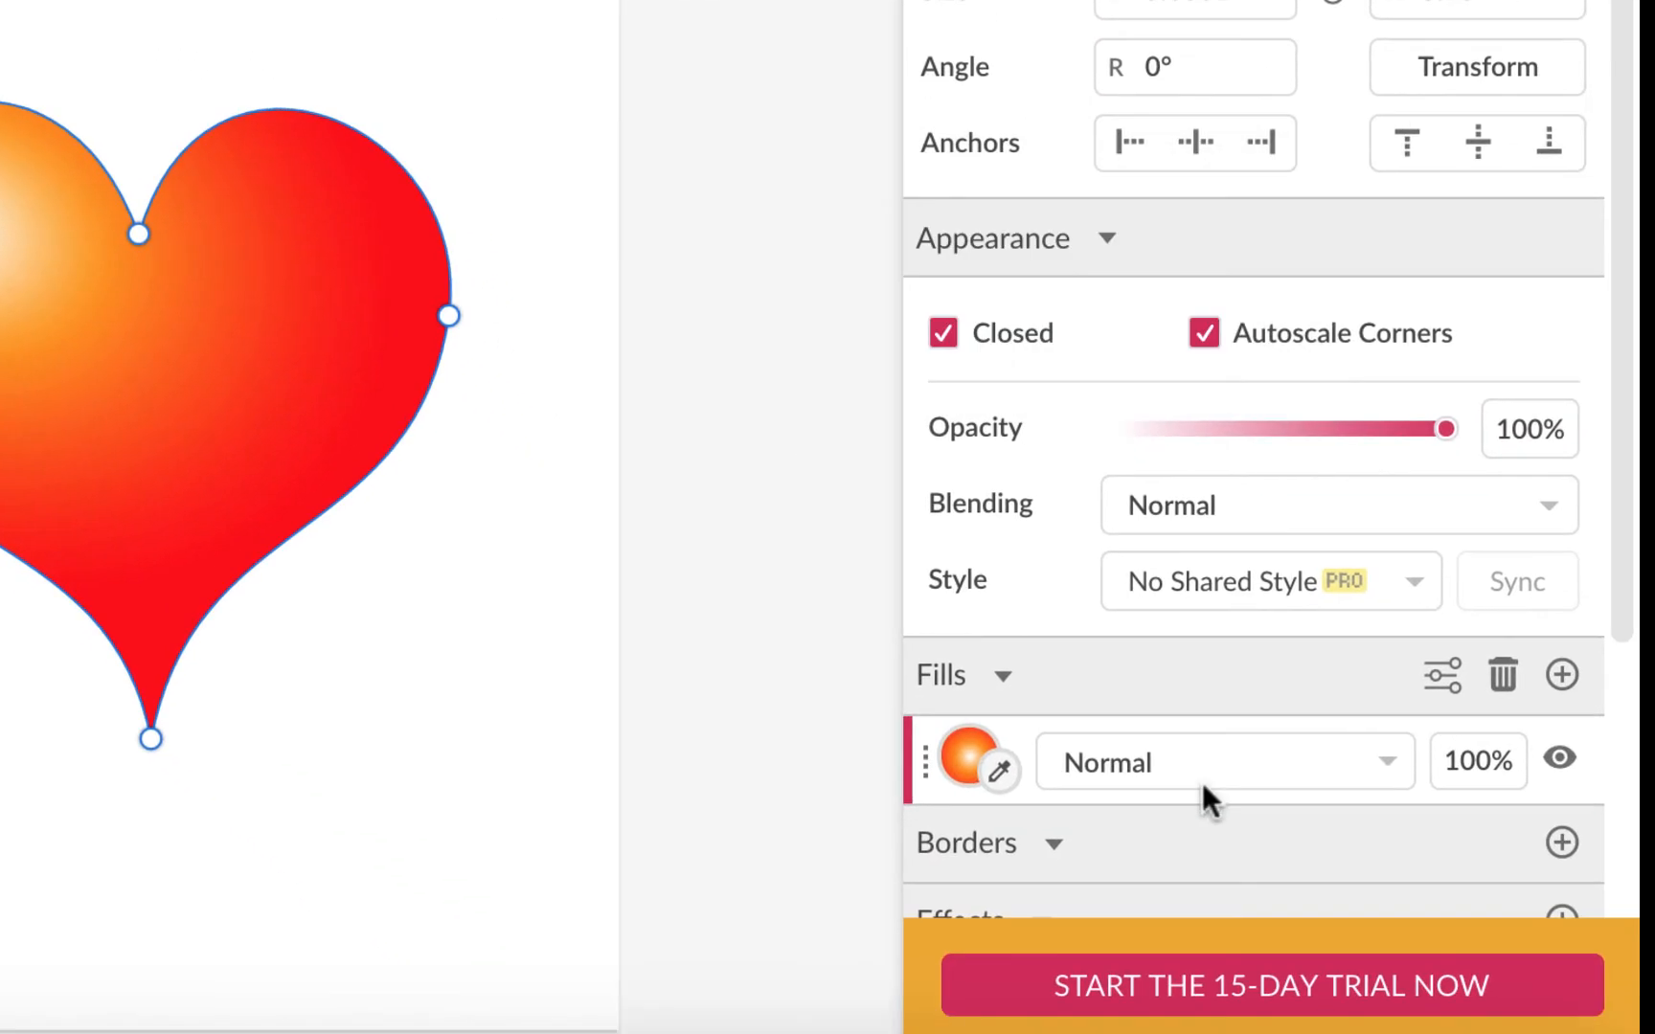
{"action": "left_click", "coordinate": [1558, 841]}
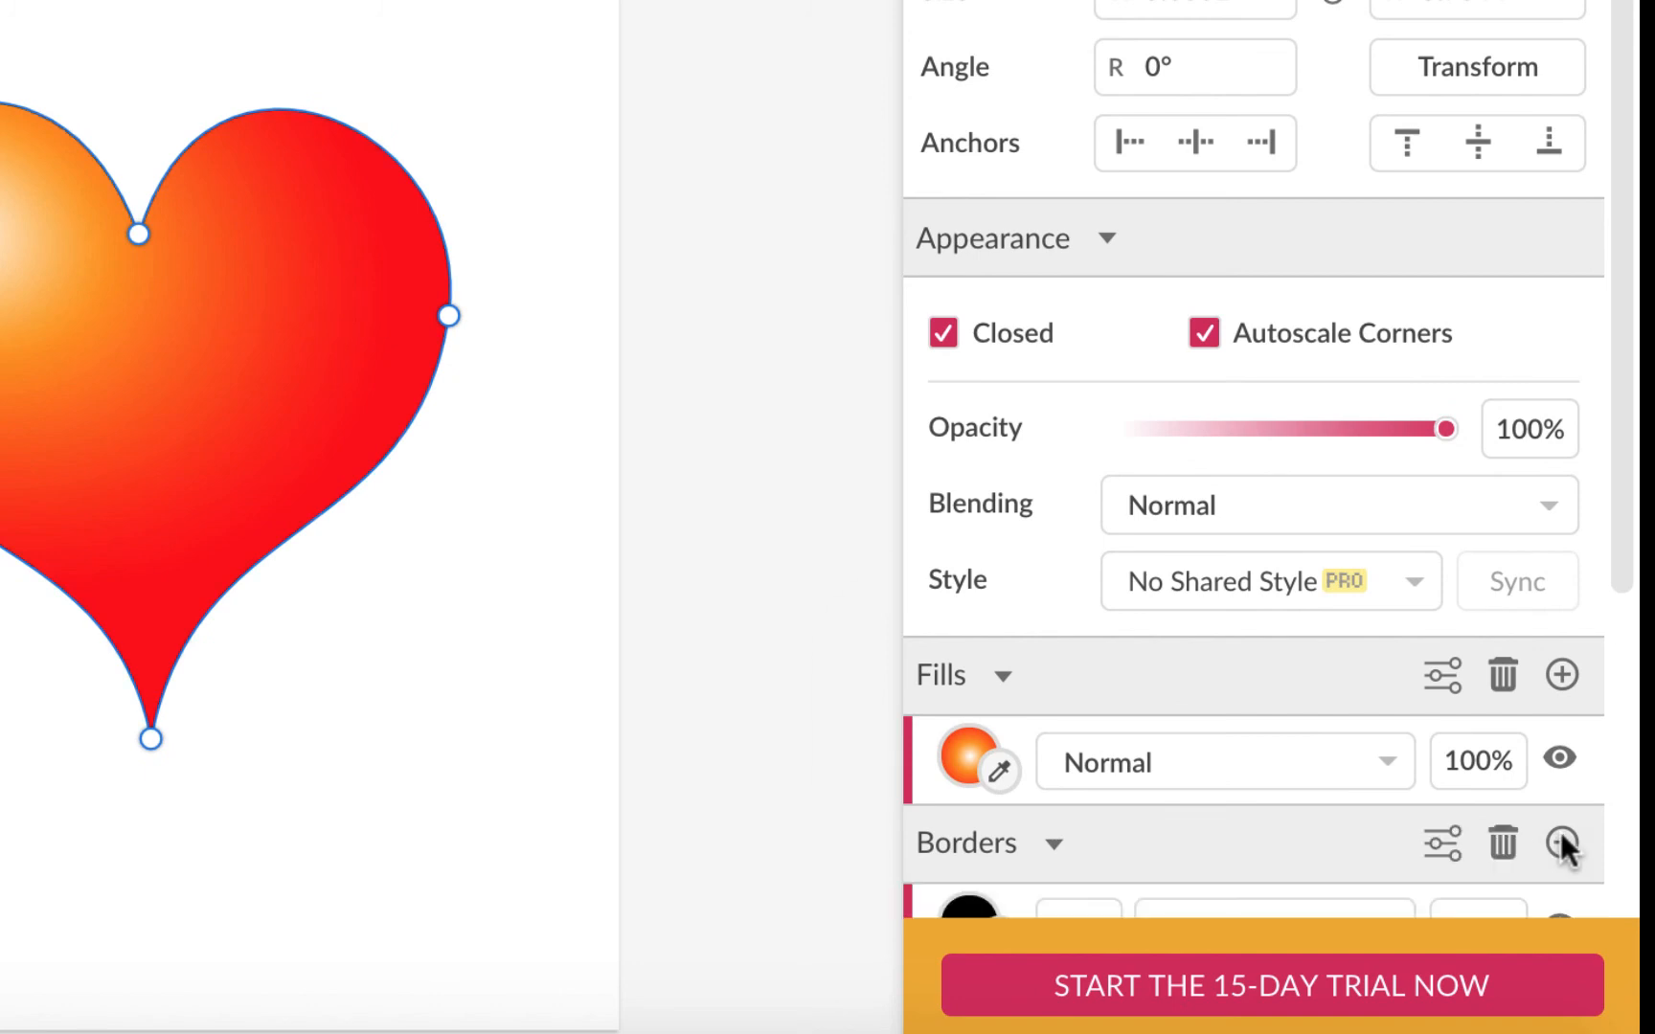
{"action": "scroll", "coordinate": [1075, 780], "scroll_direction": "down", "scroll_amount": 5}
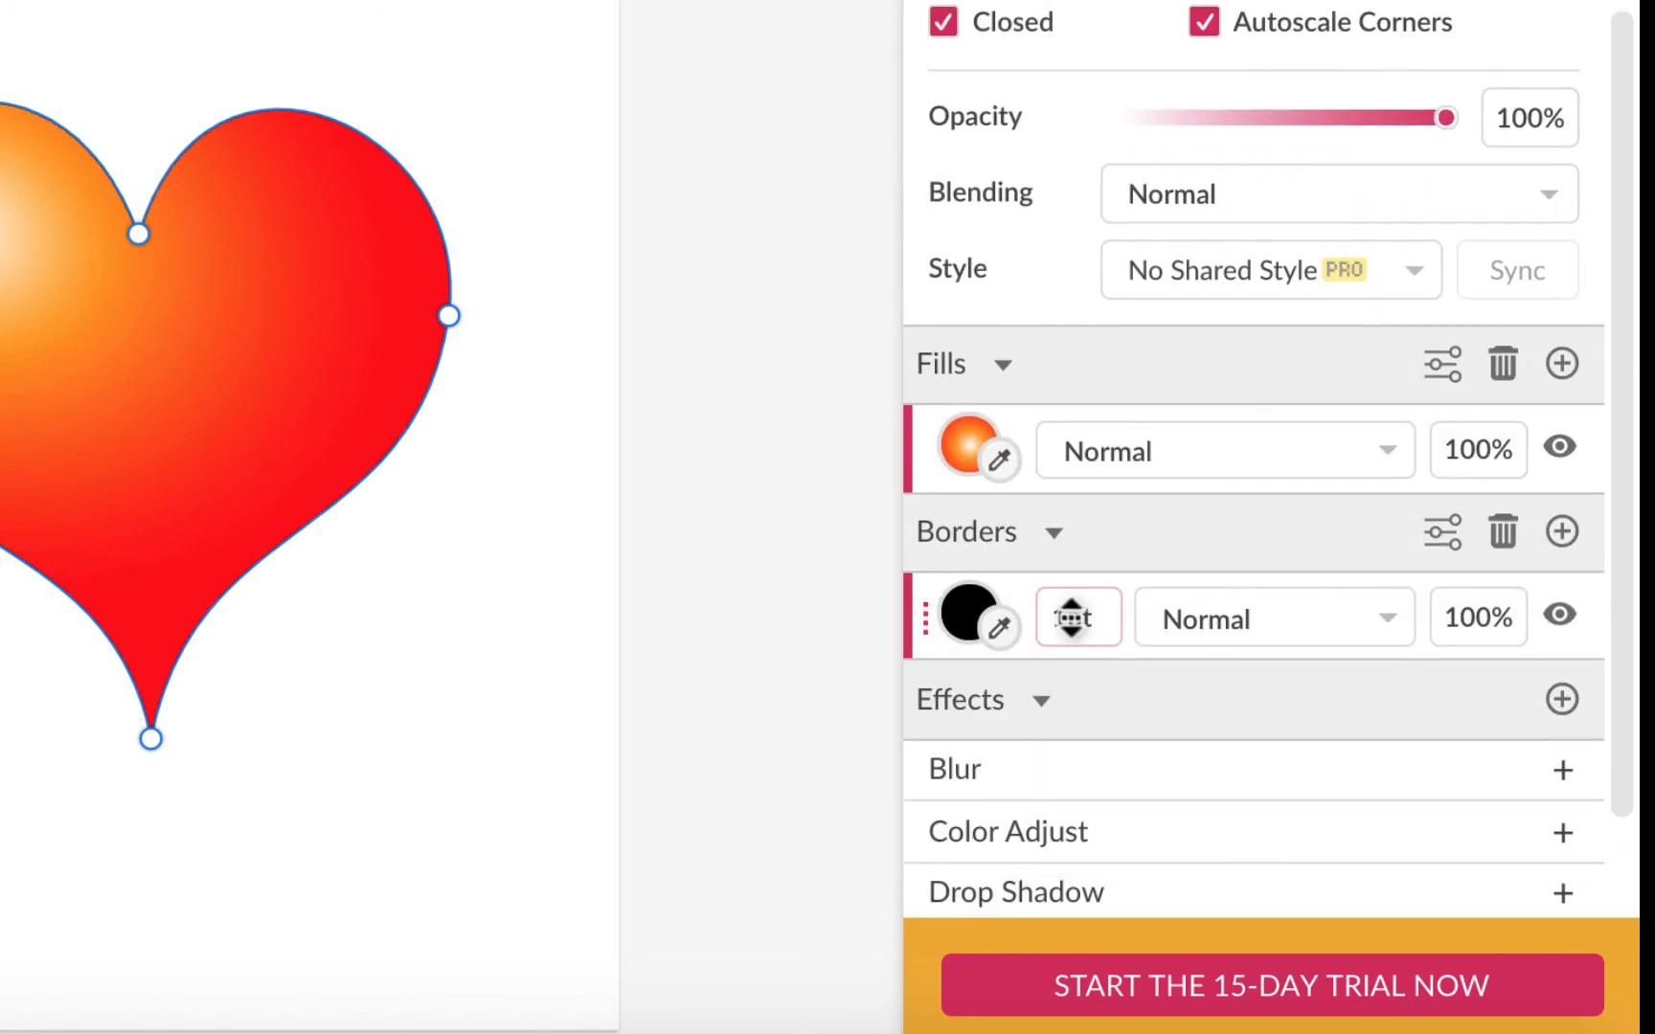
{"action": "left_click_drag", "start_coordinate": [1069, 617], "coordinate": [1073, 599]}
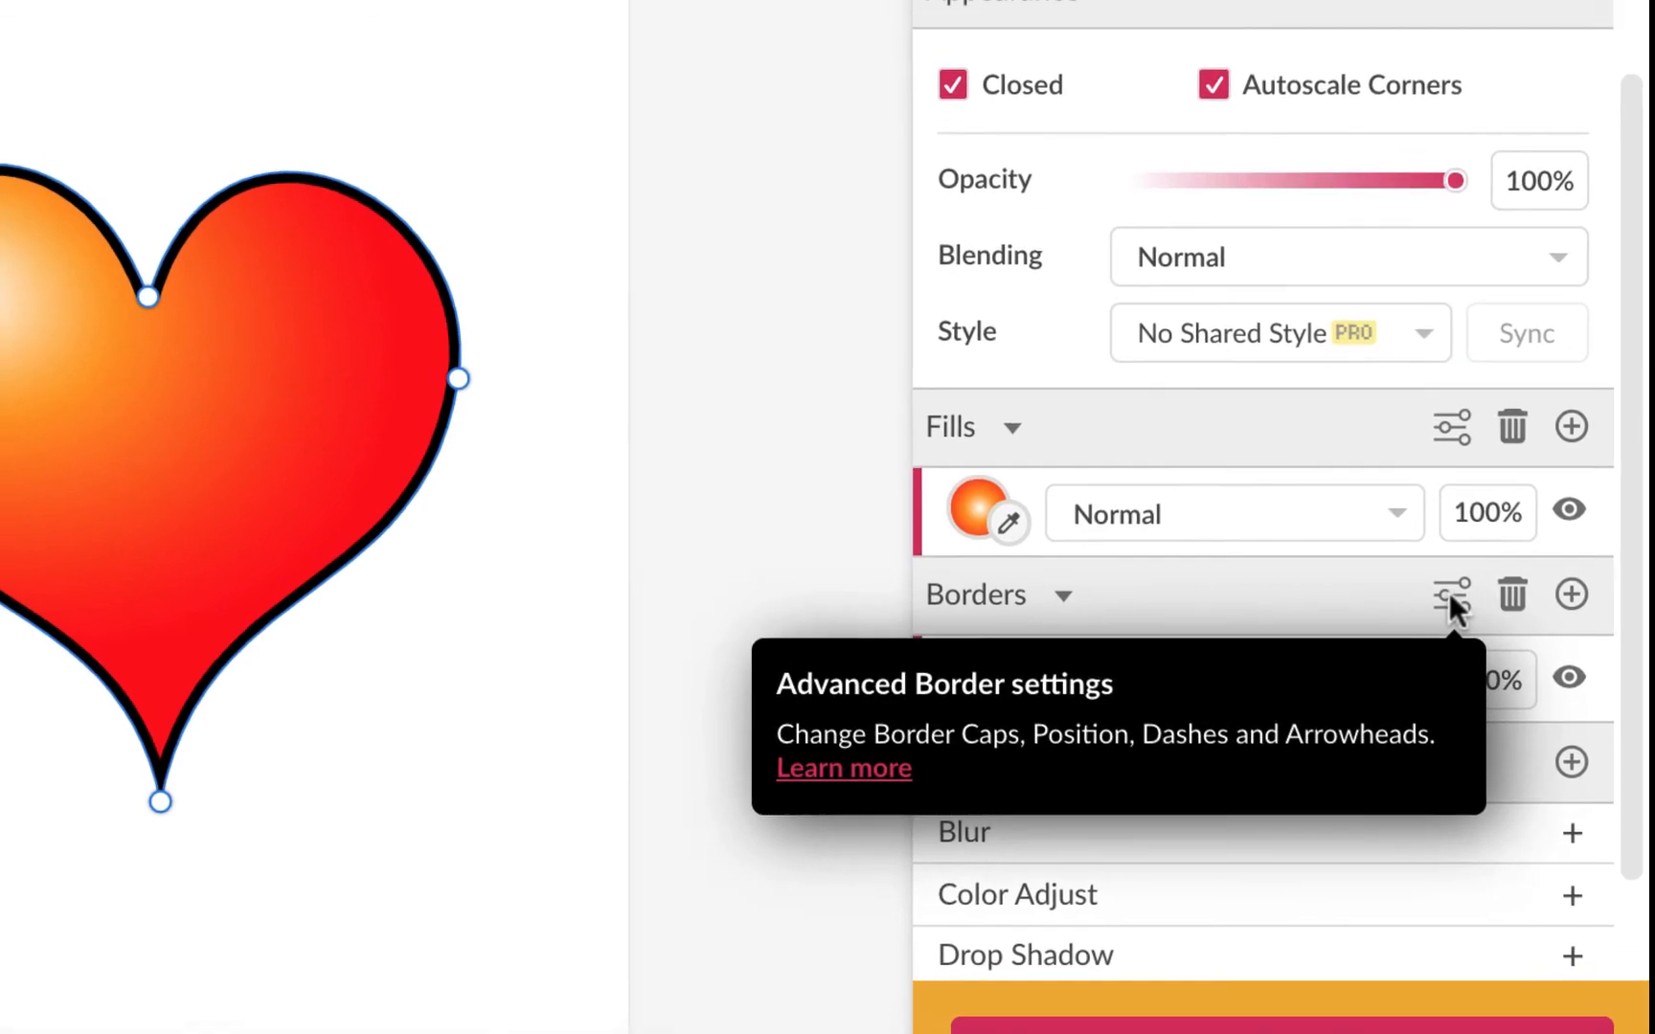
{"action": "left_click", "coordinate": [1443, 531]}
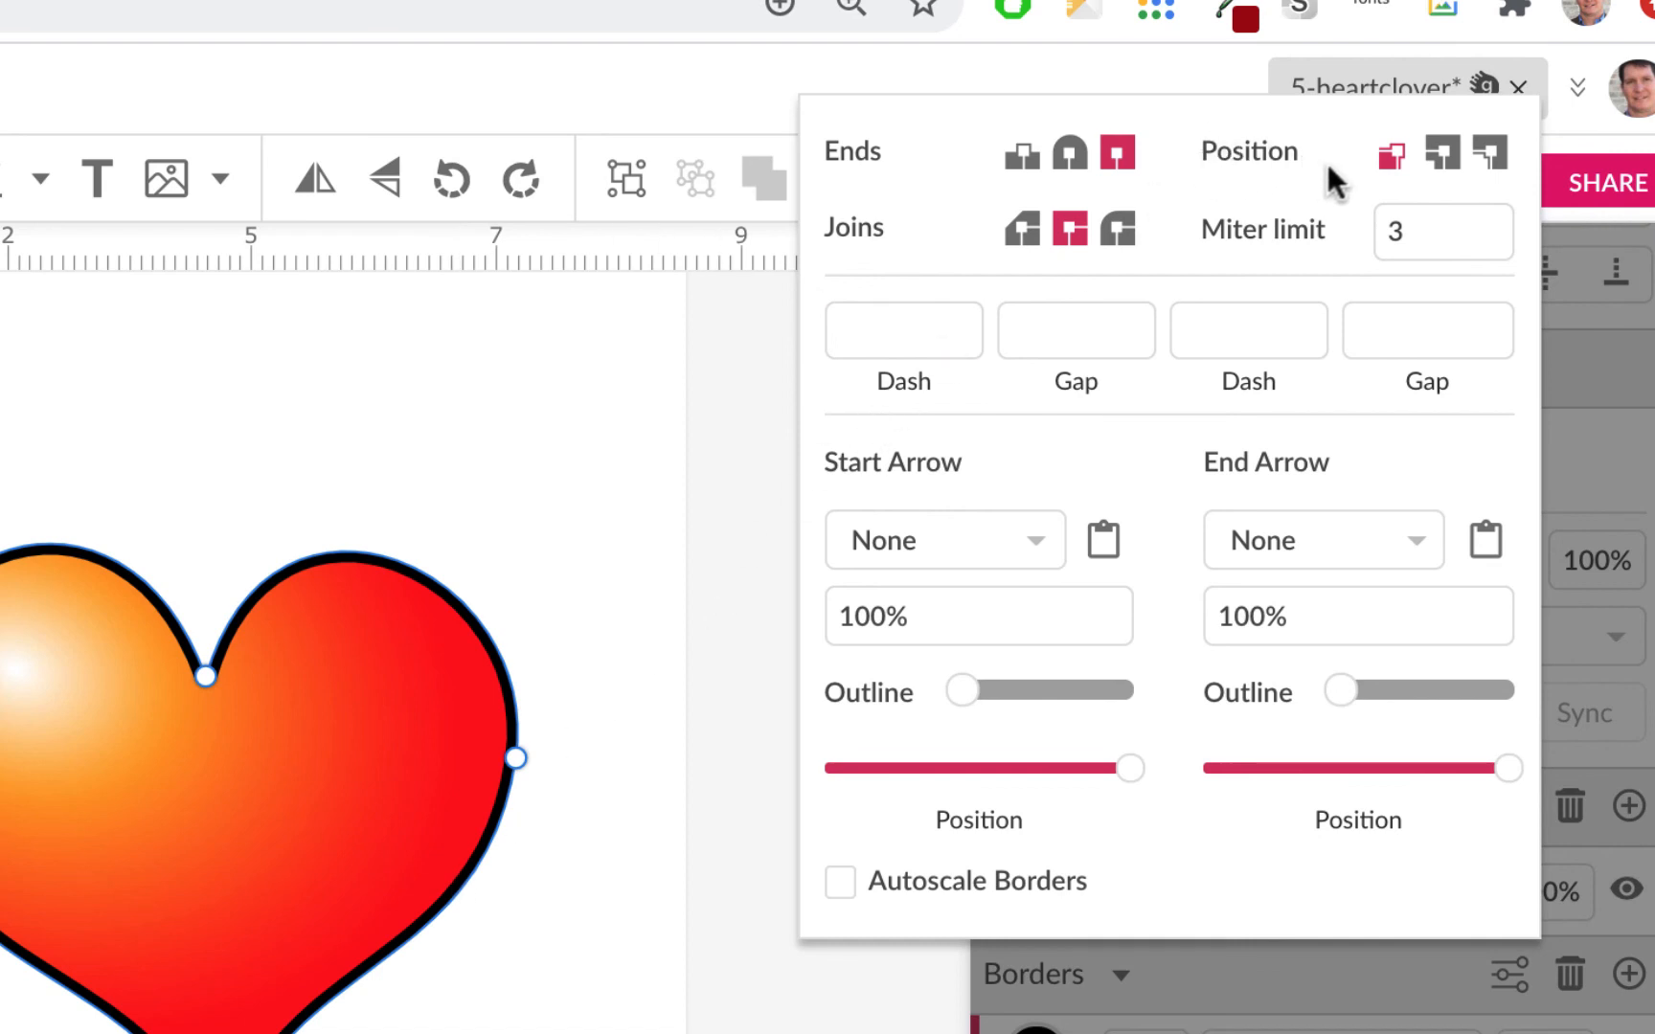
Step: Place the heart's border outside the path and make the border's ends round
{"action": "left_click", "coordinate": [1491, 155]}
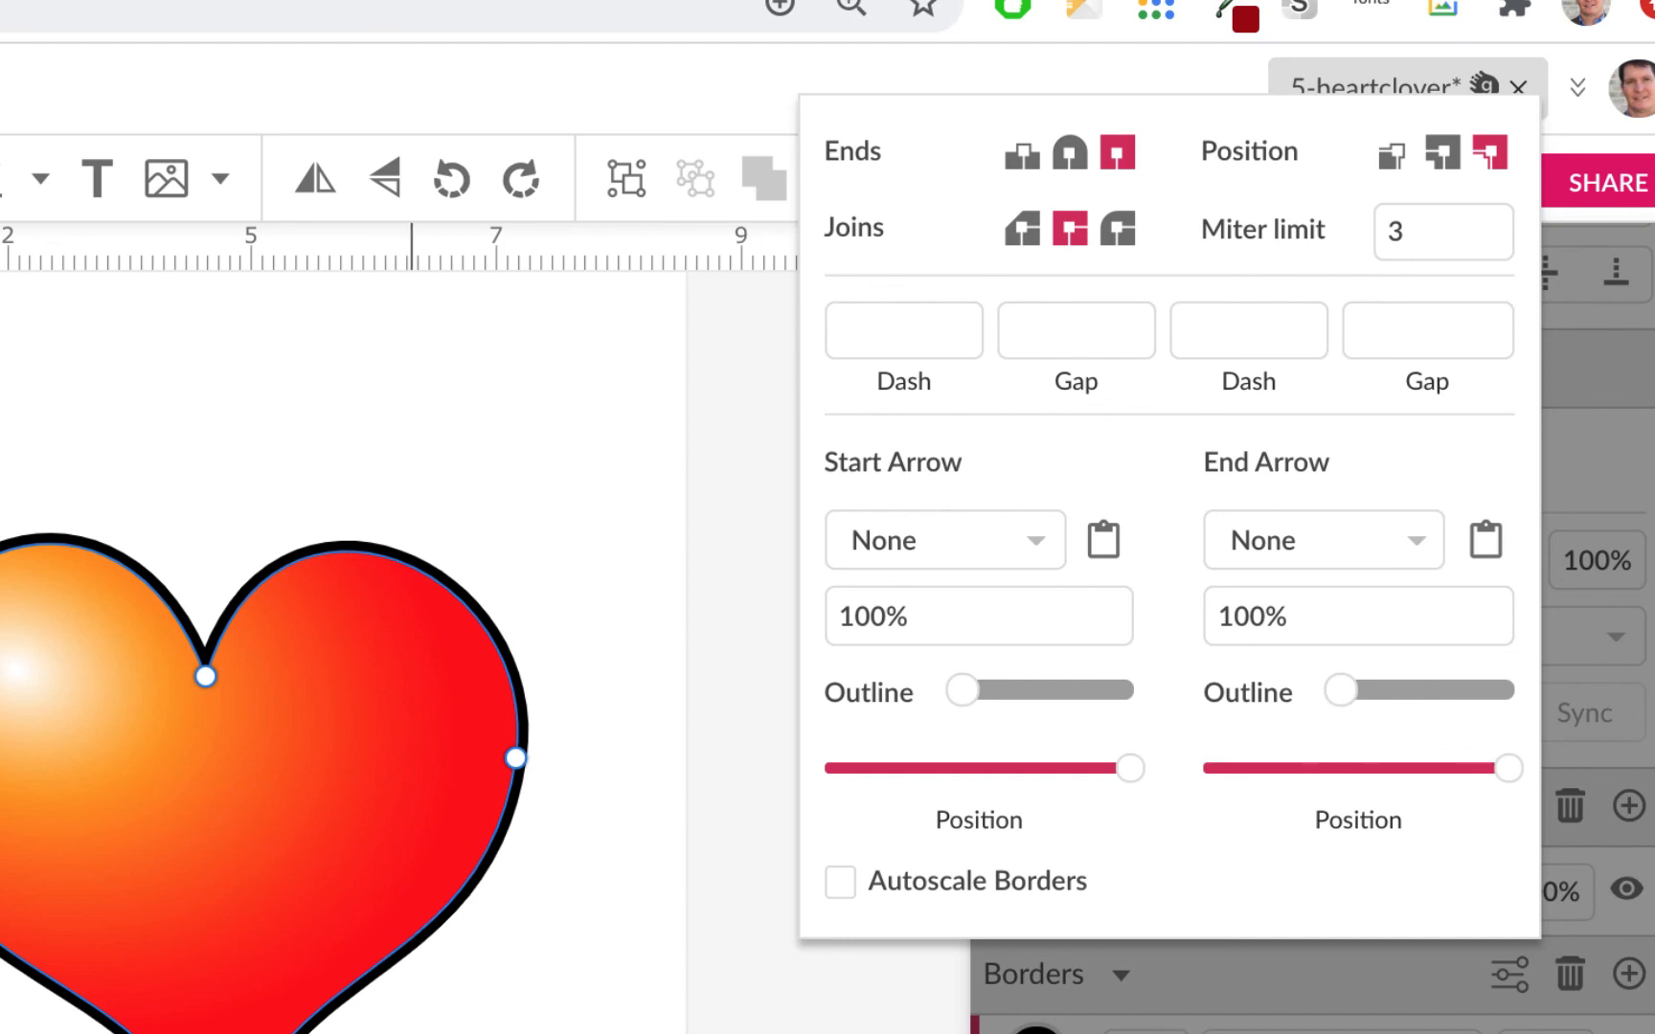
{"action": "left_click", "coordinate": [412, 1005]}
{"action": "left_click", "coordinate": [228, 1005]}
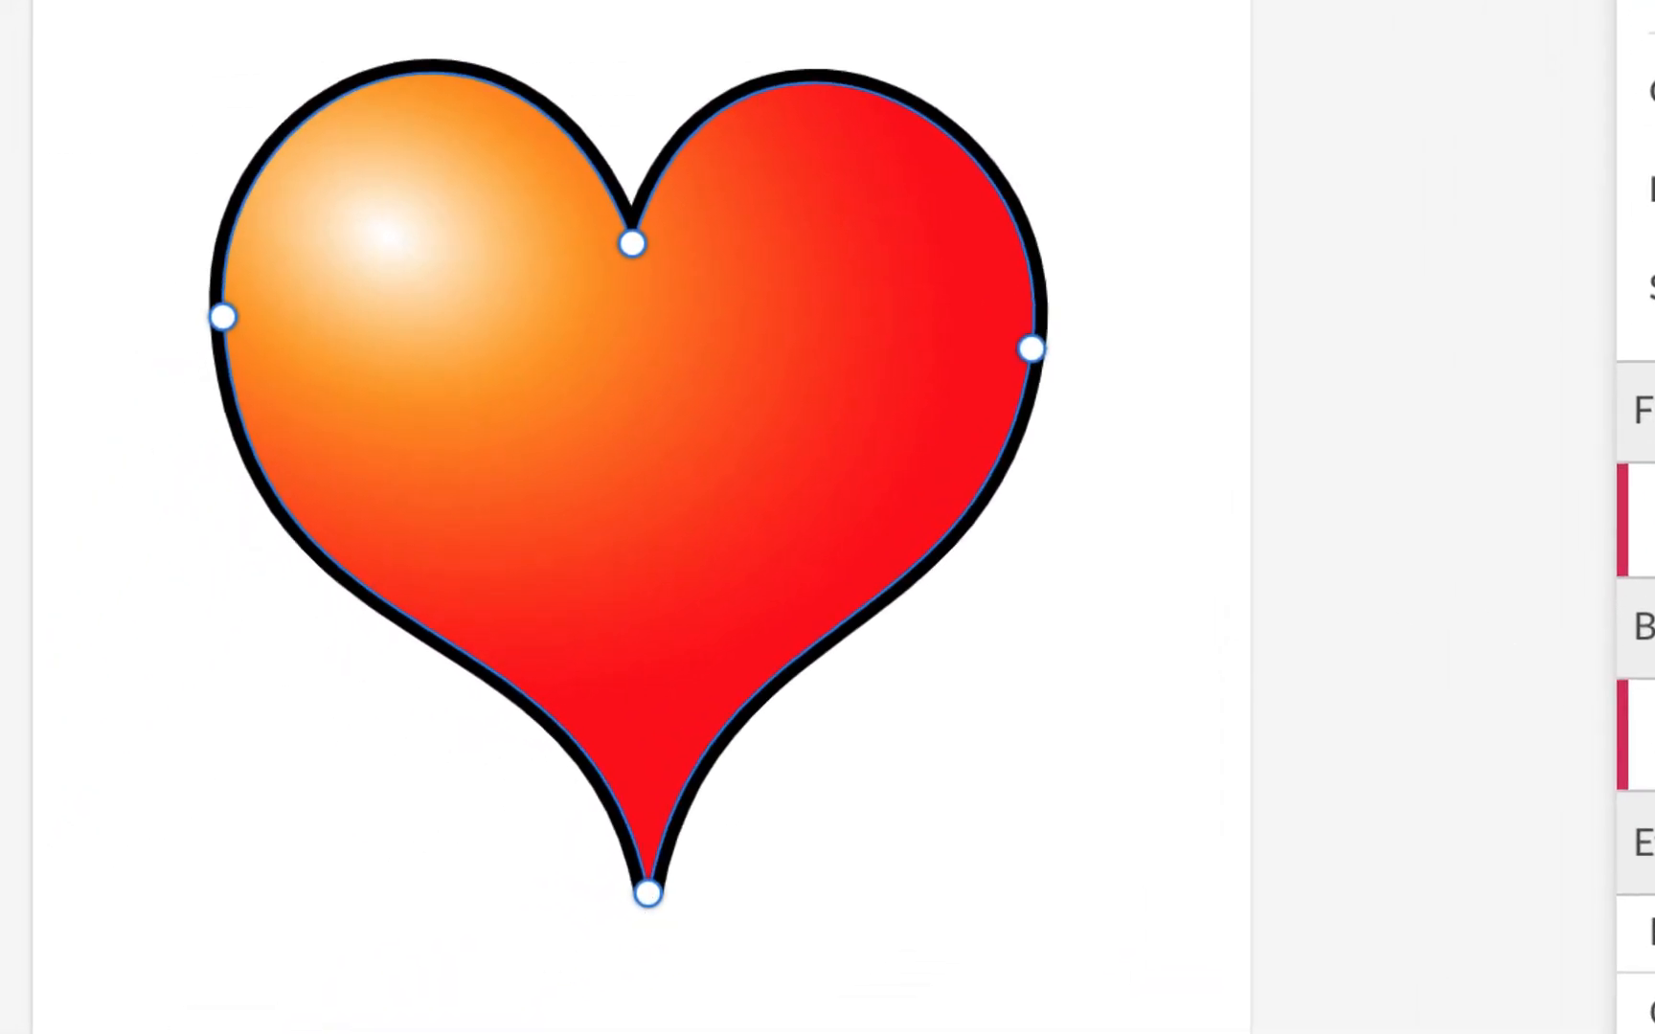
{"action": "left_click", "coordinate": [1643, 520]}
{"action": "left_click", "coordinate": [933, 201]}
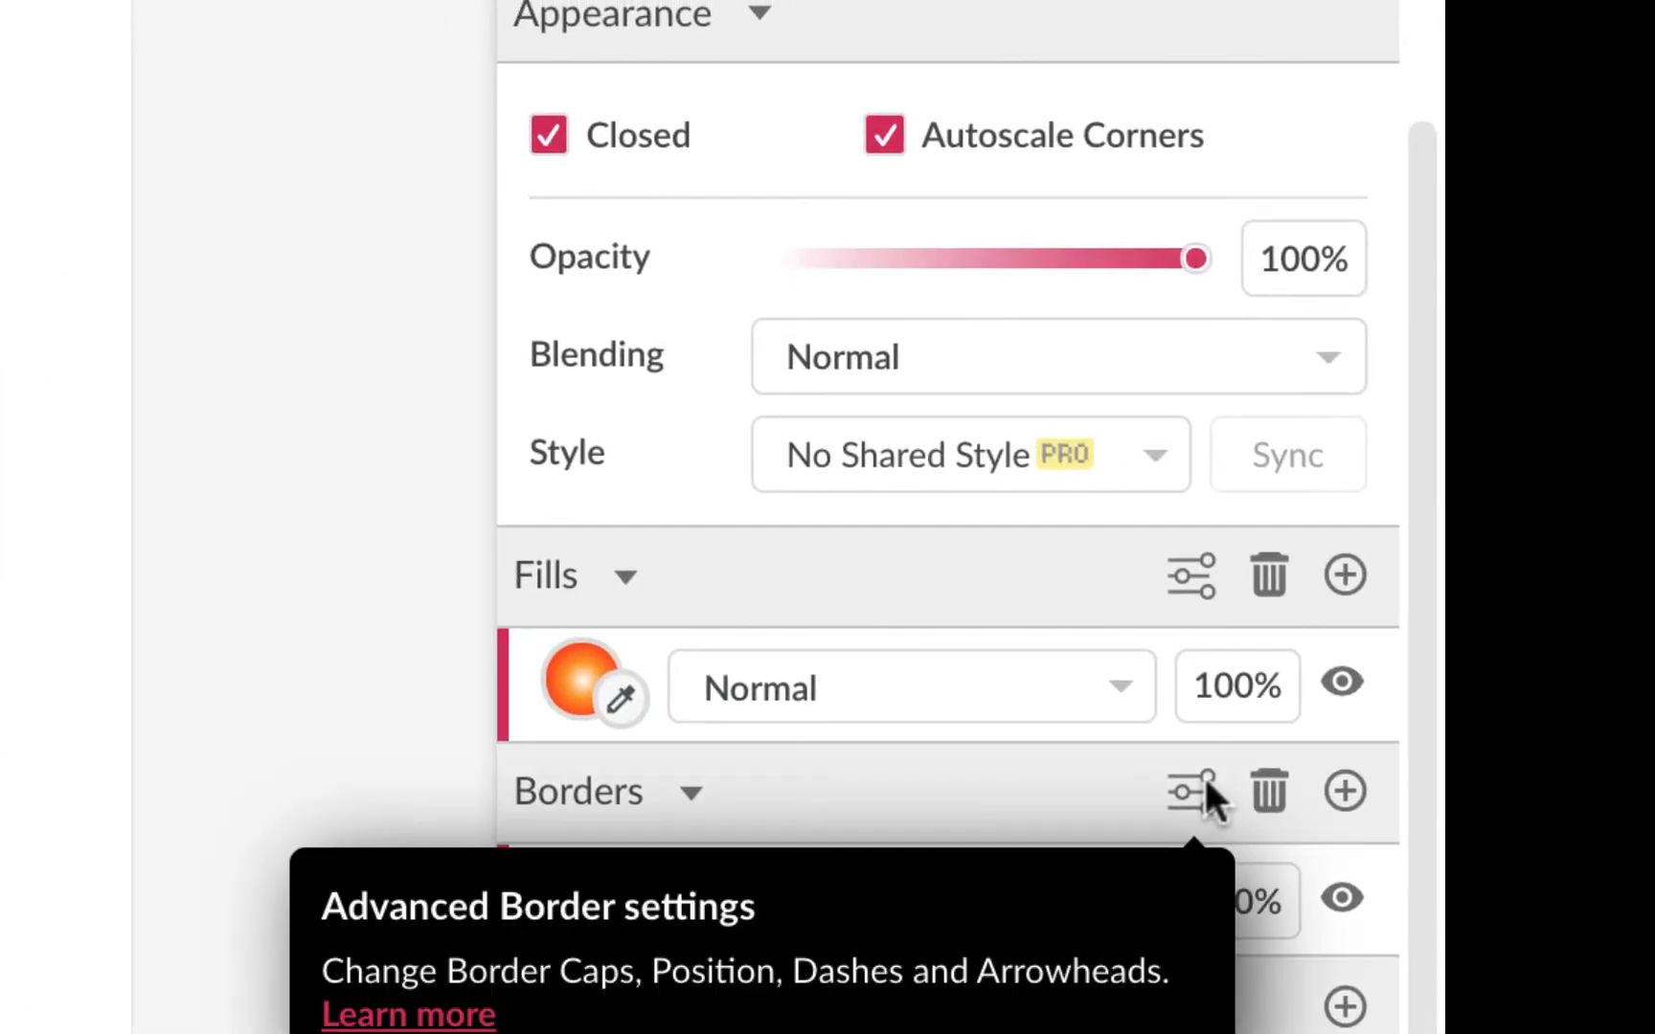
{"action": "left_click", "coordinate": [1202, 786]}
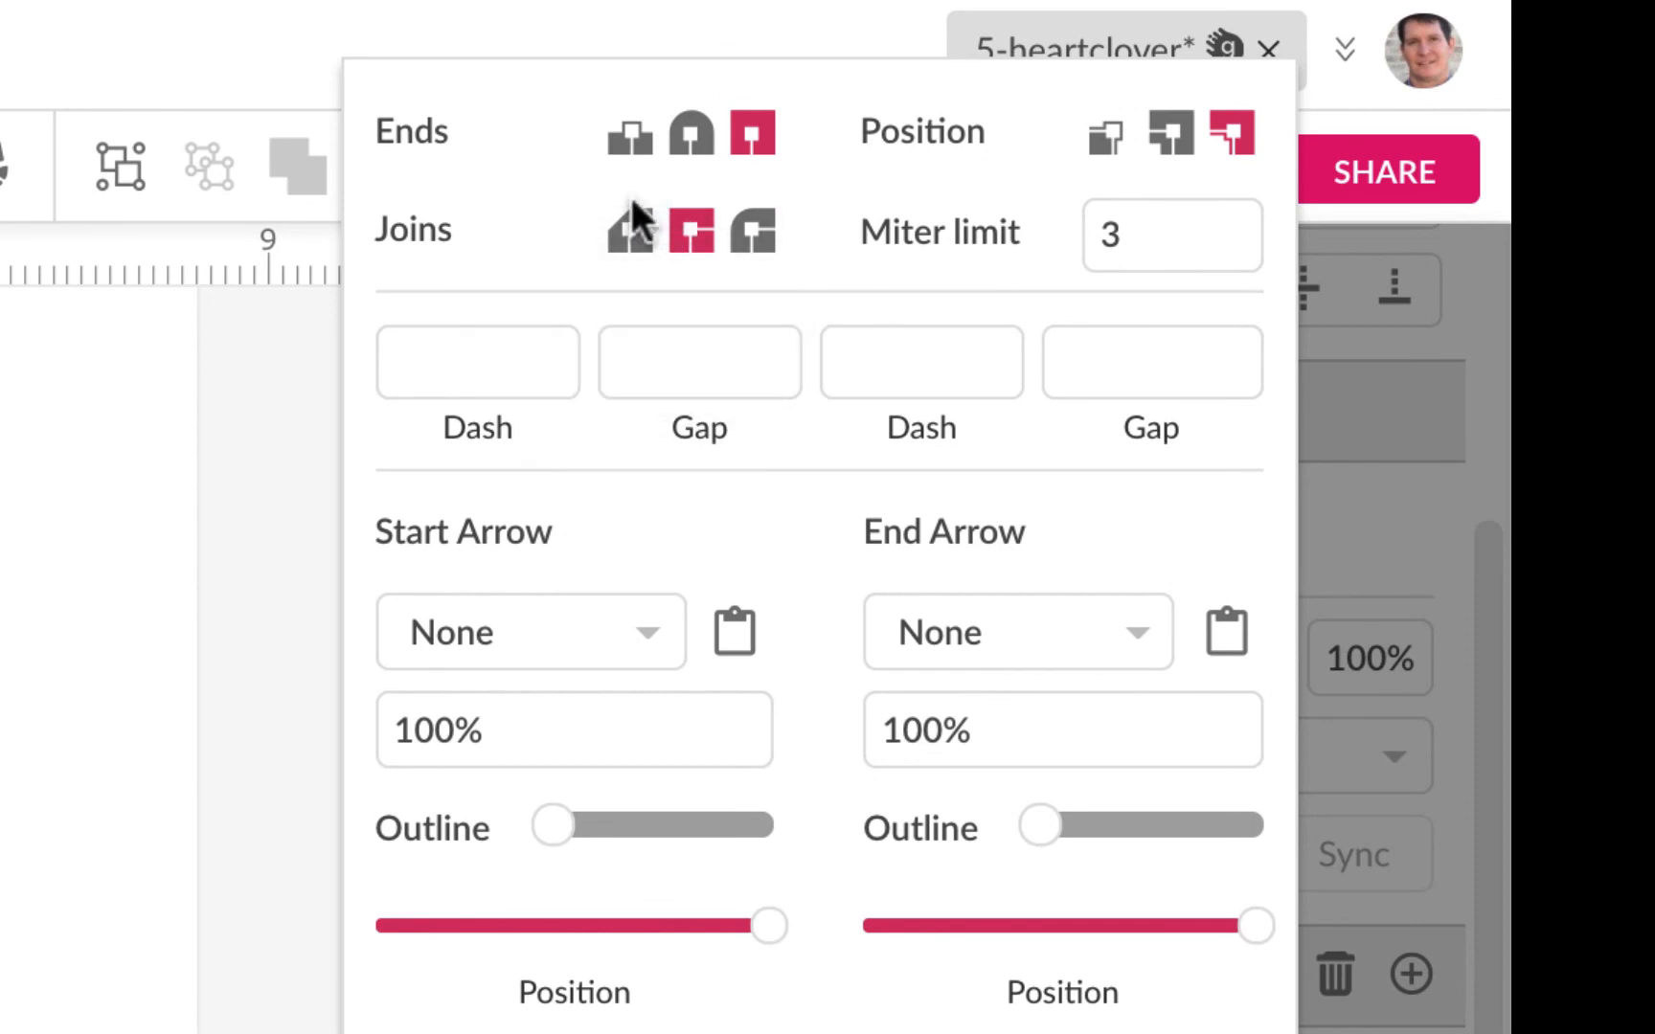
{"action": "left_click", "coordinate": [692, 130]}
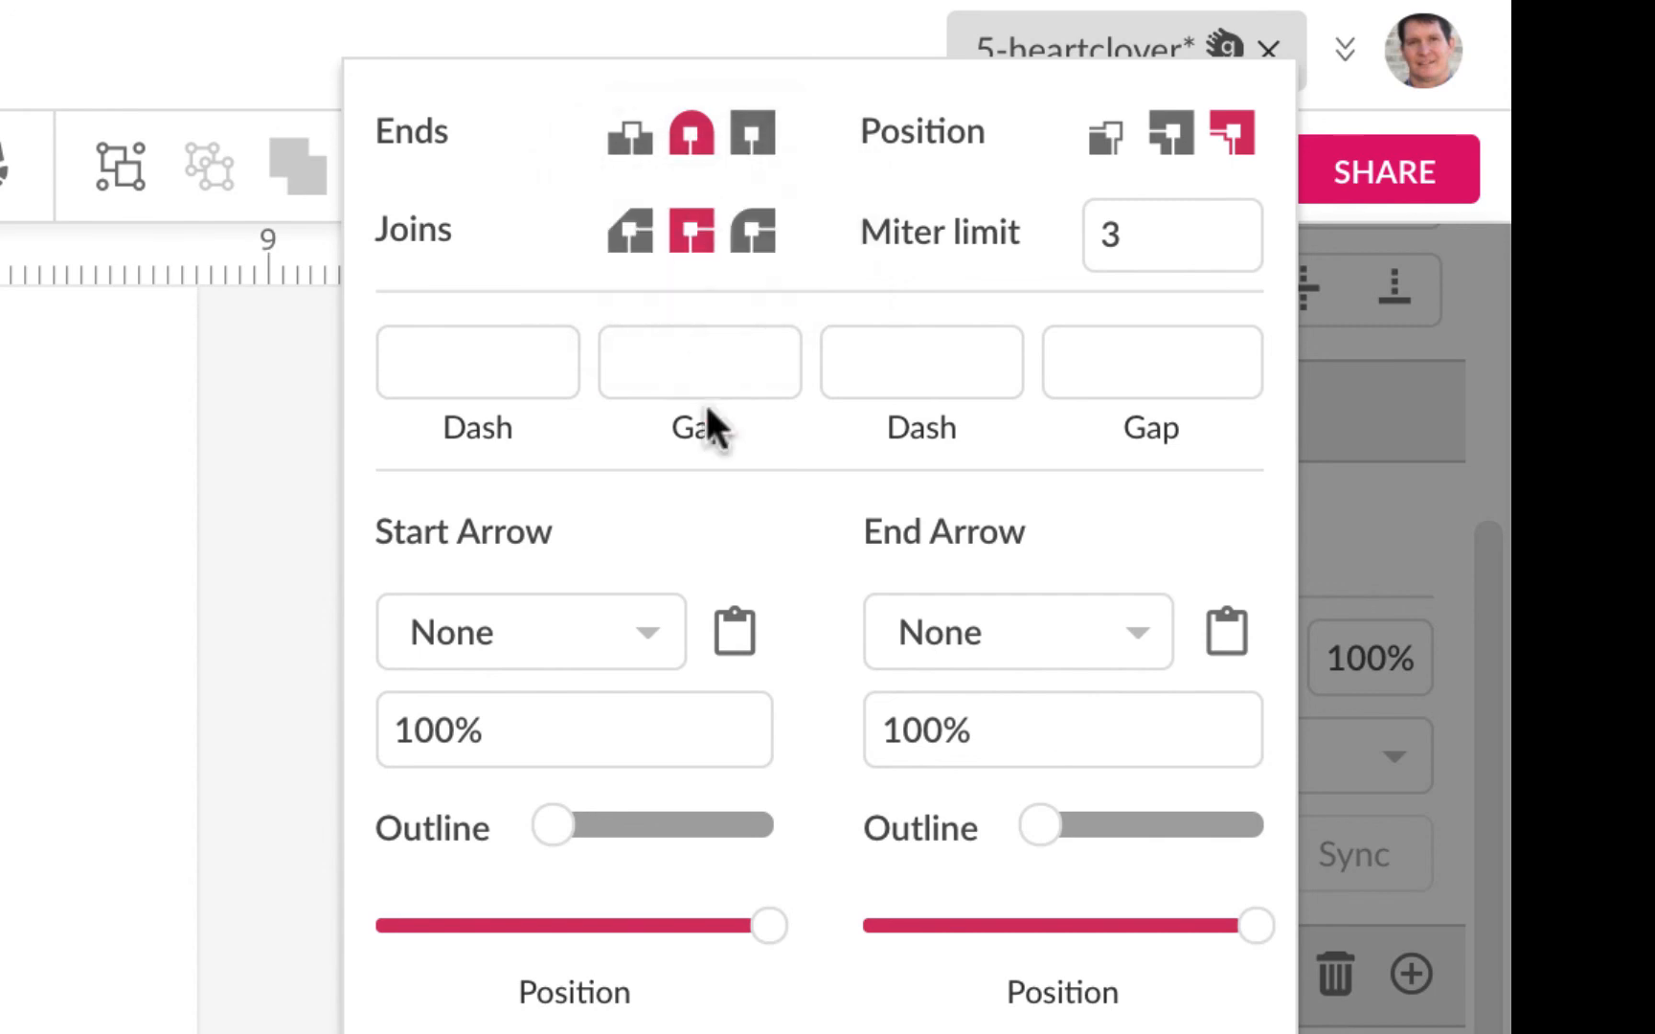
Step: Raise the border's miter limit from 3 to 6.3 for a sharp bottom tip
{"action": "key", "text": "Escape"}
{"action": "key", "text": "Escape"}
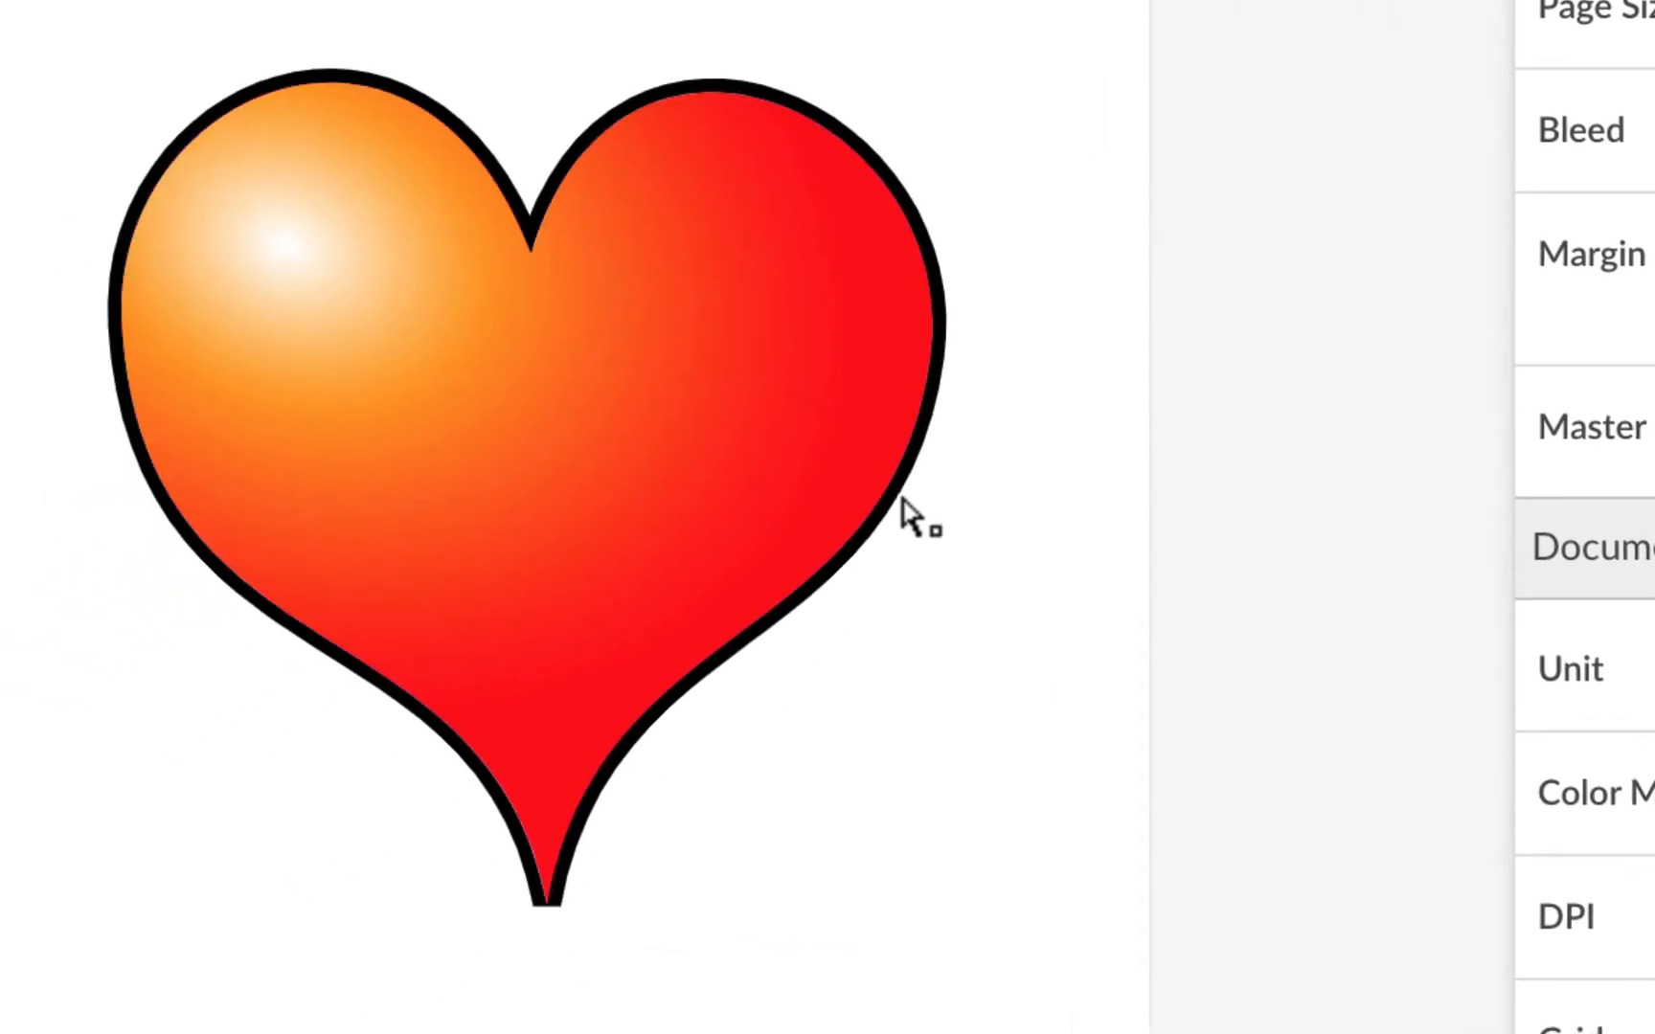
{"action": "left_click", "coordinate": [923, 470]}
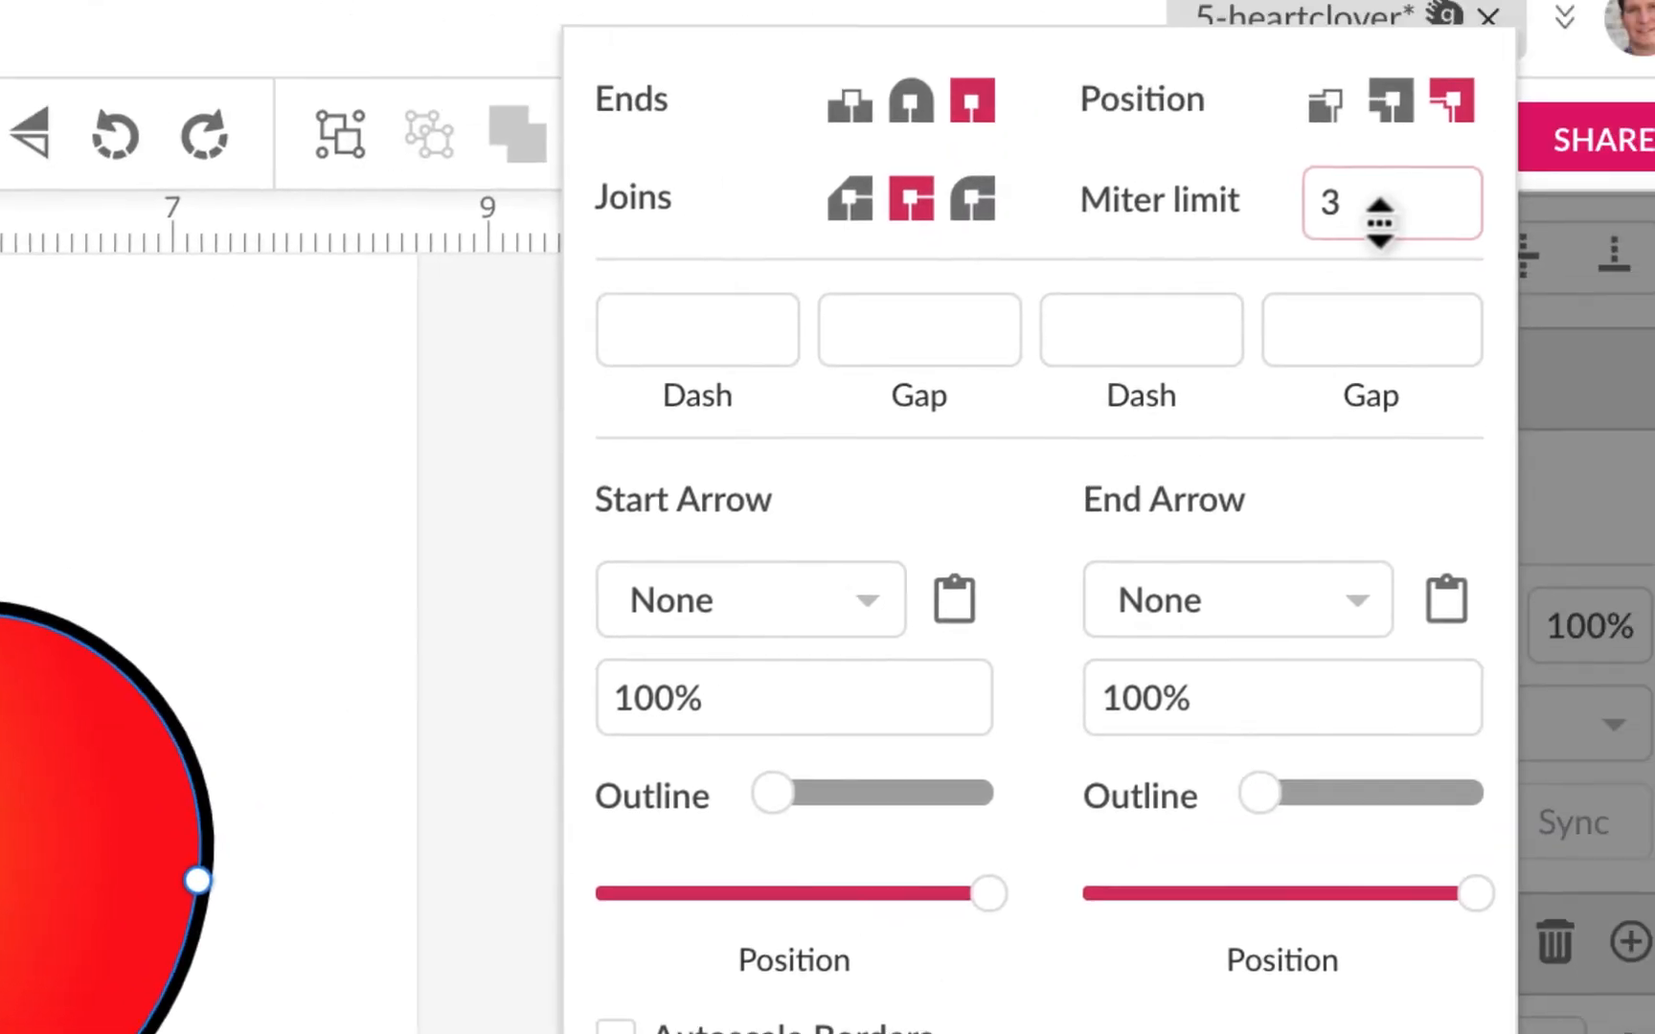
{"action": "left_click_drag", "start_coordinate": [1346, 206], "coordinate": [1347, 108]}
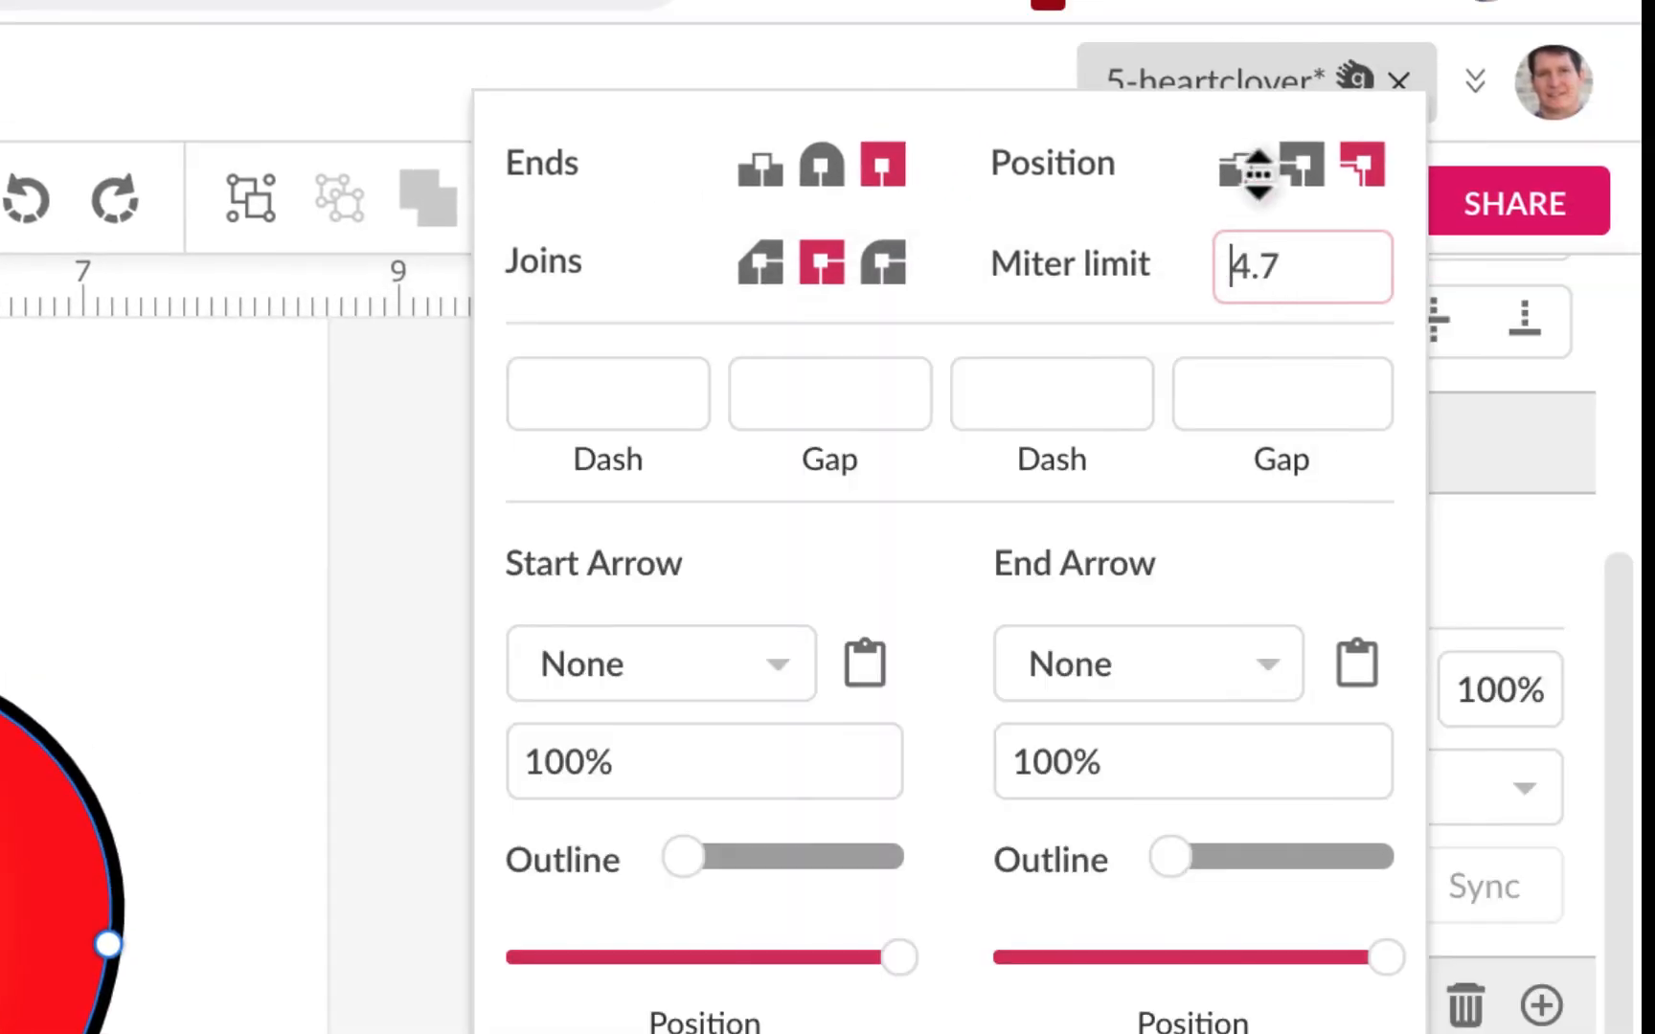
{"action": "left_click_drag", "start_coordinate": [1257, 173], "coordinate": [1263, 181]}
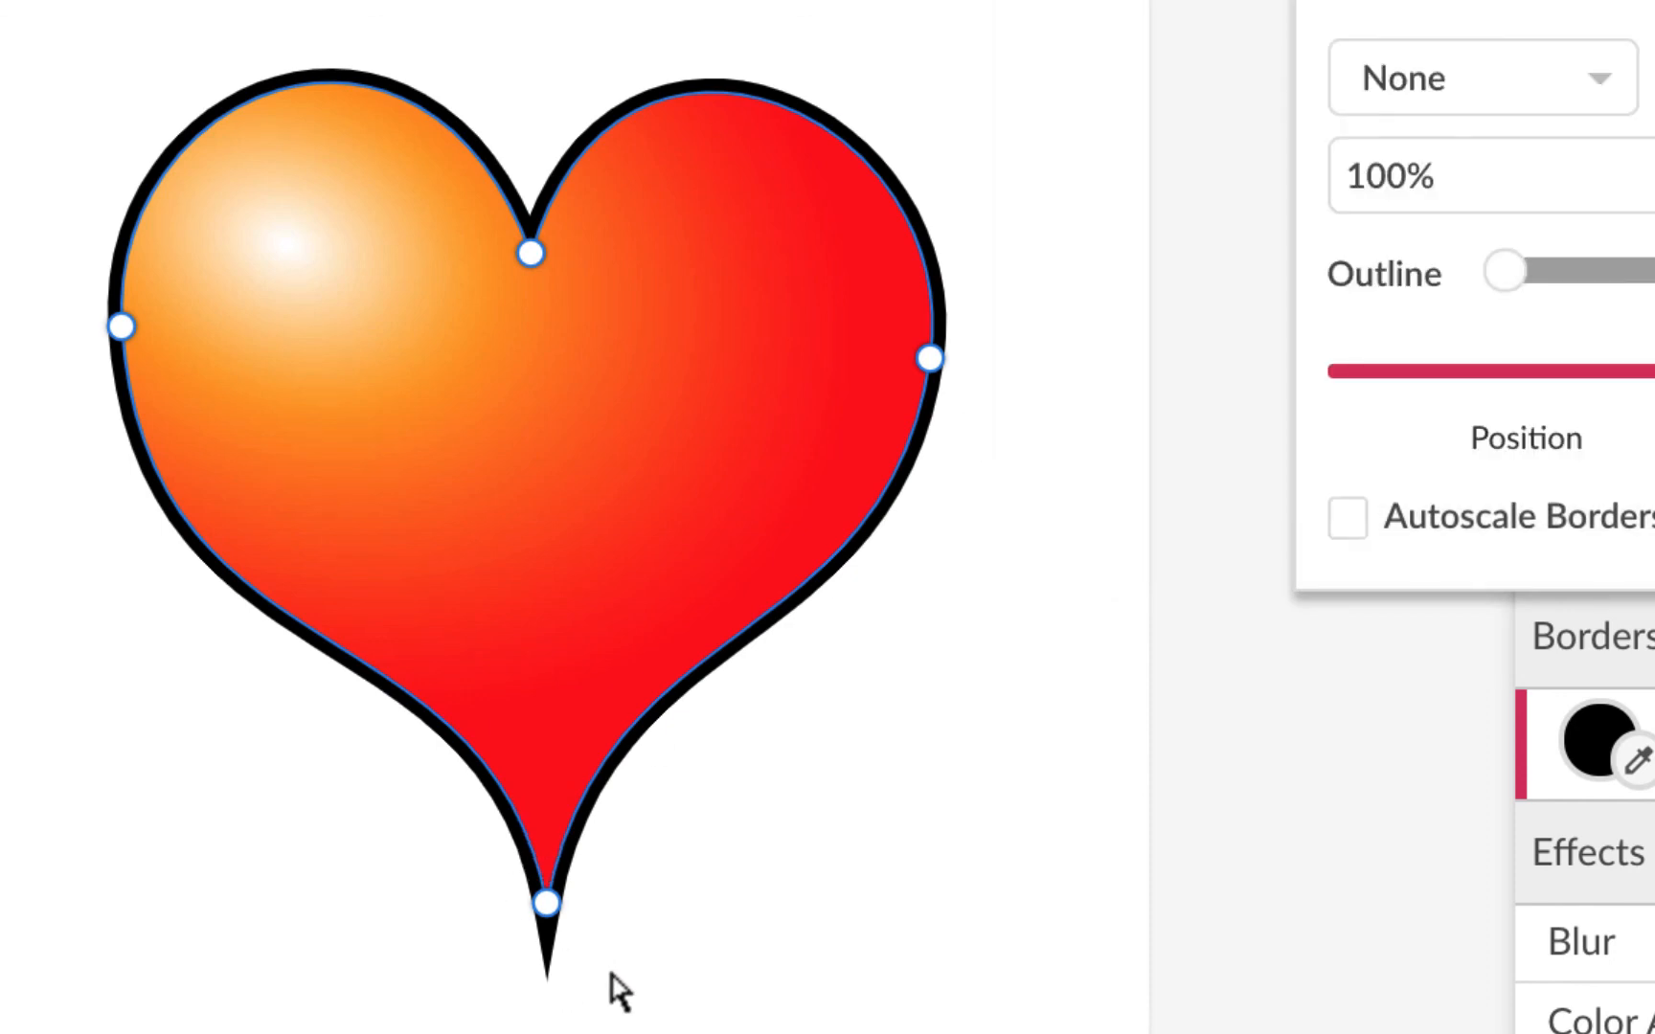
{"action": "left_click", "coordinate": [990, 787]}
{"action": "left_click", "coordinate": [992, 787]}
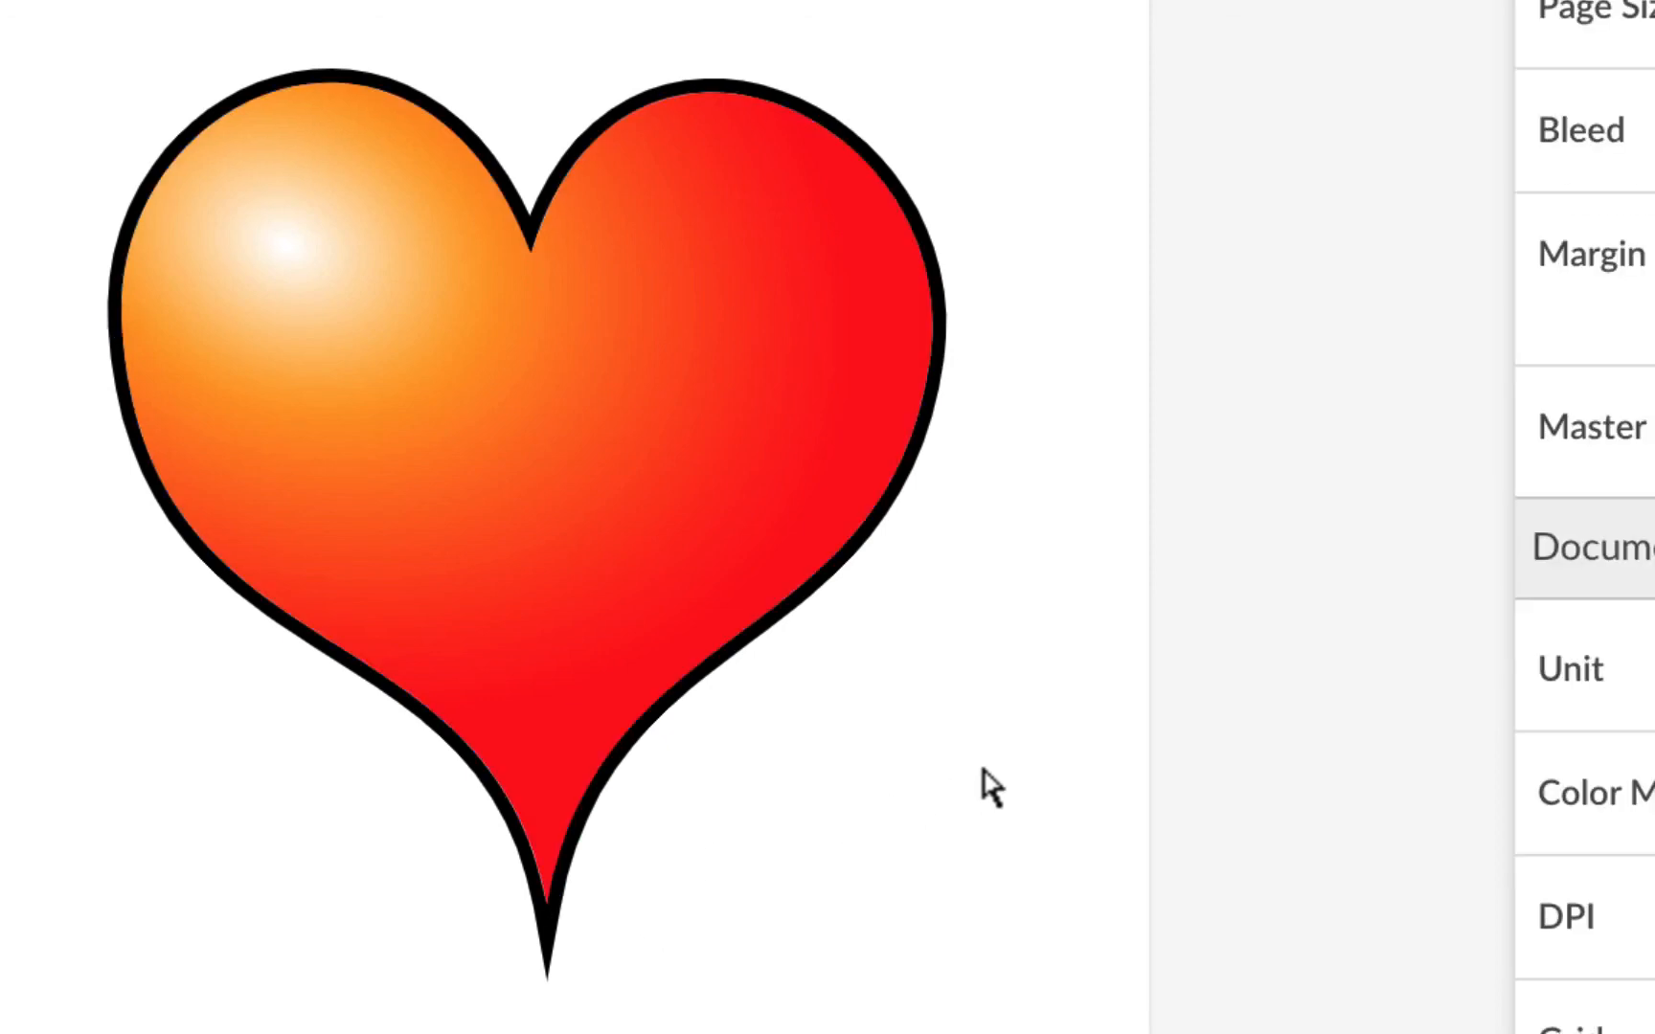